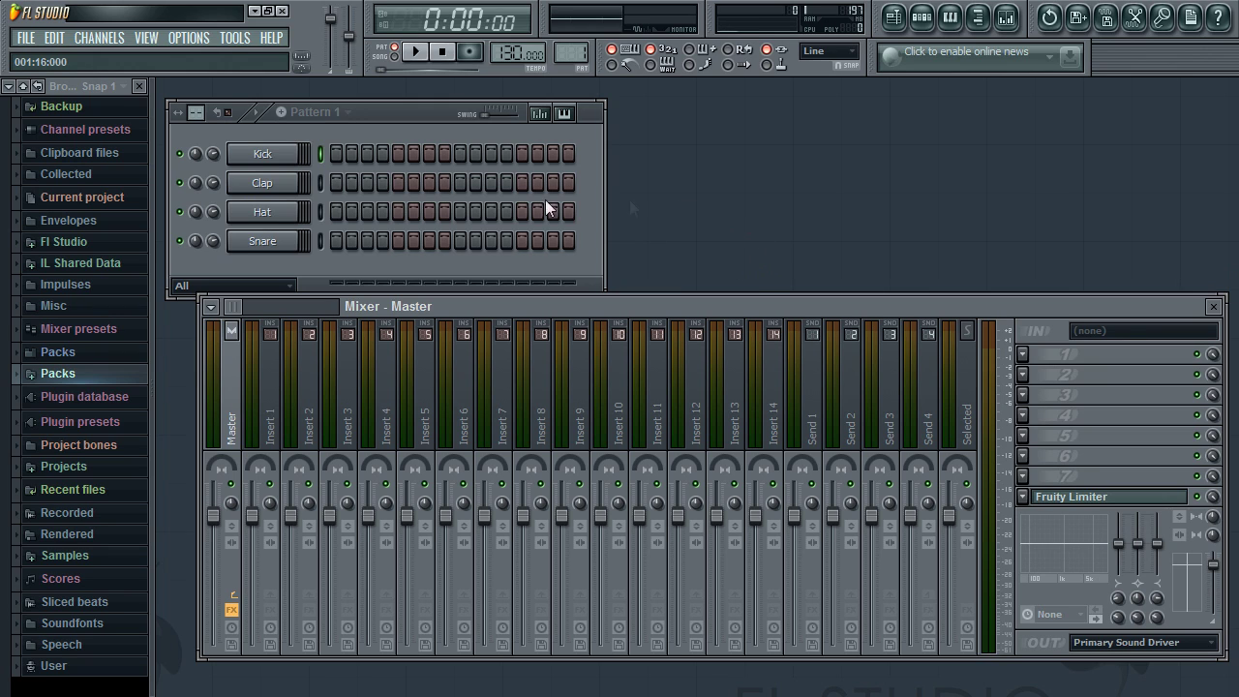
Step: Remove the Fruity Limiter from effect slot 8 on the Master mixer track
drag(385, 111, 390, 98)
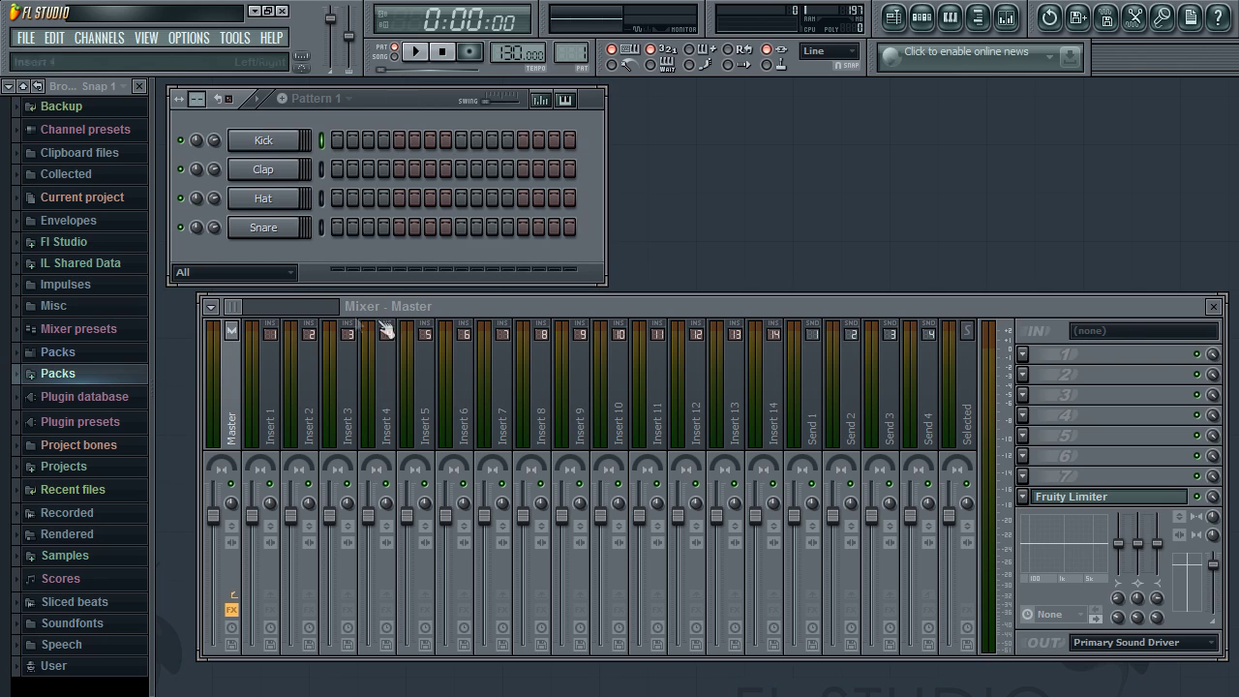
click(1024, 497)
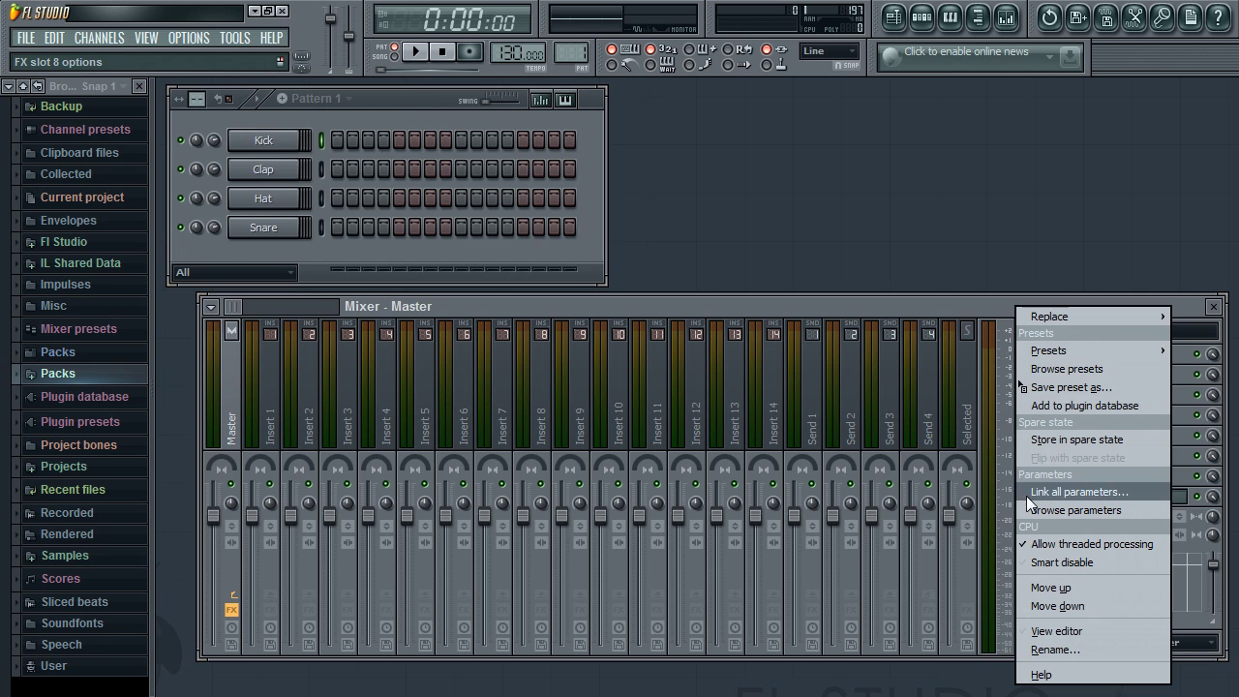
mouse_move(1057, 321)
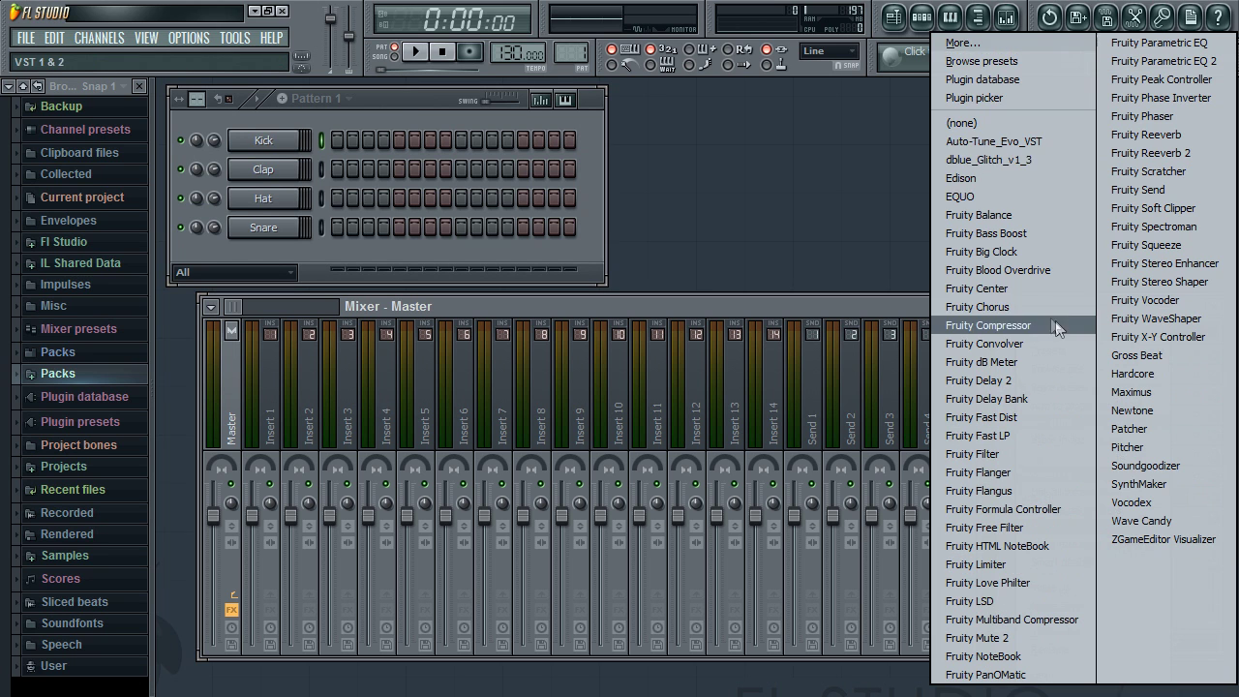
click(993, 120)
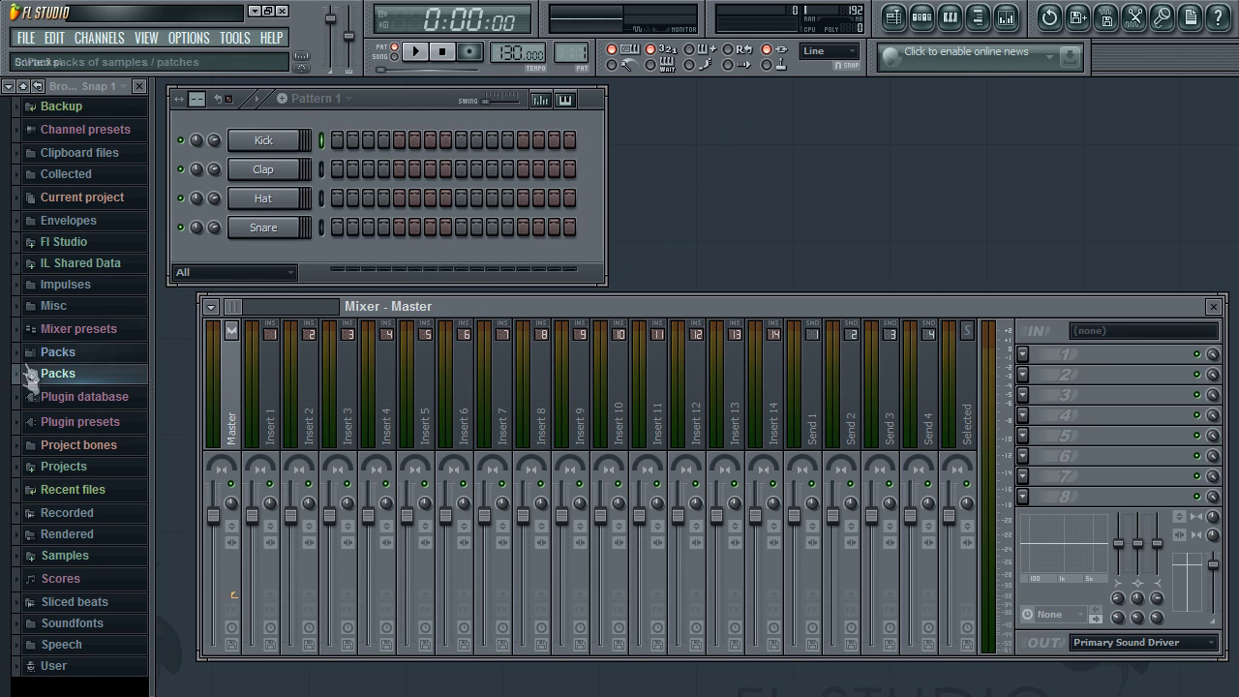
Step: Browse the sample packs to the Snares folder of the Boss DR-202 machine and widen the browser
click(60, 378)
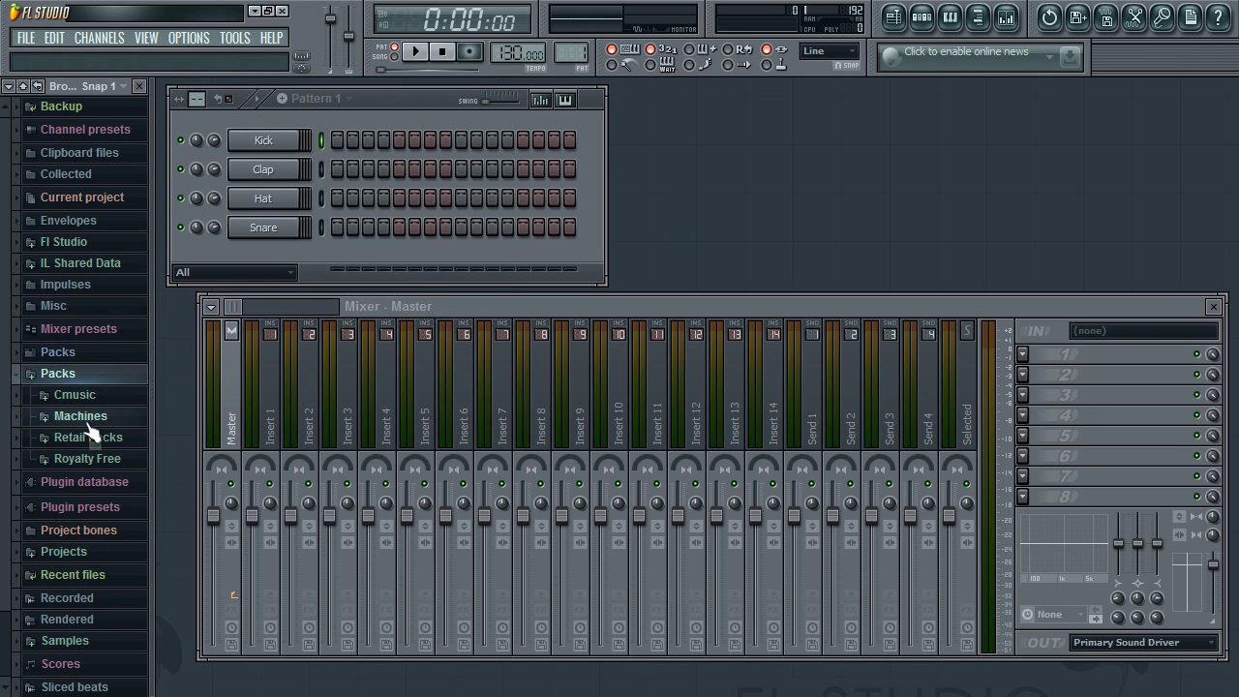
click(80, 417)
click(116, 460)
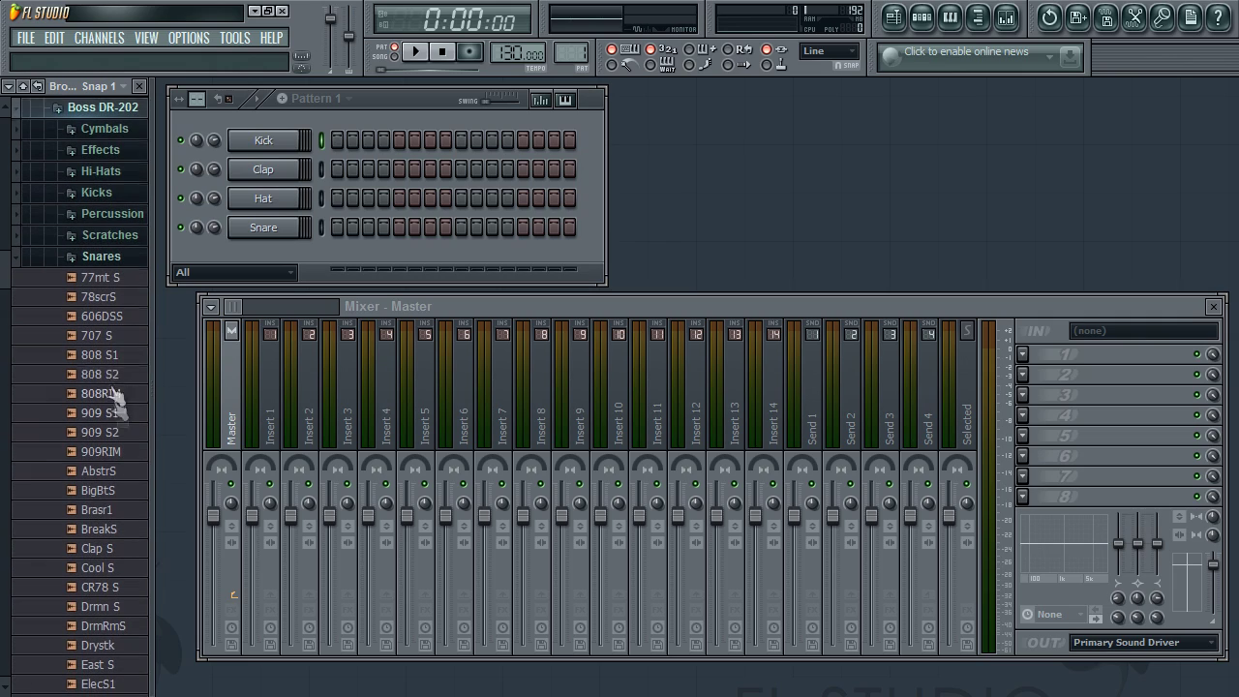
drag(153, 358, 183, 390)
scroll(6, 284, up, 1)
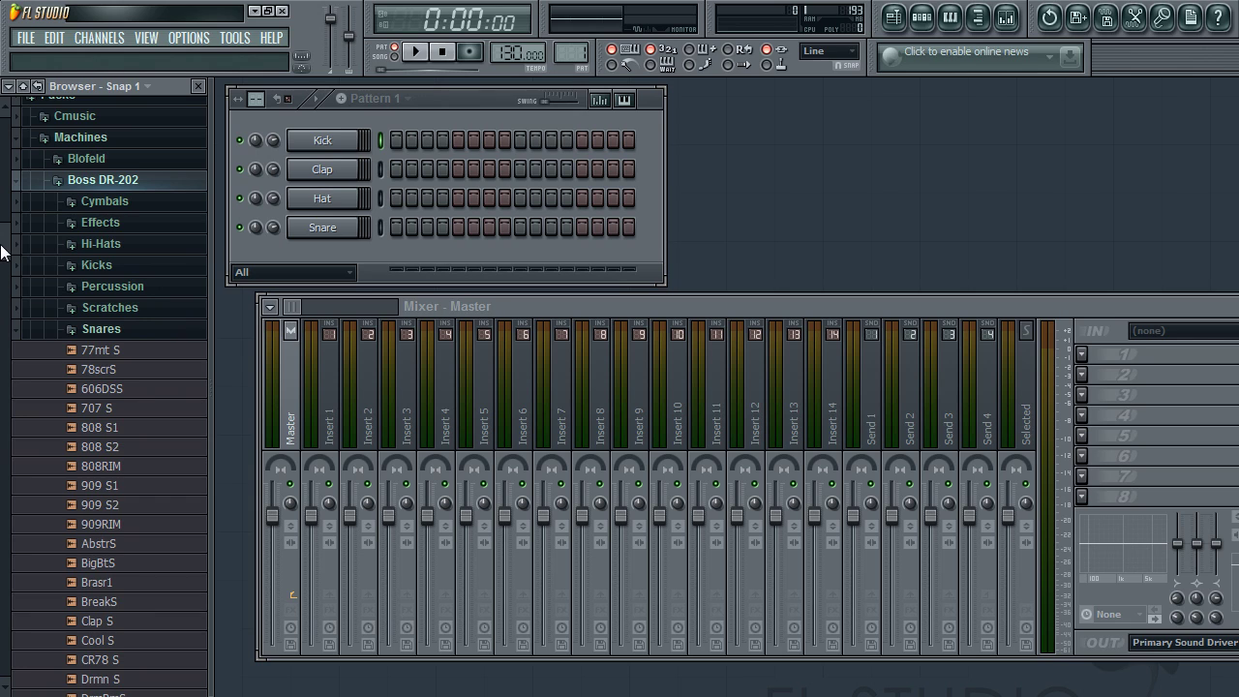
scroll(7, 233, up, 2)
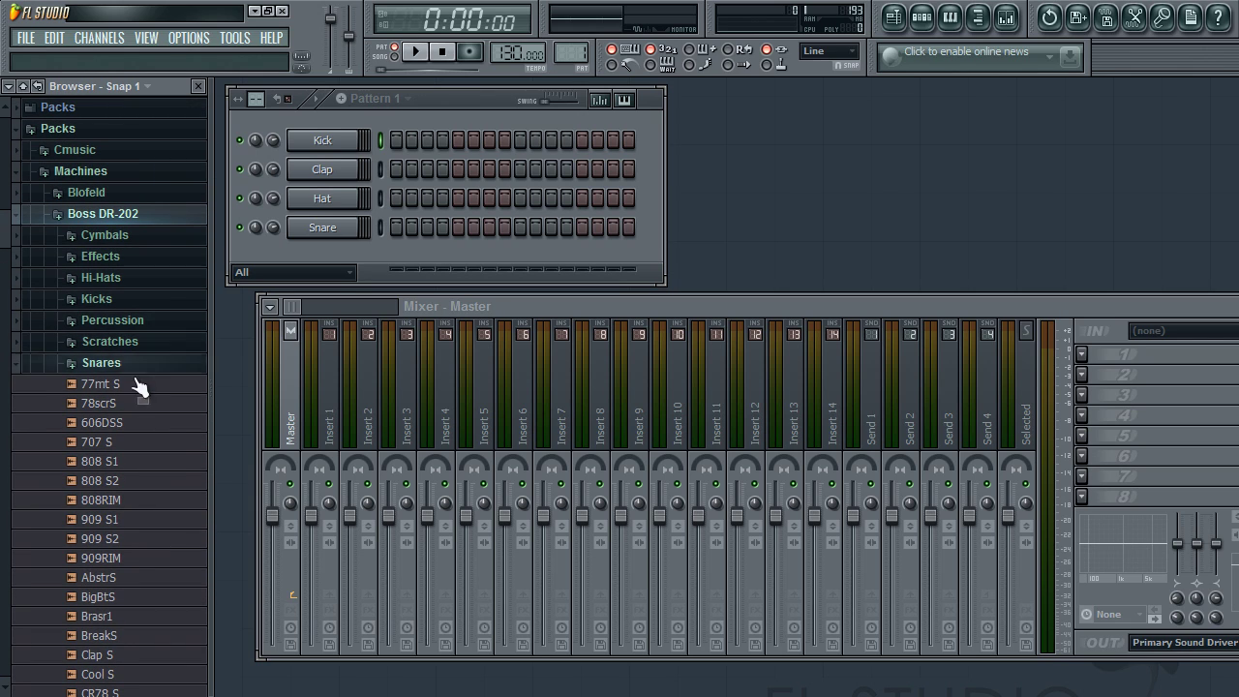
Step: Audition the 707 S snare and replace the Kick channel's sample with 707 K from the Boss DR-202 kicks
scroll(3, 259, down, 2)
scroll(5, 259, down, 3)
click(102, 346)
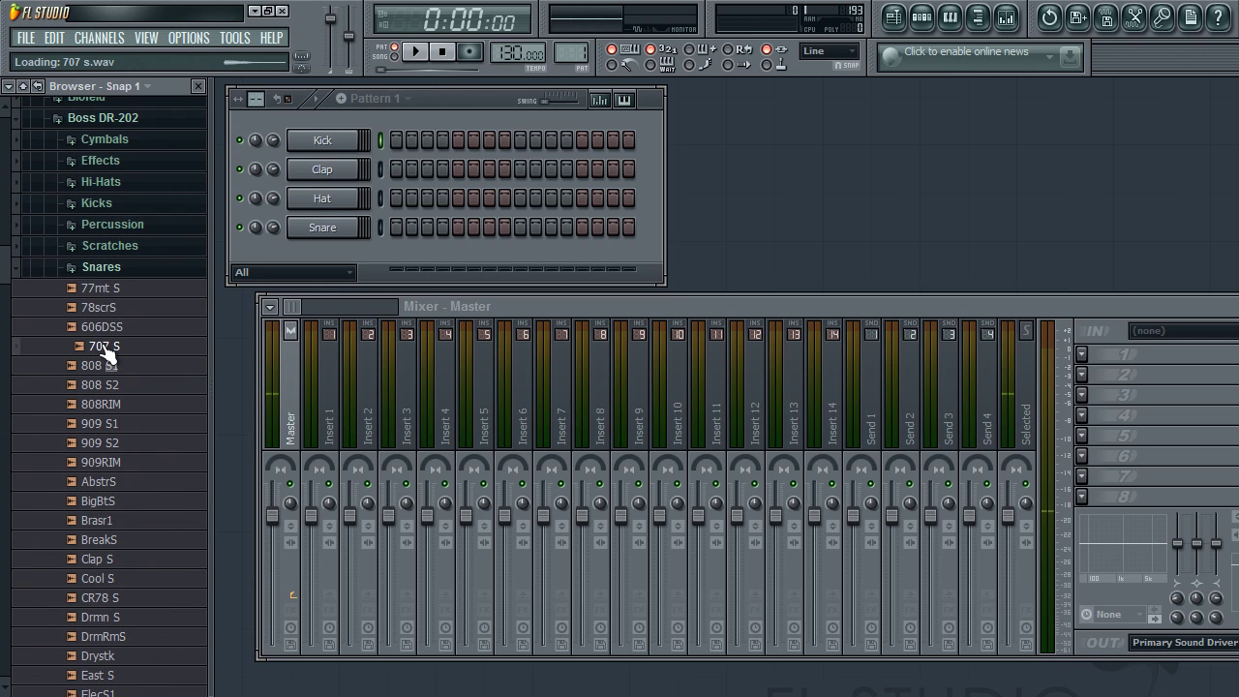
drag(104, 353, 8, 248)
click(93, 263)
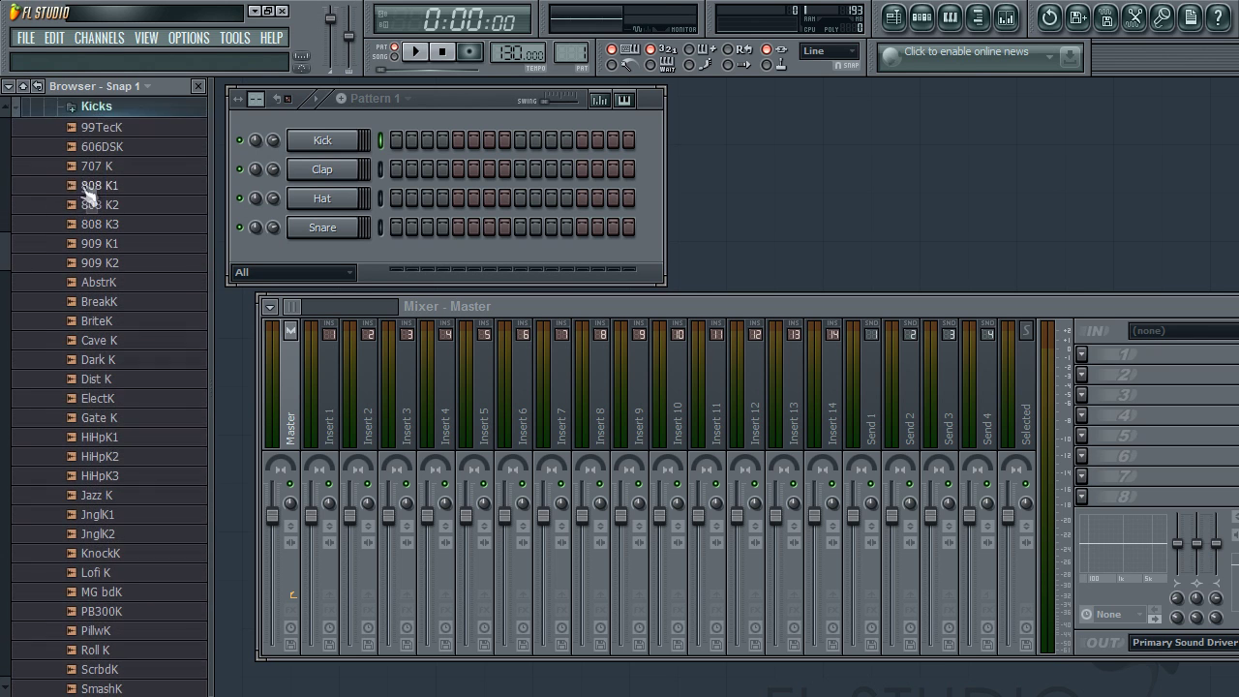
click(90, 166)
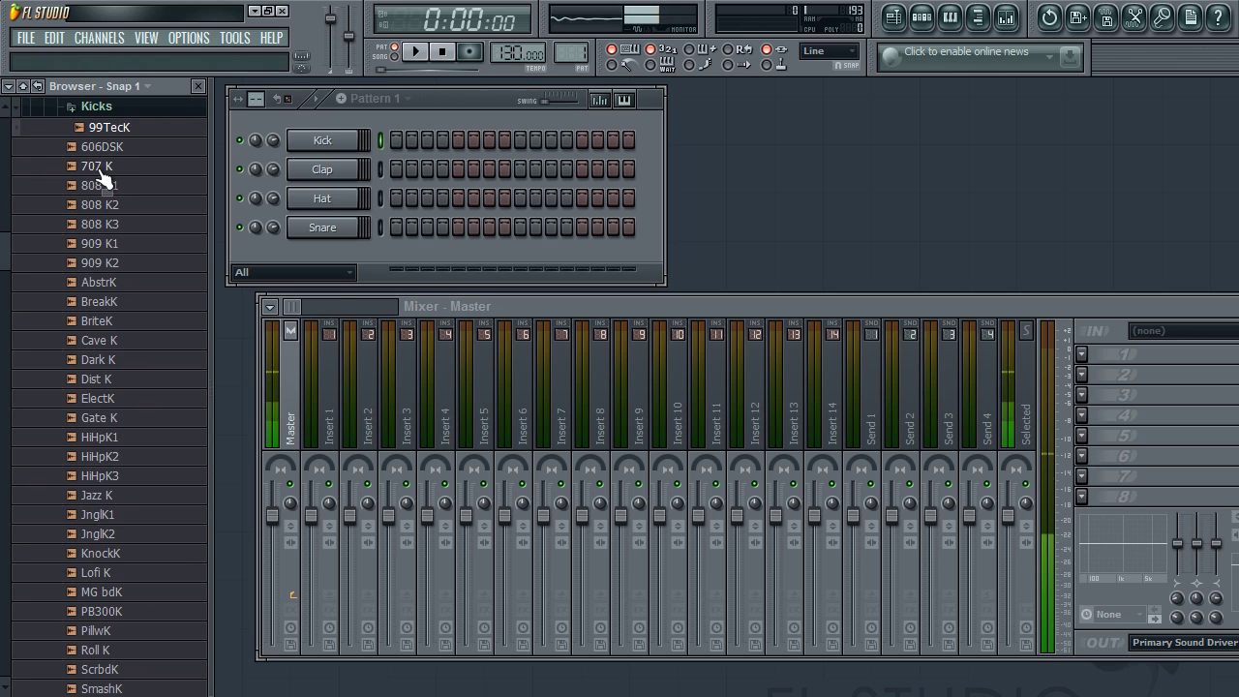
drag(97, 171, 319, 137)
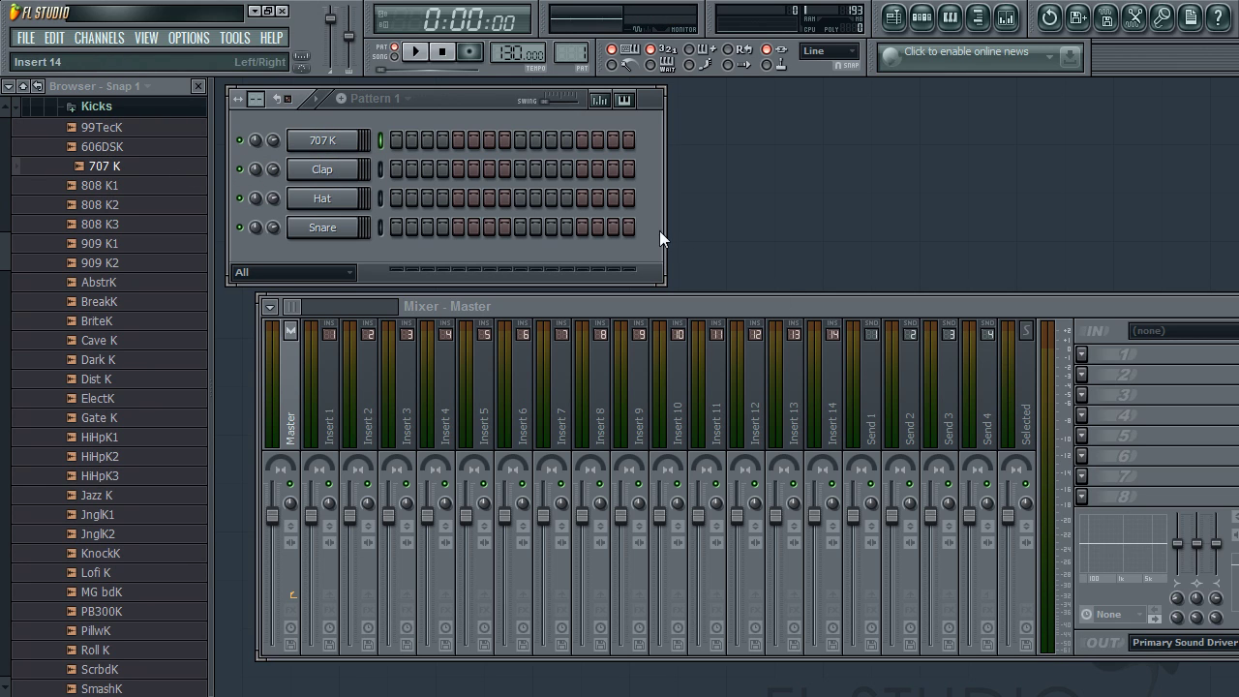
Step: Line up the mixer window directly beneath the step sequencer, flush with the browser
drag(501, 105, 478, 104)
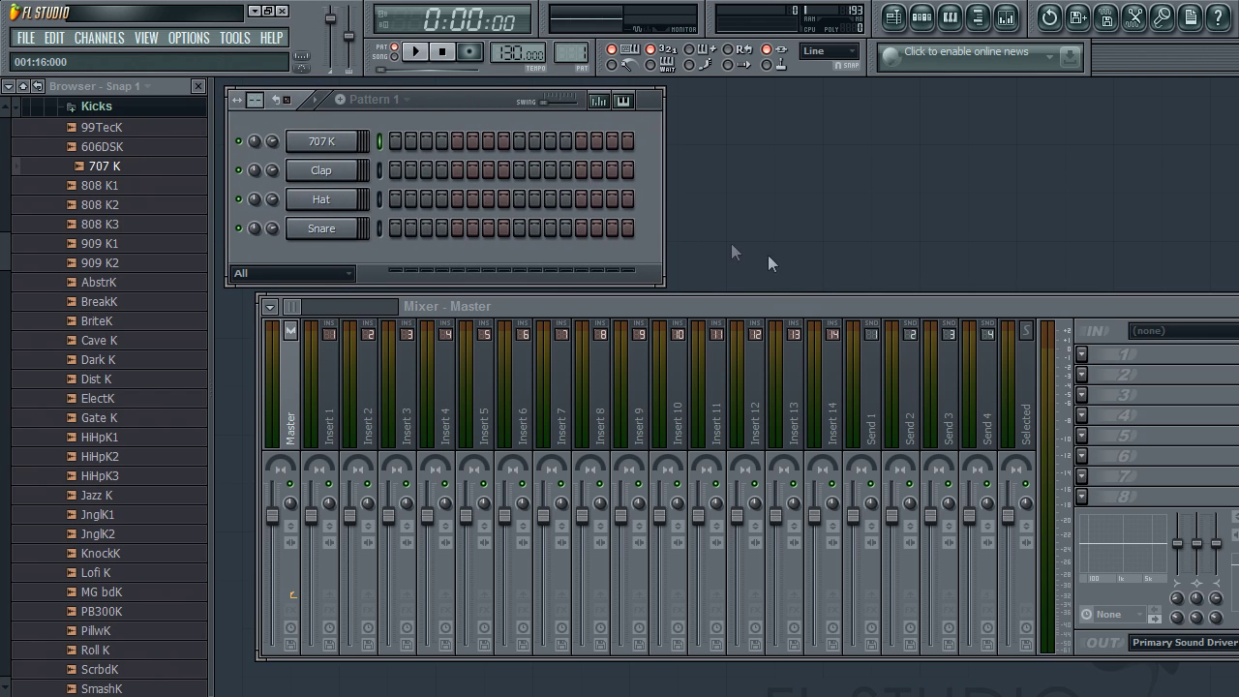
drag(766, 305, 736, 307)
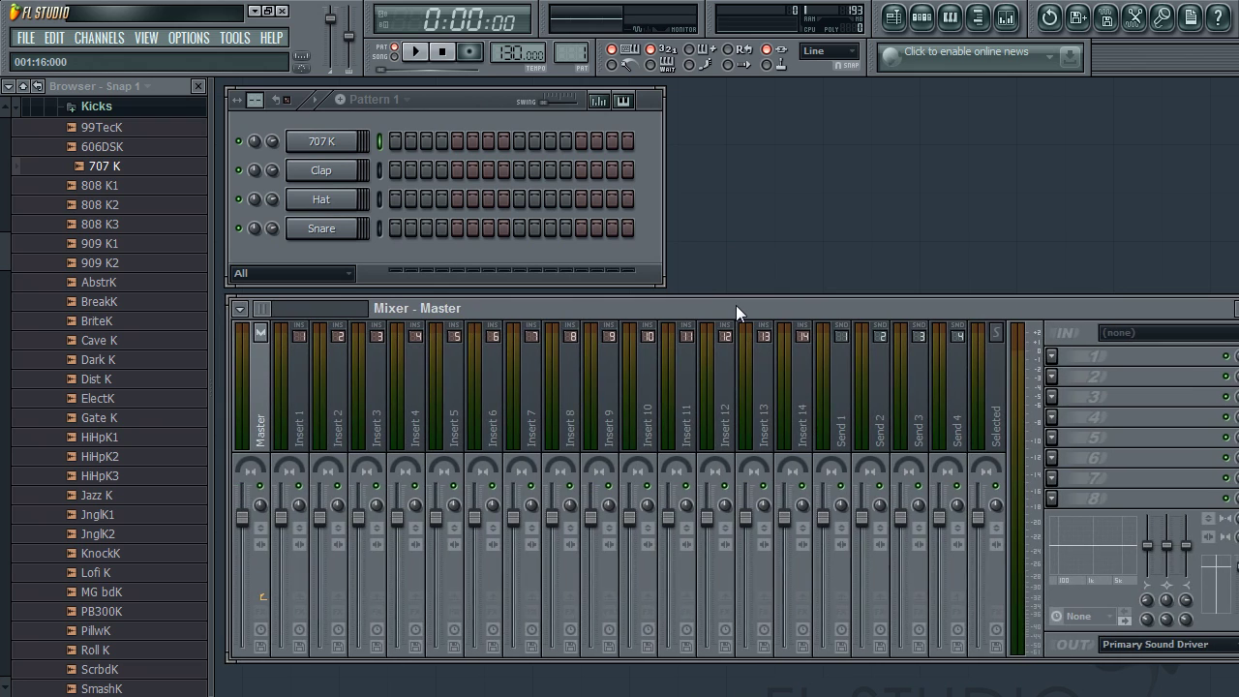
Step: Audition the Boss DR-202 snares and replace the Clap channel's sample with Fat1 S
drag(6, 261, 33, 235)
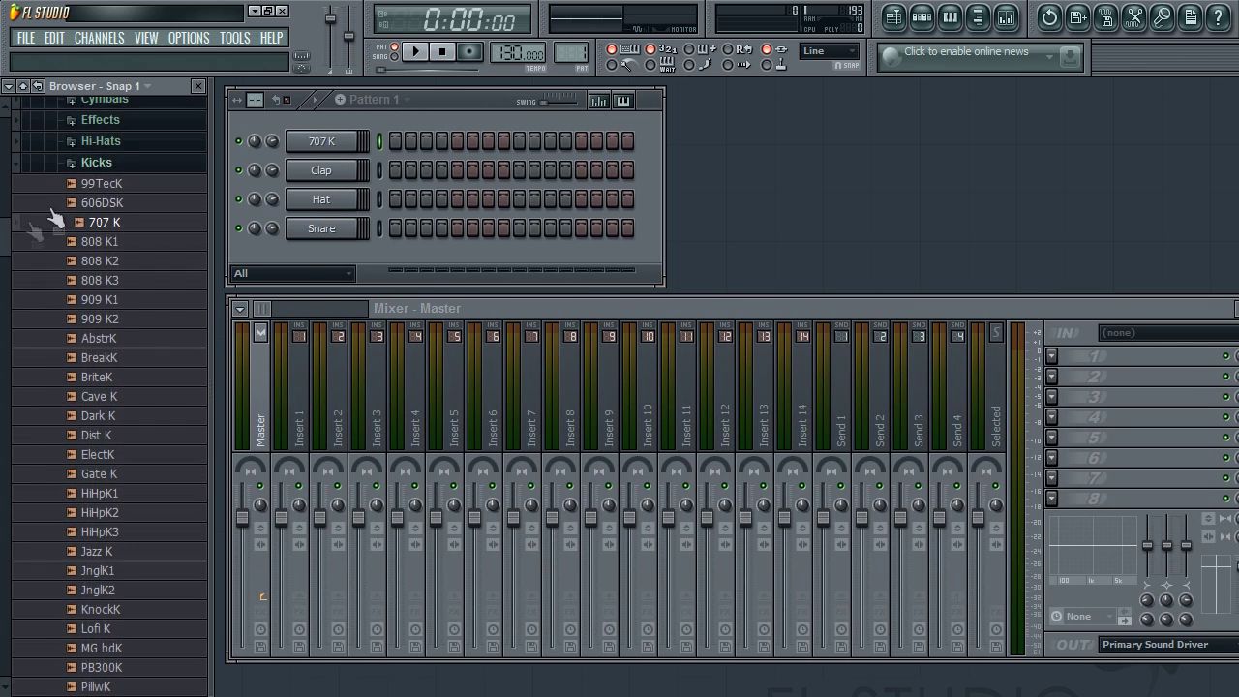
click(101, 165)
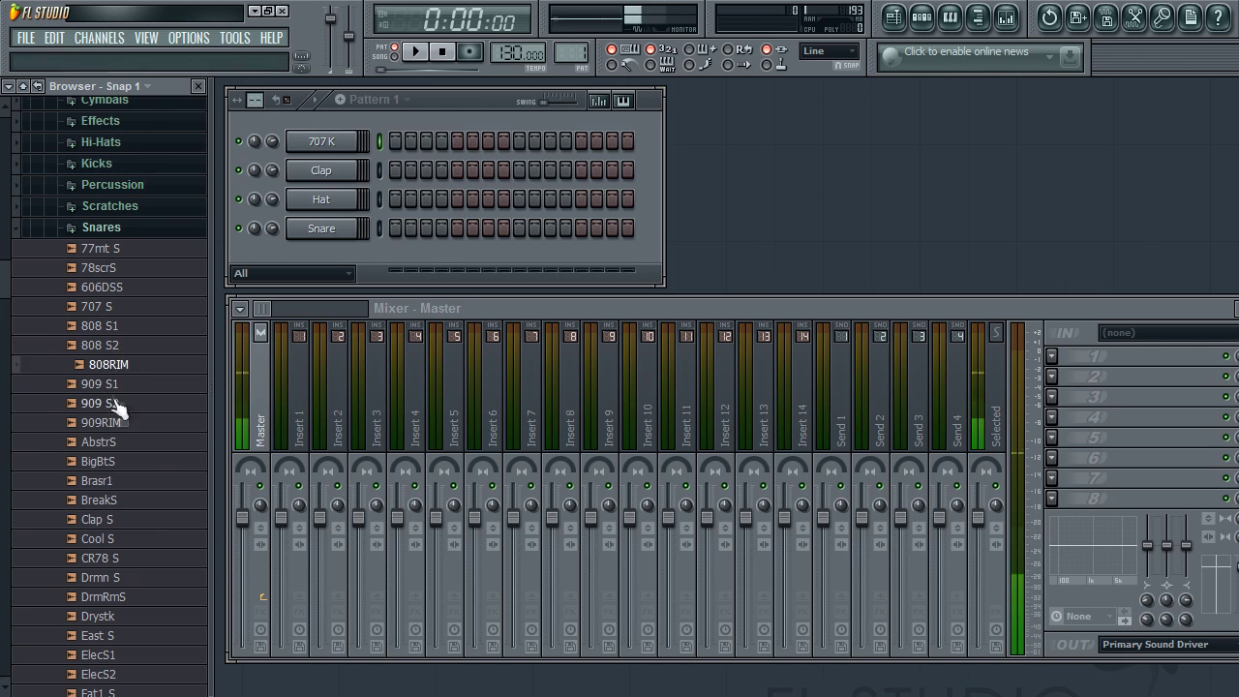
scroll(119, 641, down, 1)
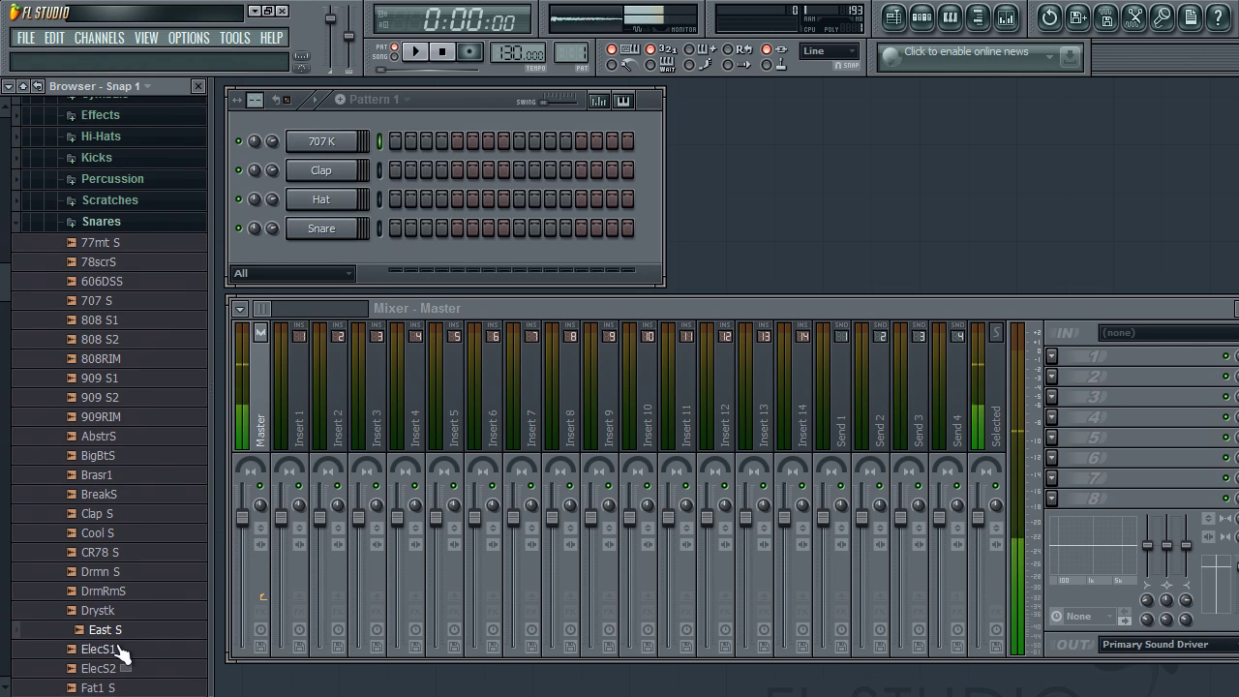
scroll(110, 450, down, 1)
scroll(109, 450, down, 5)
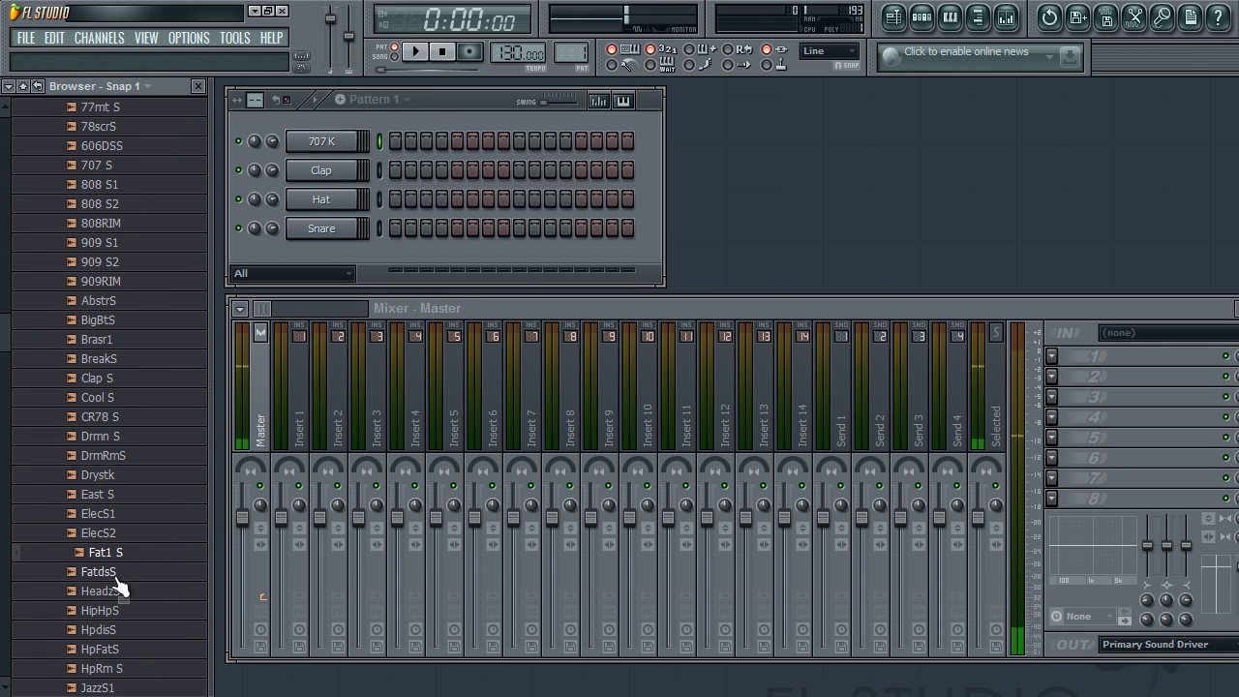
drag(111, 561, 328, 182)
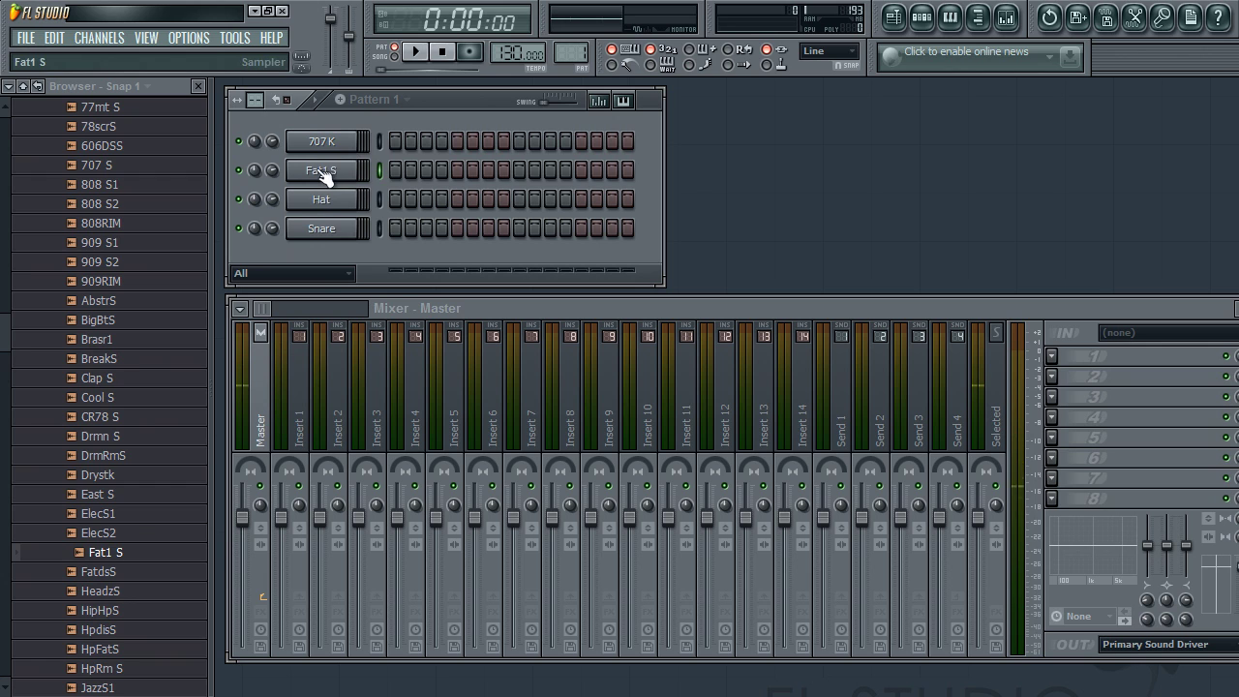
Step: Replace the Hat channel's sample with 707CHH from the Boss DR-202 hi-hats
scroll(126, 271, up, 4)
click(118, 269)
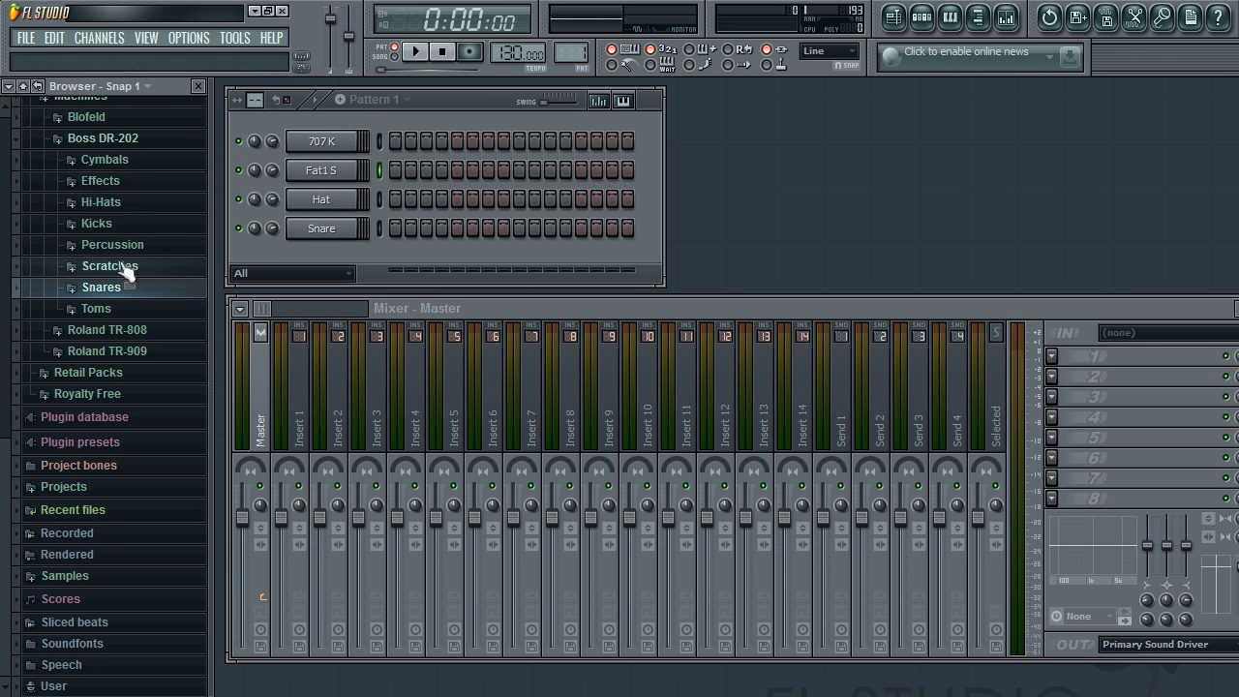
click(116, 205)
click(123, 243)
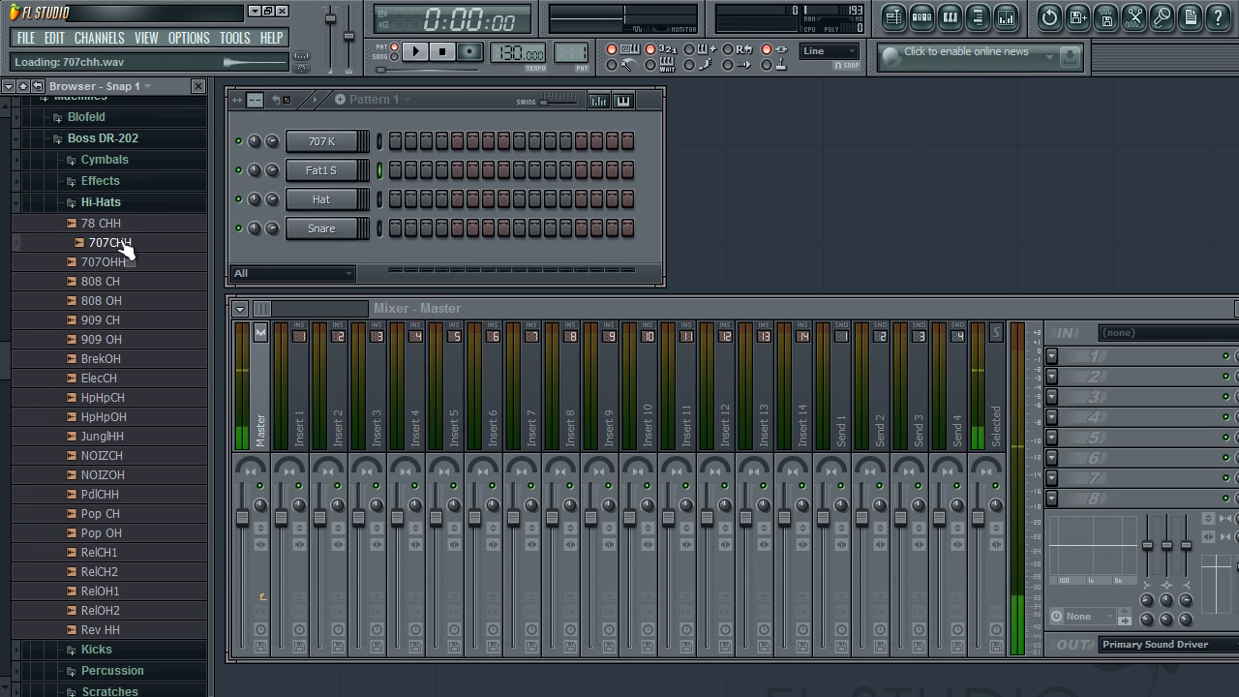
drag(121, 244, 321, 199)
Step: Place a 707 K hit on step 1 and a Fat1 S hit on step 9, and set the tempo to 95 BPM
click(395, 140)
click(516, 170)
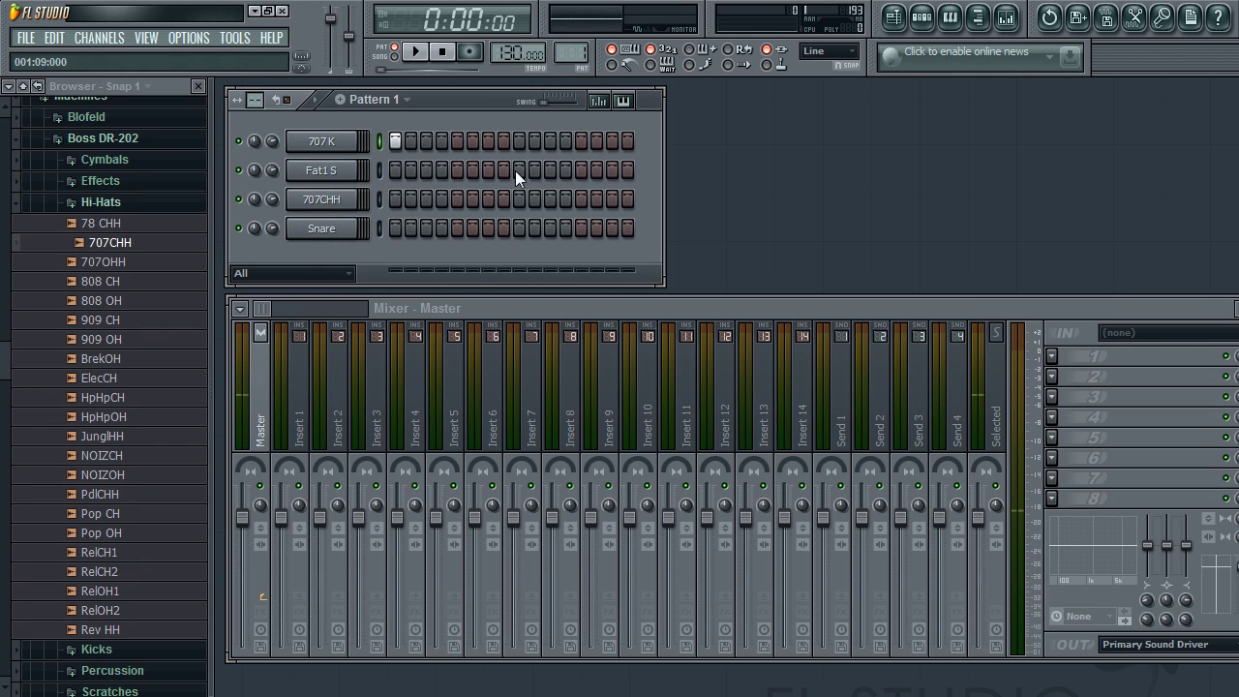
drag(506, 52, 505, 87)
drag(506, 87, 505, 89)
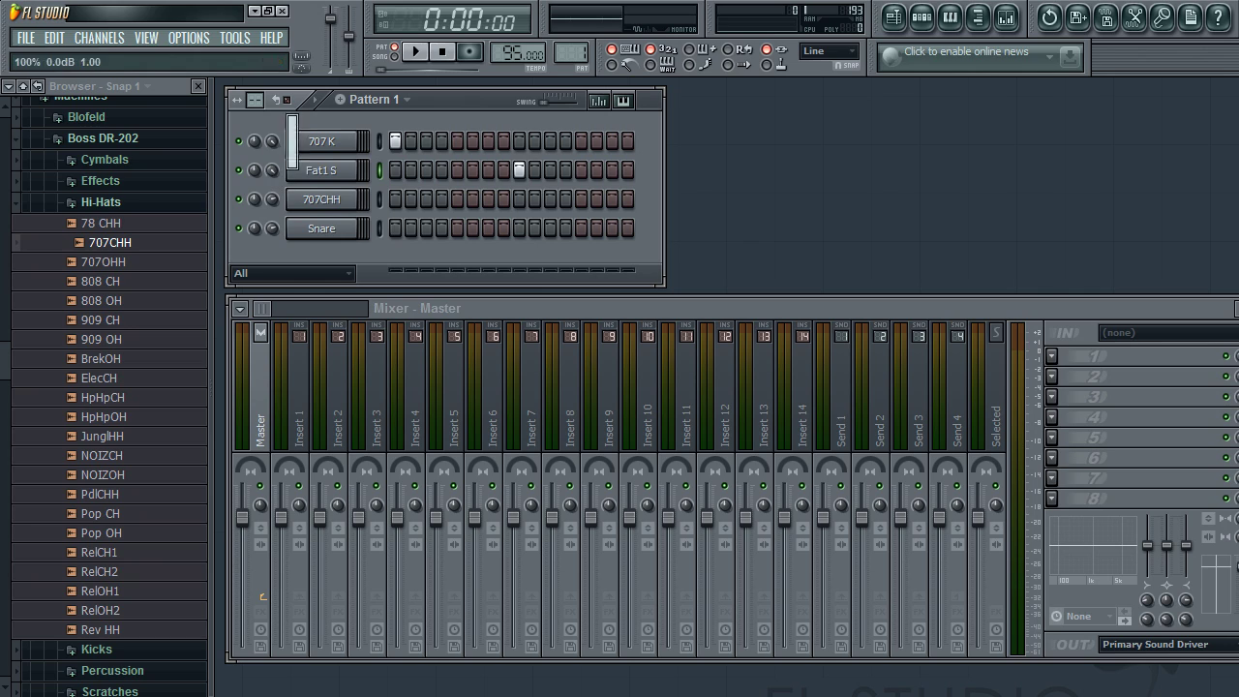
Step: Add 707CHH hi-hat hits on steps 3, 4, 6, 7, 11, 12, 14 and 15
click(426, 198)
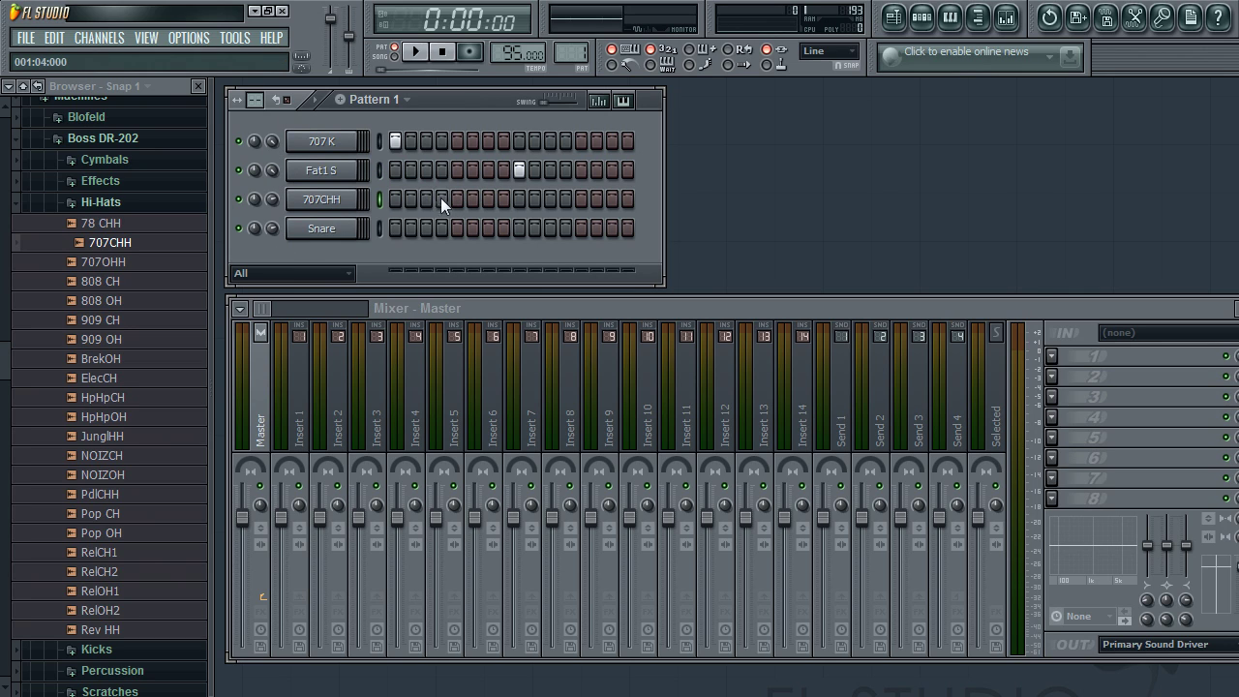
click(549, 199)
click(565, 199)
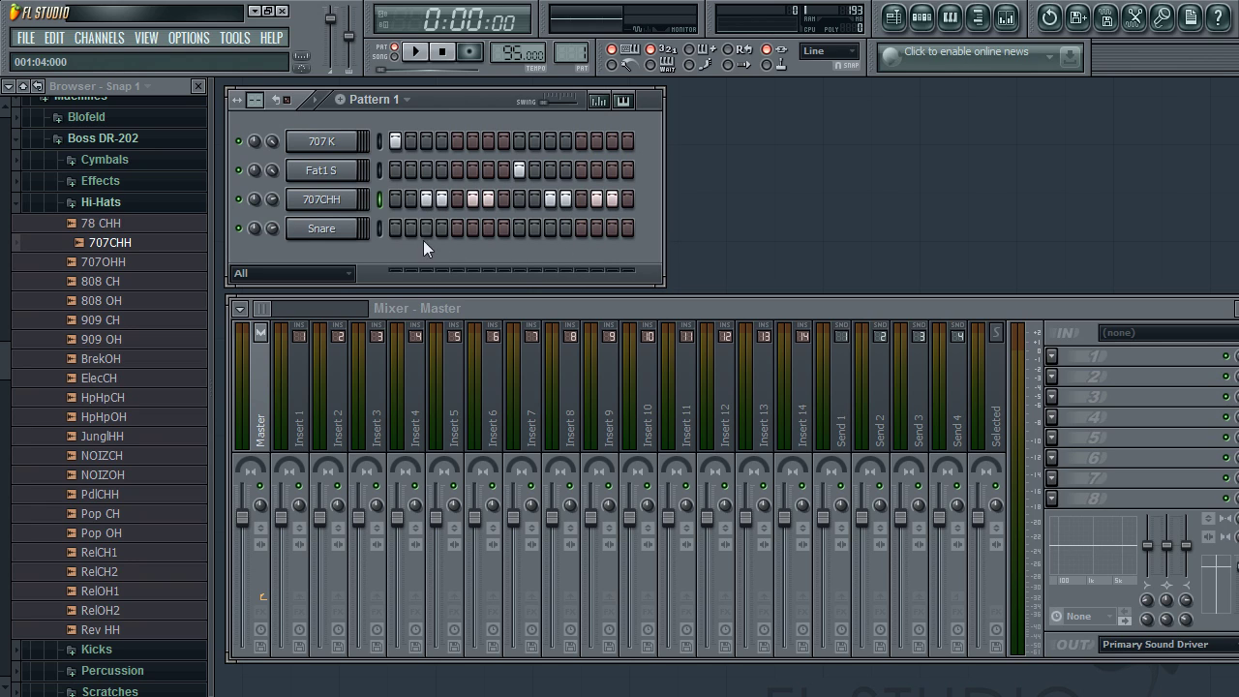
Step: Rework the last 707CHH hits to steps 11, 13 and 15 and lower the velocity of steps 4, 6 and 13 to about 45%
click(600, 101)
drag(450, 267, 453, 309)
click(473, 304)
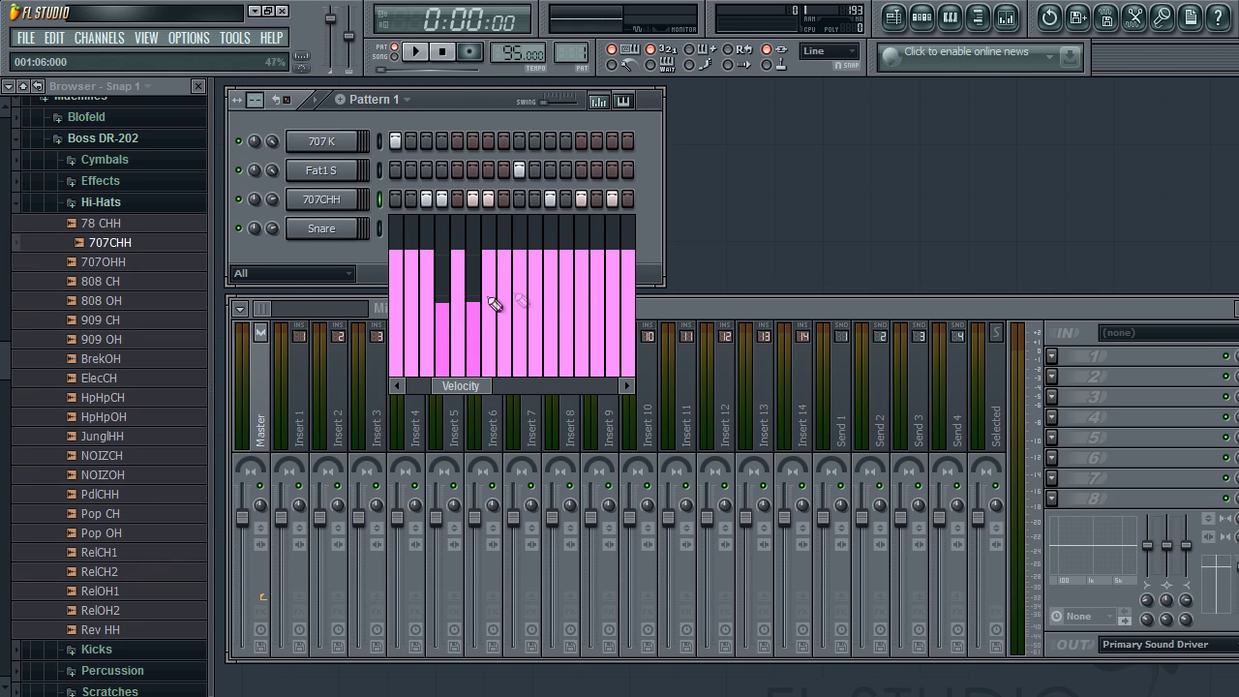
click(584, 302)
drag(581, 302, 580, 305)
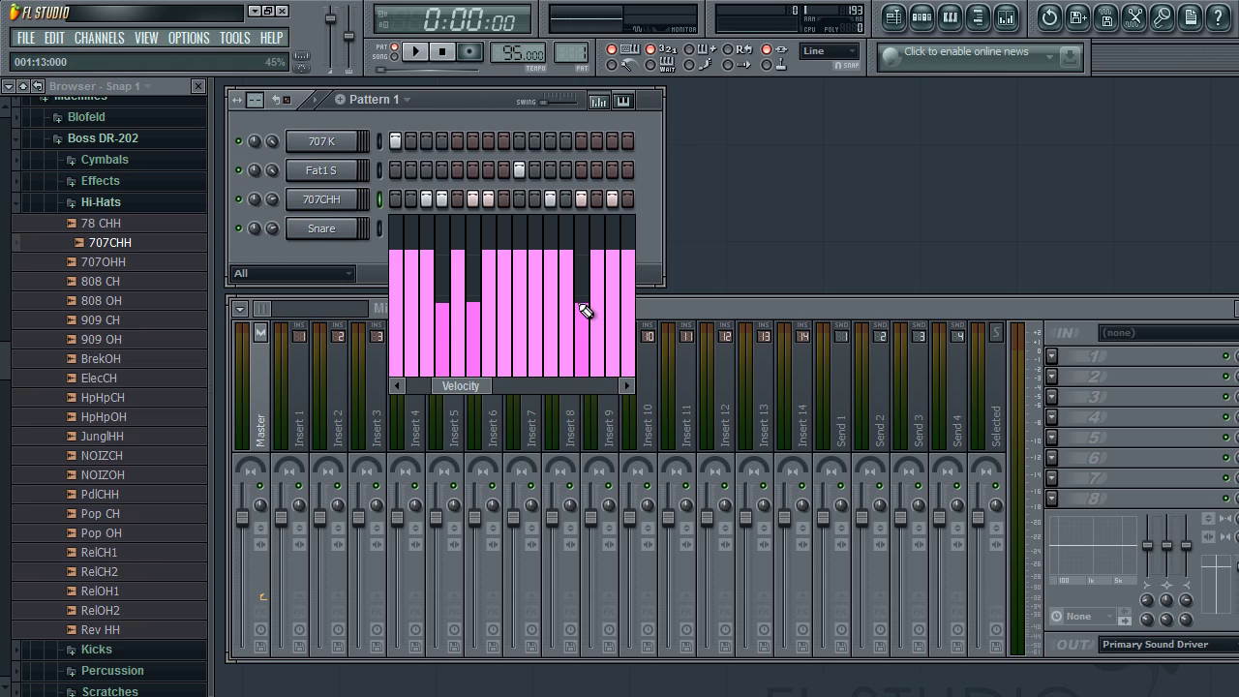
click(598, 101)
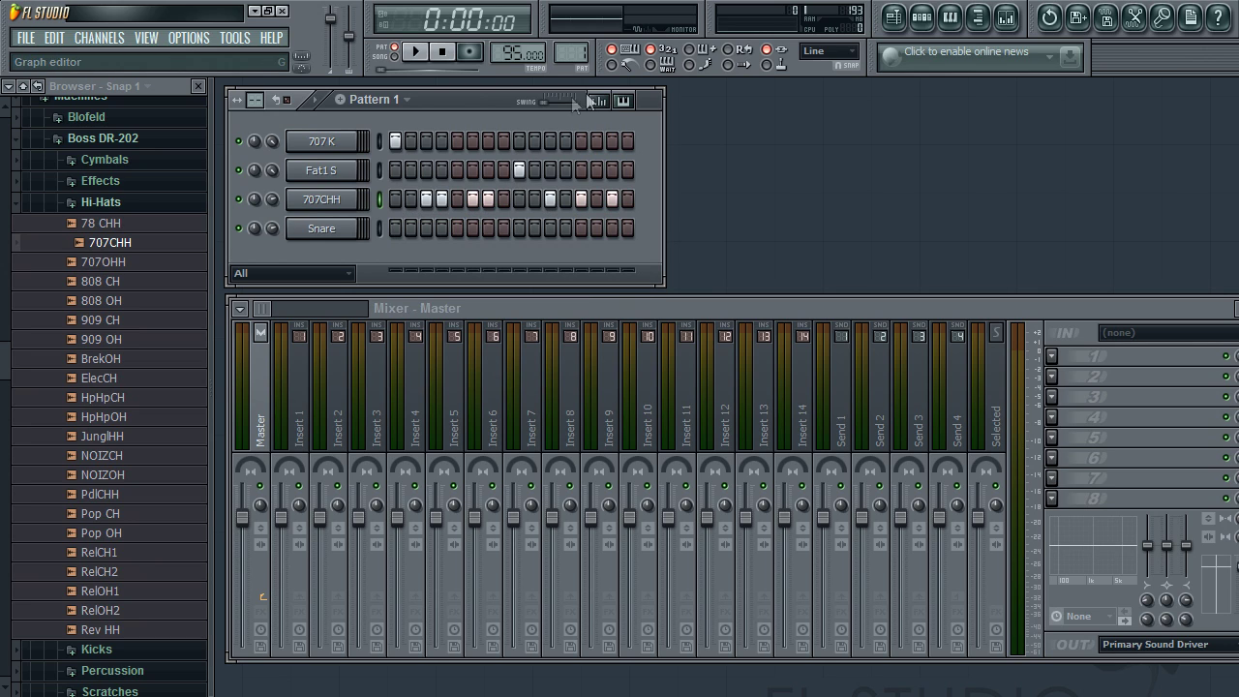
Step: Delete the unused Snare channel from the step sequencer and confirm the deletion
click(91, 37)
click(91, 94)
click(718, 407)
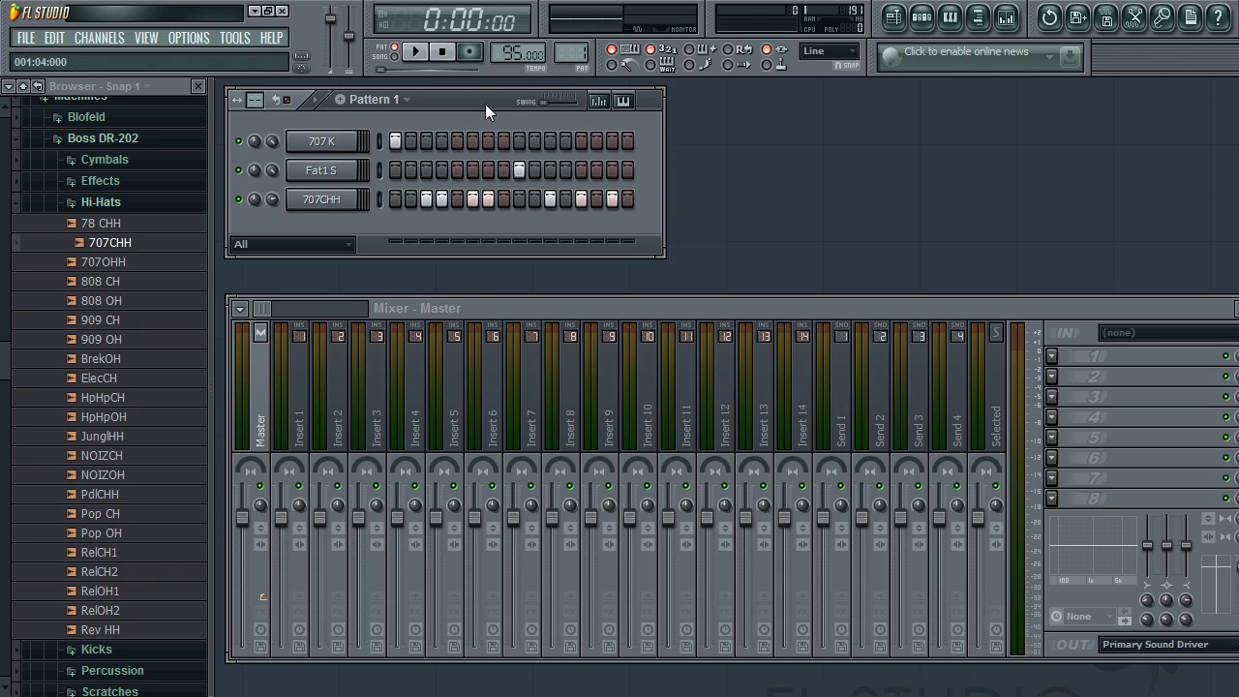
Step: Reposition the step sequencer slightly and play back the drum pattern to check it
drag(487, 103, 497, 107)
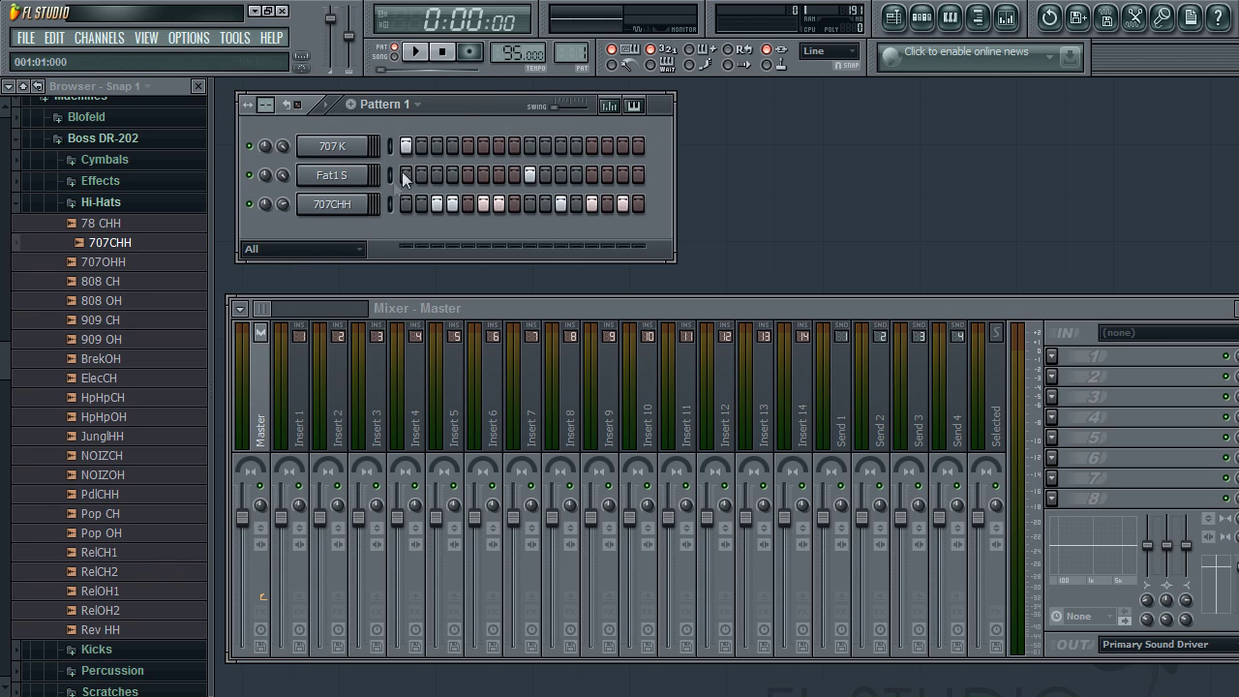
click(414, 52)
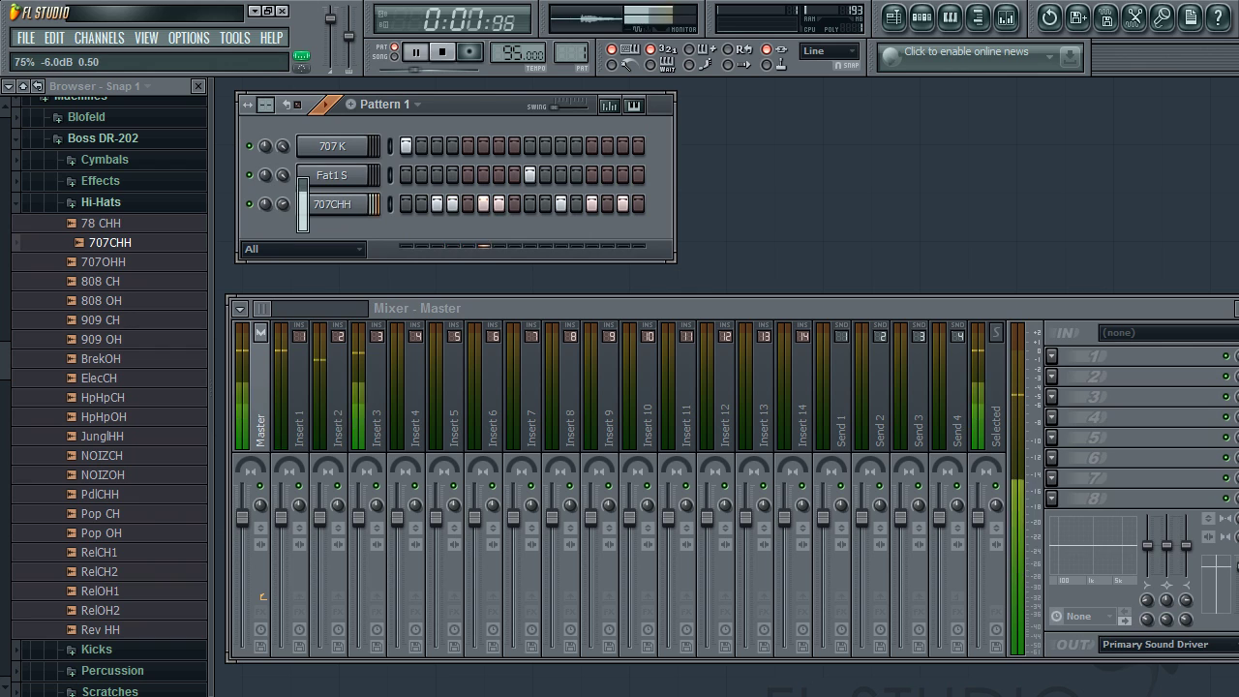
click(441, 51)
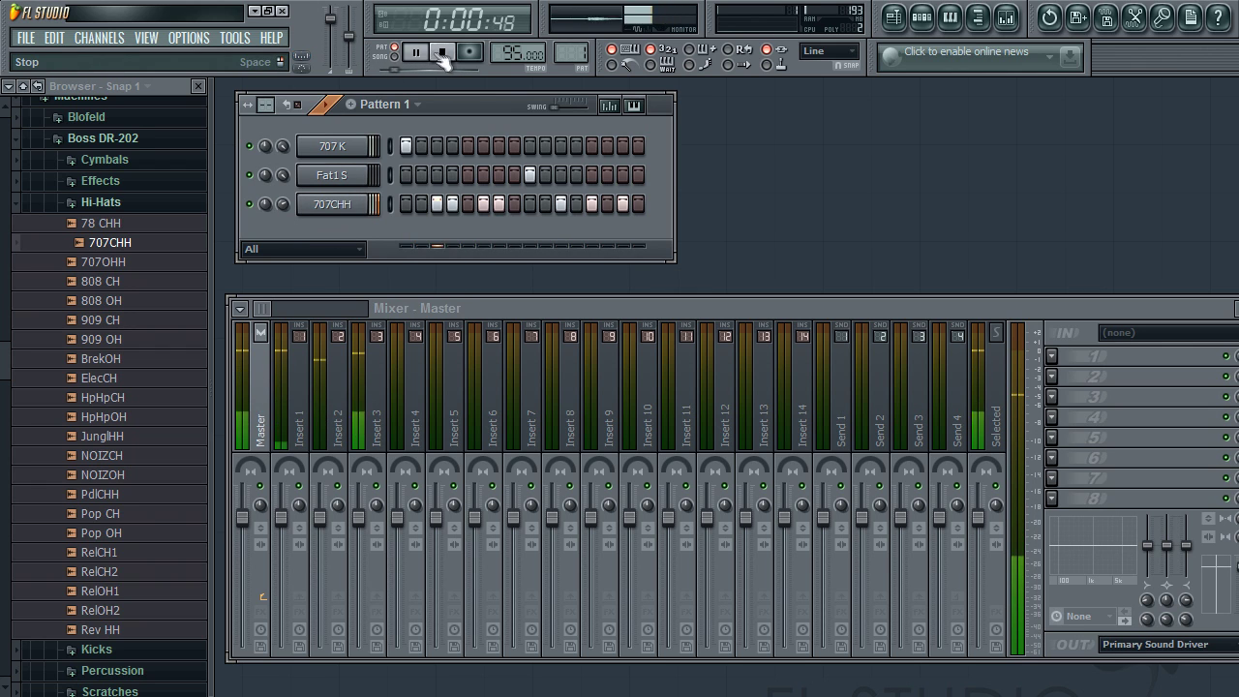
Step: Route the 707 K, Fat1 S and 707CHH channels to mixer track Insert 1 in their channel settings
click(332, 146)
click(484, 123)
click(332, 174)
click(485, 123)
click(366, 203)
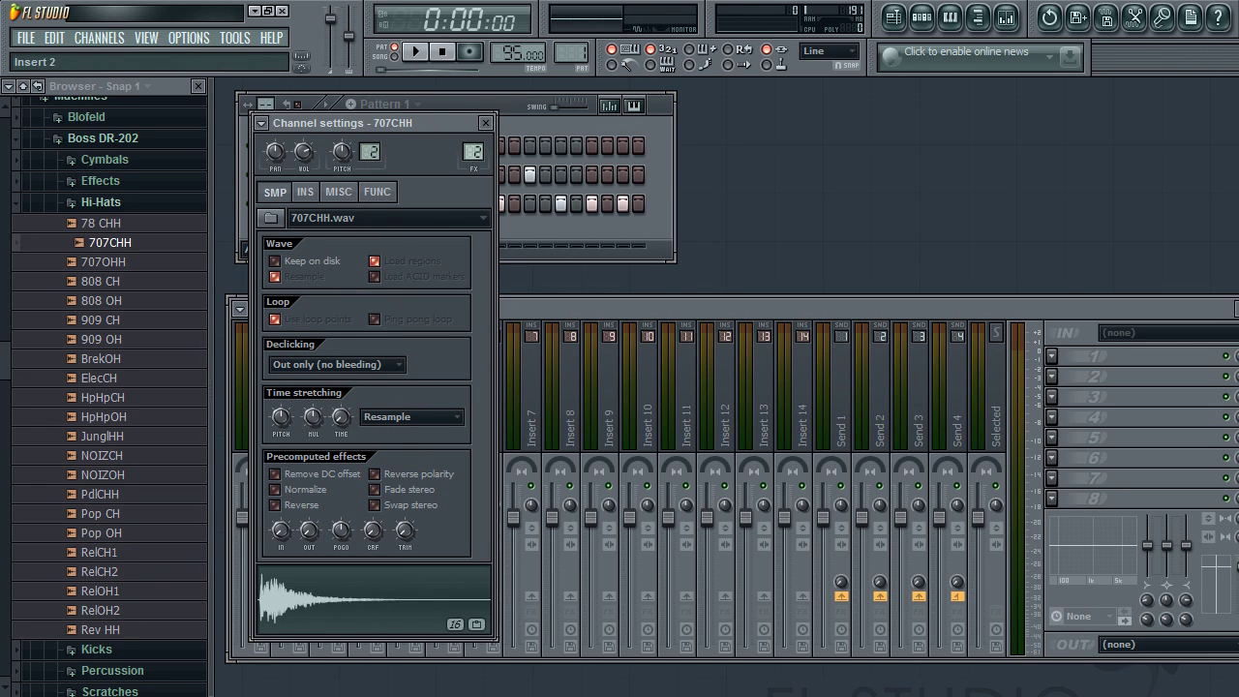
click(485, 124)
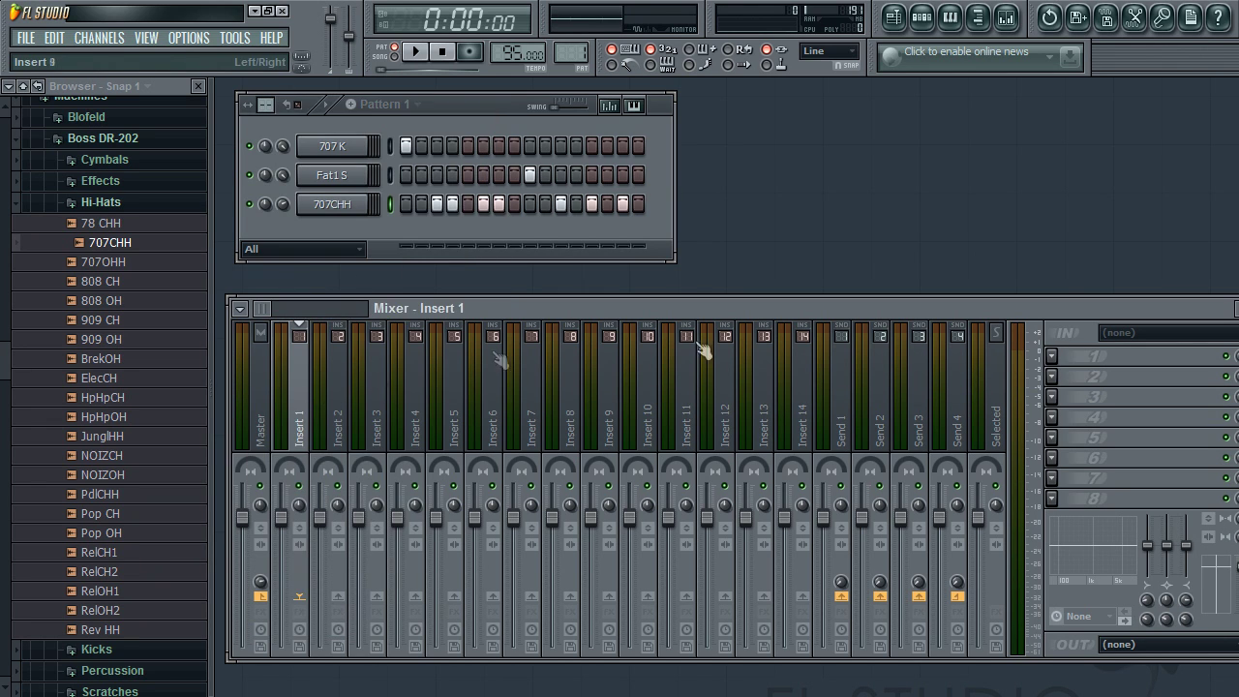
Step: Load Soundgoodizer in the first effect slot of Insert 1 and close its window
click(1052, 356)
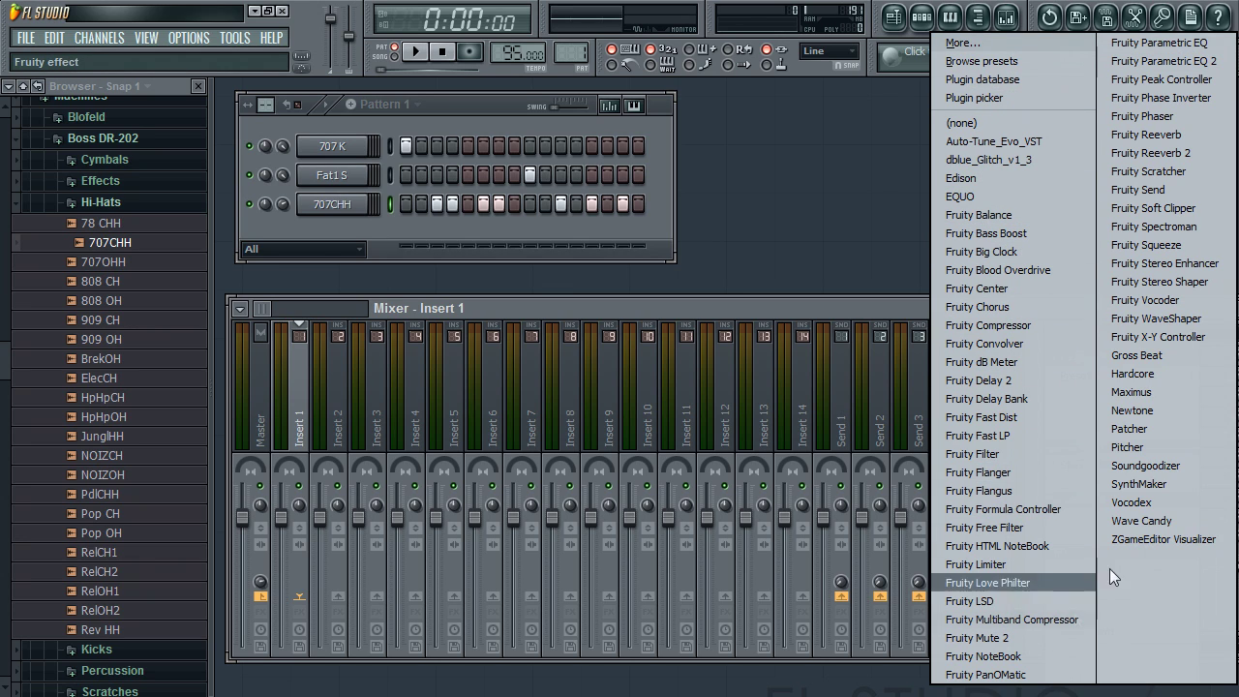
click(1163, 467)
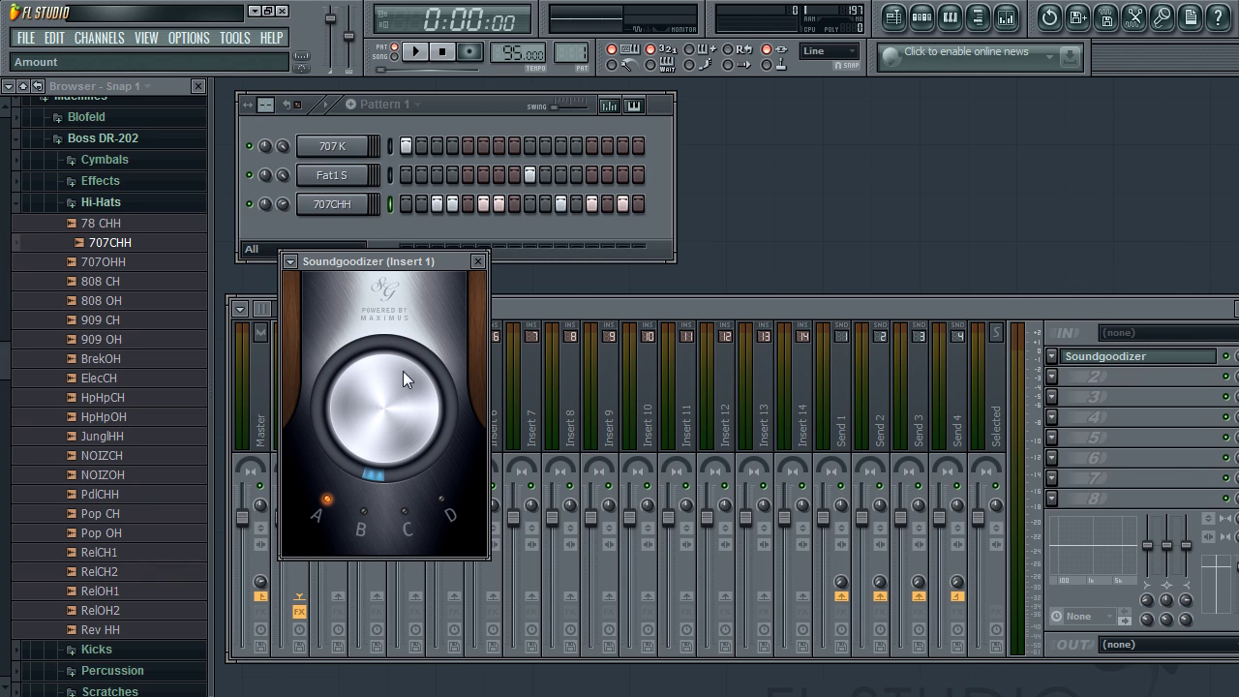
click(478, 262)
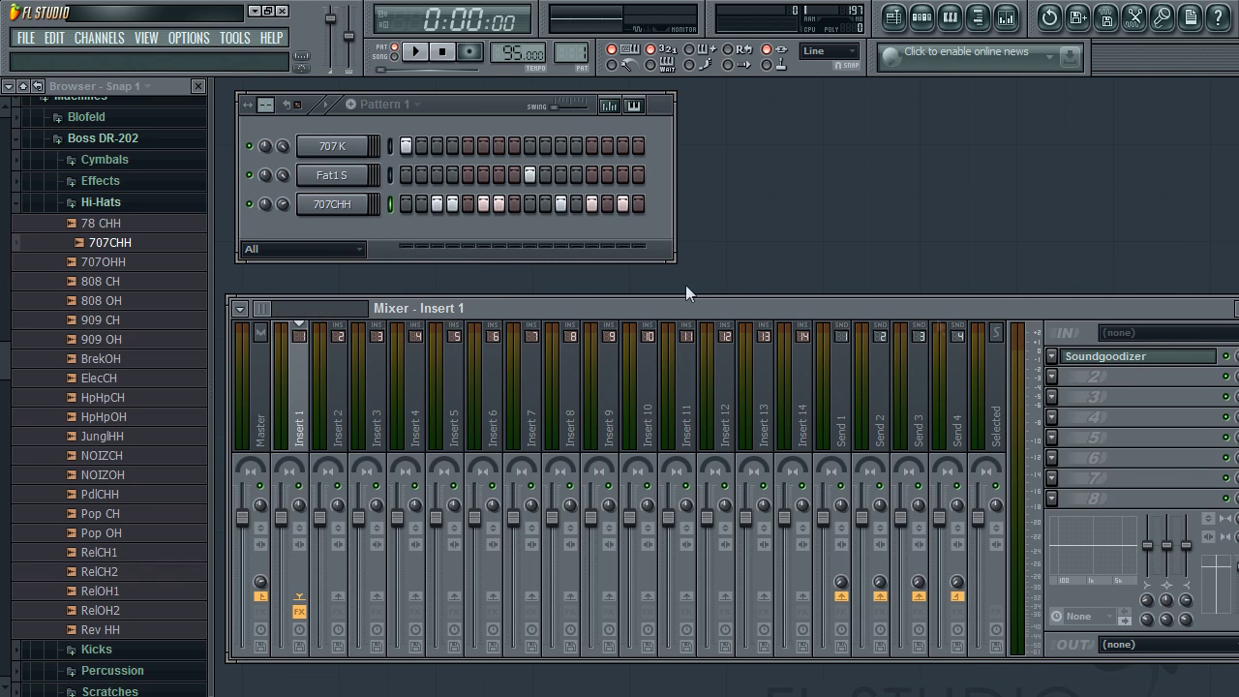
Step: Add Fruity Parametric EQ 2 to Insert 1's second effect slot, cut band 2 to -18 dB at 20 Hz and narrow its bandwidth
click(1072, 376)
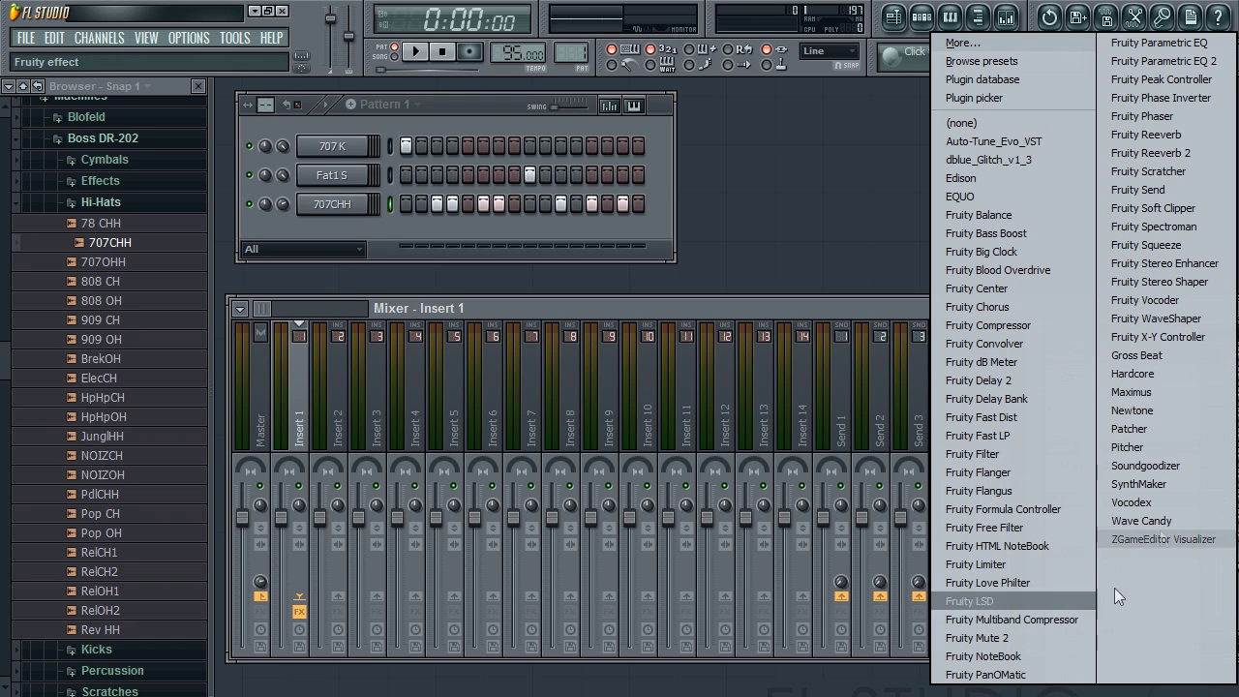
click(1159, 61)
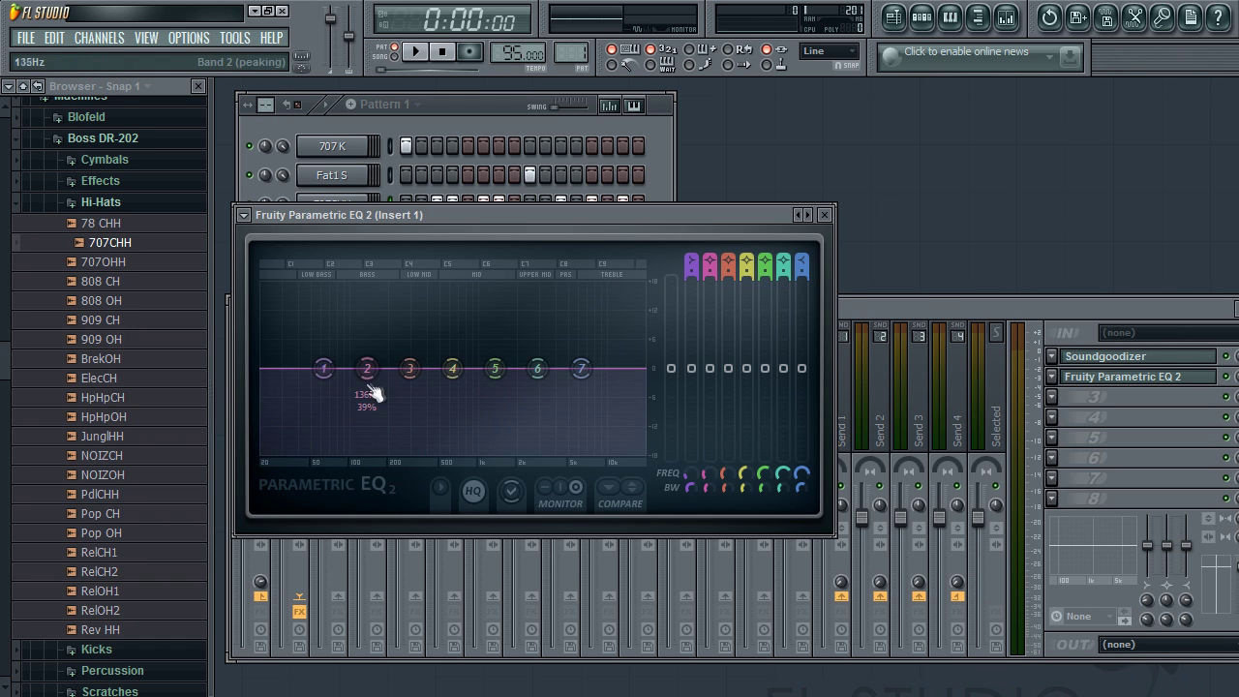
drag(372, 387, 263, 450)
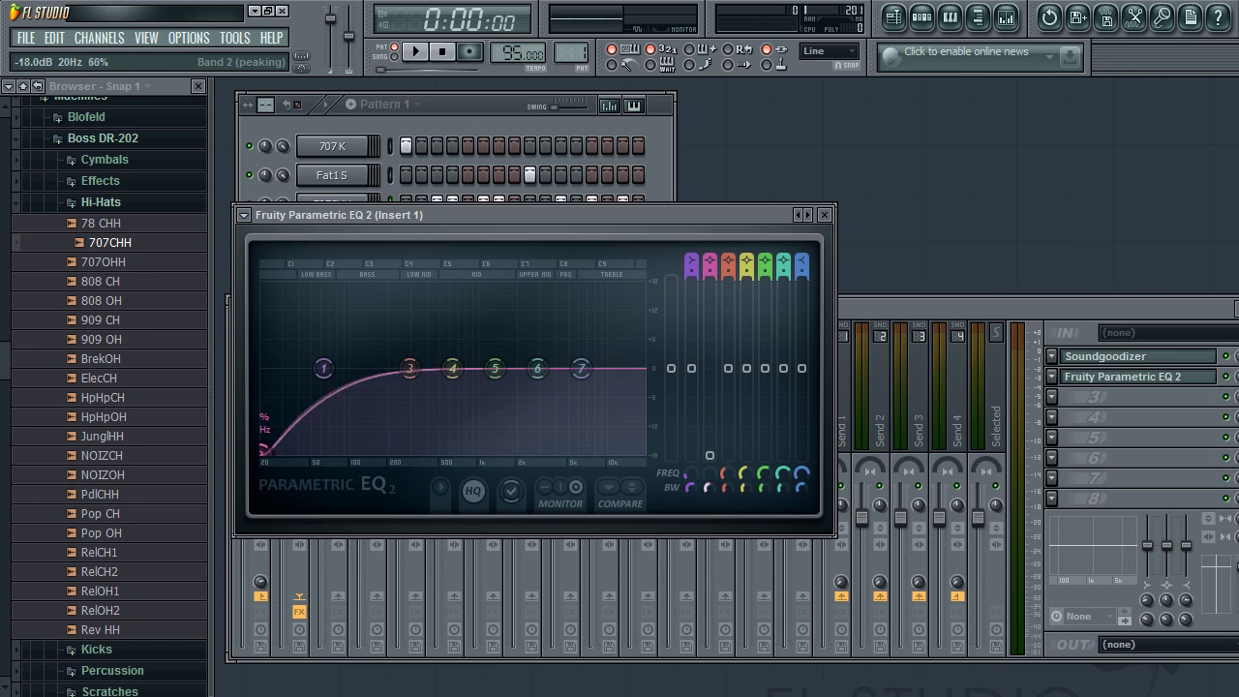
scroll(264, 450, up, 5)
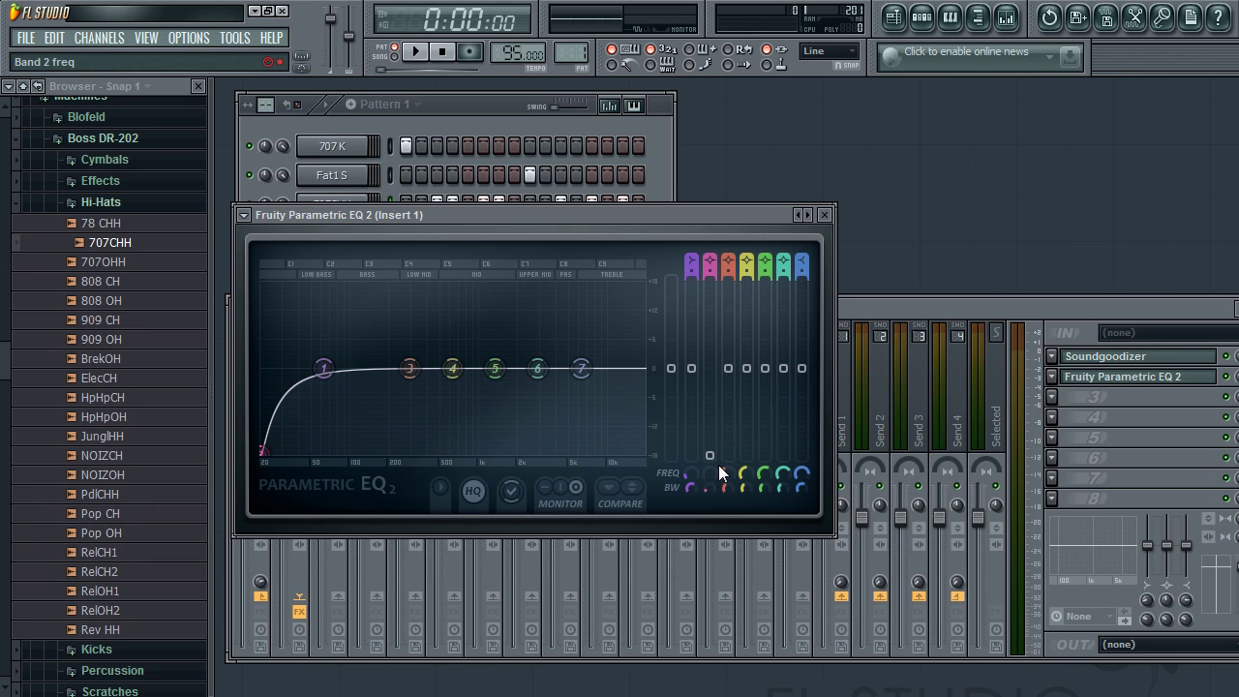
Step: Dip EQ band 4 slightly and raise the band 7 high shelf to about 3.2 dB near 7.4 kHz
mouse_move(452, 368)
mouse_down()
mouse_move(385, 375)
mouse_move(452, 373)
mouse_up()
scroll(454, 374, up, 4)
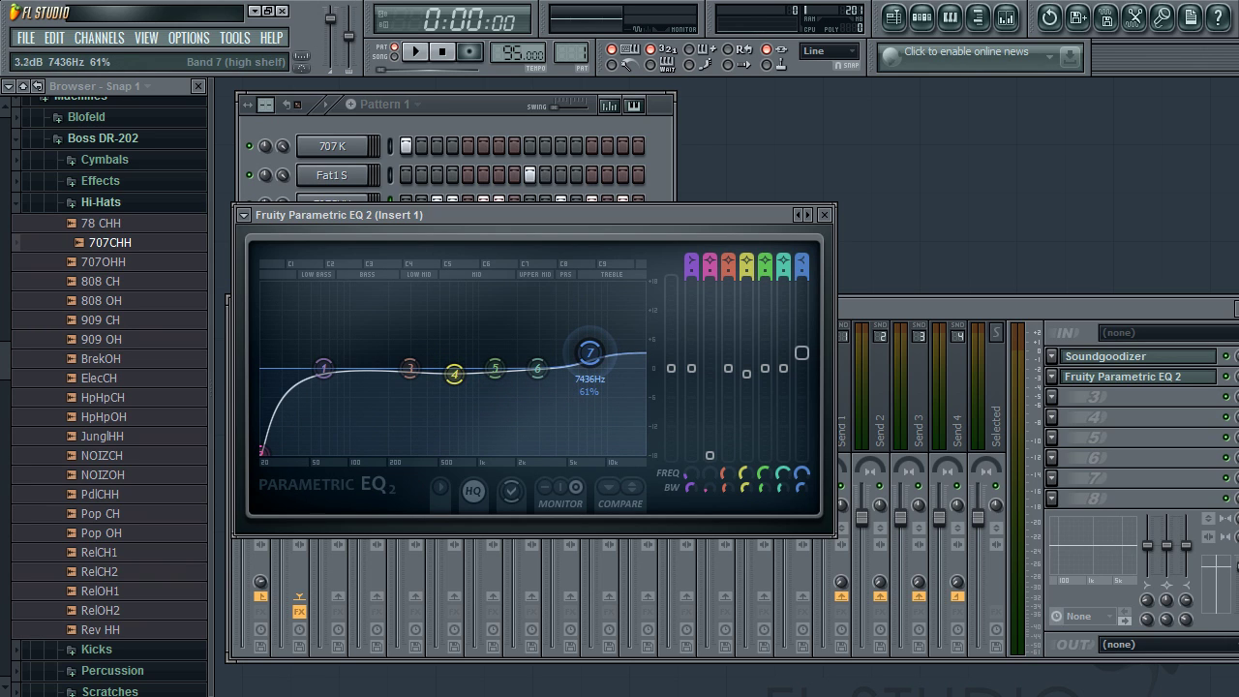
Step: While the pattern plays, narrow EQ band 2 further, reduce the band 7 boost, and fine-tune band 4's gentle dip around 659 Hz
click(410, 54)
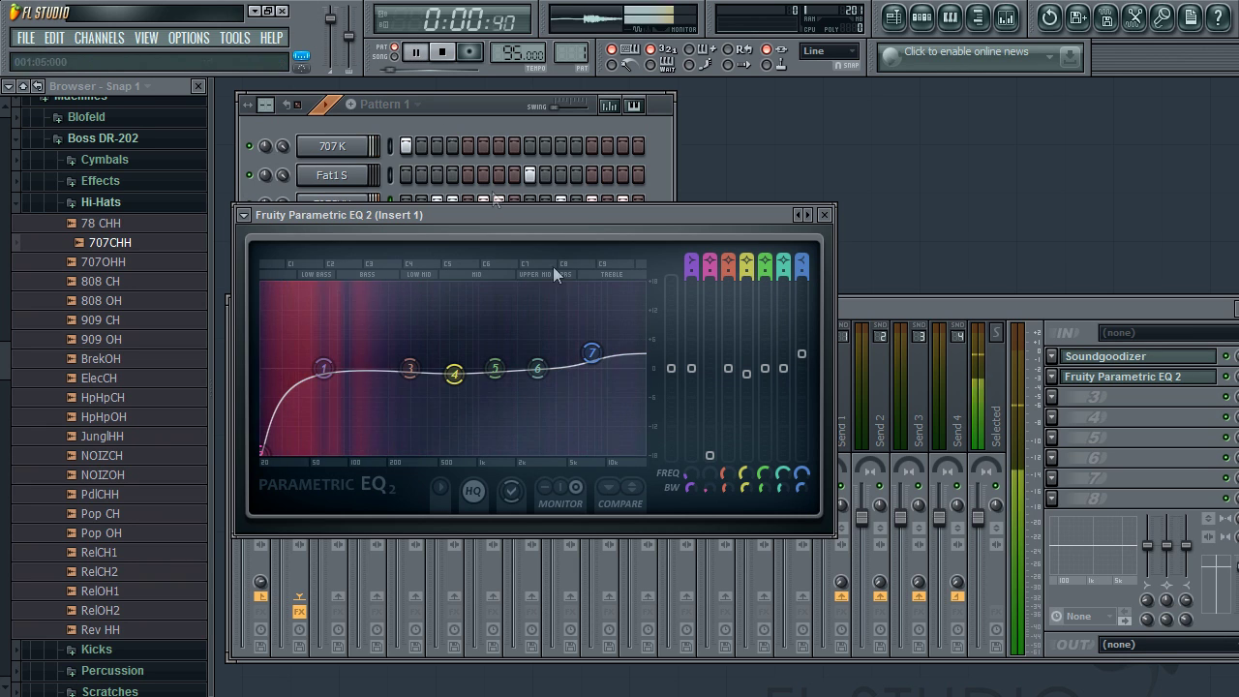
drag(711, 489, 714, 491)
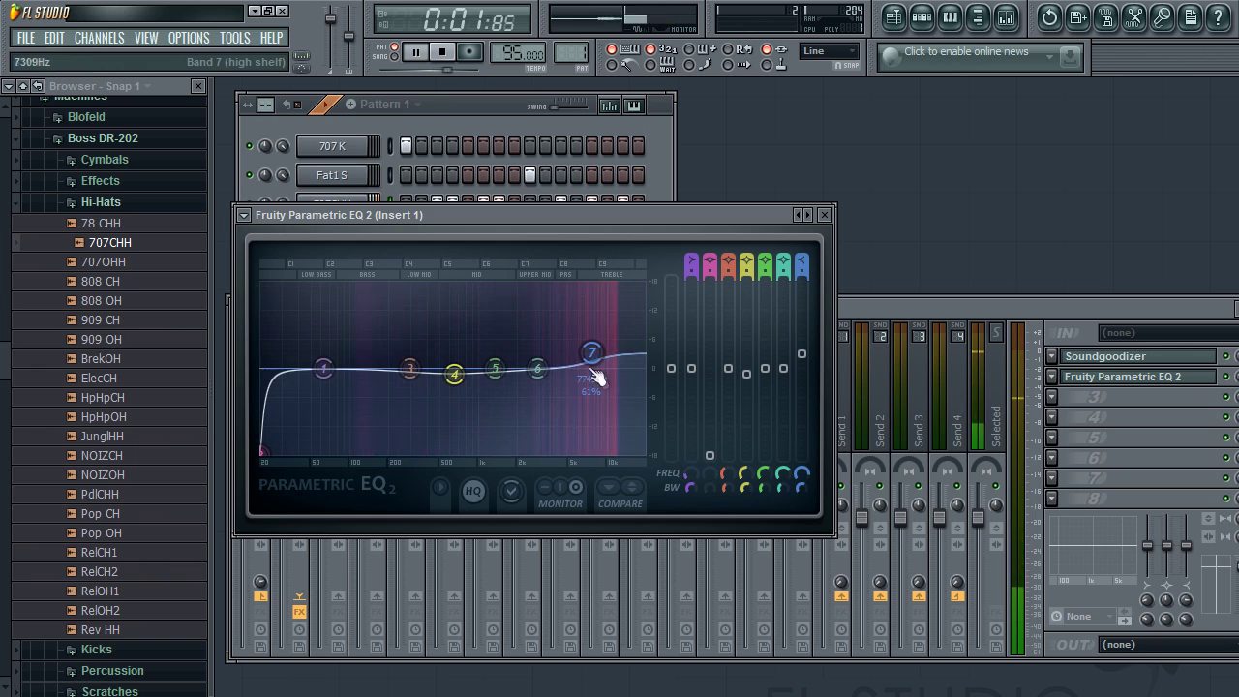
drag(591, 353, 594, 356)
drag(455, 375, 456, 373)
drag(745, 487, 745, 491)
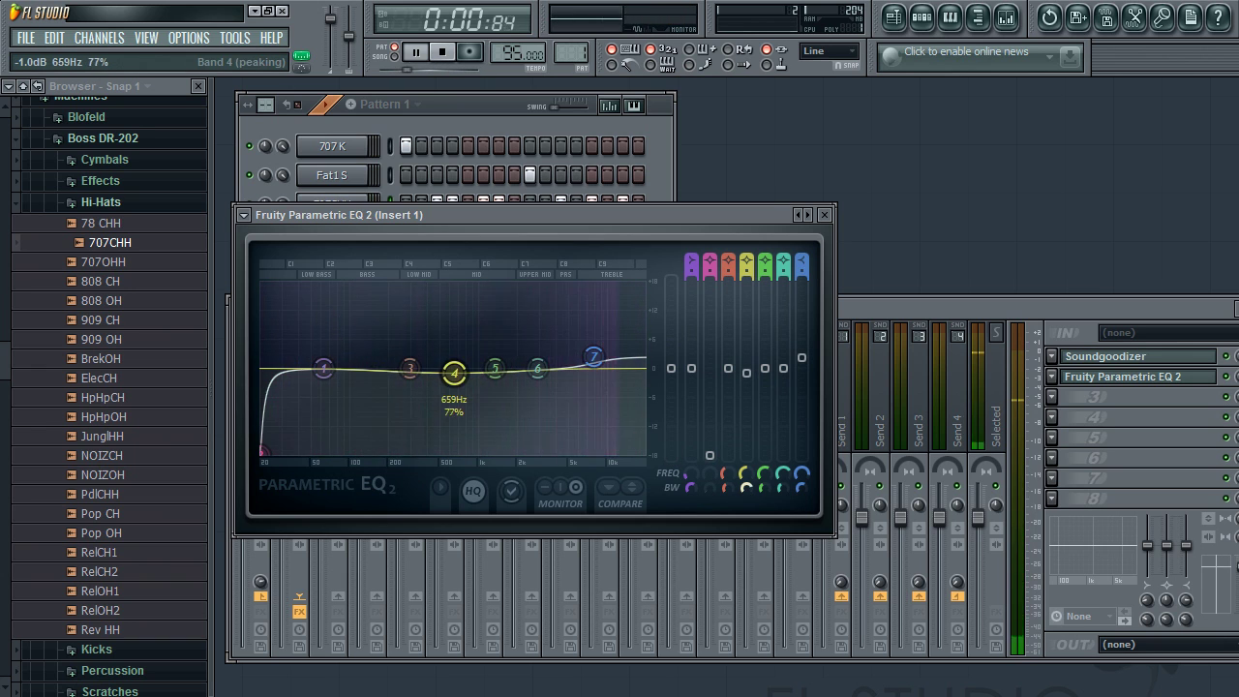
scroll(454, 373, up, 4)
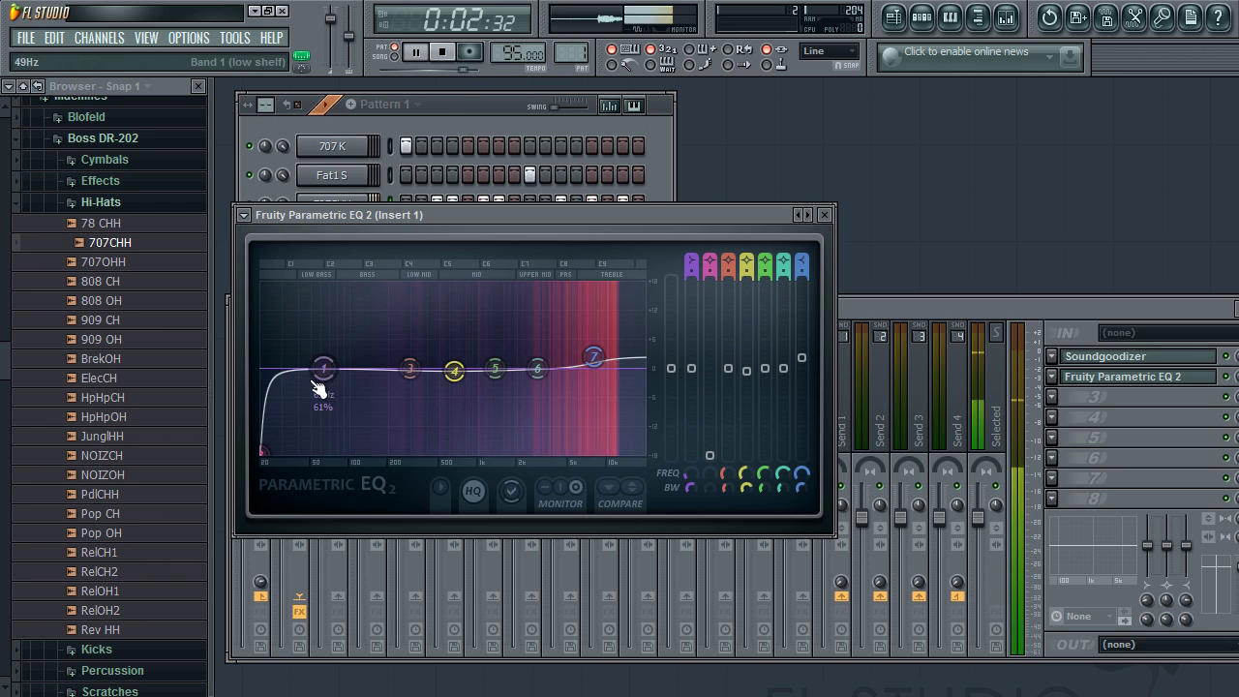
Step: Set the EQ's band 1 low shelf to 1.0 dB at 101 Hz, close the equalizer and stop the playback
drag(323, 369, 351, 363)
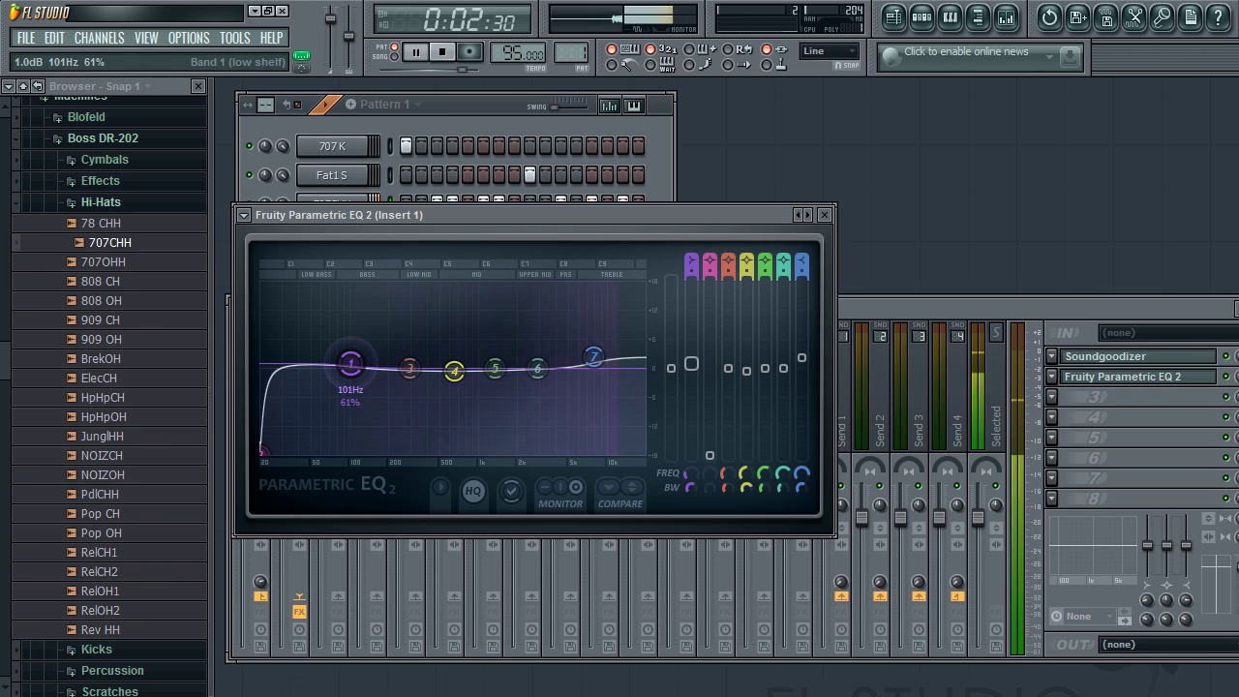
click(824, 215)
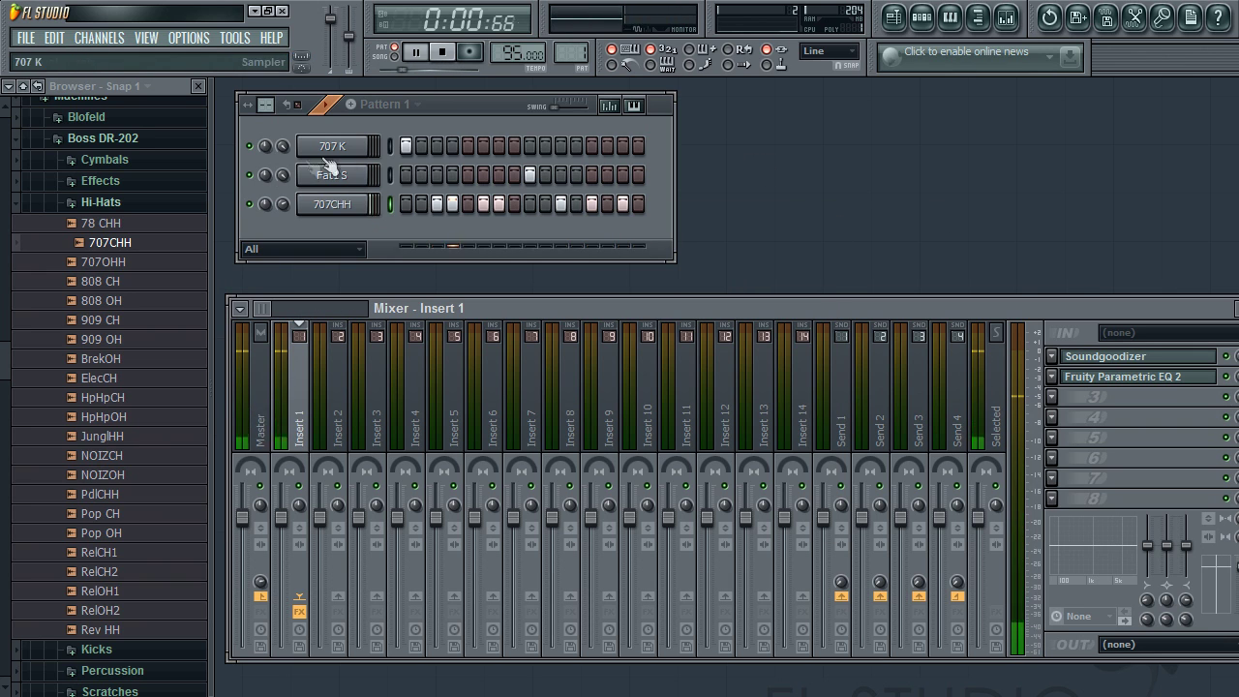
click(415, 52)
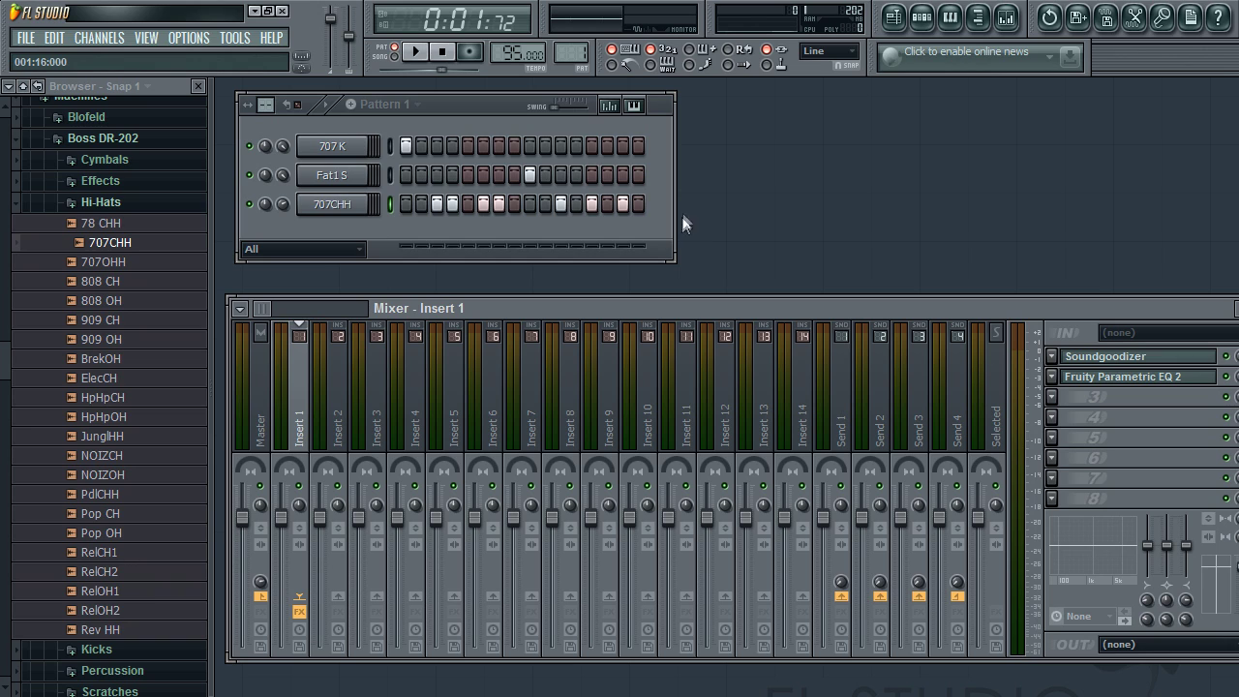
Step: Rename Pattern 1 as Beat A and give it a red colour
click(385, 105)
click(451, 170)
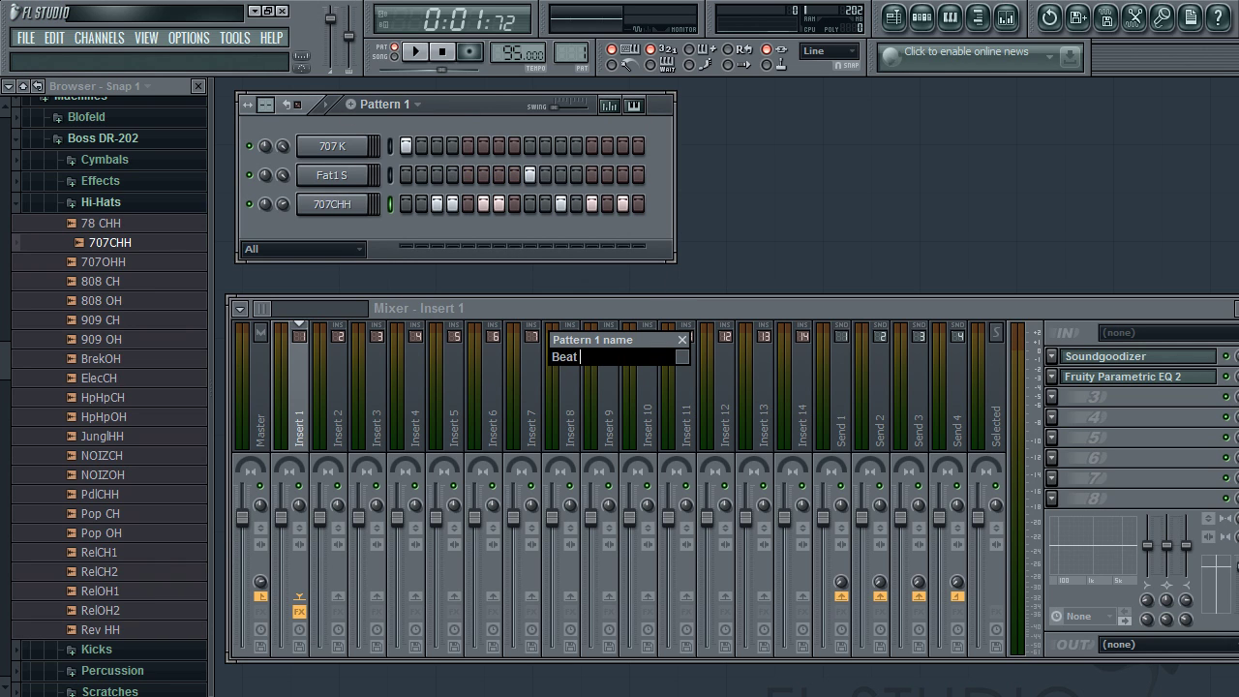
click(685, 360)
click(905, 350)
key(Return)
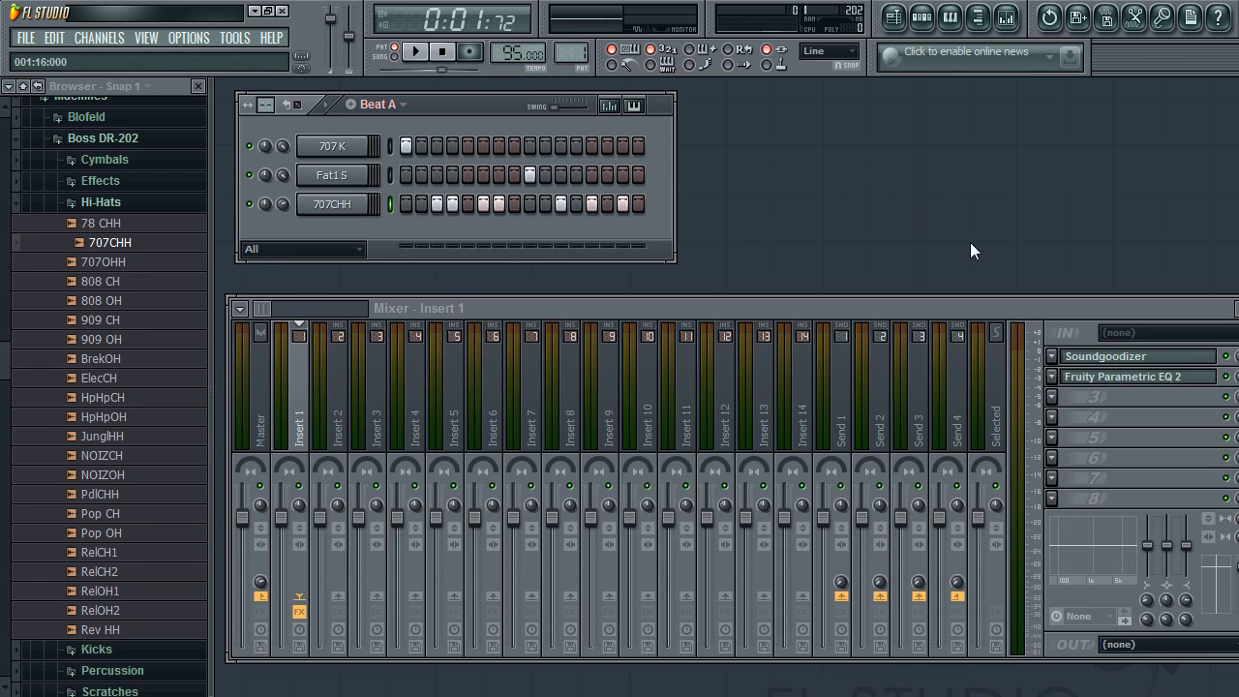
Step: Place Beat A clips across bars 1 to 4 of playlist Track 1 and start song playback
key(F5)
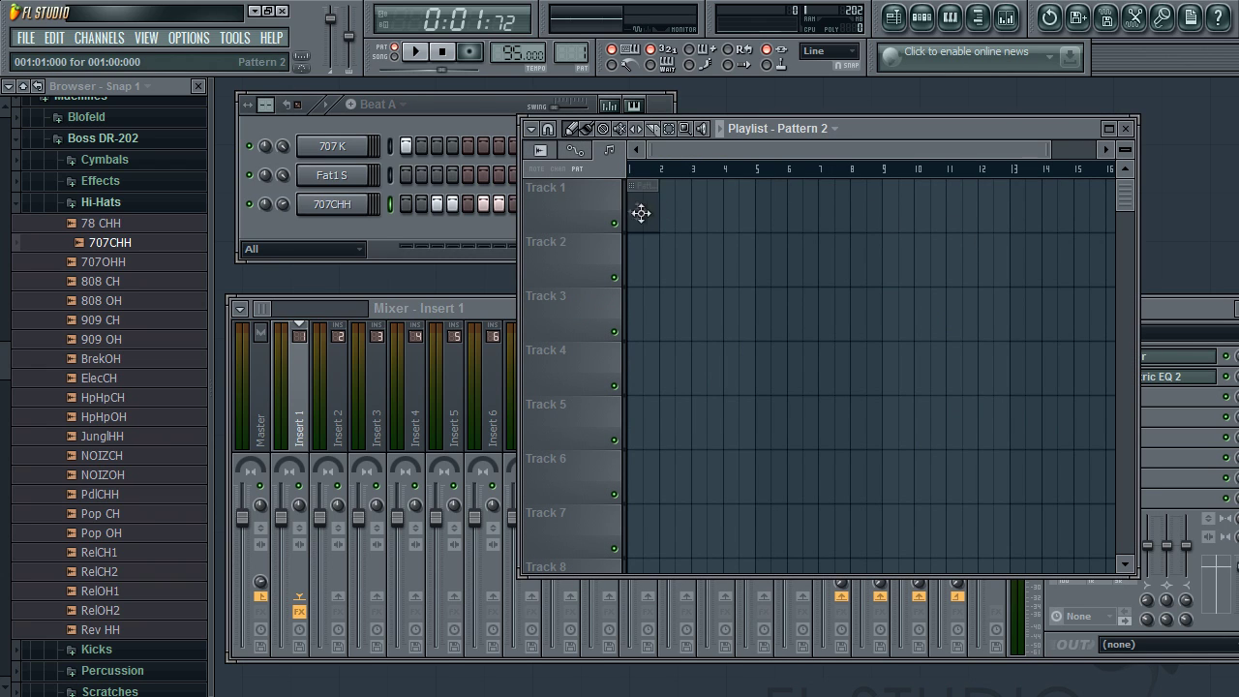
click(380, 104)
click(389, 125)
click(714, 199)
mouse_move(716, 198)
mouse_down()
mouse_move(643, 208)
mouse_move(741, 211)
mouse_up()
click(414, 51)
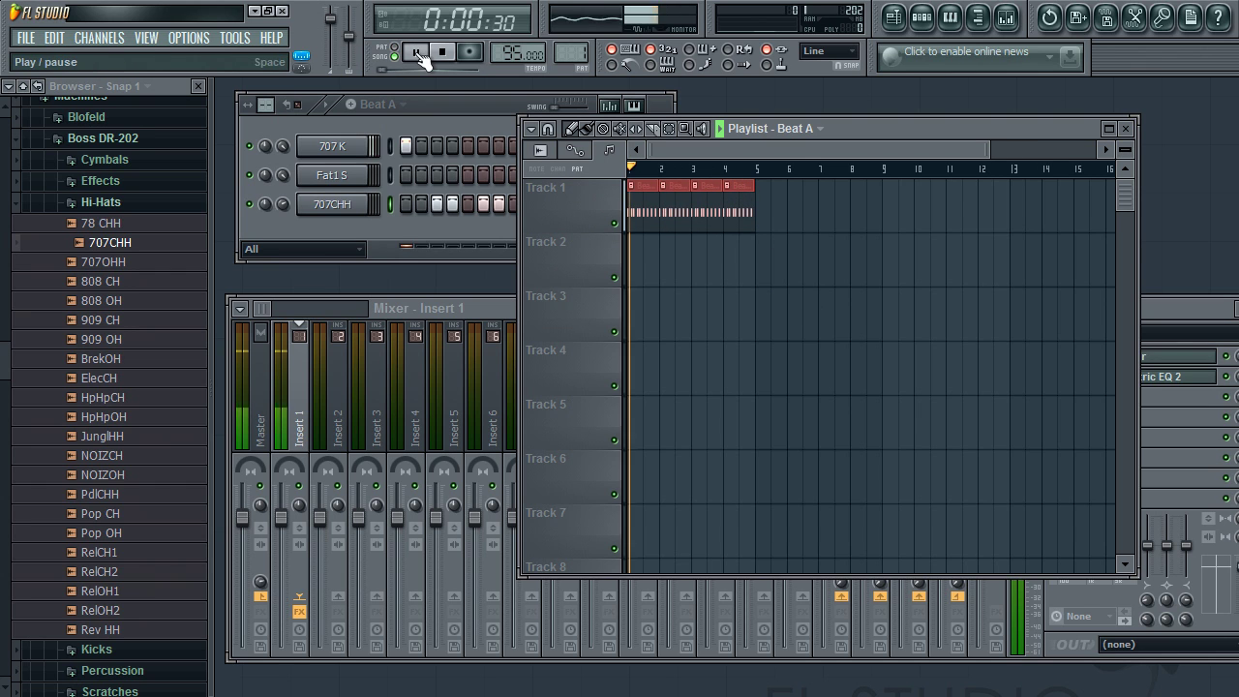
Step: Add Fruity Balance to the third effect slot of Insert 1, close its window and stop the playback
click(296, 420)
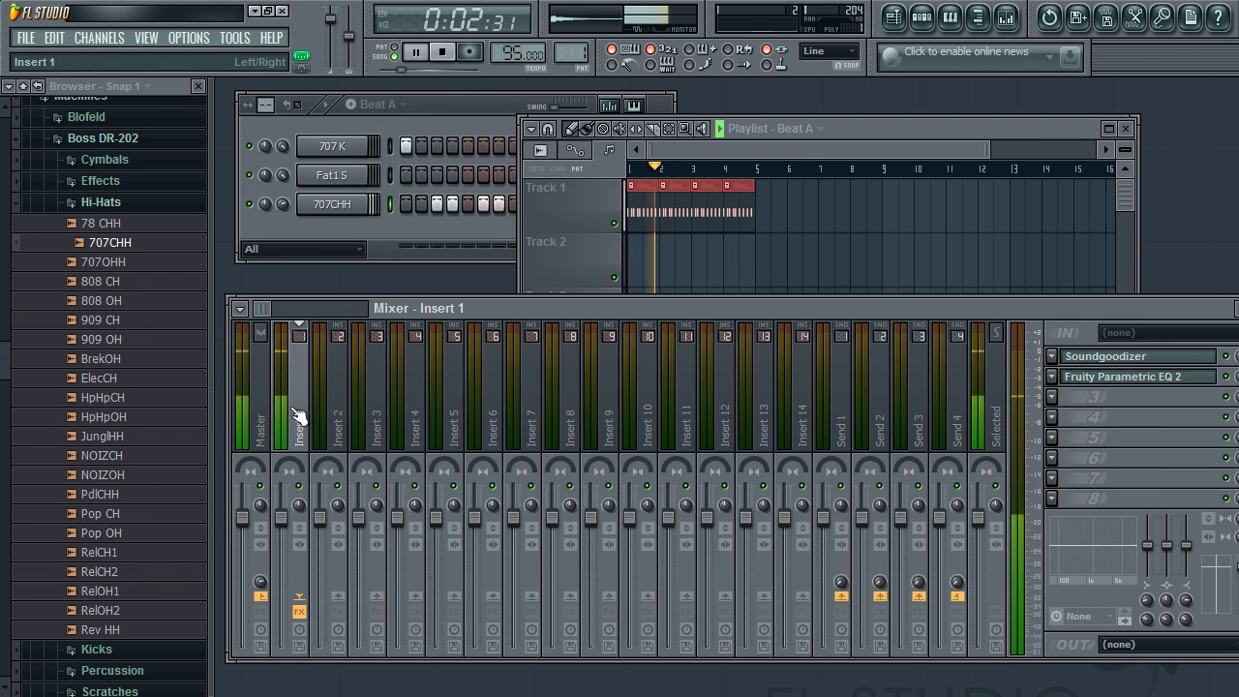
click(1064, 406)
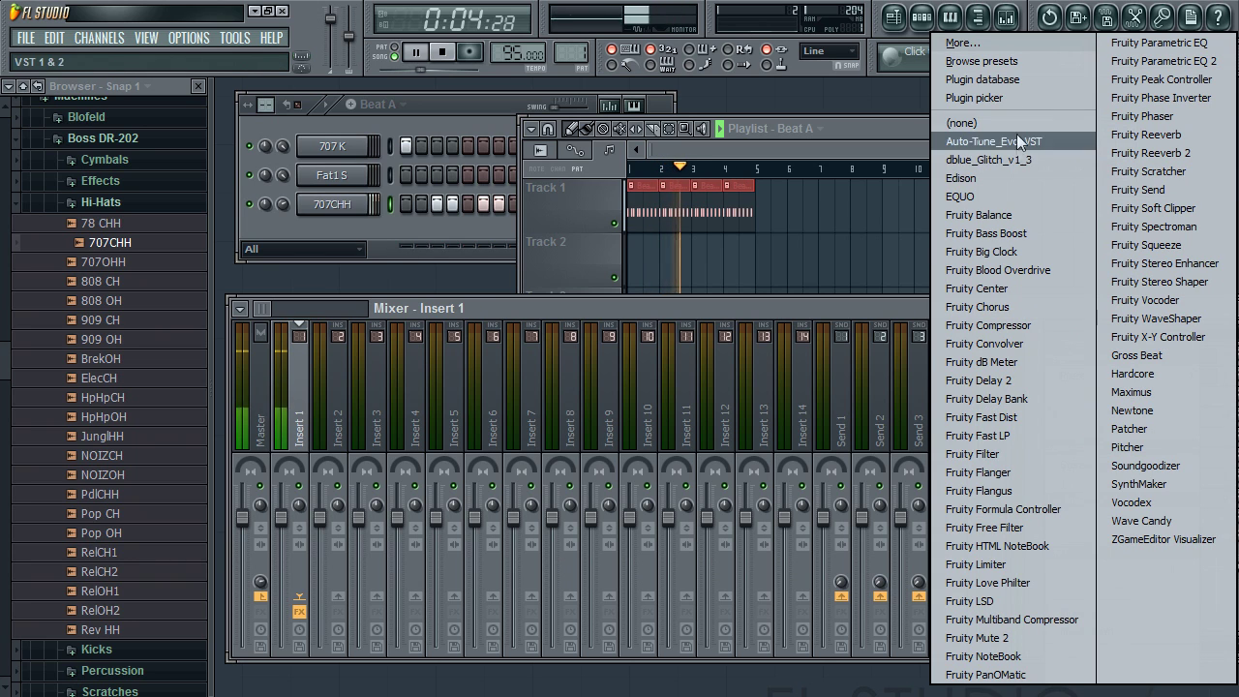
click(1002, 213)
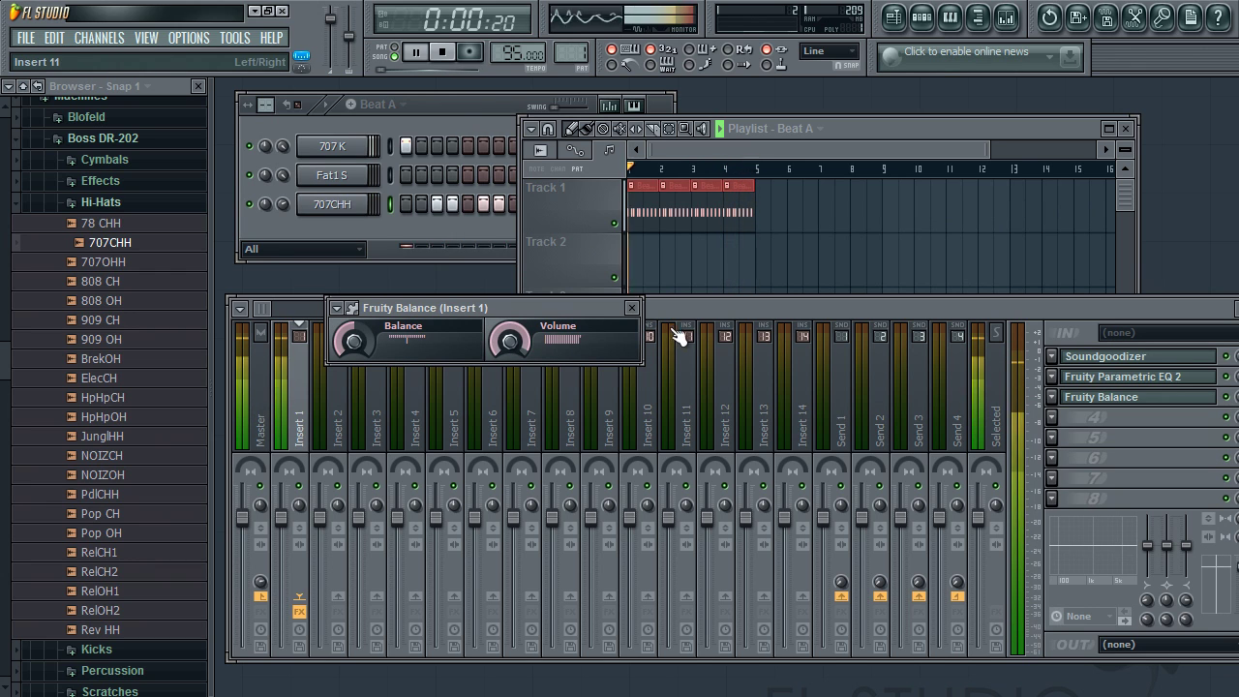
click(633, 309)
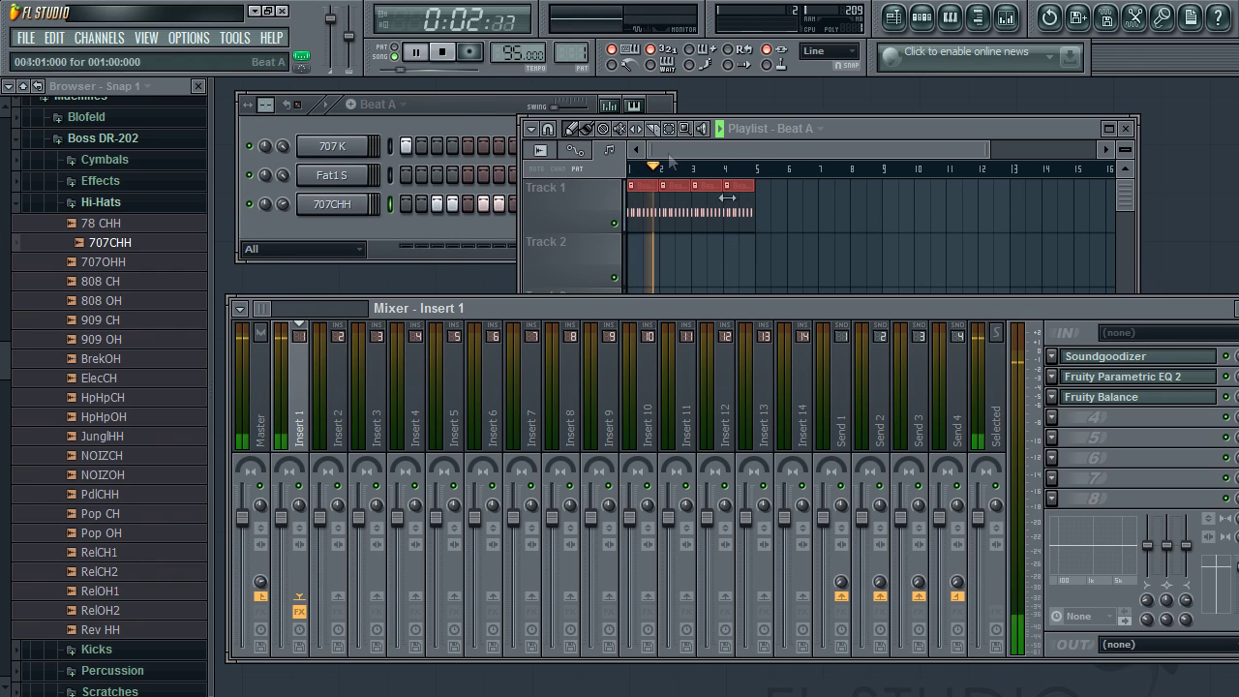
click(443, 55)
Step: Rename mixer track Insert 1 as Drum
click(796, 192)
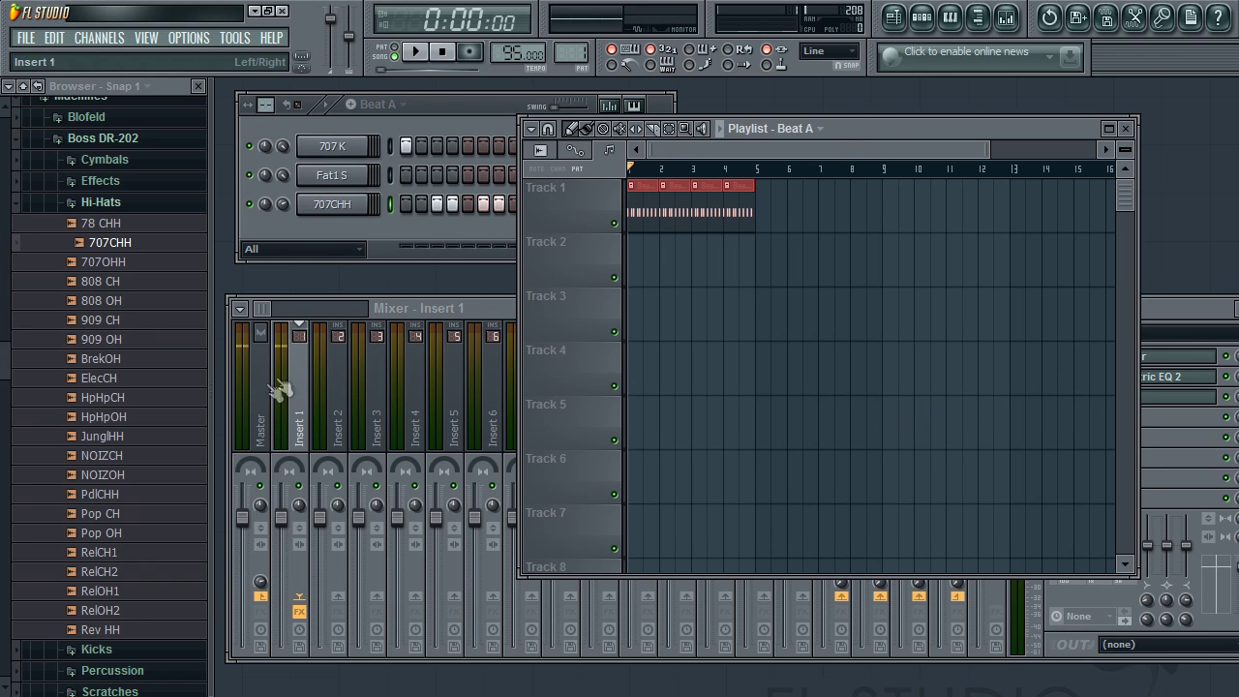
click(303, 418)
key(F2)
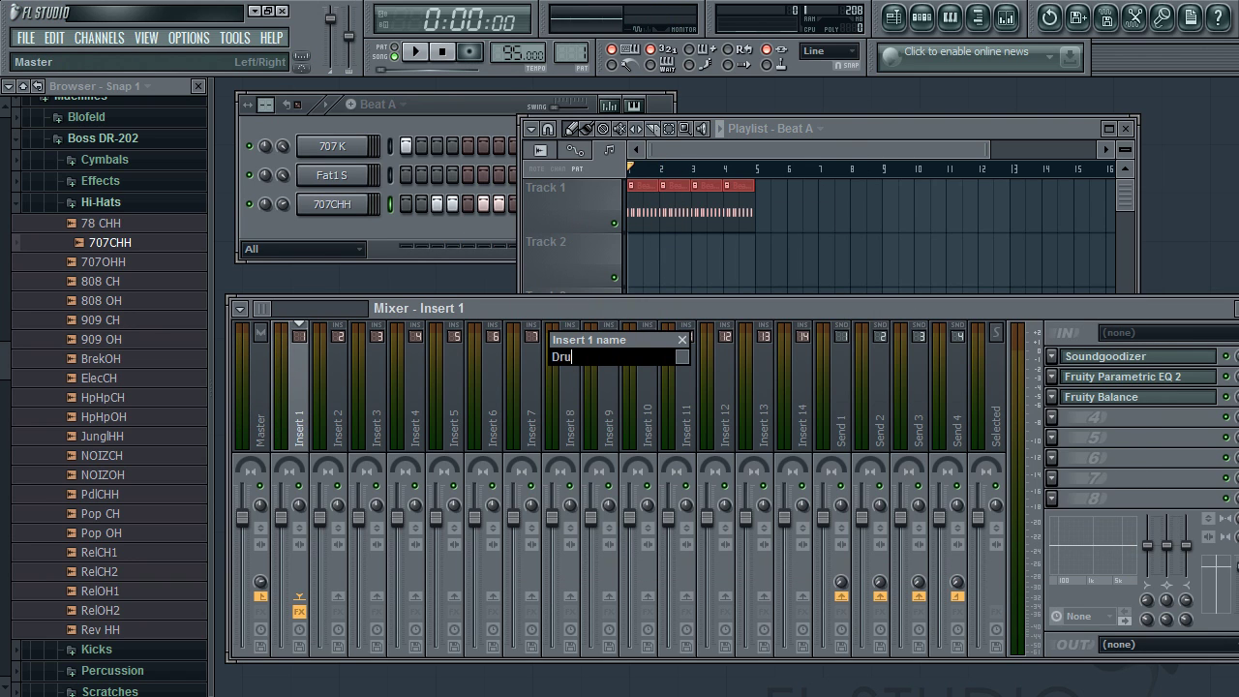
text(Drum)
key(Return)
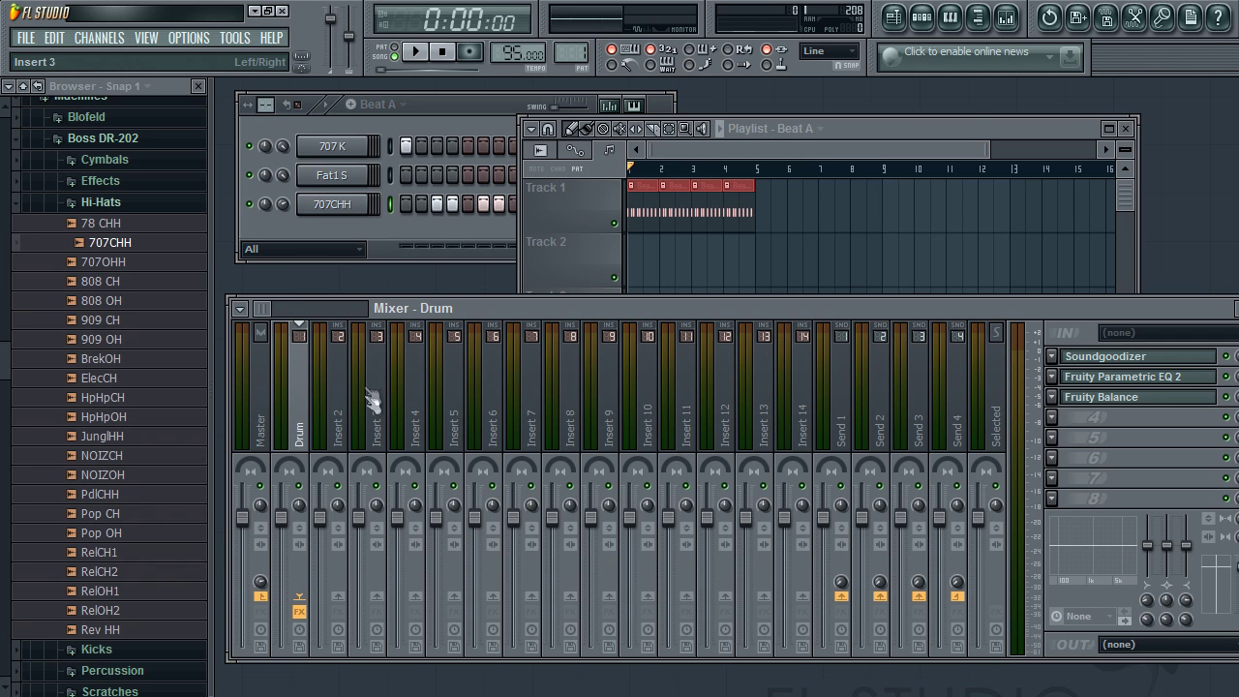
Step: Add a Z3TA+ 2 synthesizer channel and move its plugin window up to show more of the interface
click(450, 124)
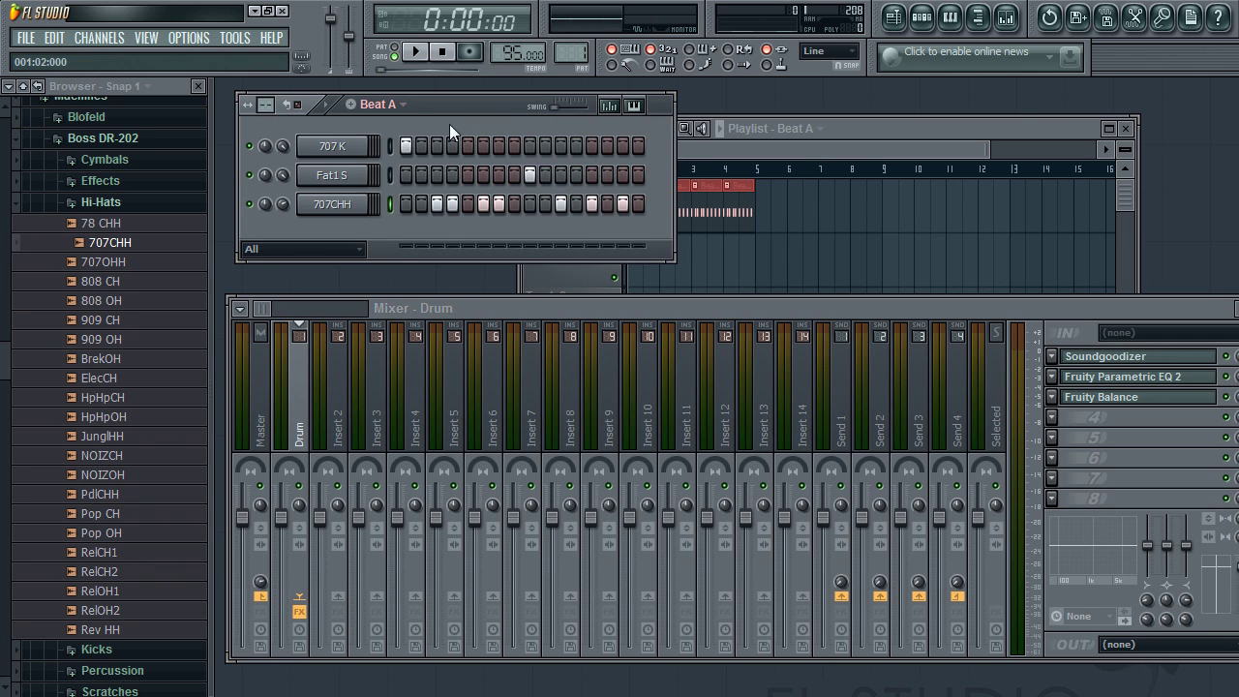
click(92, 37)
mouse_move(82, 56)
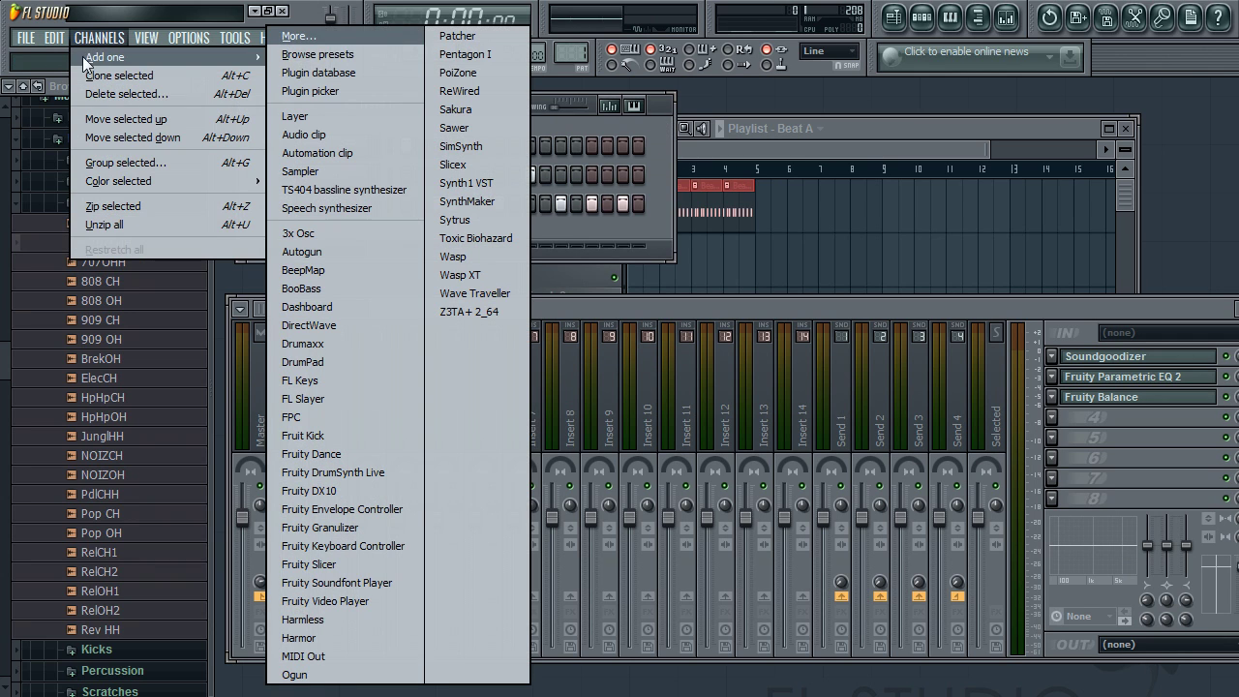
click(468, 313)
drag(581, 396, 434, 113)
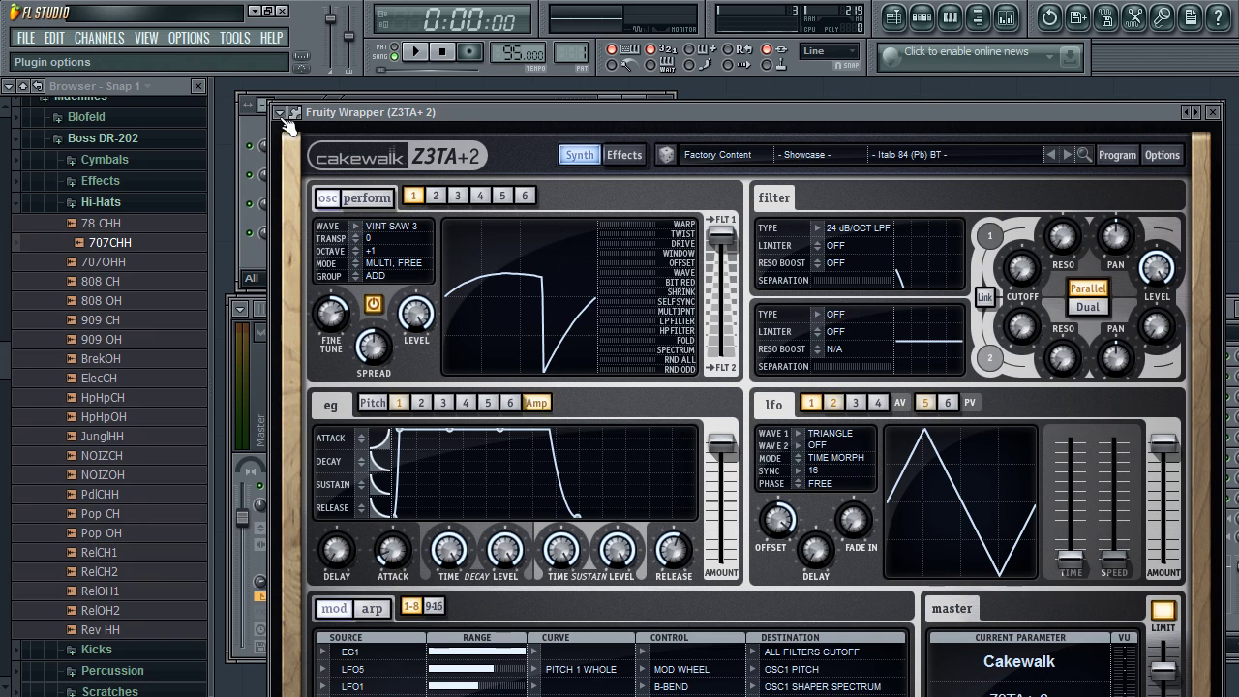
mouse_move(375, 110)
mouse_down()
mouse_move(427, 100)
mouse_move(380, 96)
mouse_up()
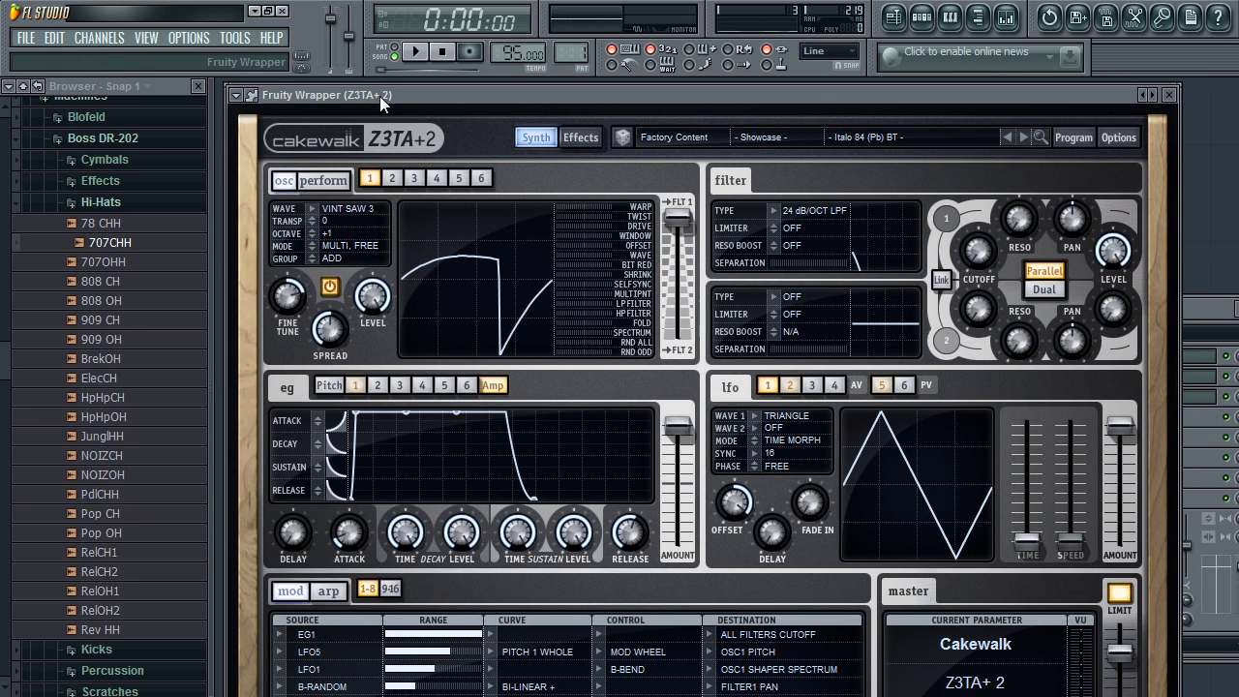
click(235, 96)
mouse_move(266, 155)
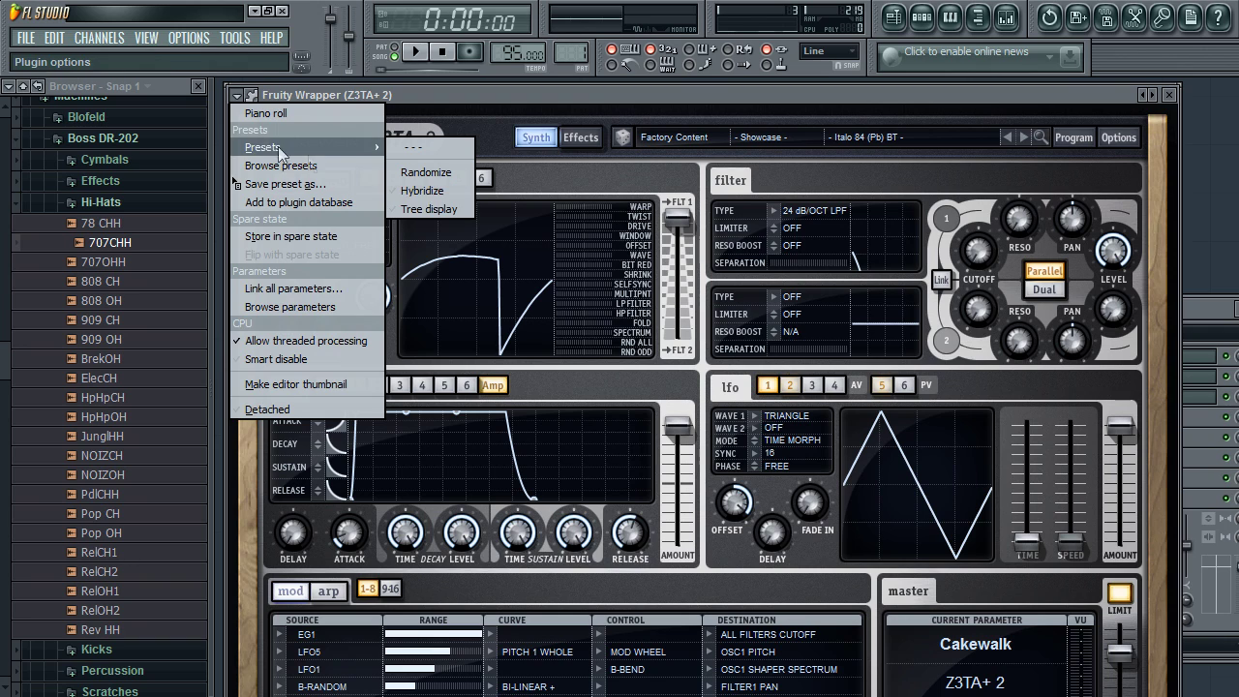
click(639, 94)
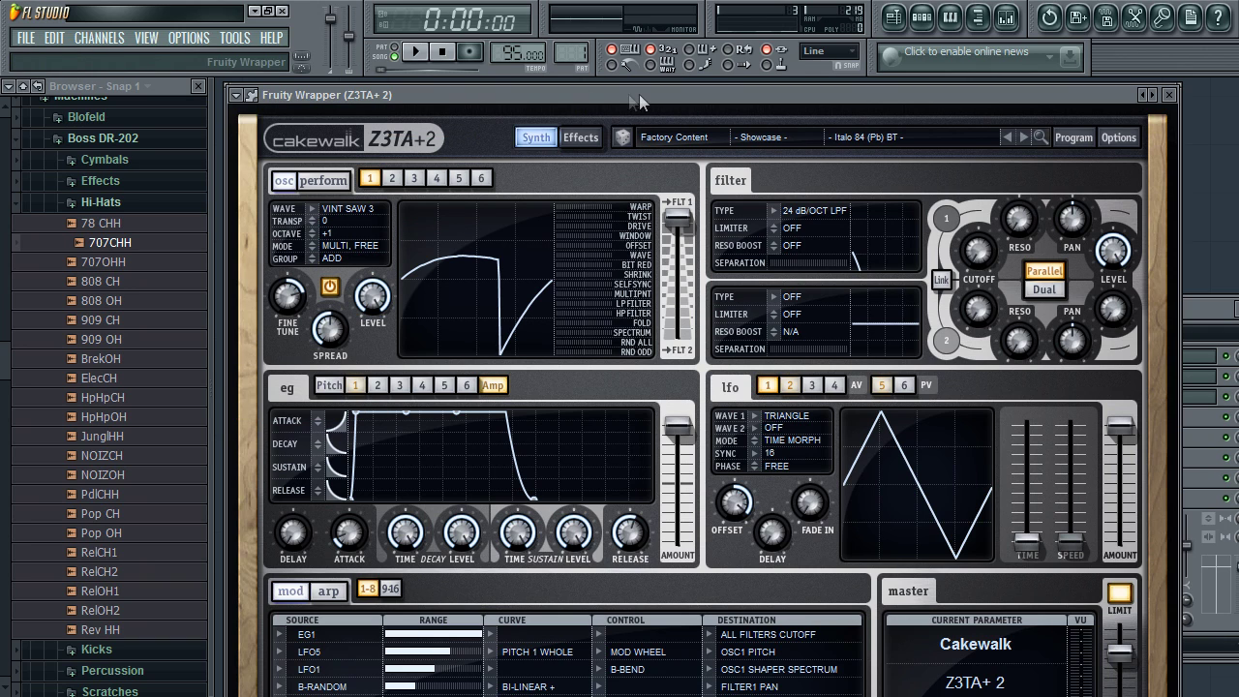
Step: Initialize the Z3TA+ 2 program to a blank patch and nudge the plugin window slightly
click(1073, 137)
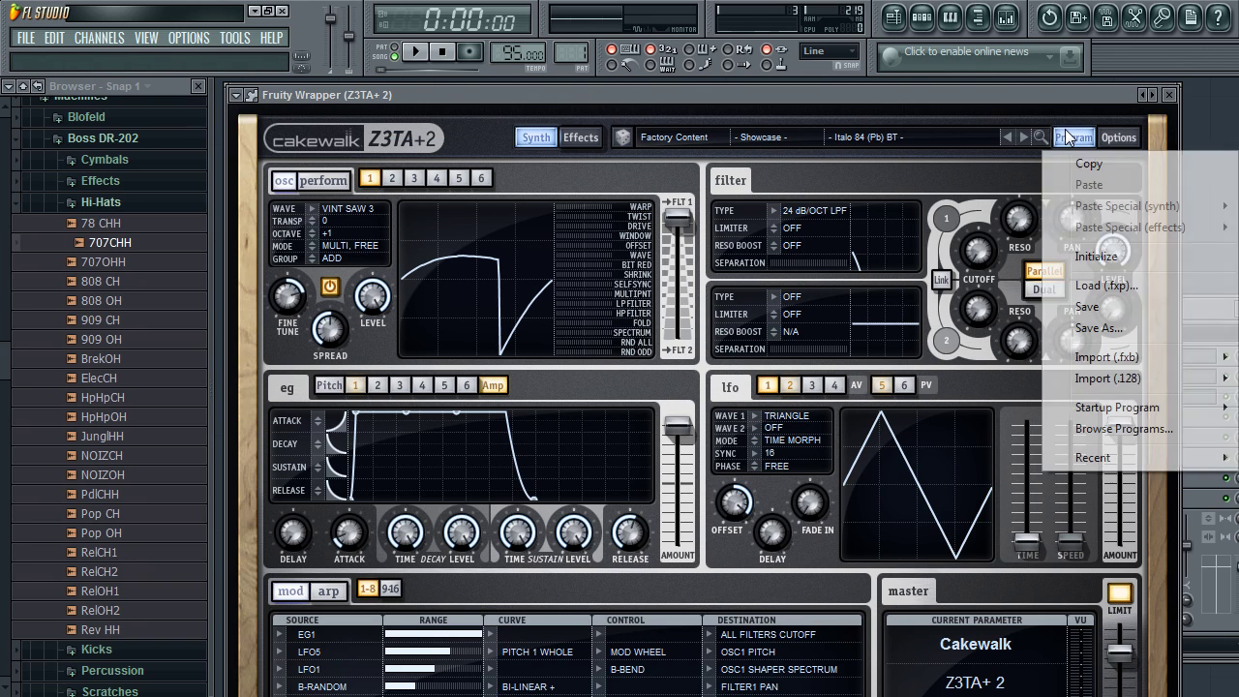
click(1059, 253)
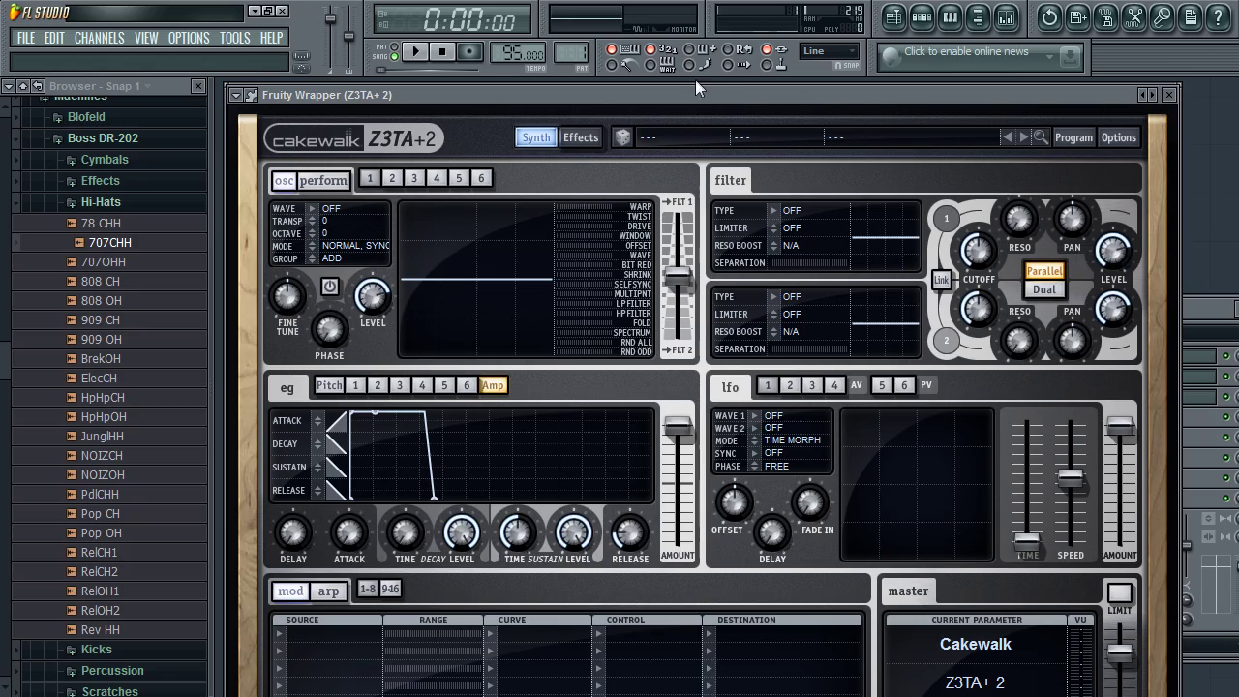
mouse_move(665, 91)
mouse_down()
mouse_move(651, 75)
mouse_move(668, 87)
mouse_up()
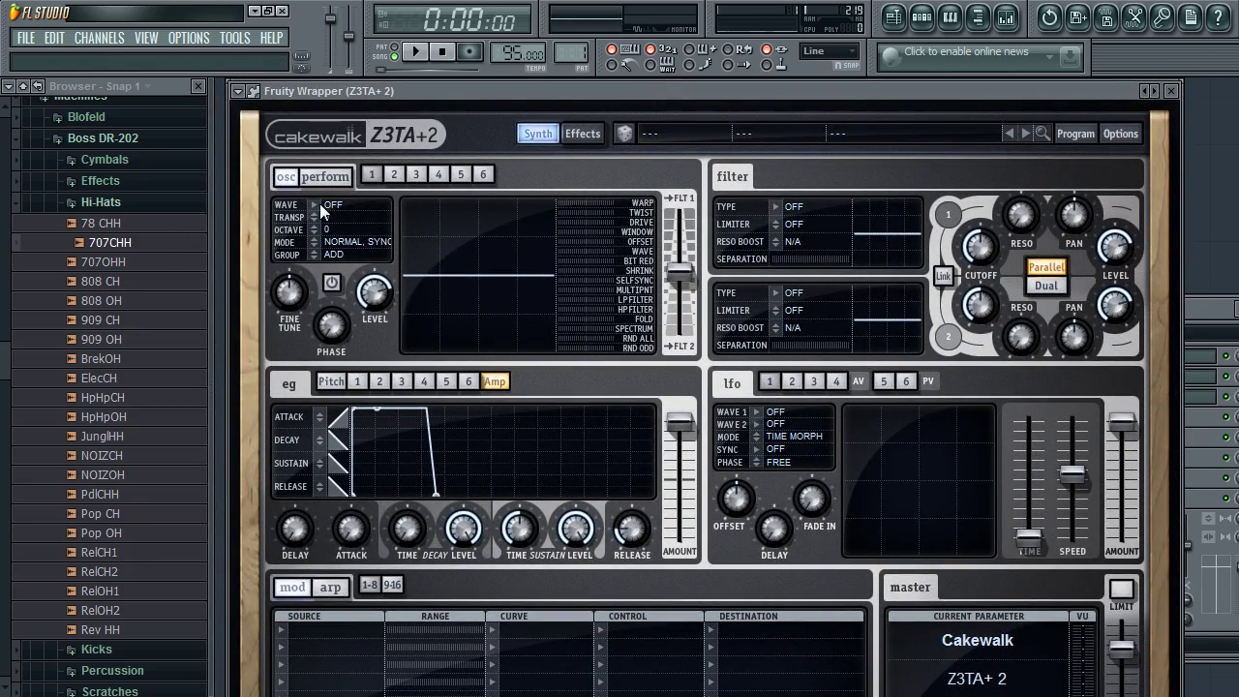
Step: Set oscillator 1 to the VINT SQR 1 waveform at octave -1
scroll(350, 208, down, 5)
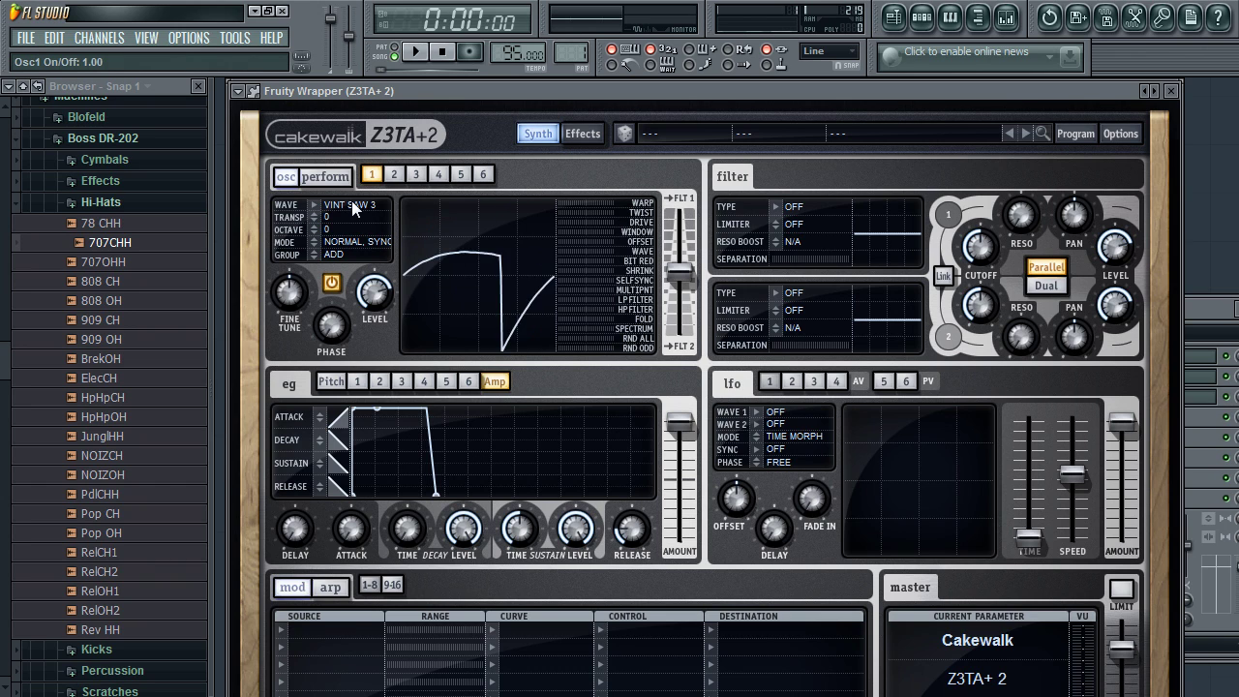
click(319, 207)
mouse_move(368, 265)
click(573, 267)
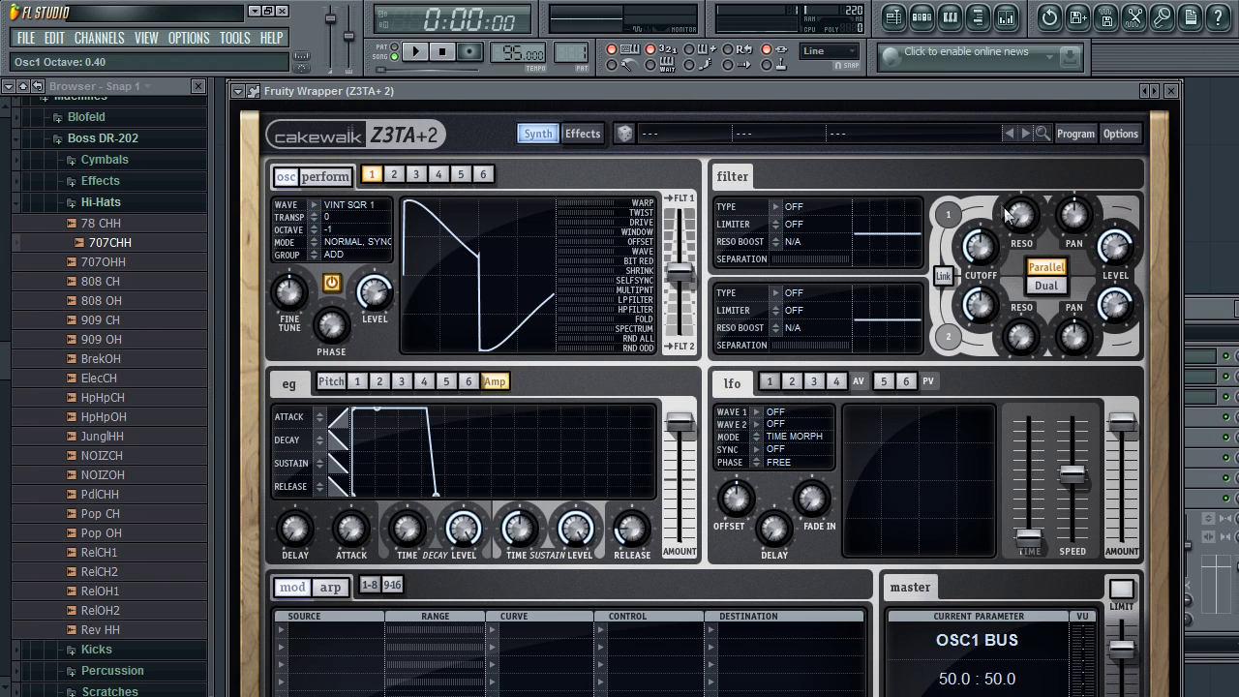
Step: Set filter 1 to 24 dB/OCT LPF, raise its resonance slightly and lower its cutoff to about 176 Hz
scroll(819, 205, down, 3)
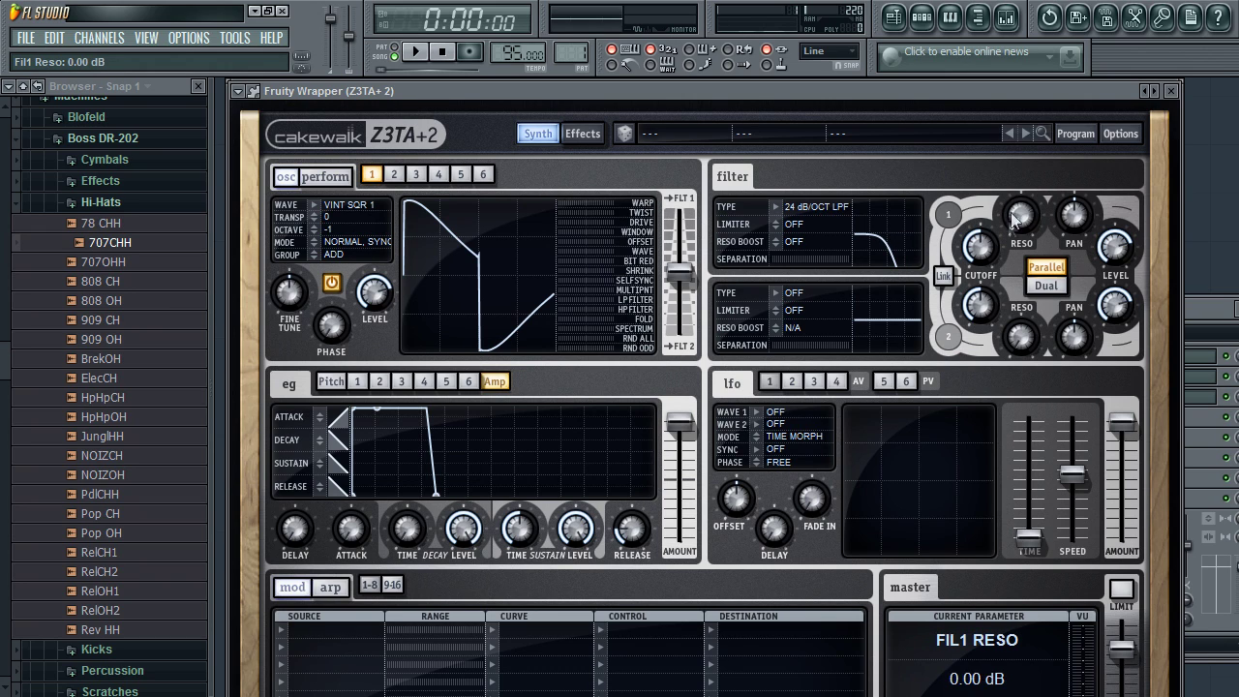
drag(1028, 123, 1034, 135)
drag(979, 248, 985, 275)
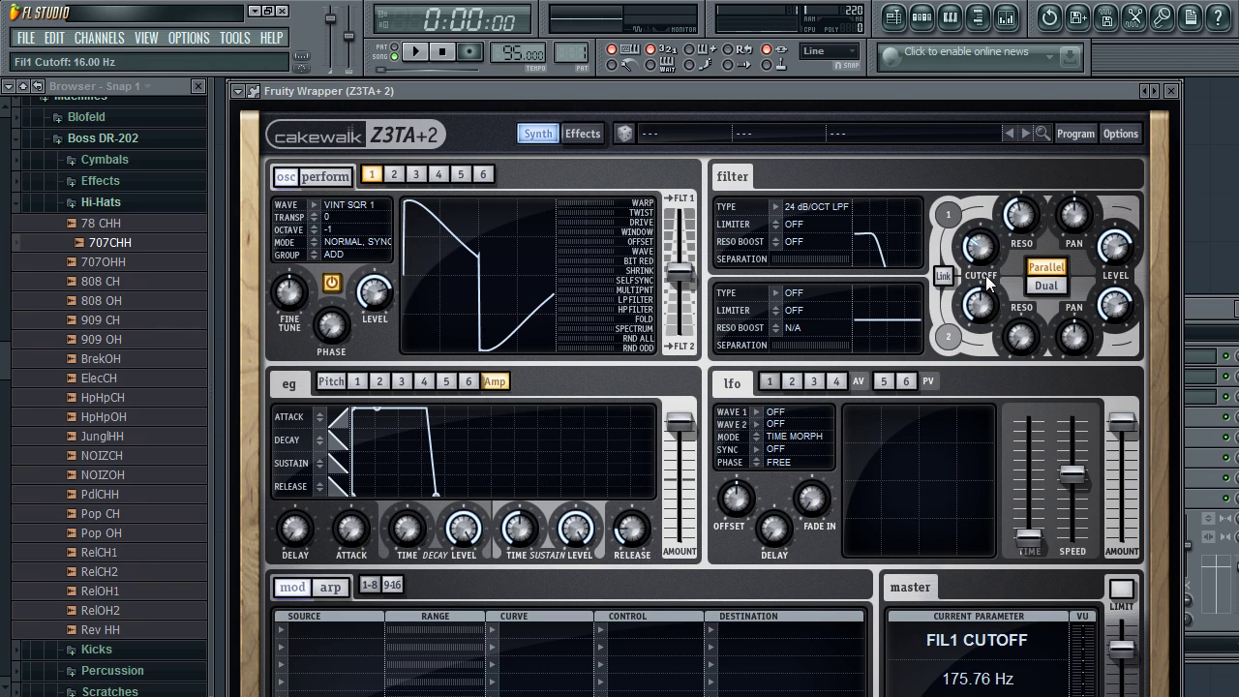
Step: Modulate FILTER1 CUTOFF with EG1 in the first modulation row at about 72% range, and raise the EG1 amount to maximum
click(283, 630)
mouse_move(368, 493)
click(483, 510)
drag(396, 630, 730, 633)
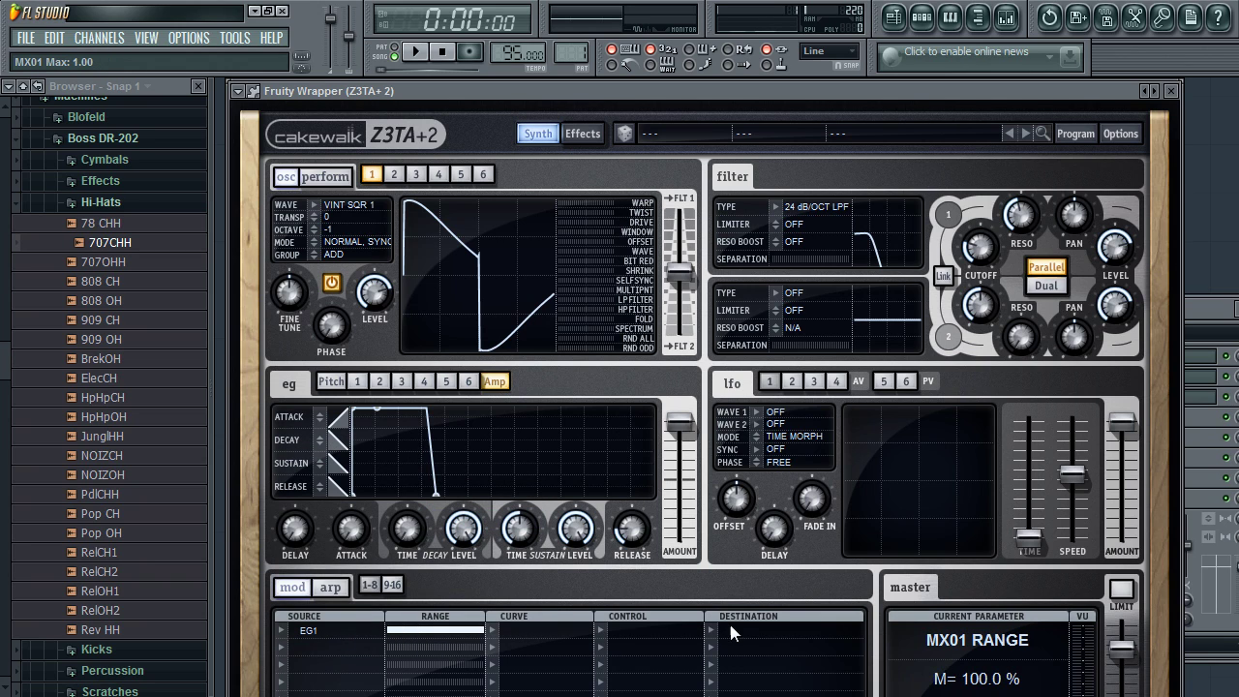
click(714, 630)
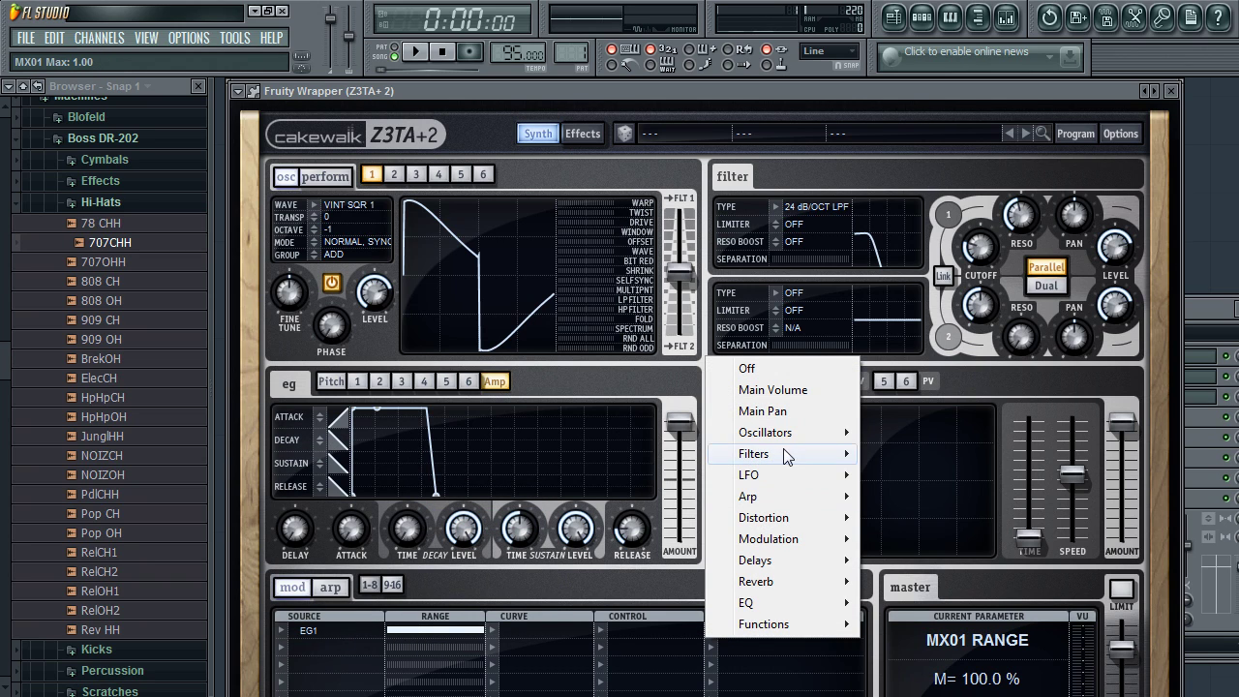
mouse_move(829, 453)
mouse_move(919, 455)
click(1010, 453)
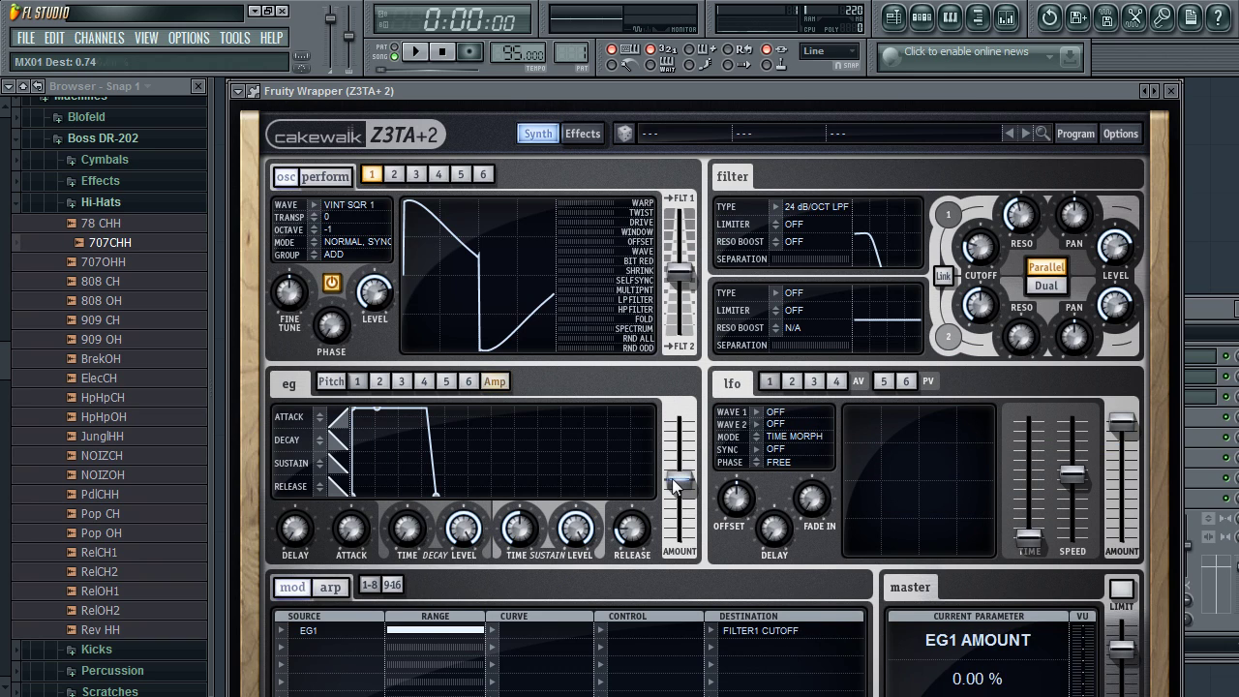
drag(680, 479, 680, 423)
drag(466, 620, 457, 623)
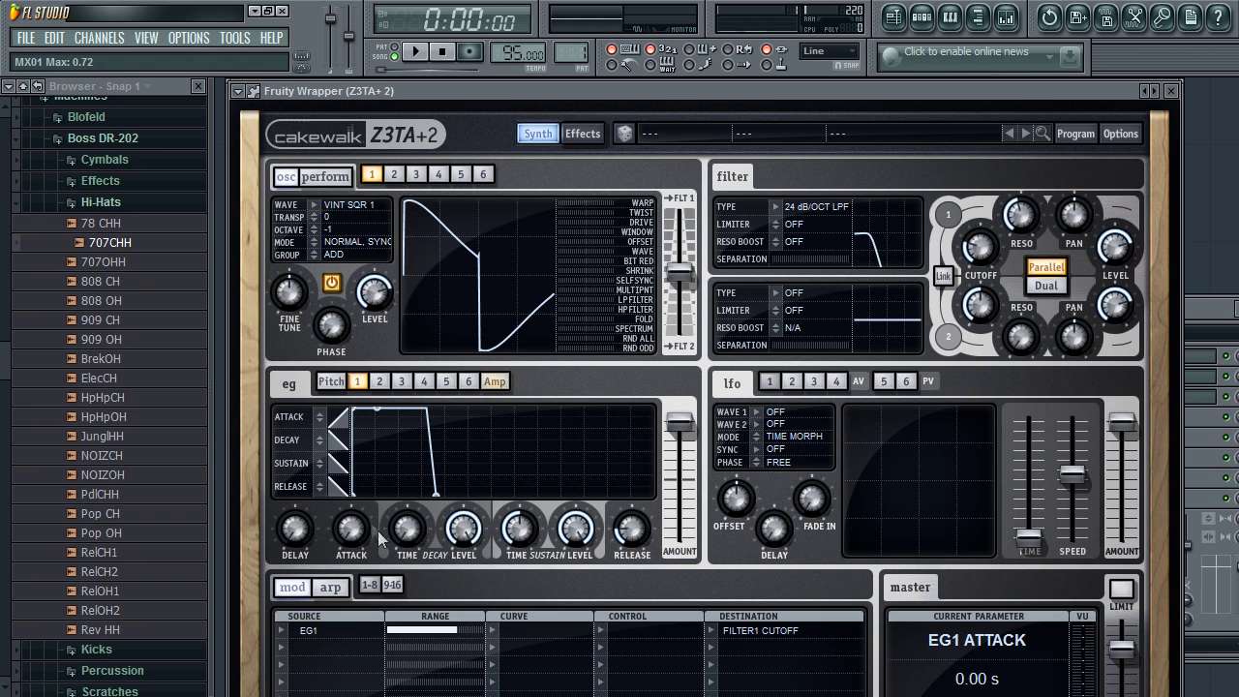
Step: Shape EG1 as a curved decay of about 0.45 s with decay level, sustain time and sustain level at minimum
drag(463, 528, 463, 562)
drag(575, 527, 575, 575)
drag(519, 528, 522, 567)
mouse_move(575, 527)
mouse_down()
mouse_move(575, 571)
mouse_move(574, 542)
mouse_up()
drag(430, 513, 406, 477)
drag(462, 527, 483, 629)
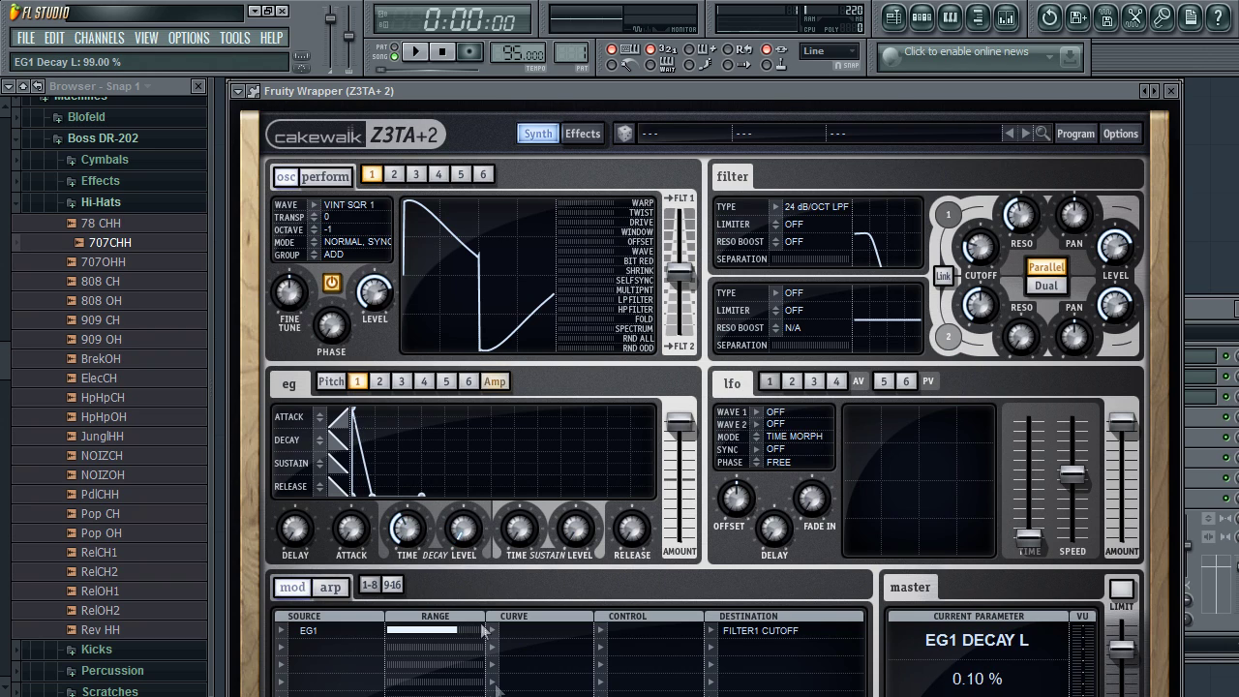
drag(406, 530, 406, 523)
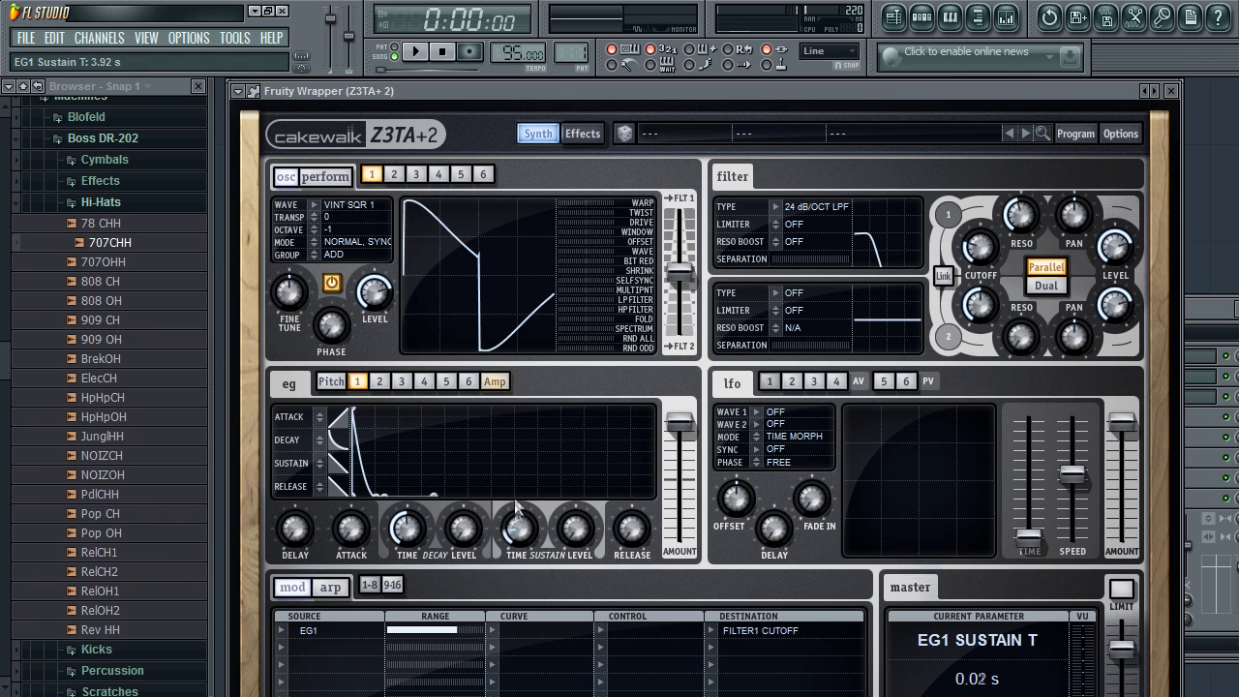
drag(462, 541, 418, 540)
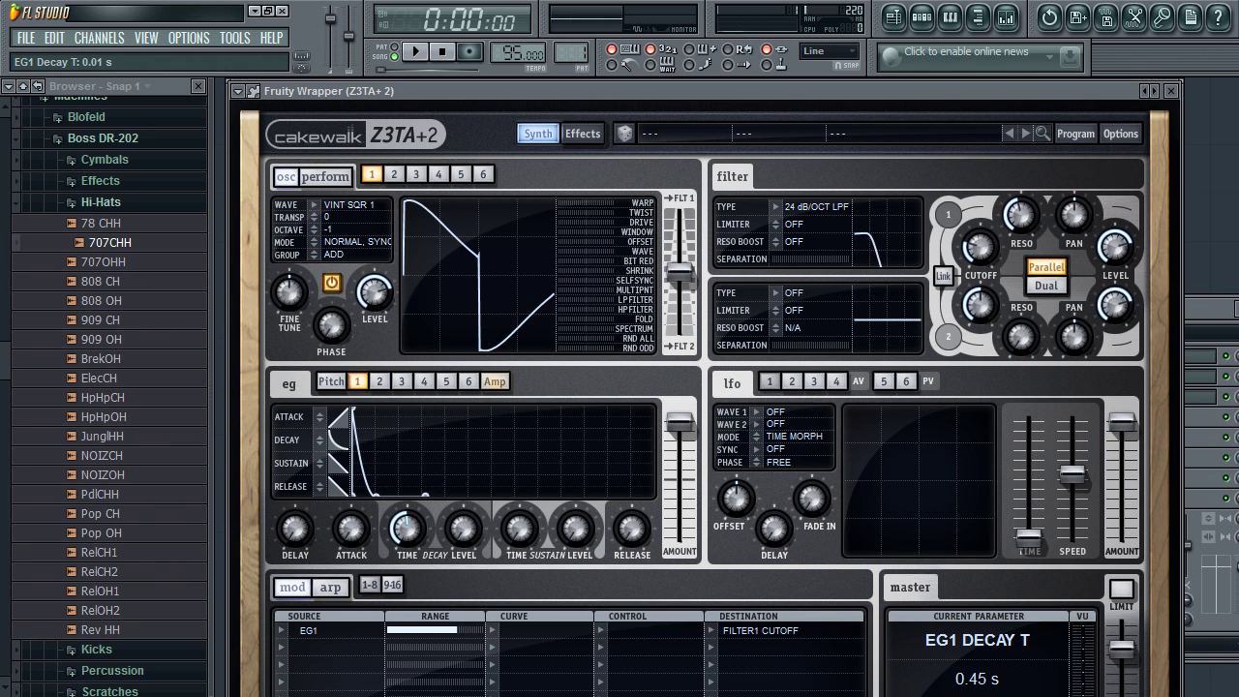
Step: Move the plugin window aside and audition notes from the Z3TA+ 2 channel settings keyboard
drag(696, 93, 711, 99)
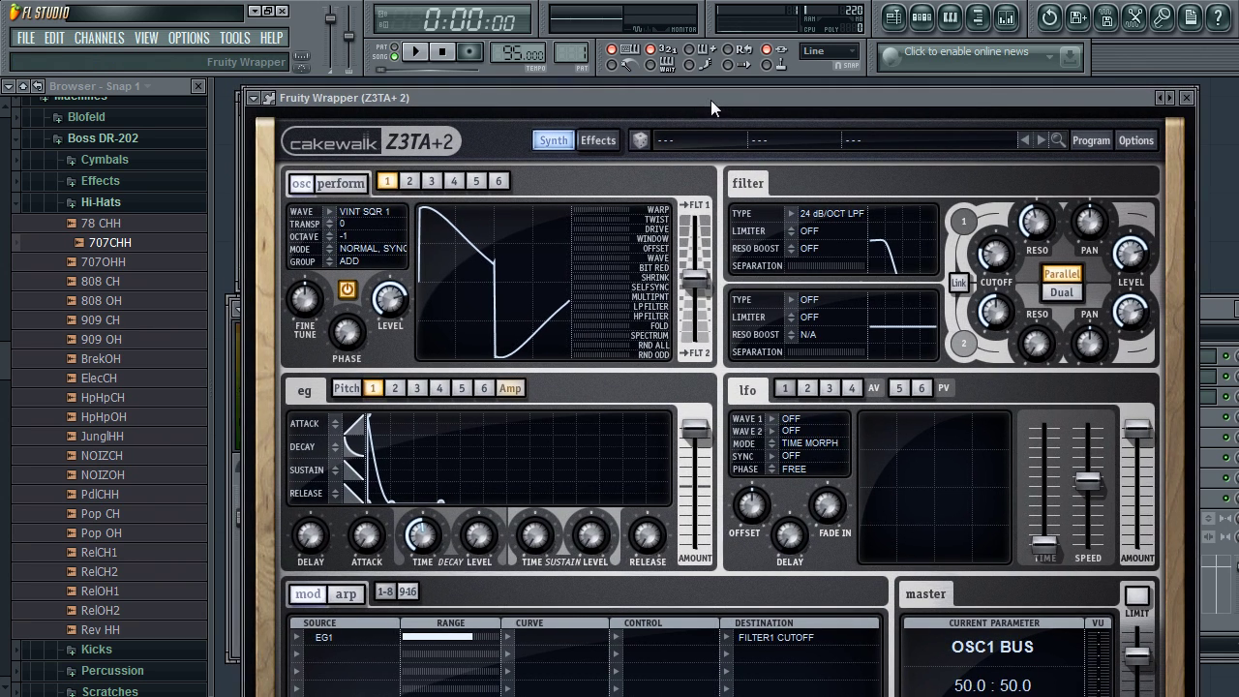
drag(456, 93, 728, 187)
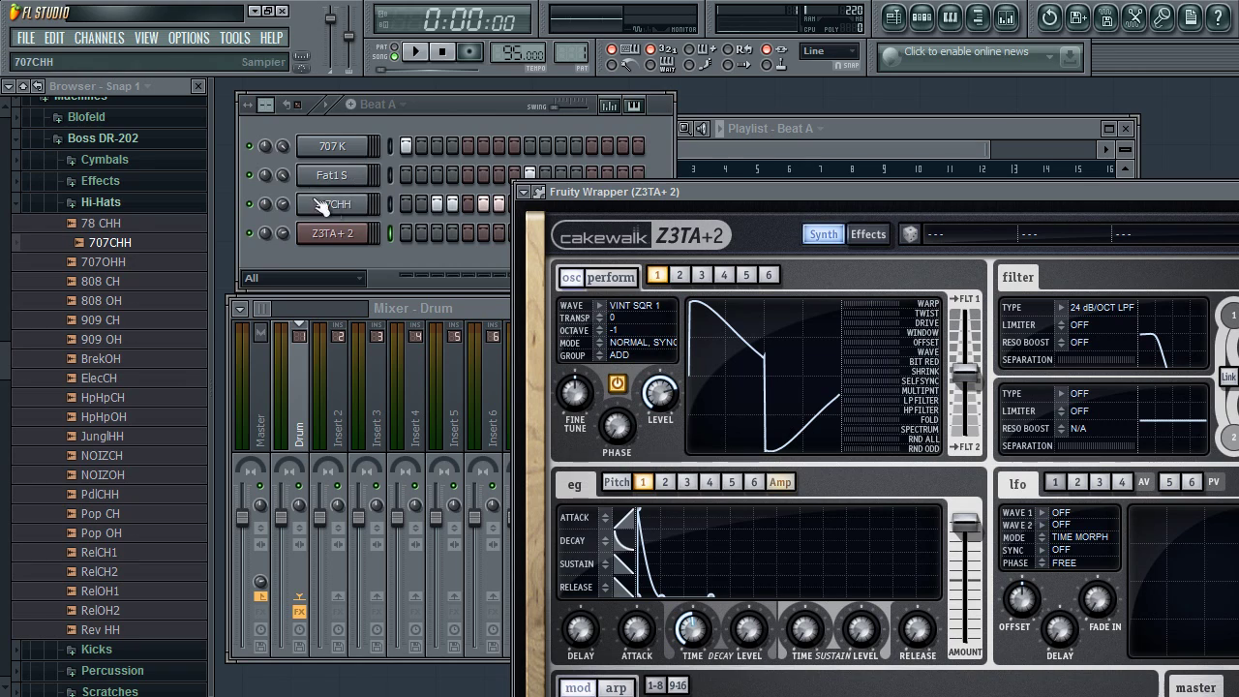
click(346, 246)
click(383, 271)
click(377, 269)
click(418, 267)
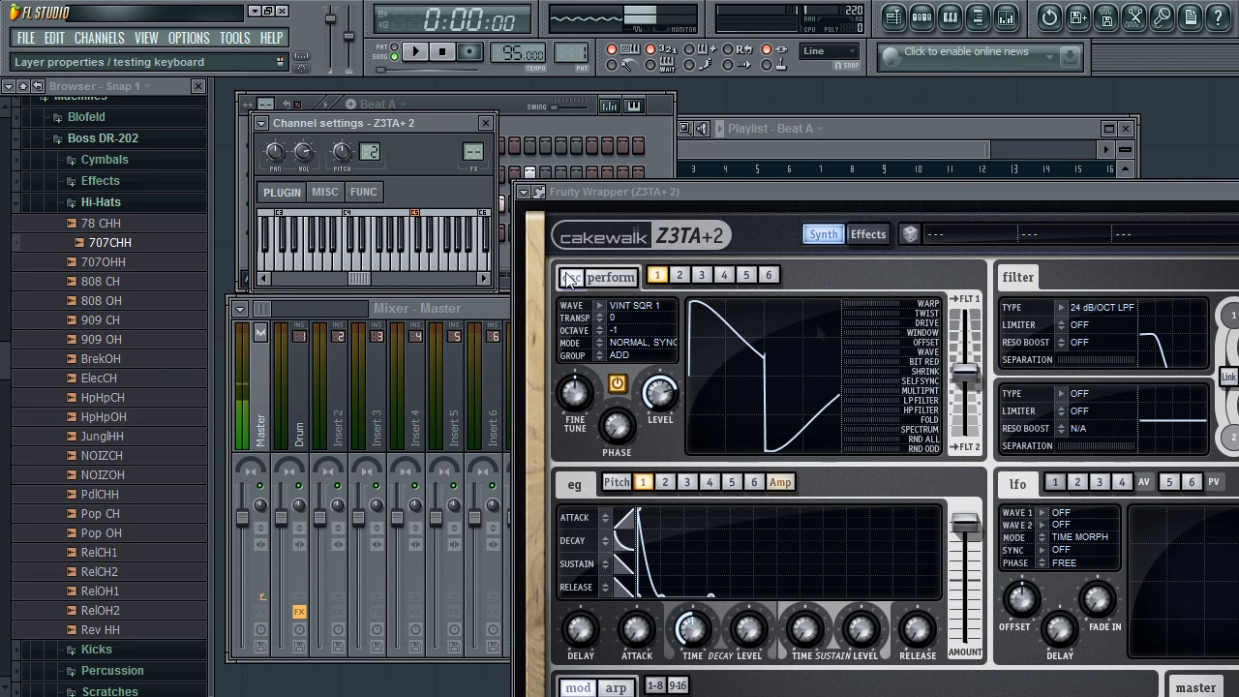
Step: Route oscillator 1 fully to filter 1 and close the channel settings
drag(965, 372, 965, 312)
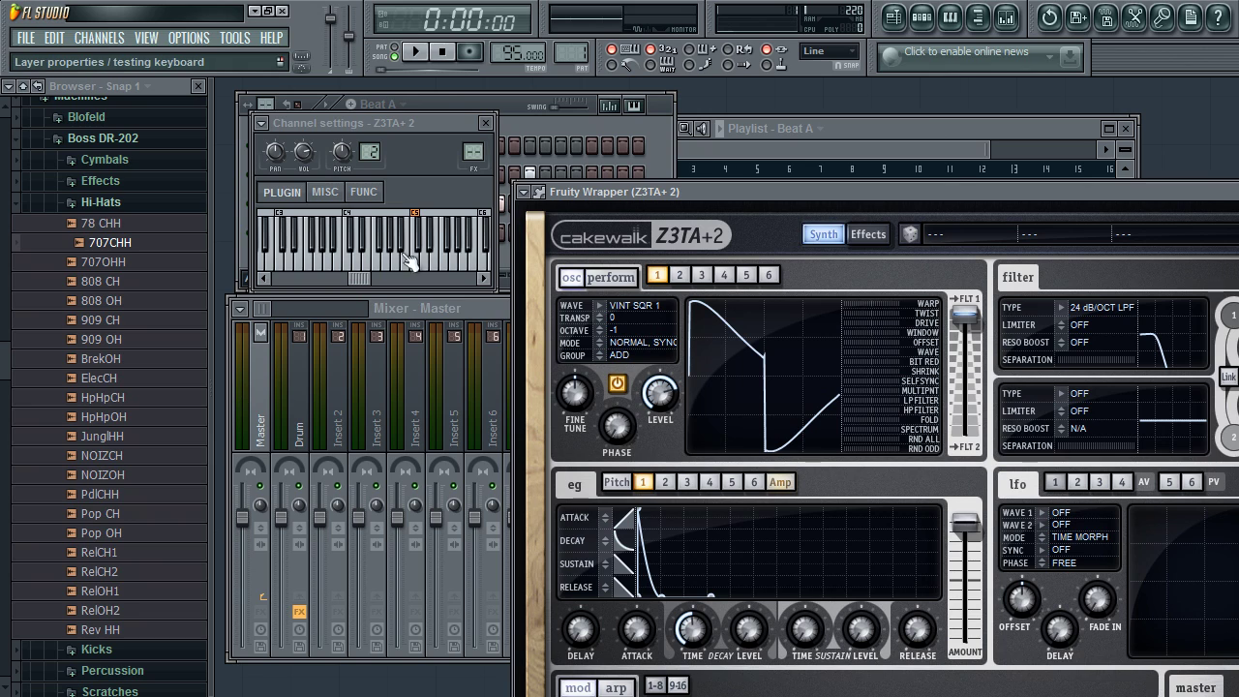
click(485, 123)
Step: Set oscillator 2 to the VINT SAW 1 waveform at about 31% level and route it fully to filter 1
click(680, 275)
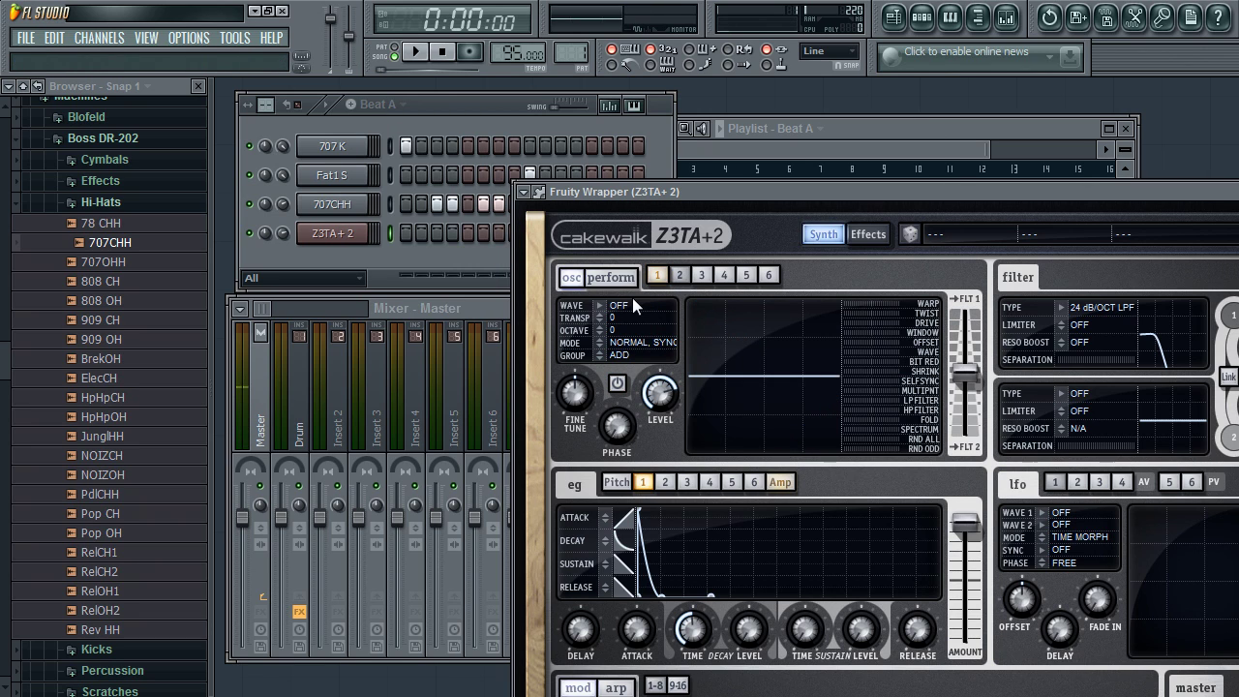
scroll(634, 306, down, 1)
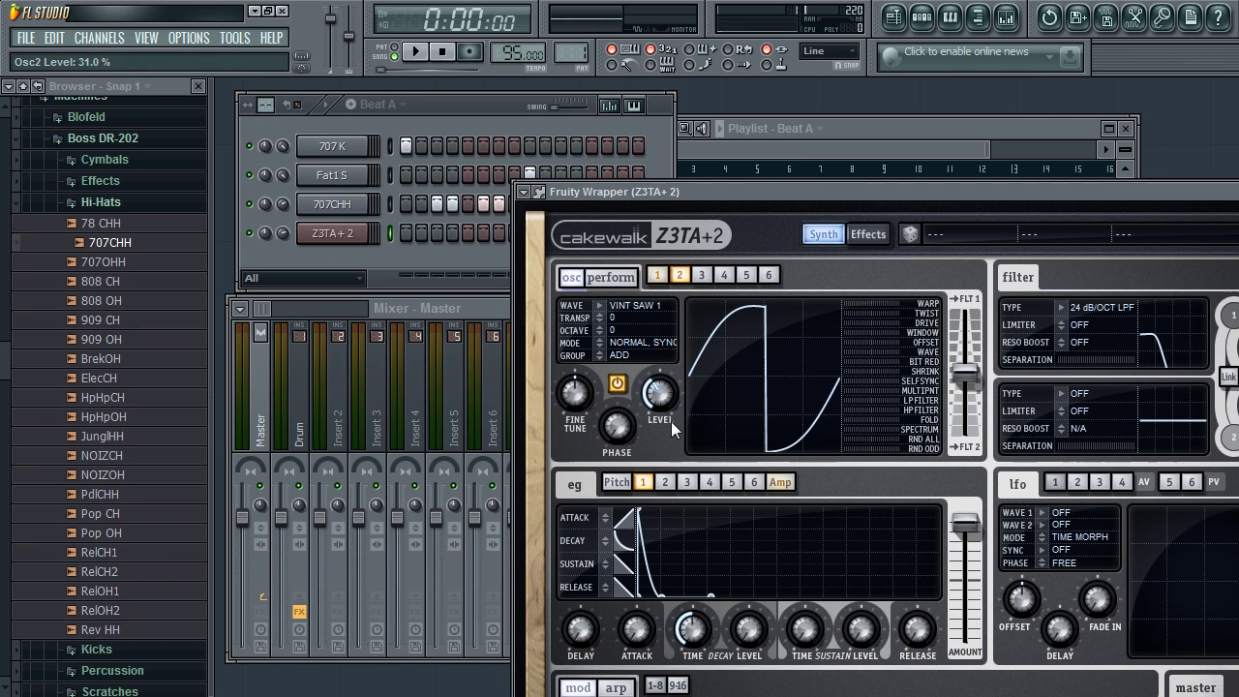
drag(966, 374, 966, 315)
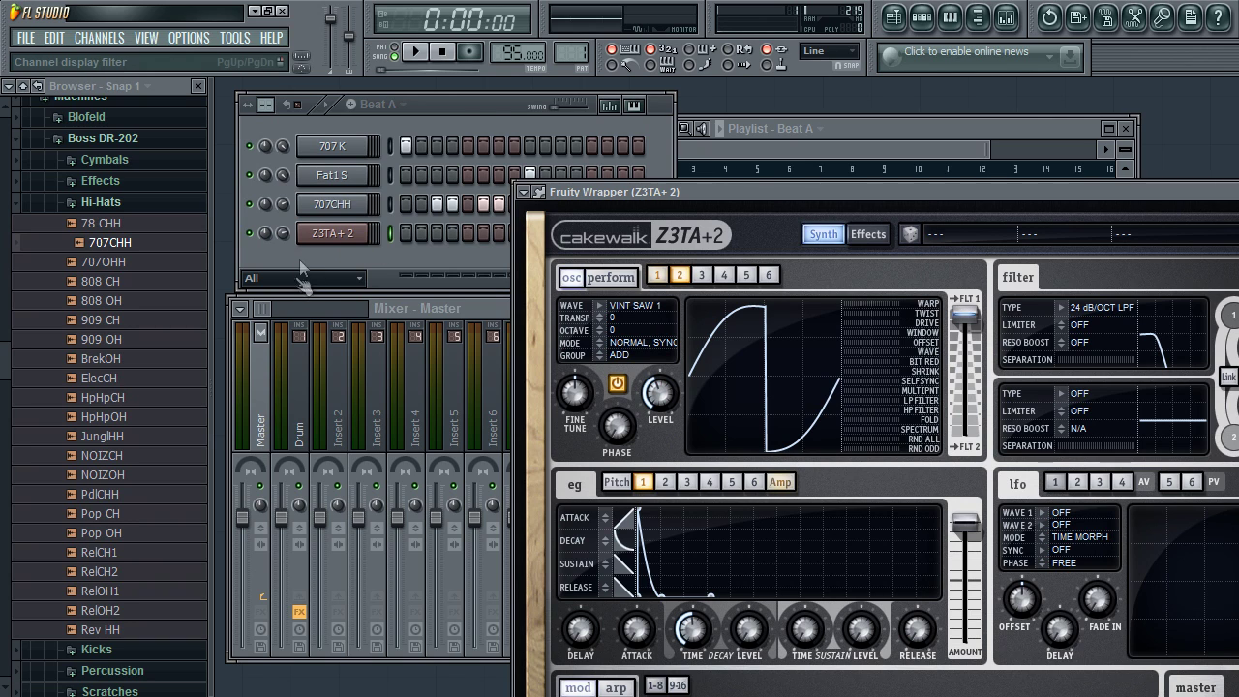
Step: Audition the two-oscillator patch with a test note in the Z3TA+ 2 channel settings, and close the settings
click(328, 234)
click(424, 271)
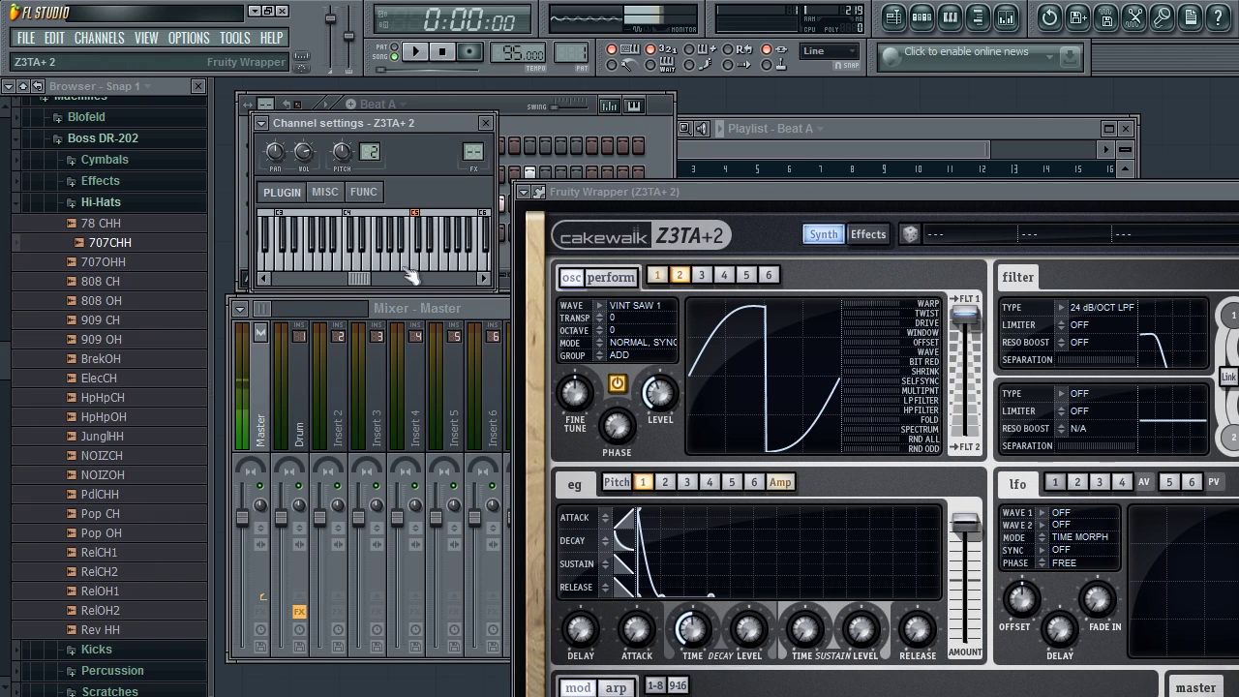
click(485, 123)
Step: Move the Z3TA+ 2 window clear of the other windows, reopen its channel settings and close both windows
drag(1007, 198, 711, 242)
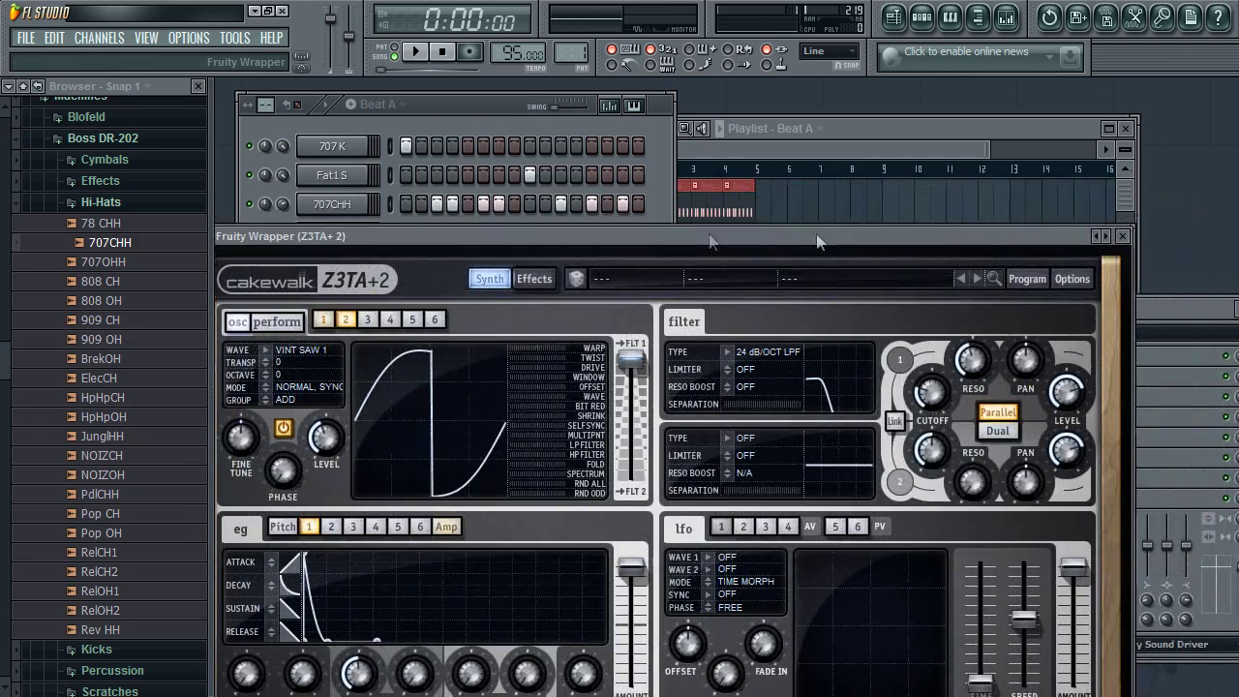
drag(924, 242, 732, 248)
click(910, 237)
click(904, 134)
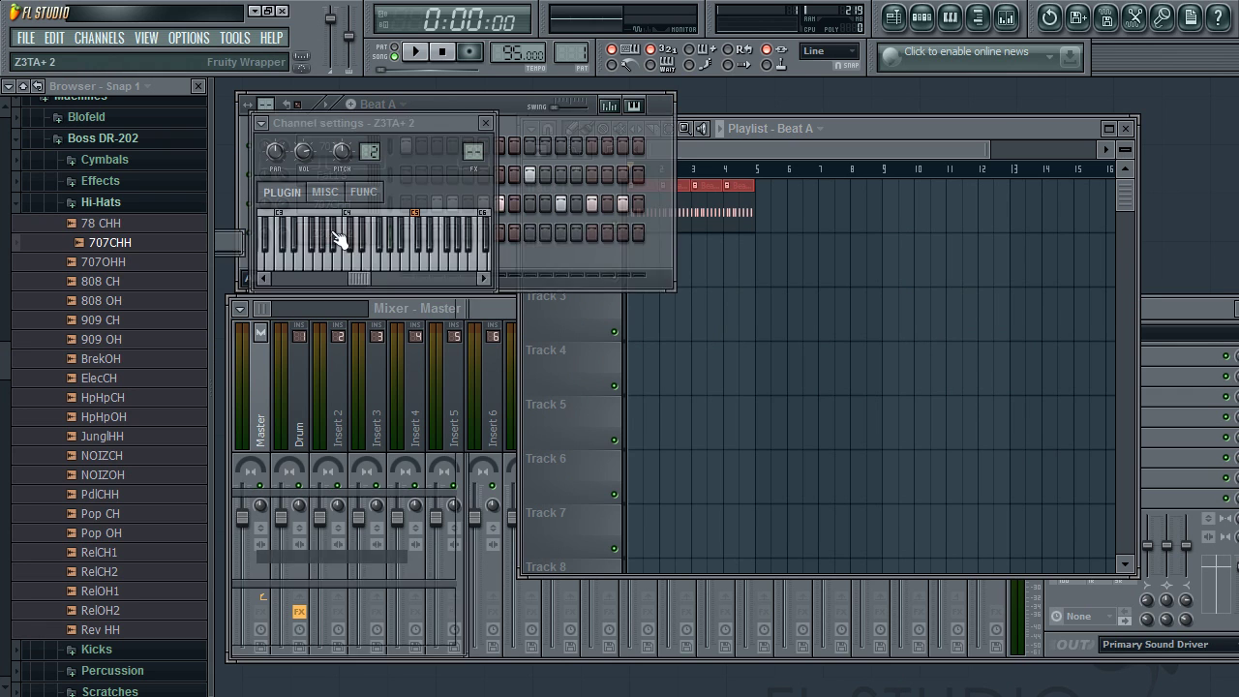
click(332, 233)
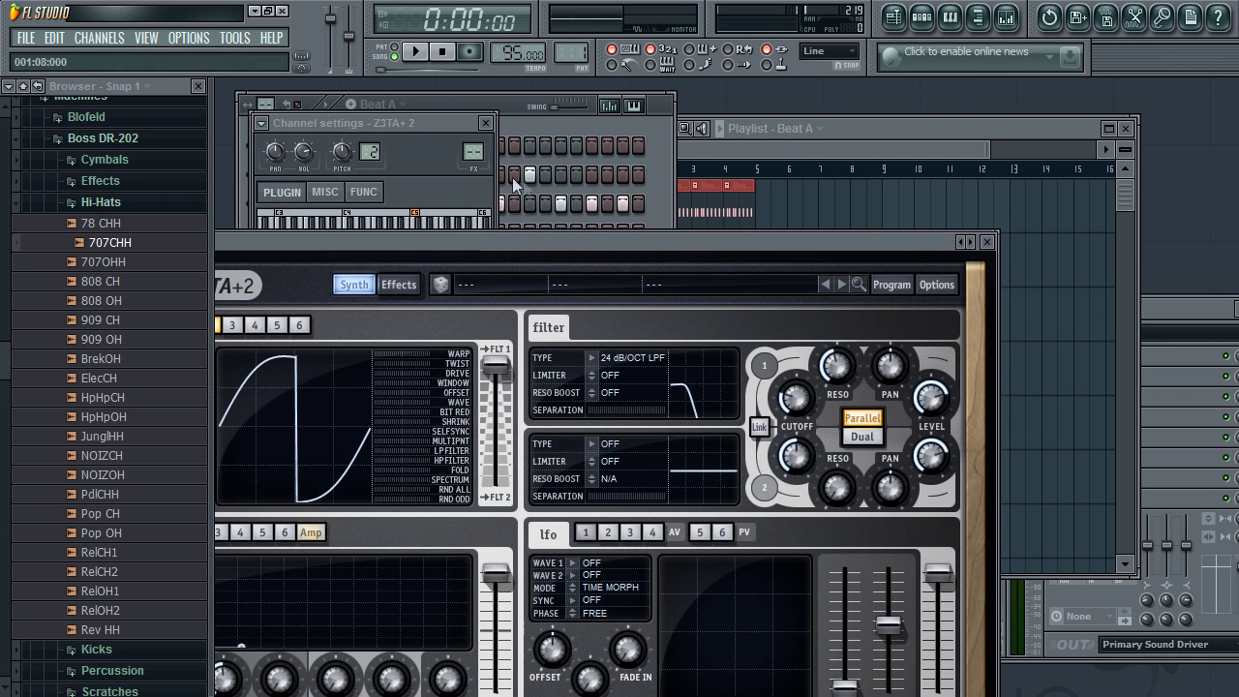
click(486, 125)
click(987, 242)
Step: Add Fruity Limiter to the first slot of Insert 2 in compressor mode, lowering its threshold and raising its ratio
click(422, 352)
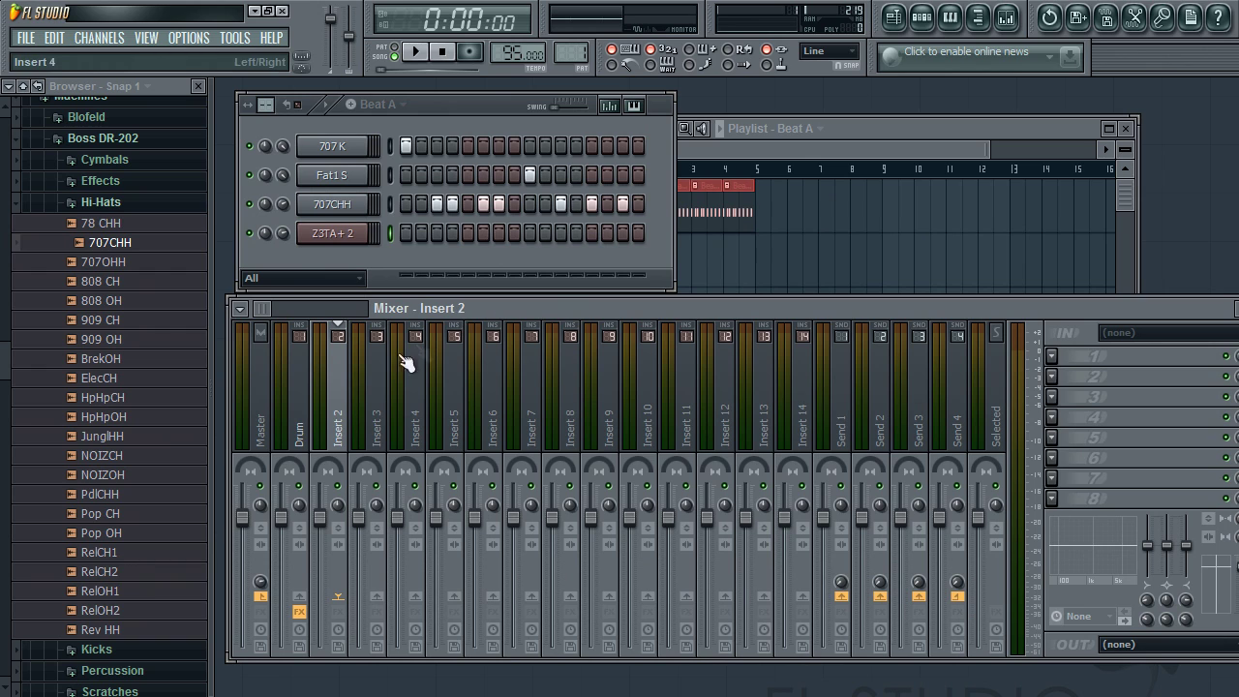
click(1049, 357)
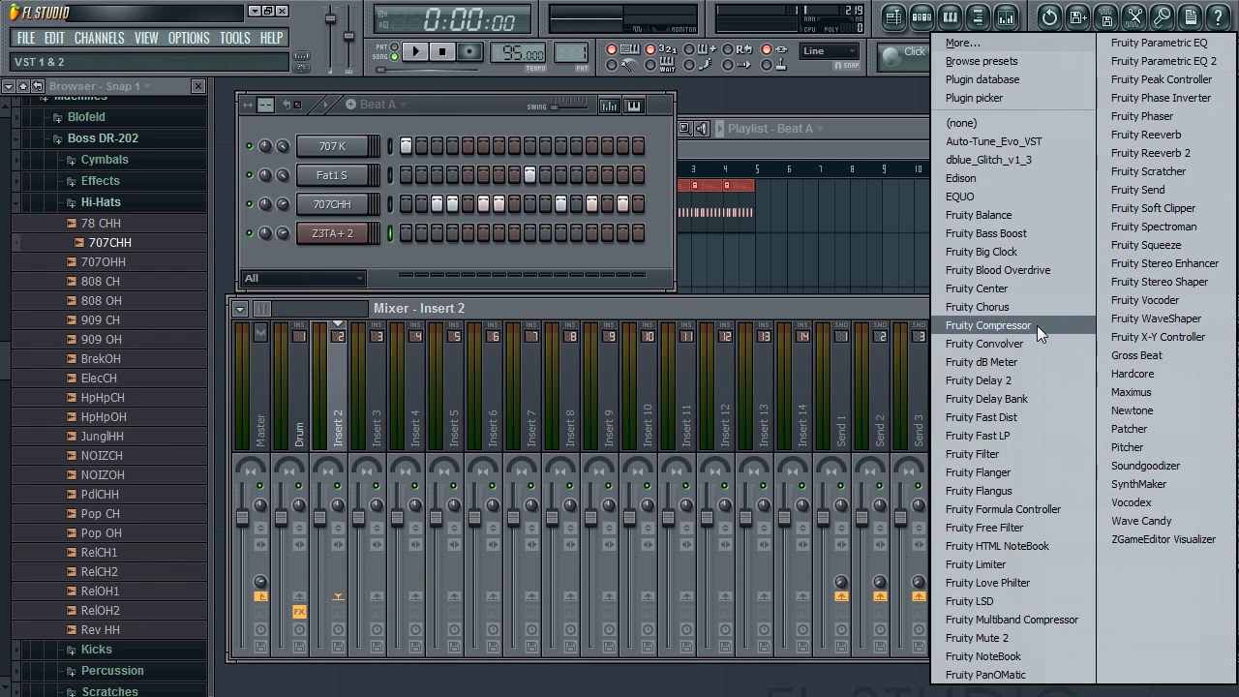
click(992, 567)
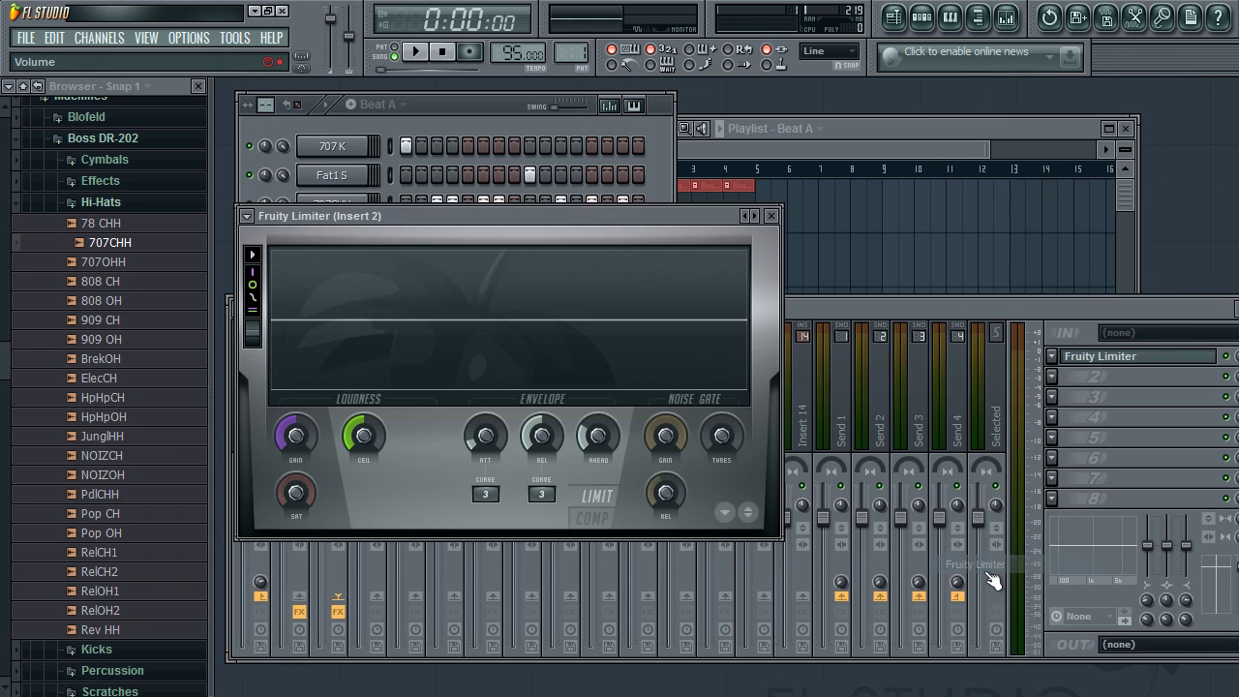
click(788, 469)
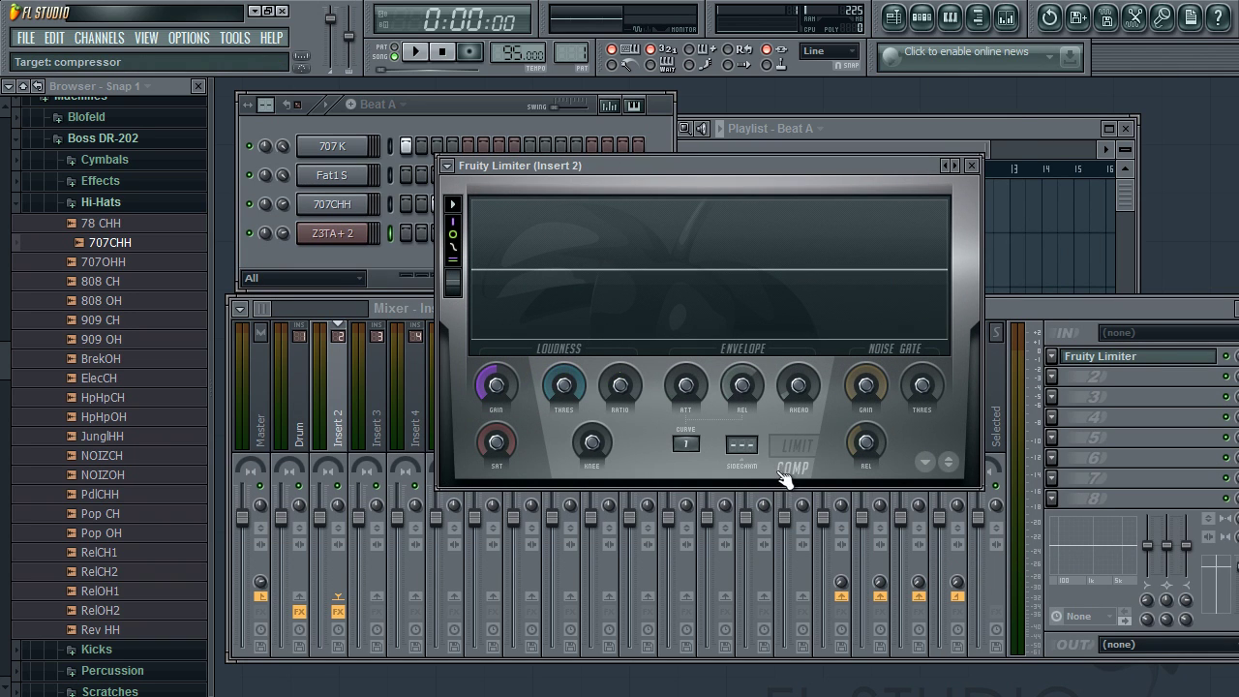
drag(564, 385, 564, 430)
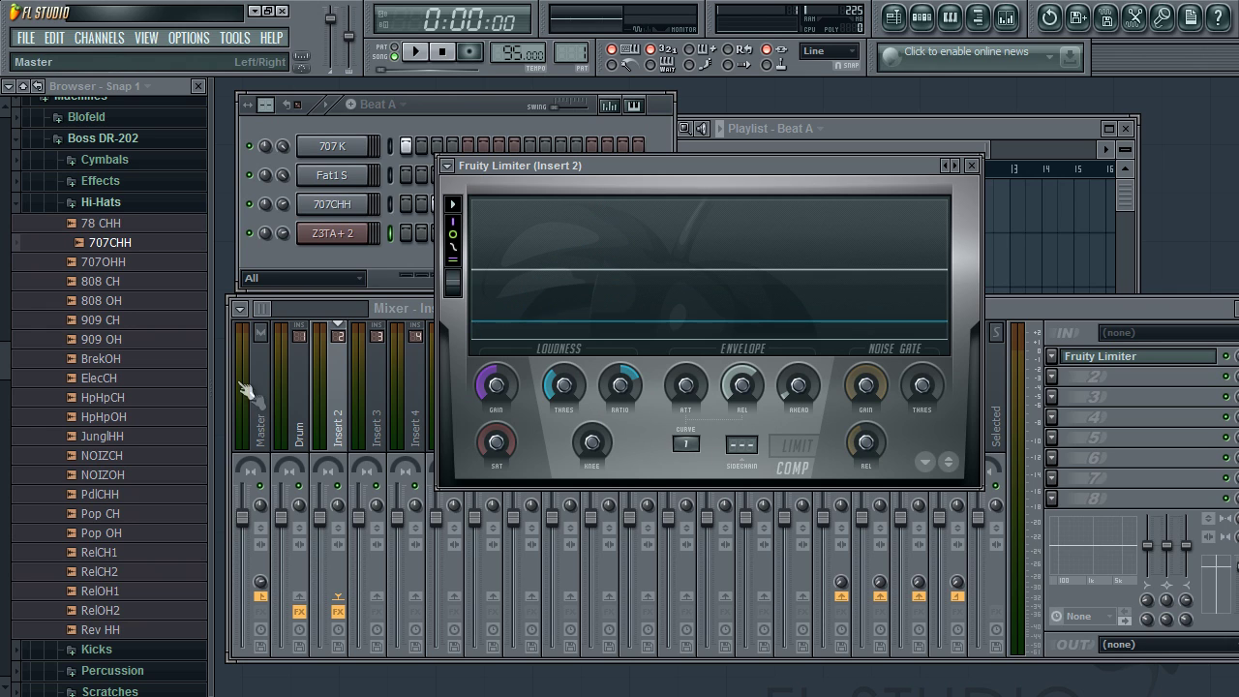
Step: Sidechain the Drum mixer track to Insert 2
click(311, 420)
click(300, 426)
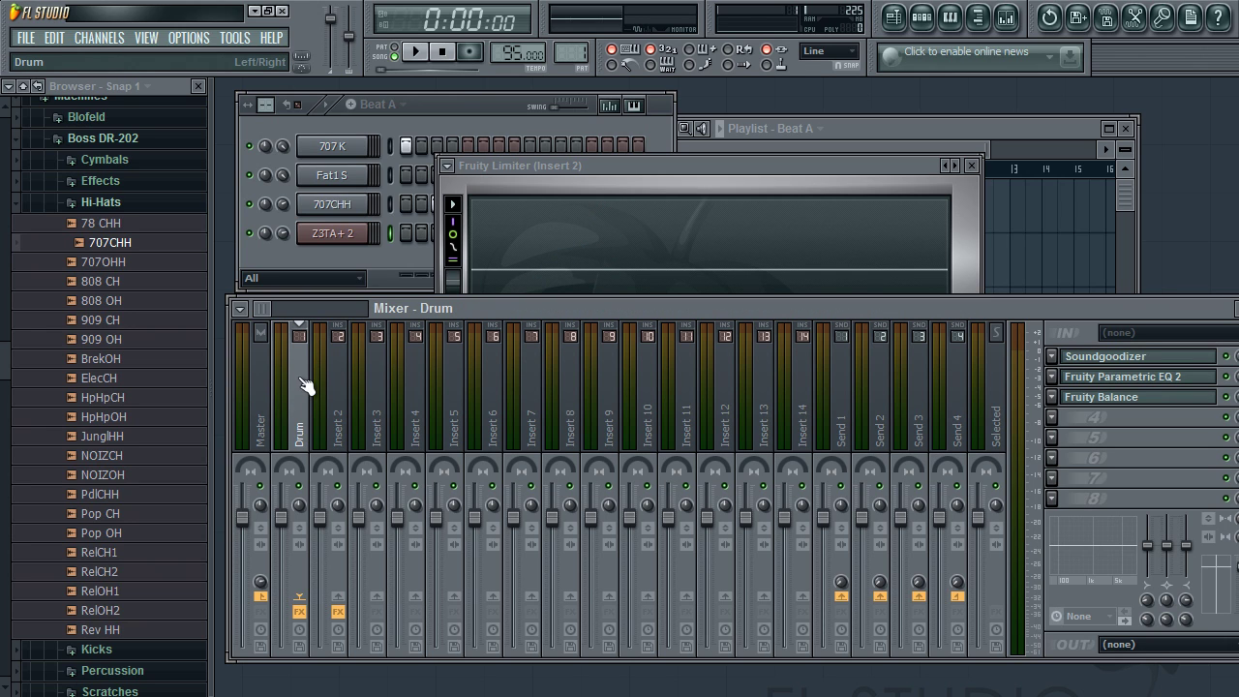
right_click(336, 598)
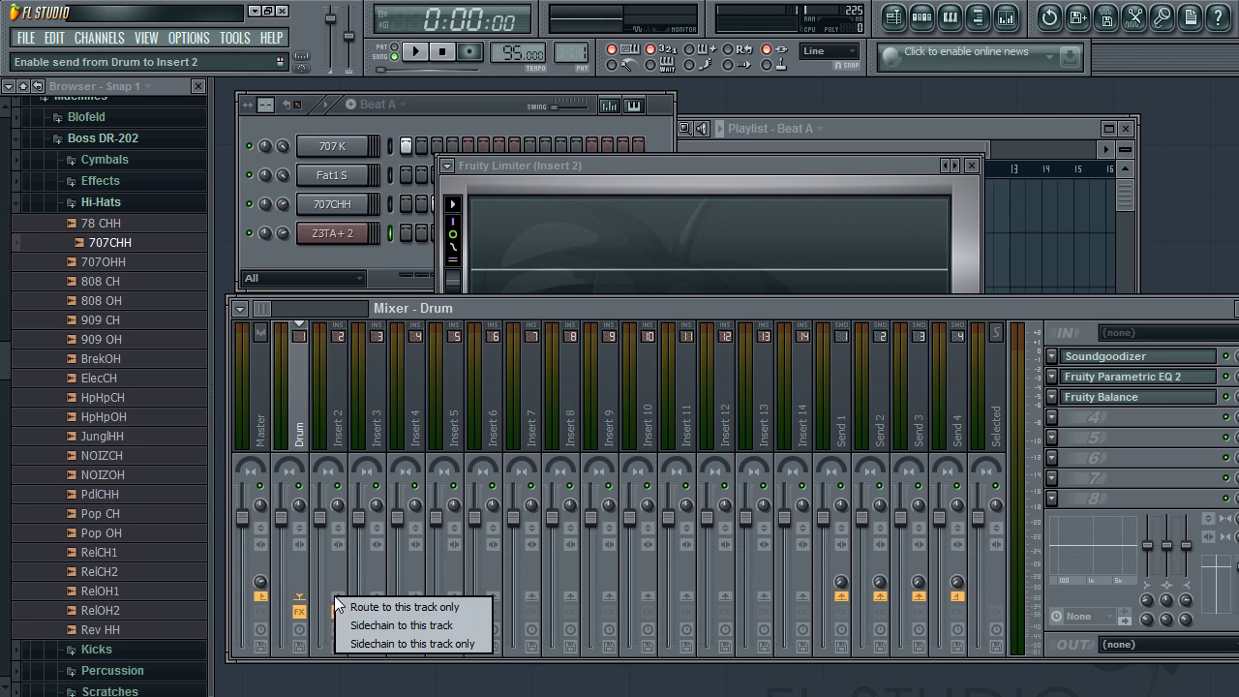
click(358, 624)
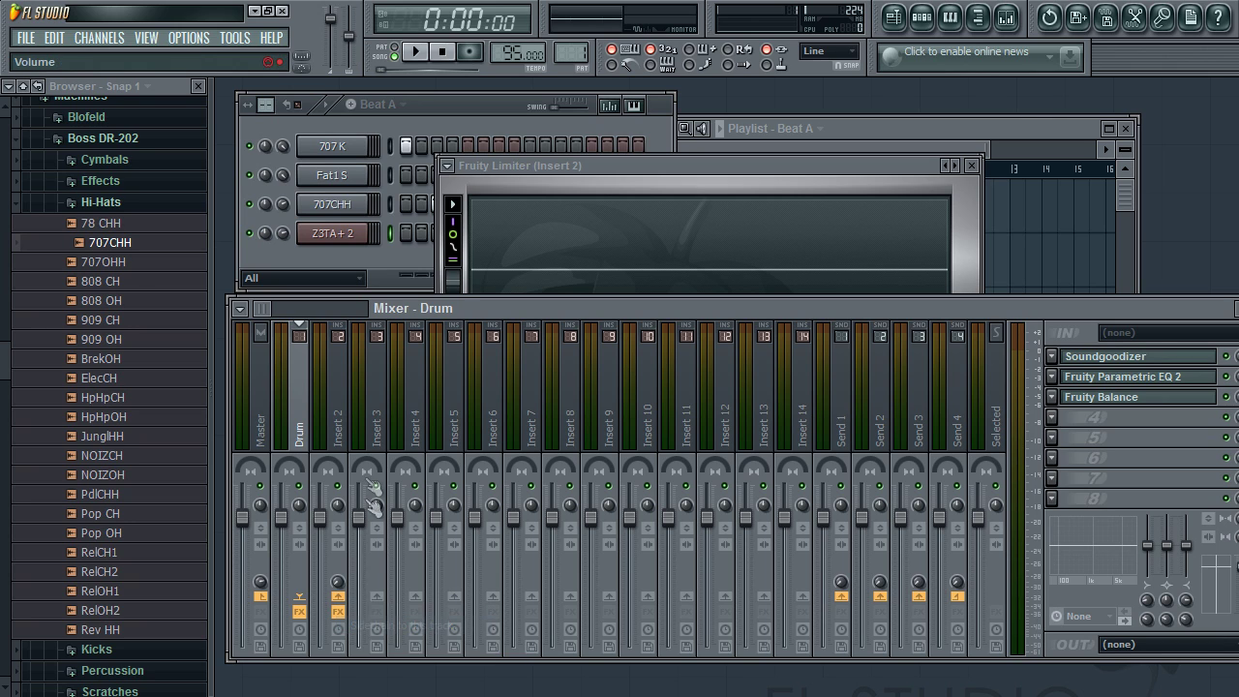
Step: Set the Insert 2 Fruity Limiter's sidechain input to 1 and lower its threshold to about -25.1 dB
click(346, 435)
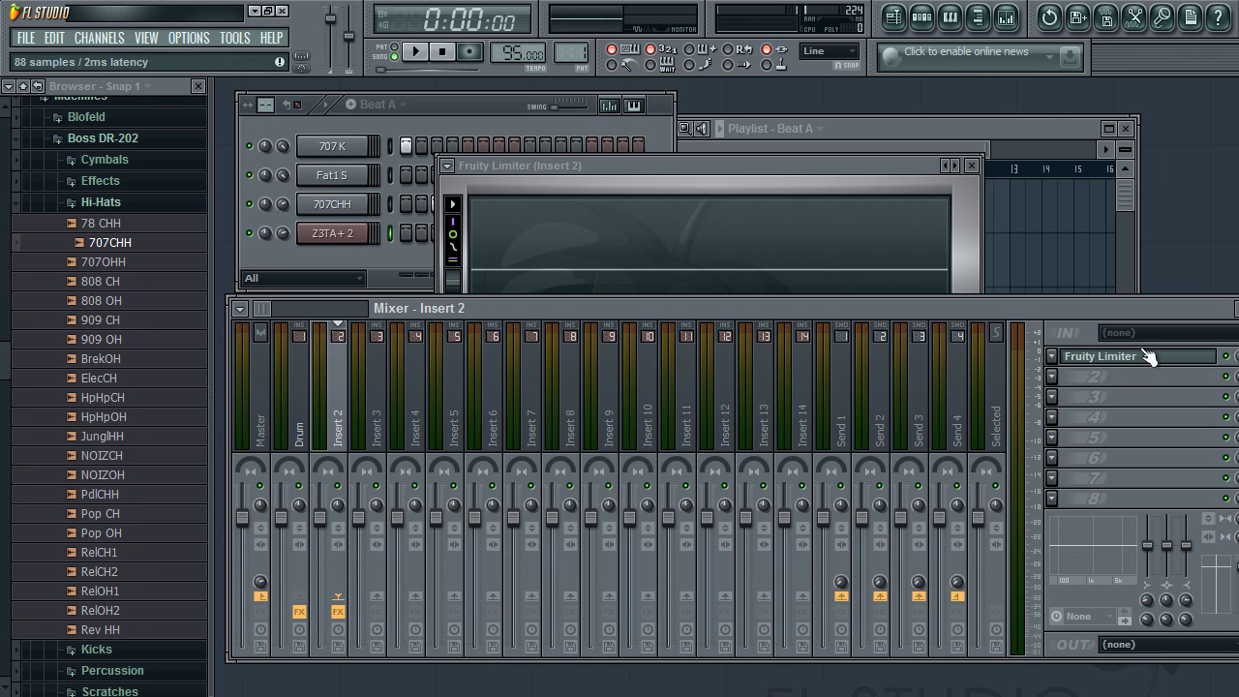
click(1103, 366)
click(1103, 366)
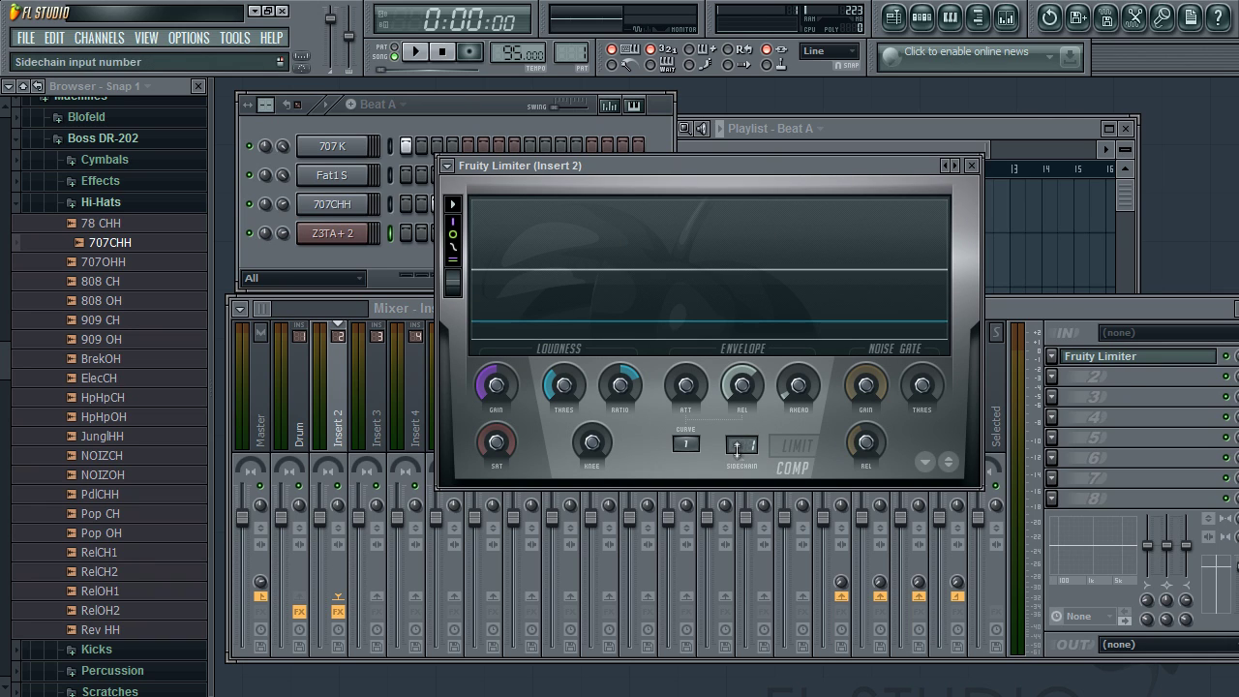
mouse_move(564, 385)
mouse_down()
mouse_move(565, 416)
mouse_move(566, 395)
mouse_up()
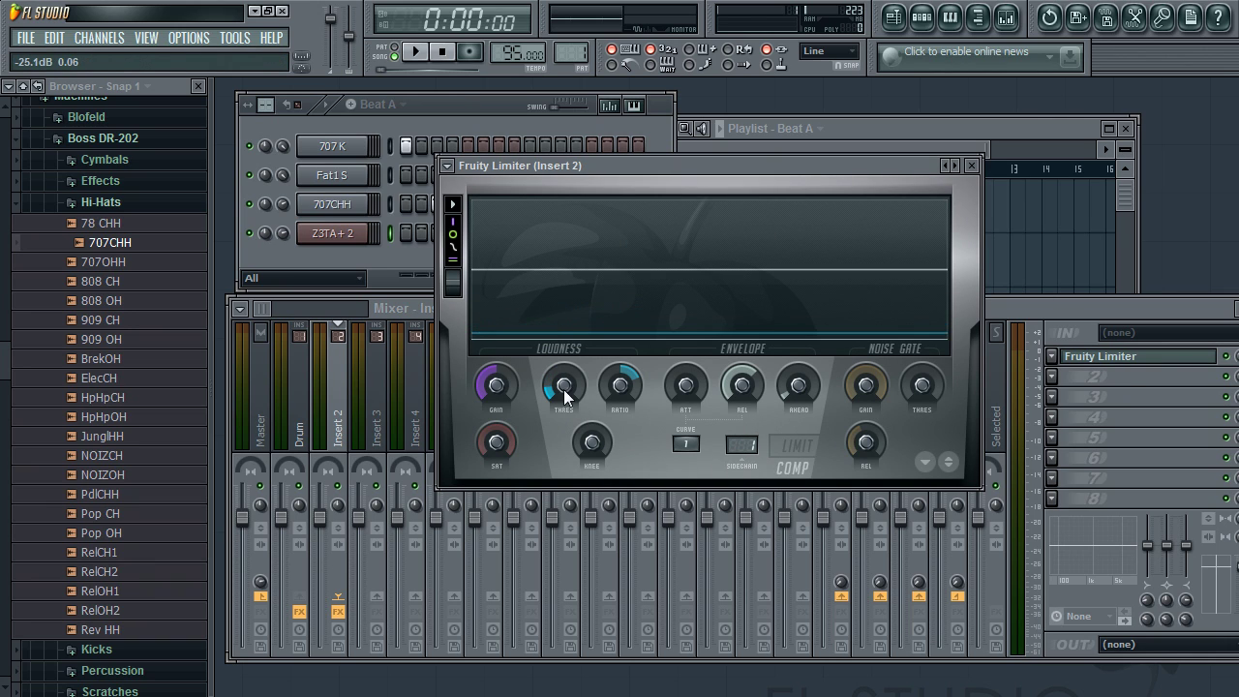
Step: Close the Fruity Limiter window and move the effect to the third slot of Insert 2
click(974, 165)
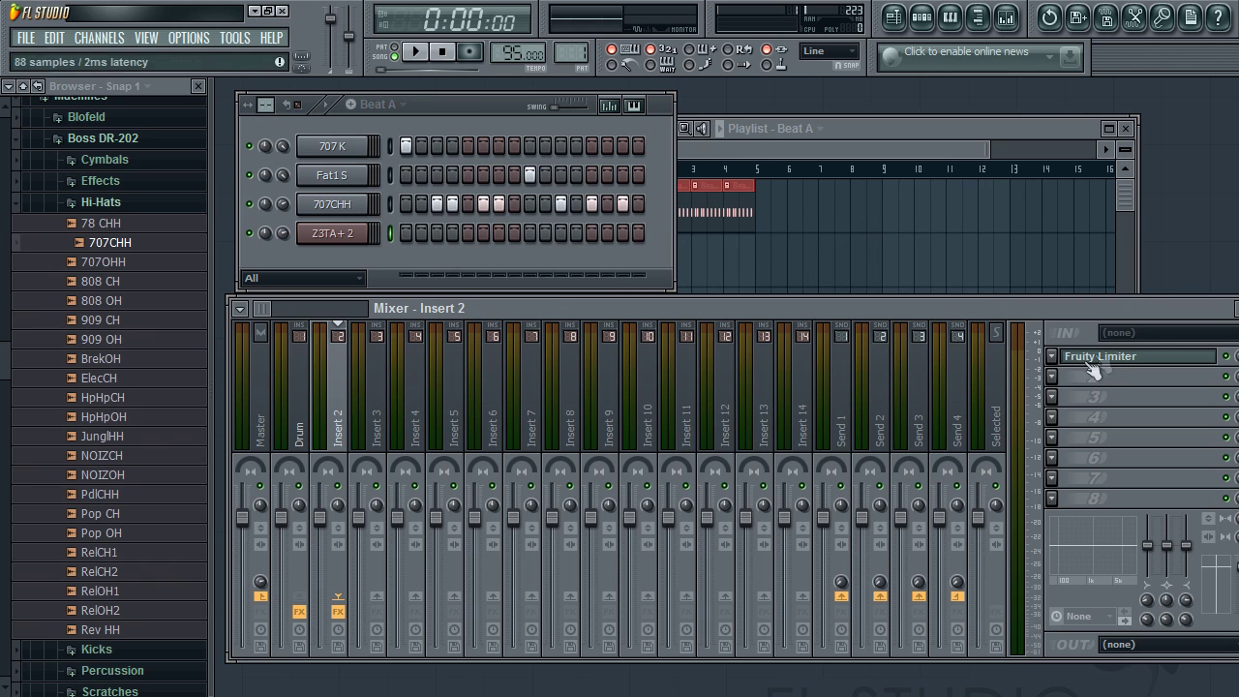
drag(1072, 369, 1082, 404)
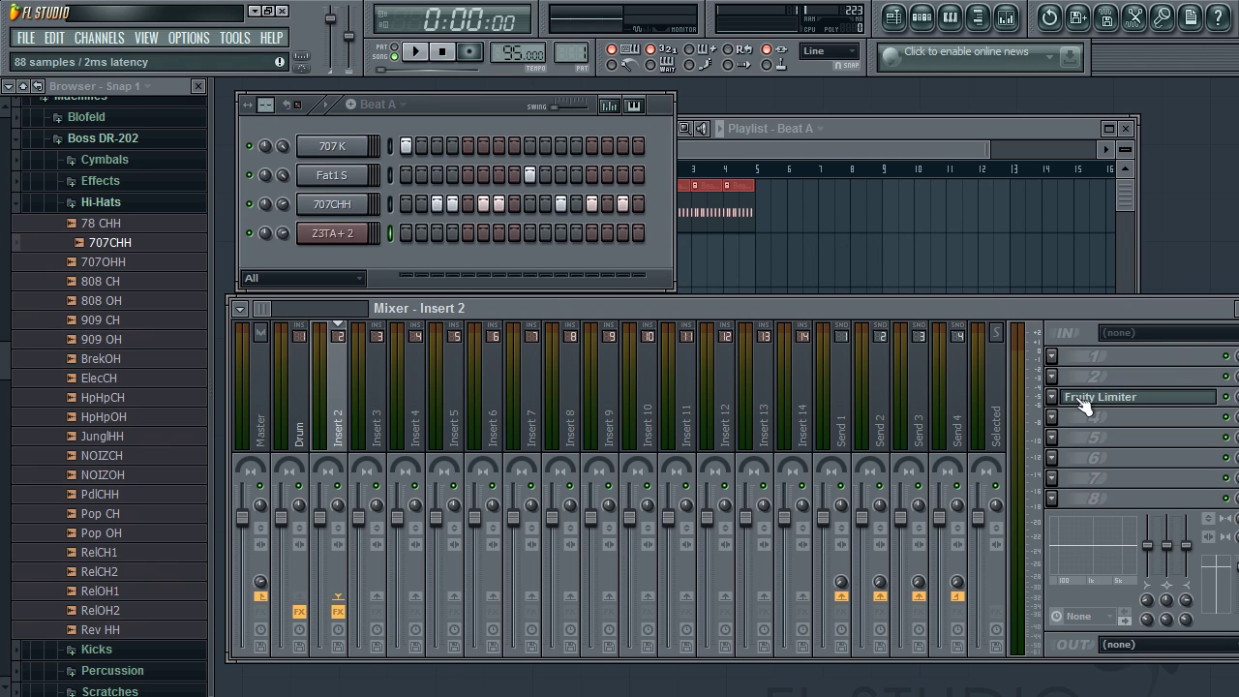
Step: Add Soundgoodizer to the first effect slot and Fruity Parametric EQ 2 to the second slot of Insert 2
click(1065, 357)
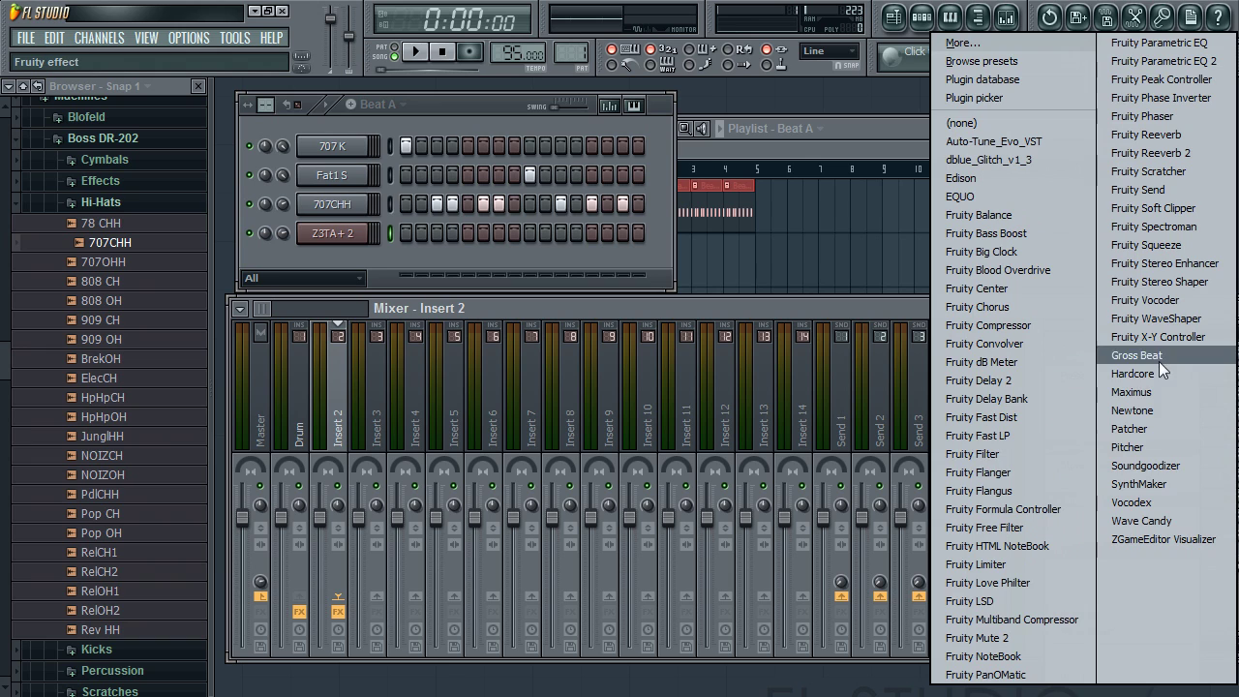
click(1160, 466)
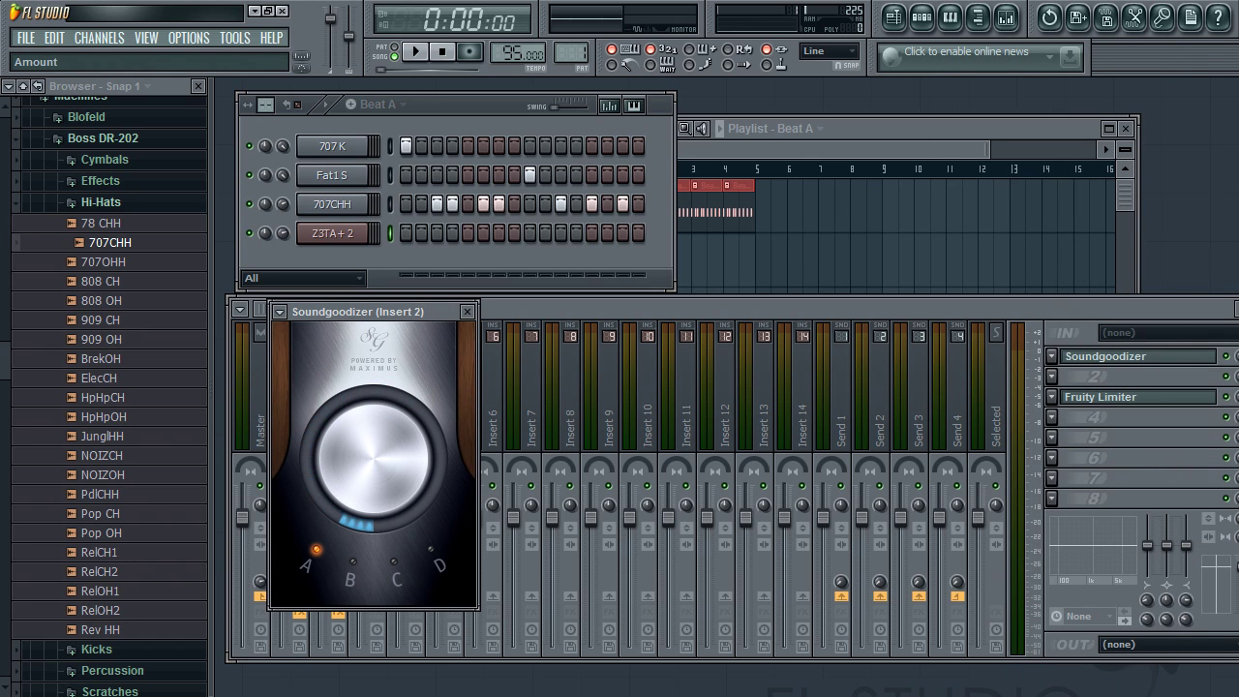
click(1053, 379)
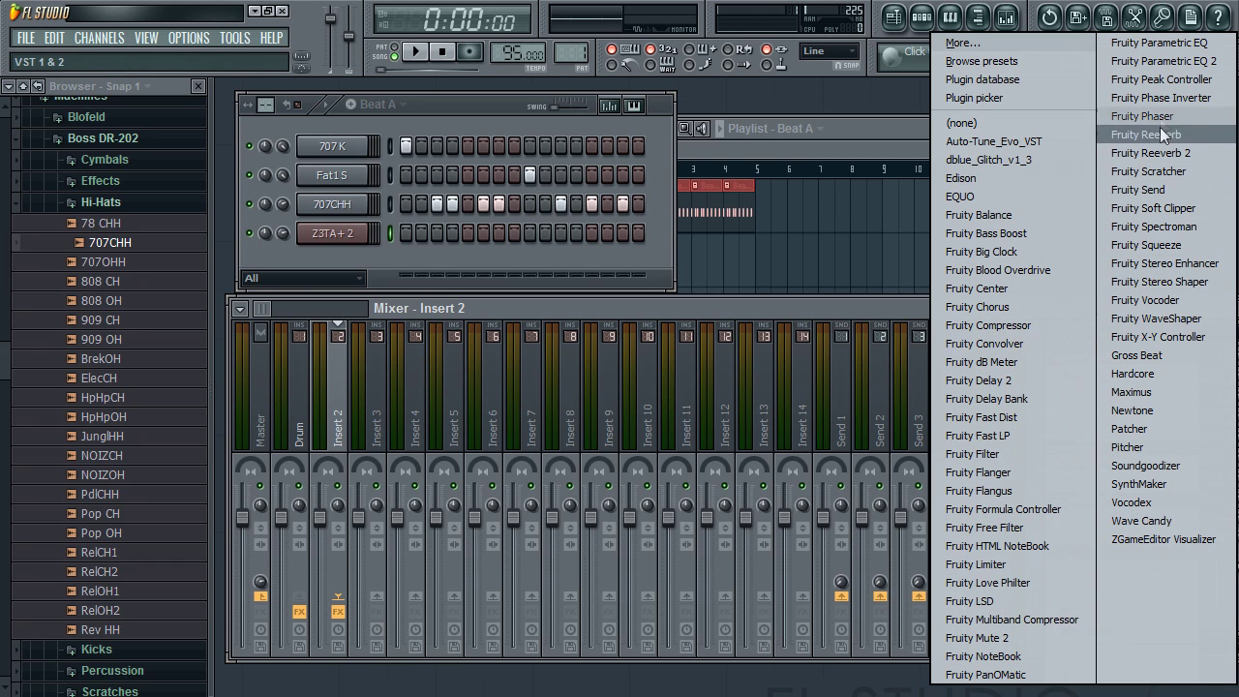
click(1147, 62)
Step: Roll off the lowest frequencies with band 2 and slightly dip band 4 in the Insert 2 EQ, closing the EQ and playlist windows
drag(723, 282, 620, 362)
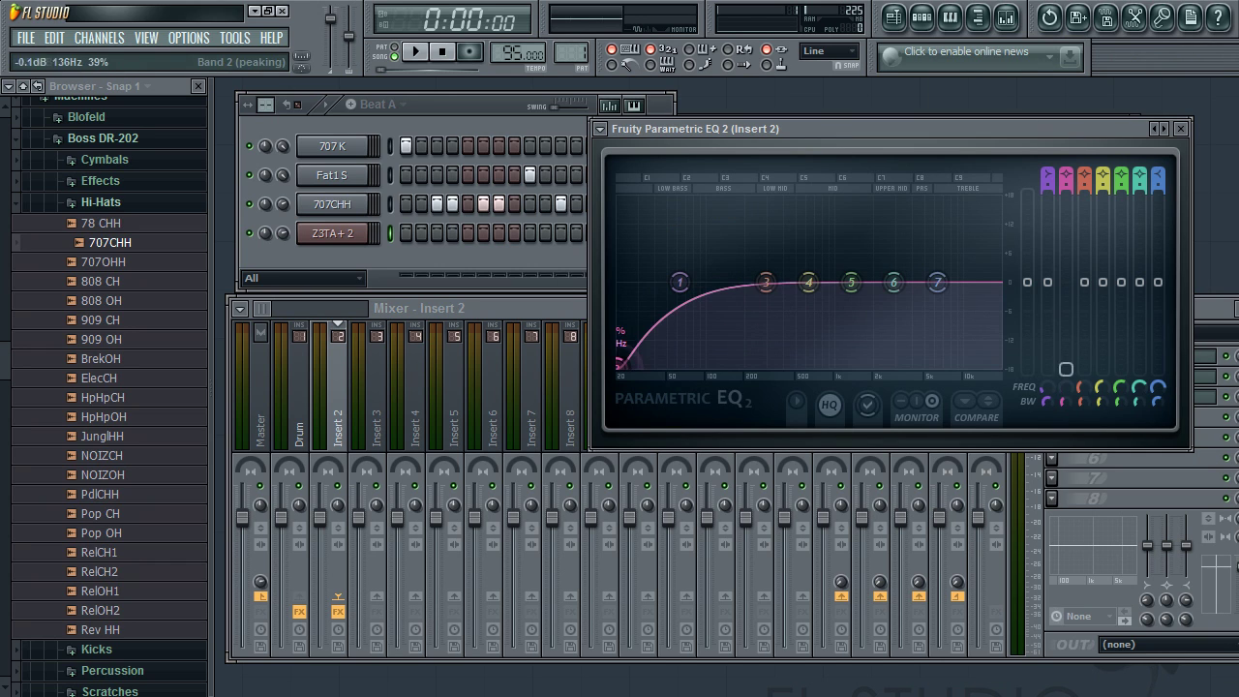
mouse_move(808, 282)
mouse_down()
mouse_move(819, 291)
mouse_move(787, 293)
mouse_up()
mouse_move(1069, 412)
mouse_down()
mouse_move(1069, 441)
mouse_move(1068, 428)
mouse_up()
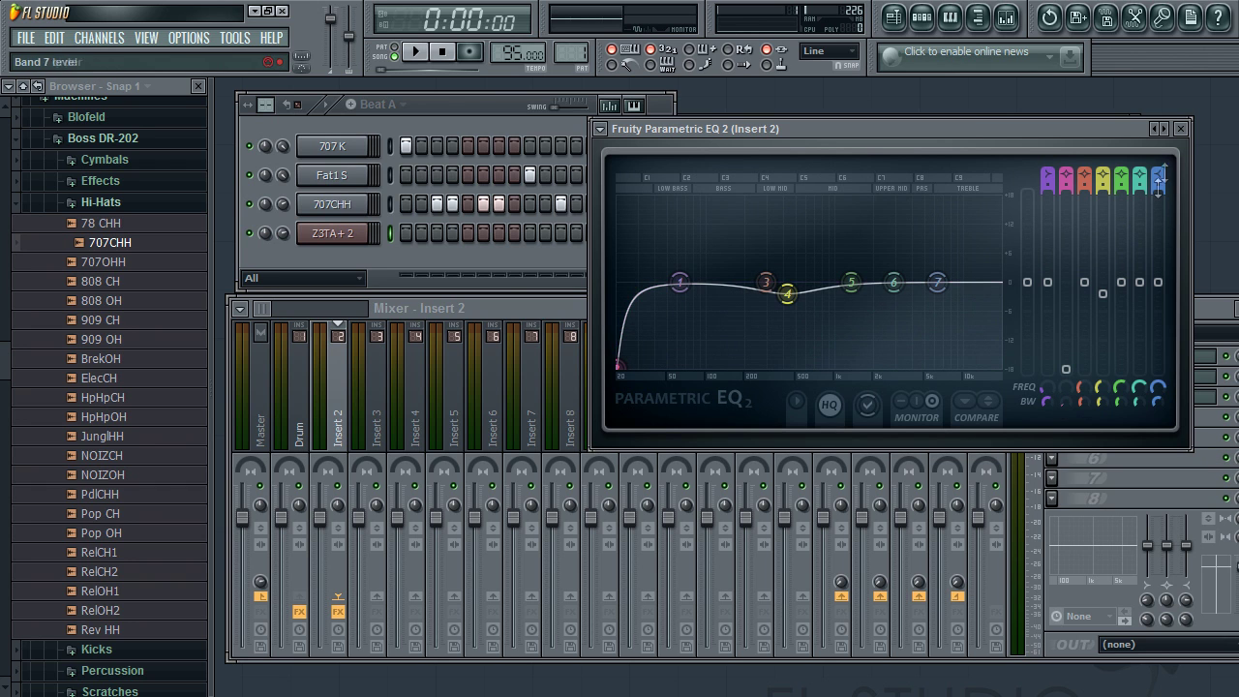
click(1180, 128)
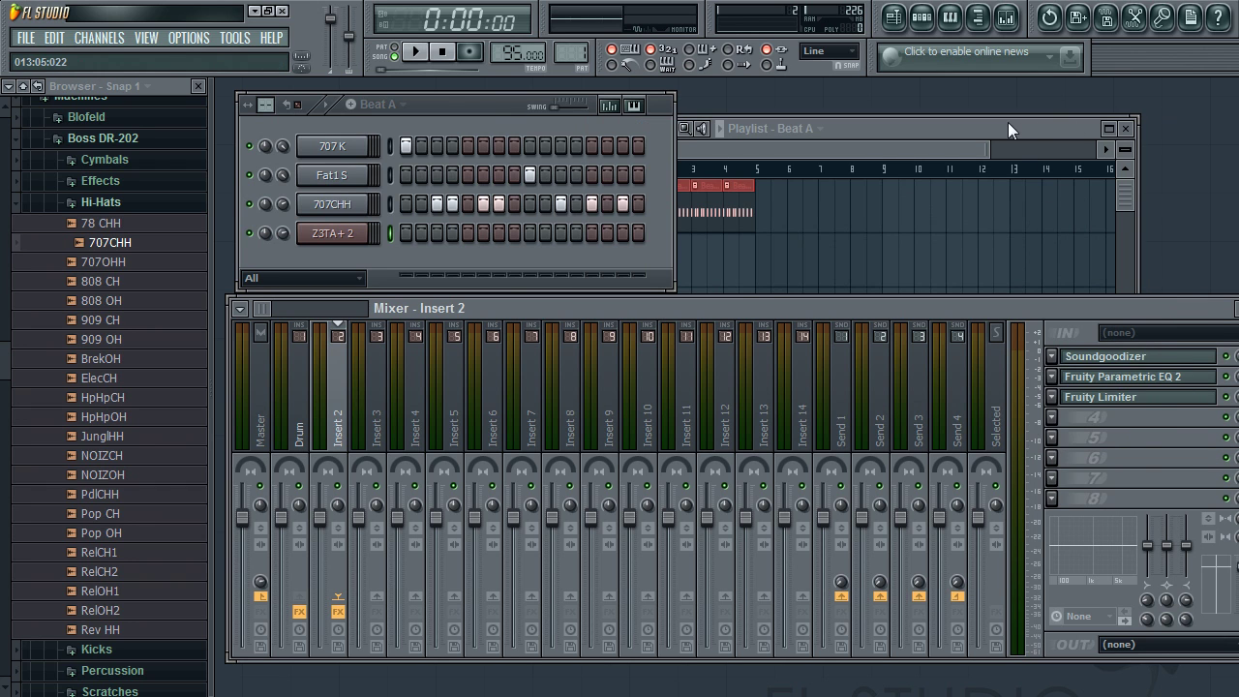
drag(1009, 126, 974, 129)
click(1092, 130)
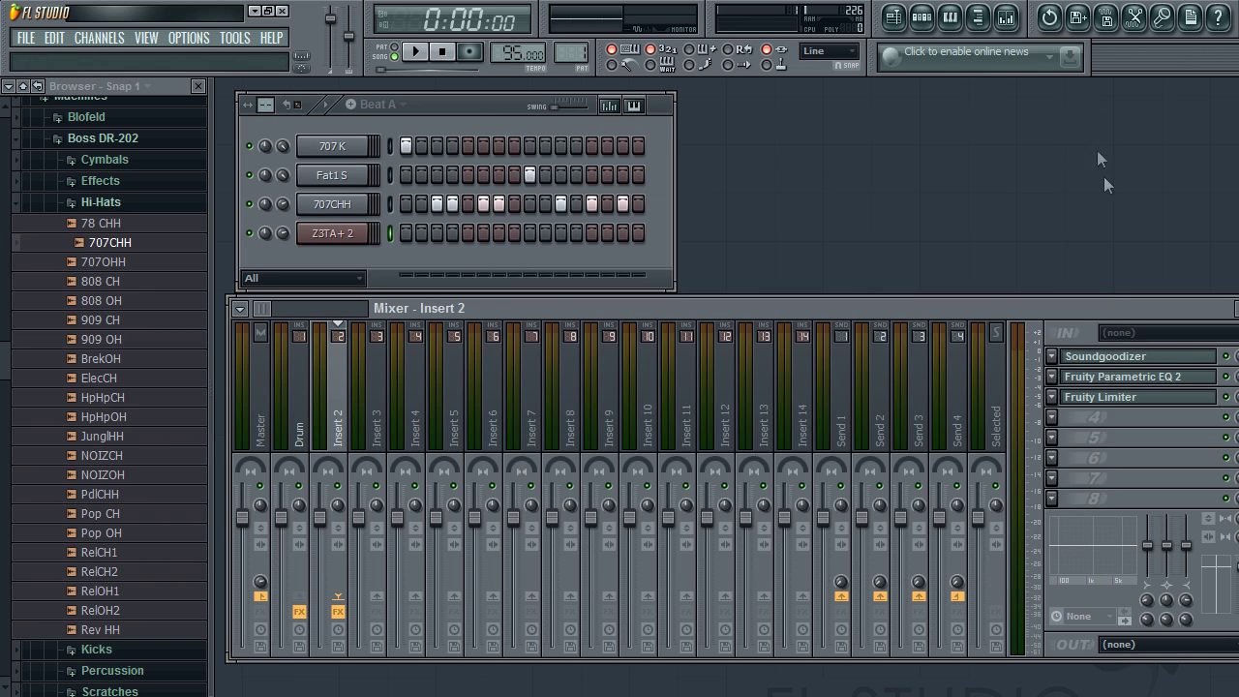
Step: Retune the Insert 2 EQ's band 4 dip to about 267 Hz with 29% bandwidth and lower band 7 very slightly
click(1113, 383)
mouse_move(757, 282)
mouse_down()
mouse_move(783, 282)
mouse_move(771, 292)
mouse_up()
drag(1100, 410, 1101, 405)
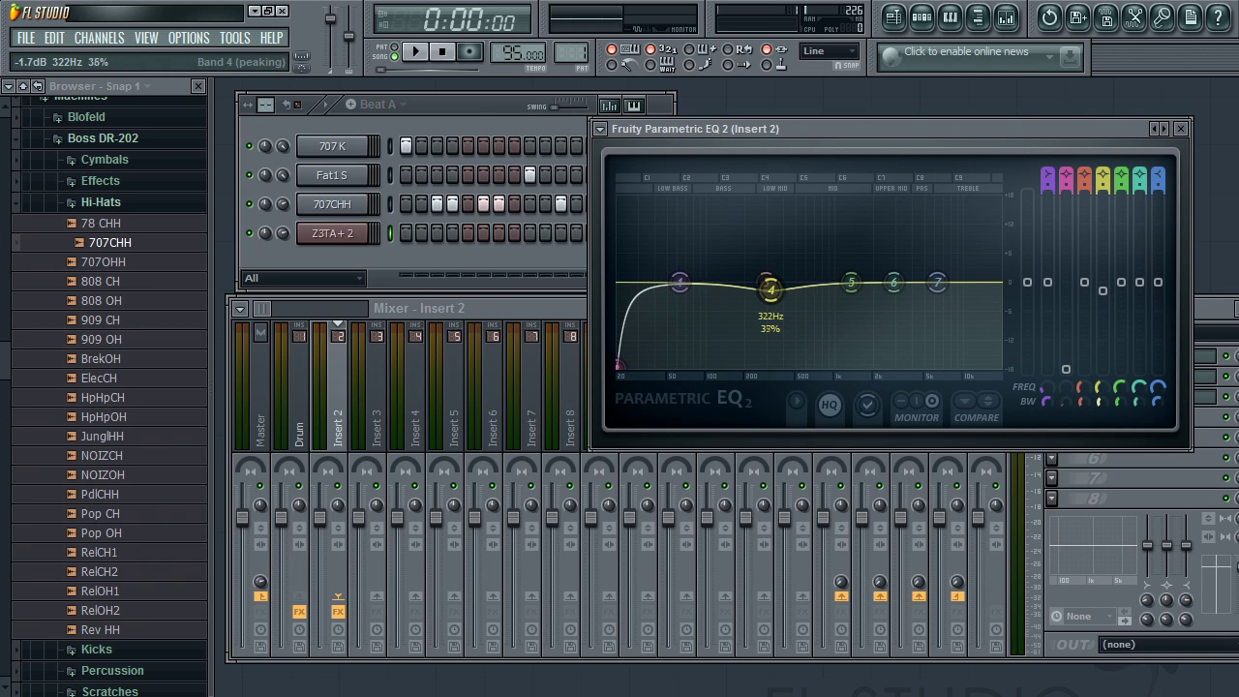
scroll(770, 289, down, 2)
drag(770, 288, 777, 290)
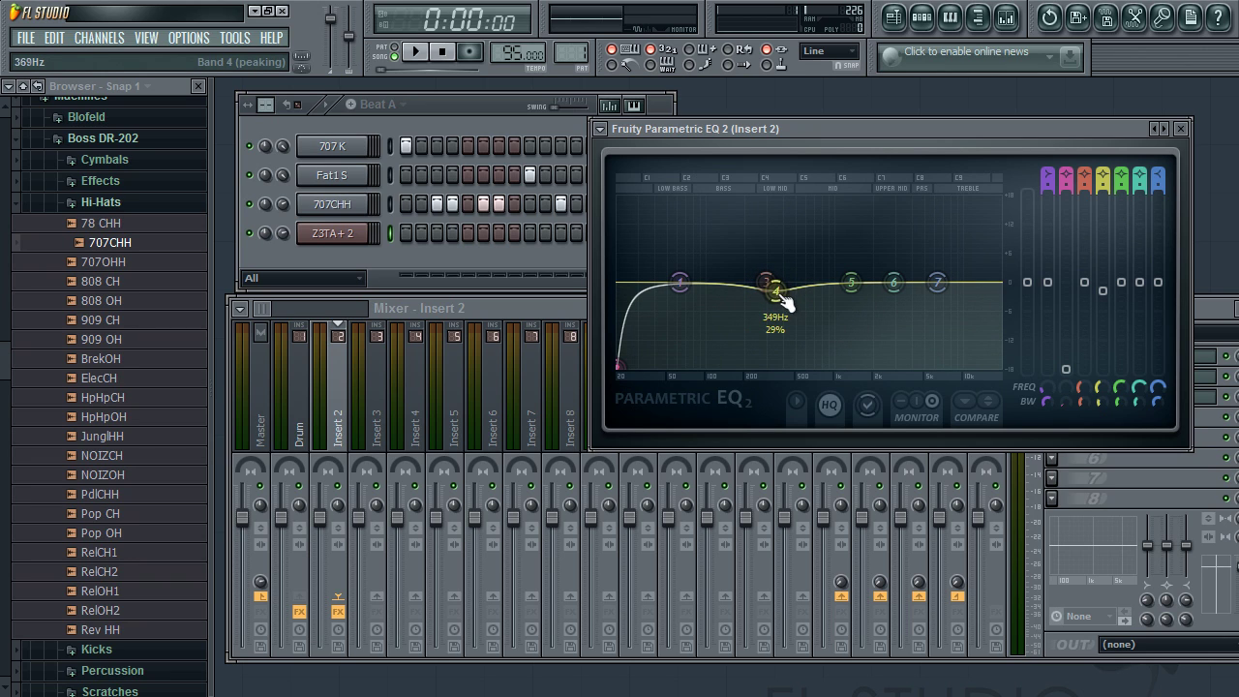
mouse_move(937, 281)
mouse_down()
mouse_move(923, 222)
mouse_move(896, 198)
mouse_move(845, 218)
mouse_move(935, 281)
mouse_up()
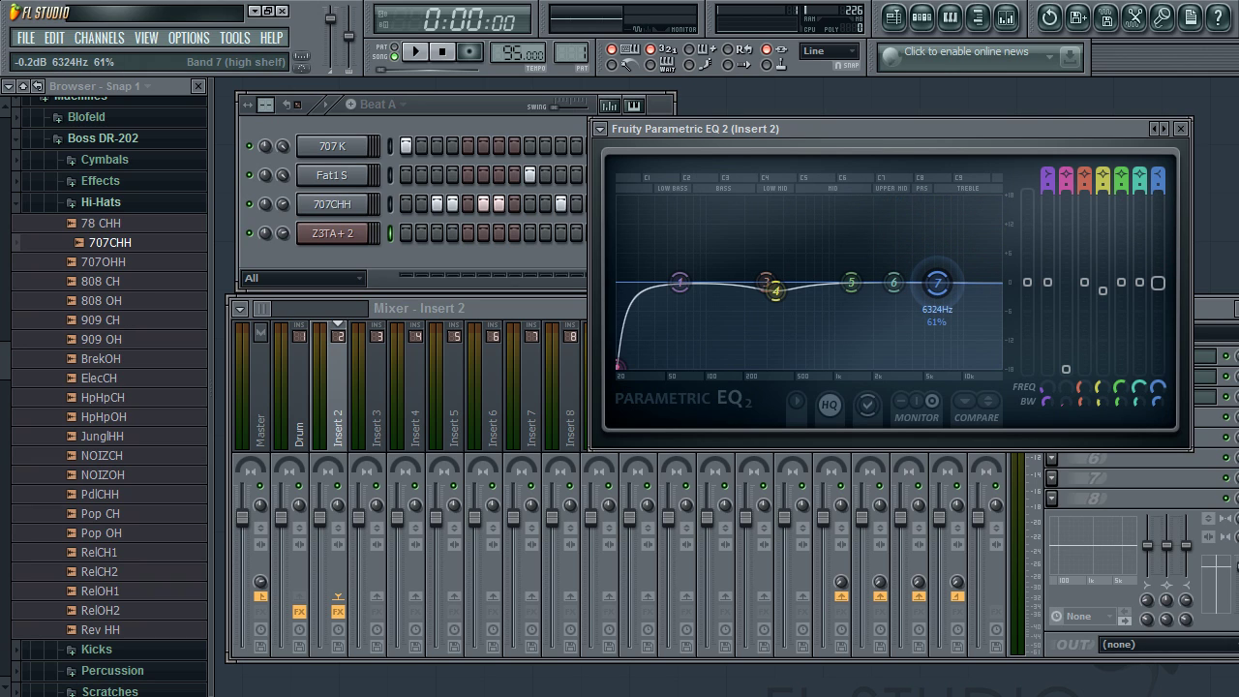
mouse_move(775, 290)
mouse_down()
mouse_move(726, 287)
mouse_move(765, 292)
mouse_up()
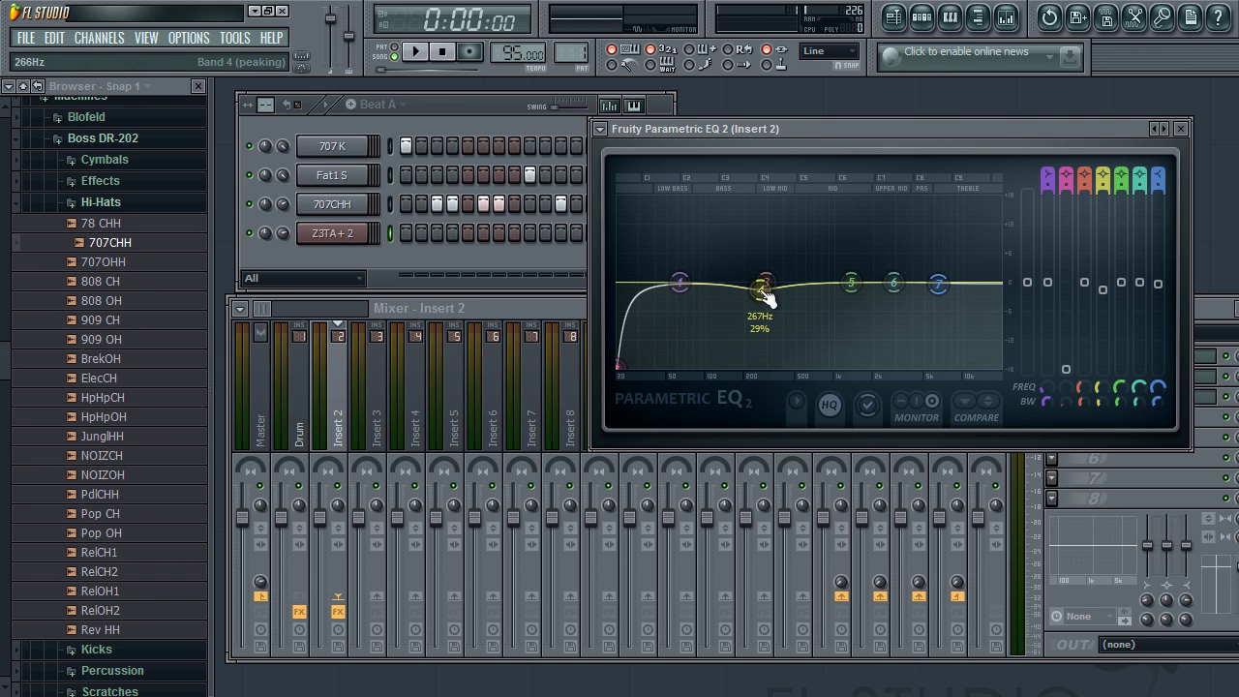
drag(763, 291, 762, 286)
click(1181, 130)
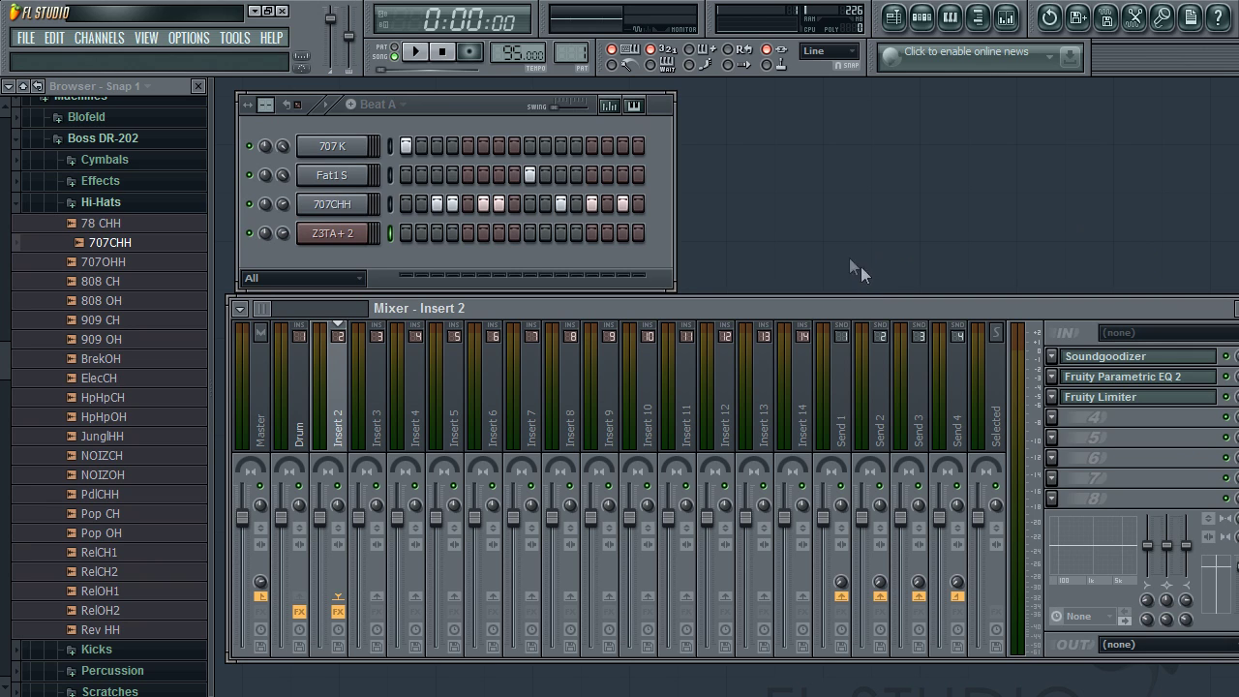
Step: Show the playlist and create a new empty pattern named Bassline
key(F5)
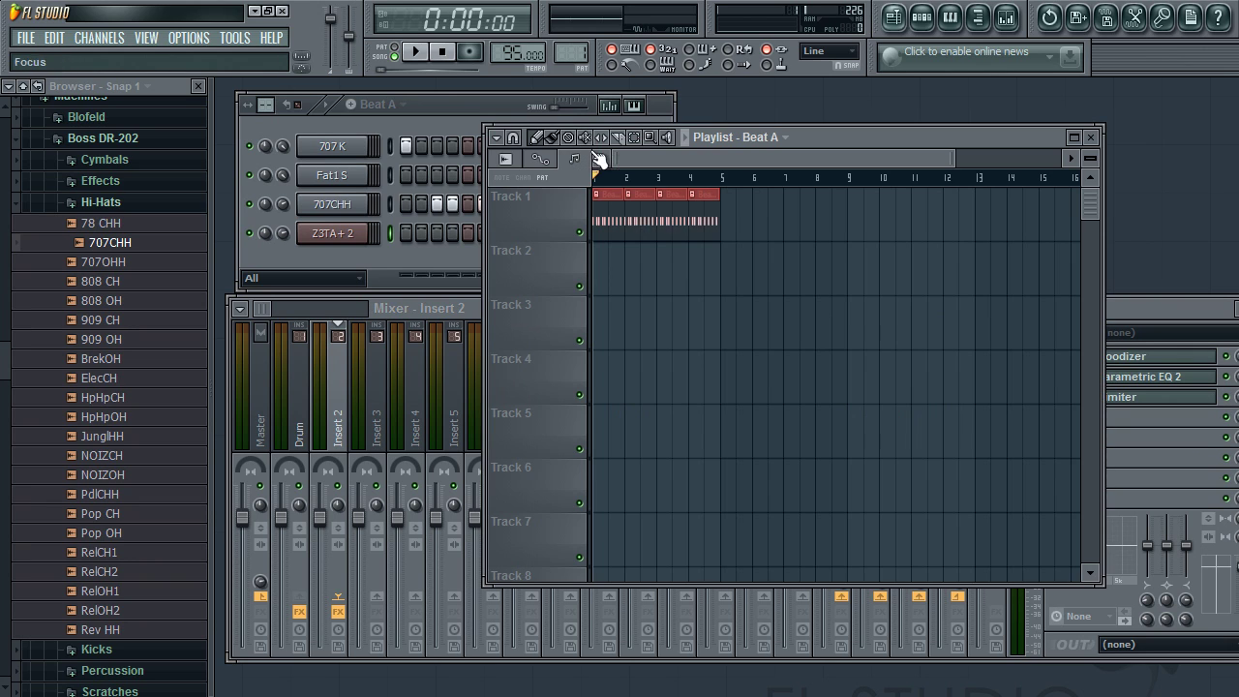
click(372, 103)
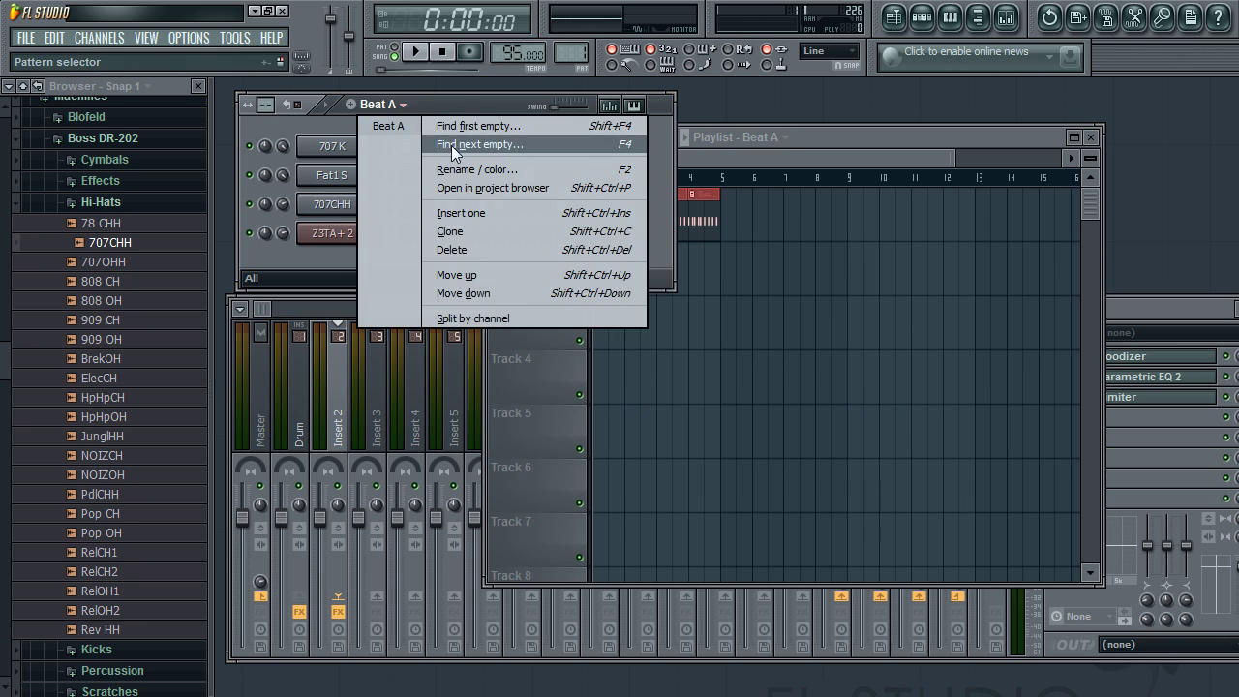
click(467, 148)
text(Bassline)
key(Return)
Step: Fill bar 1 of the Z3TA+ 2 piano roll with sixteen consecutive A#4 sixteenth notes
right_click(366, 230)
click(387, 233)
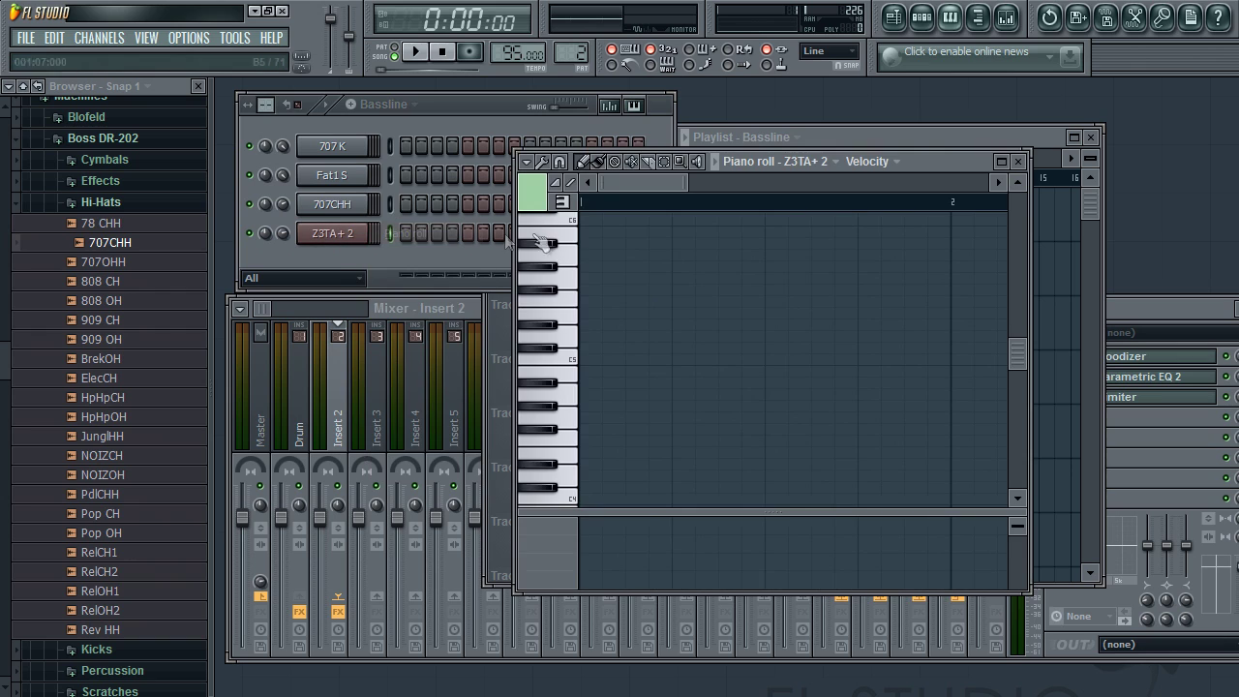
click(556, 387)
click(556, 387)
click(556, 387)
mouse_move(594, 387)
mouse_down()
mouse_move(724, 385)
mouse_move(710, 373)
mouse_move(943, 381)
mouse_up()
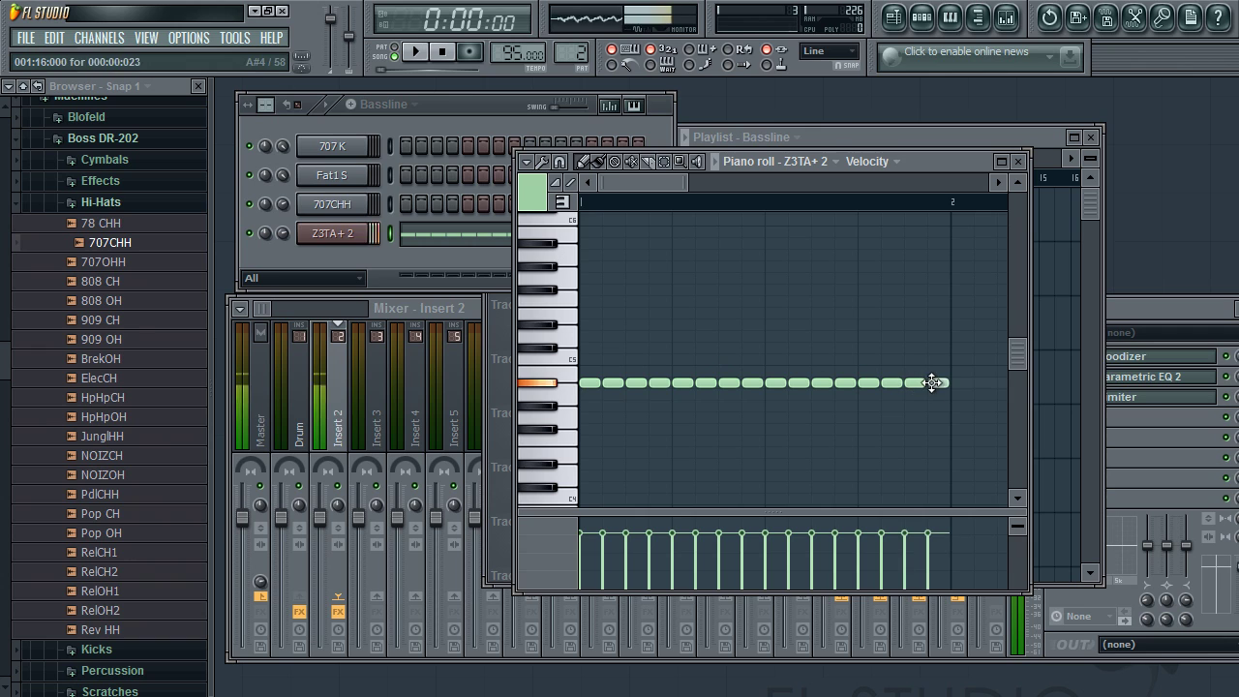
Step: Play the project in song mode and place four Bassline clips on Track 2 across bars 1 to 4
click(386, 55)
click(414, 50)
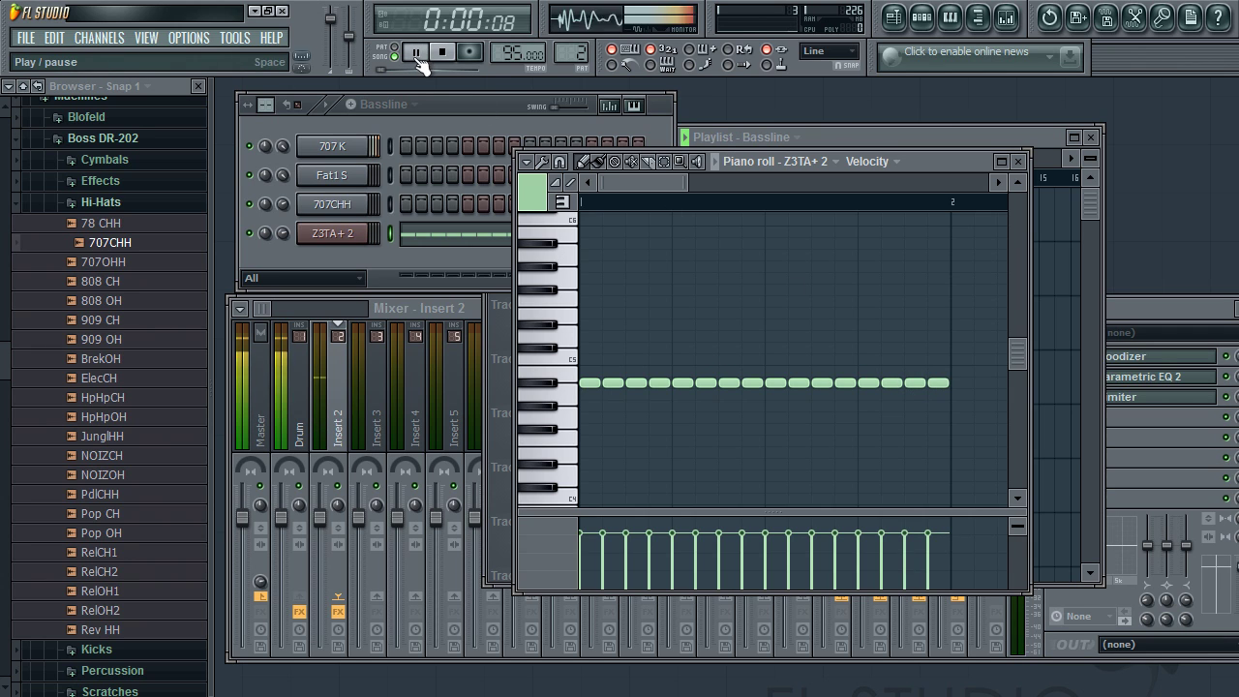
click(920, 141)
mouse_move(614, 250)
mouse_down()
mouse_move(593, 261)
mouse_move(694, 263)
mouse_up()
Step: Adjust the Insert 2 Fruity Limiter's release to about 280 ms during playback, closing the effect and stopping the song
click(285, 234)
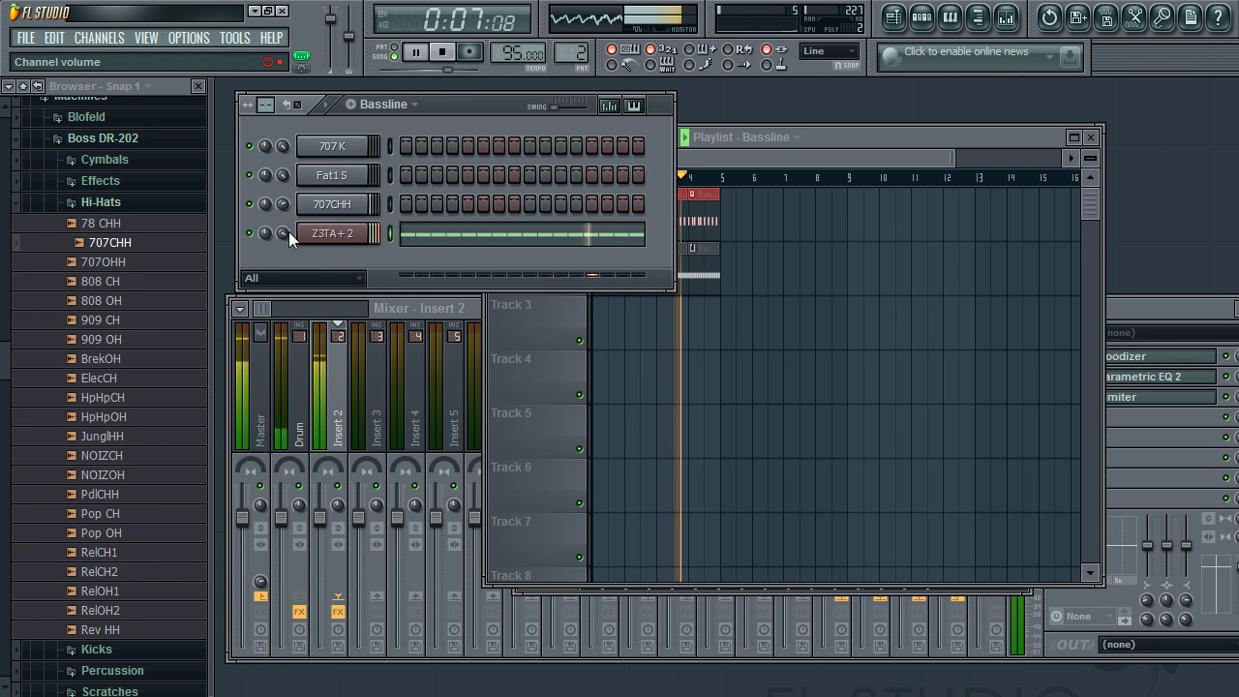
click(1142, 308)
click(1123, 397)
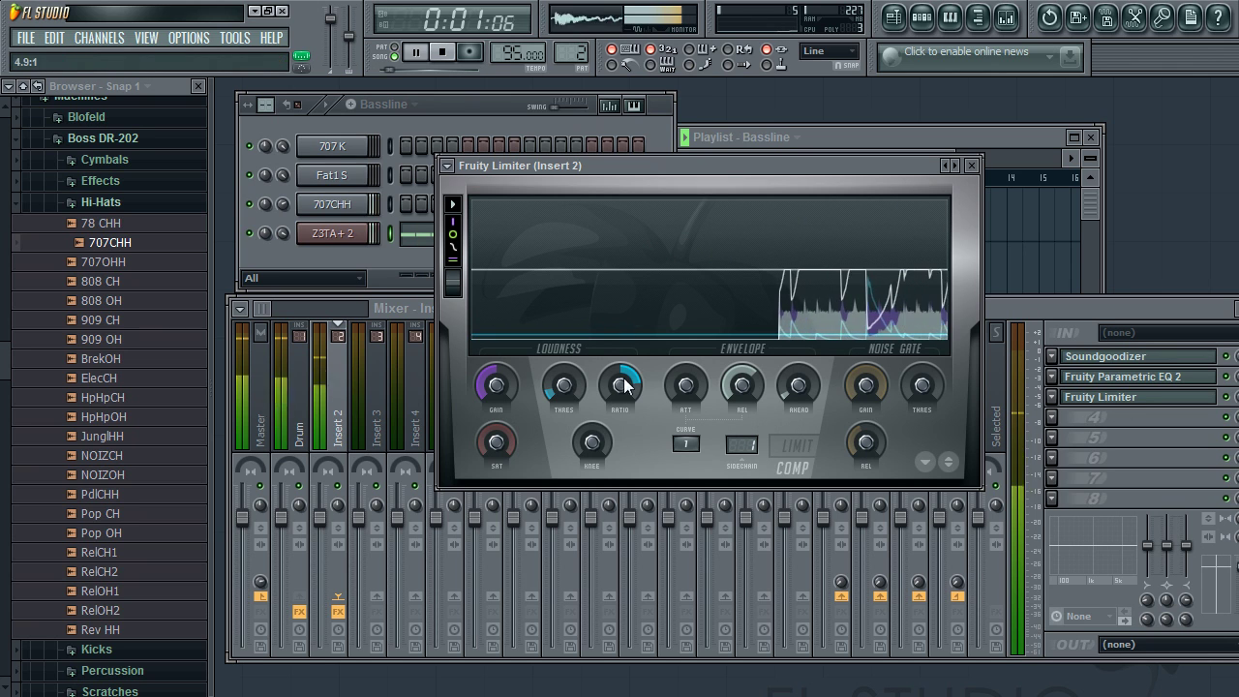
drag(728, 399, 711, 399)
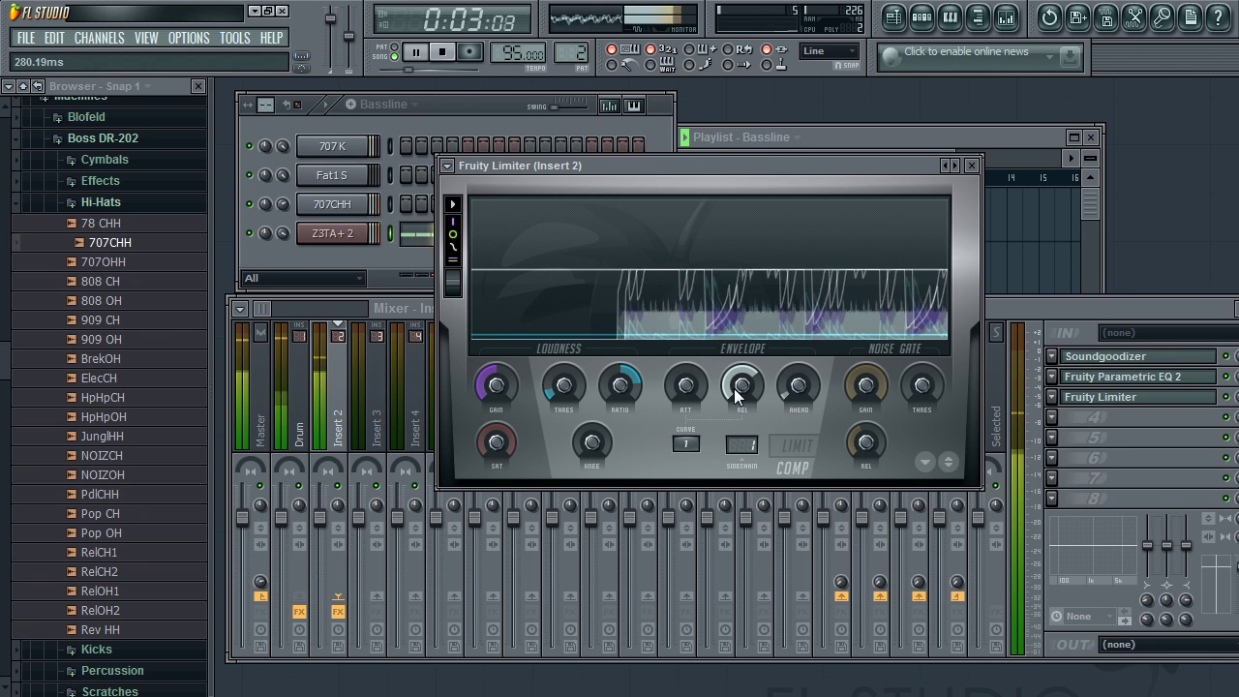
click(972, 166)
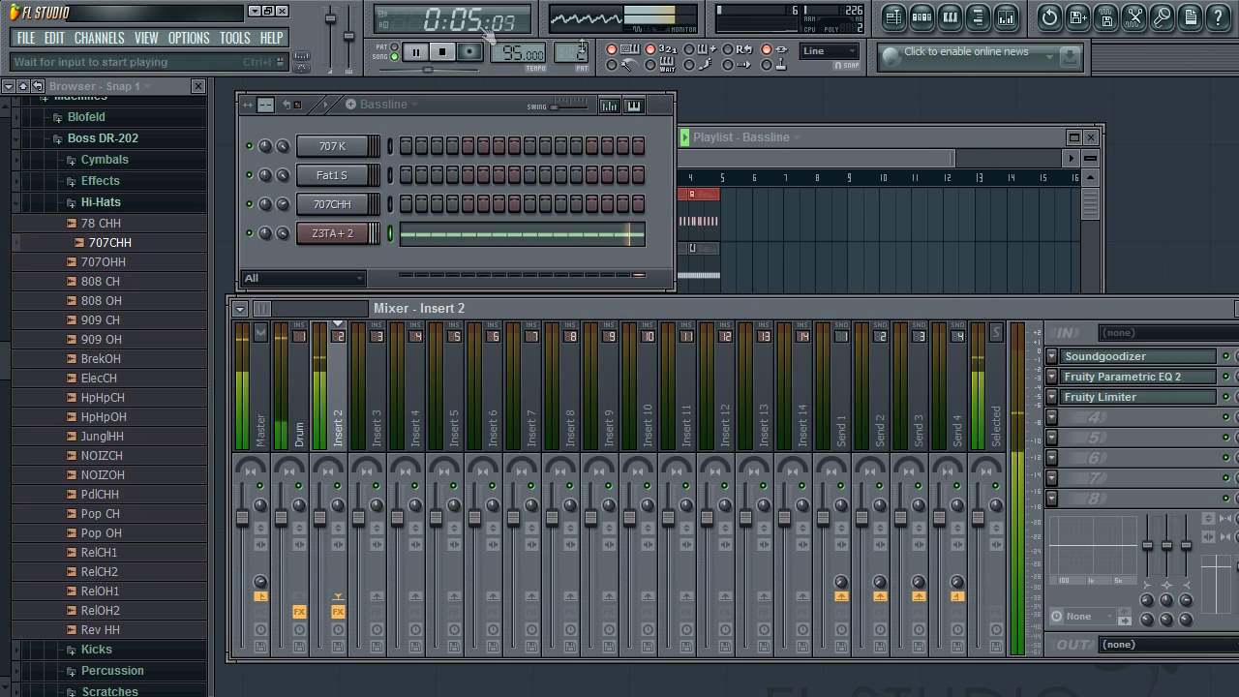
click(445, 54)
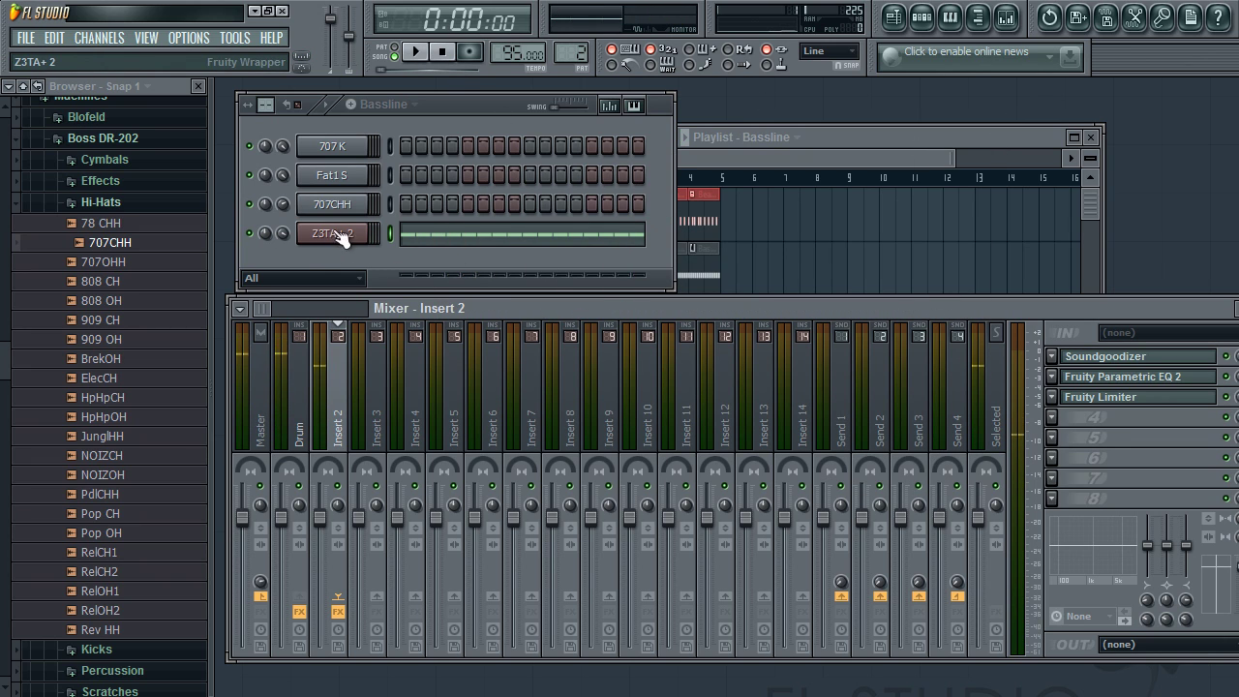
Step: Reopen the Z3TA+ 2 piano roll and remove the fourth and tenth notes of the bassline
drag(844, 150, 823, 106)
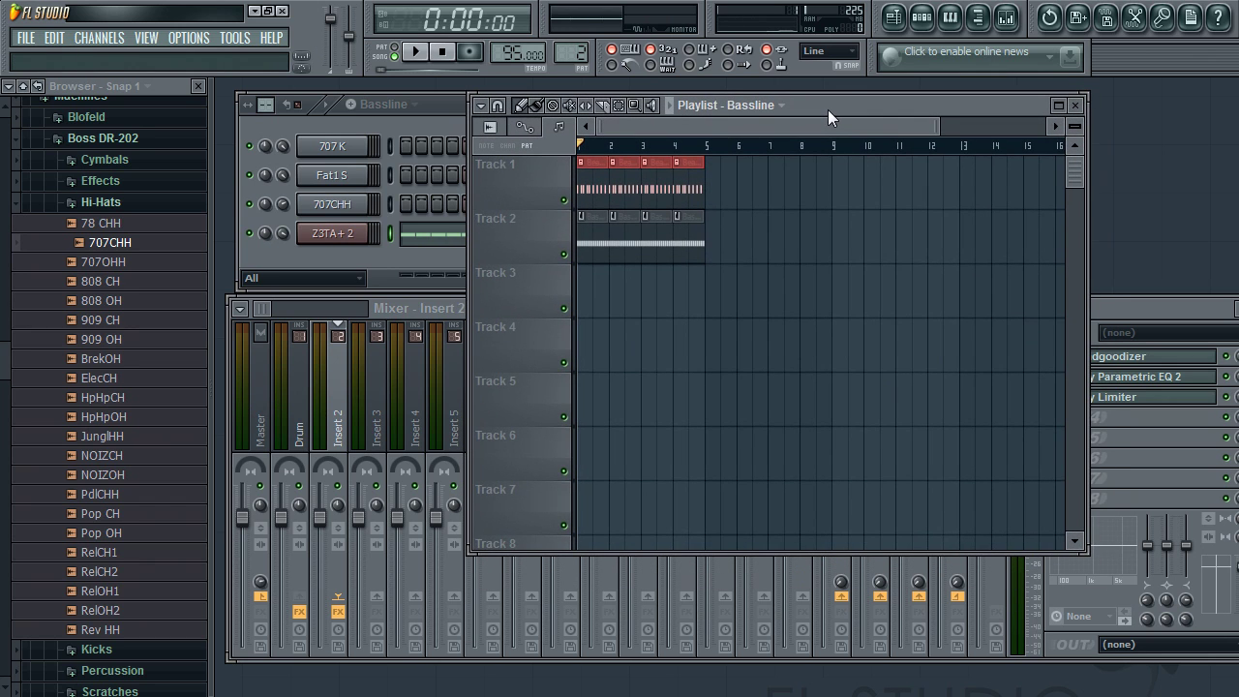
right_click(345, 242)
click(377, 235)
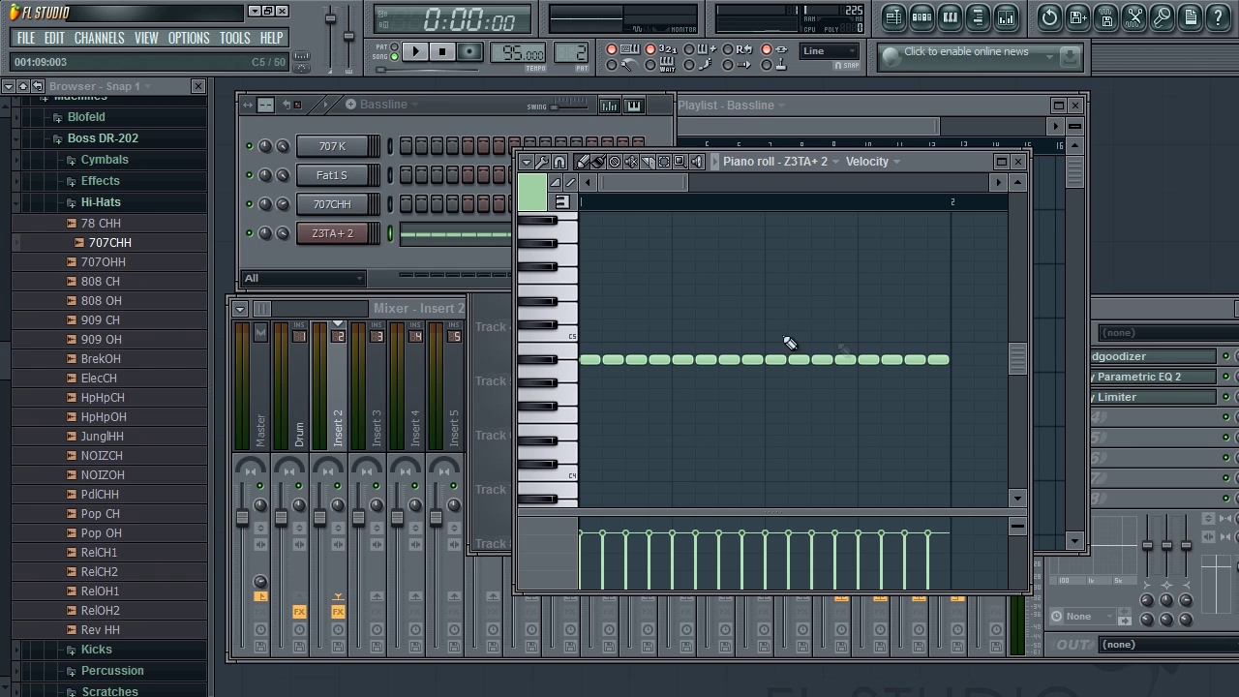
drag(684, 183, 851, 184)
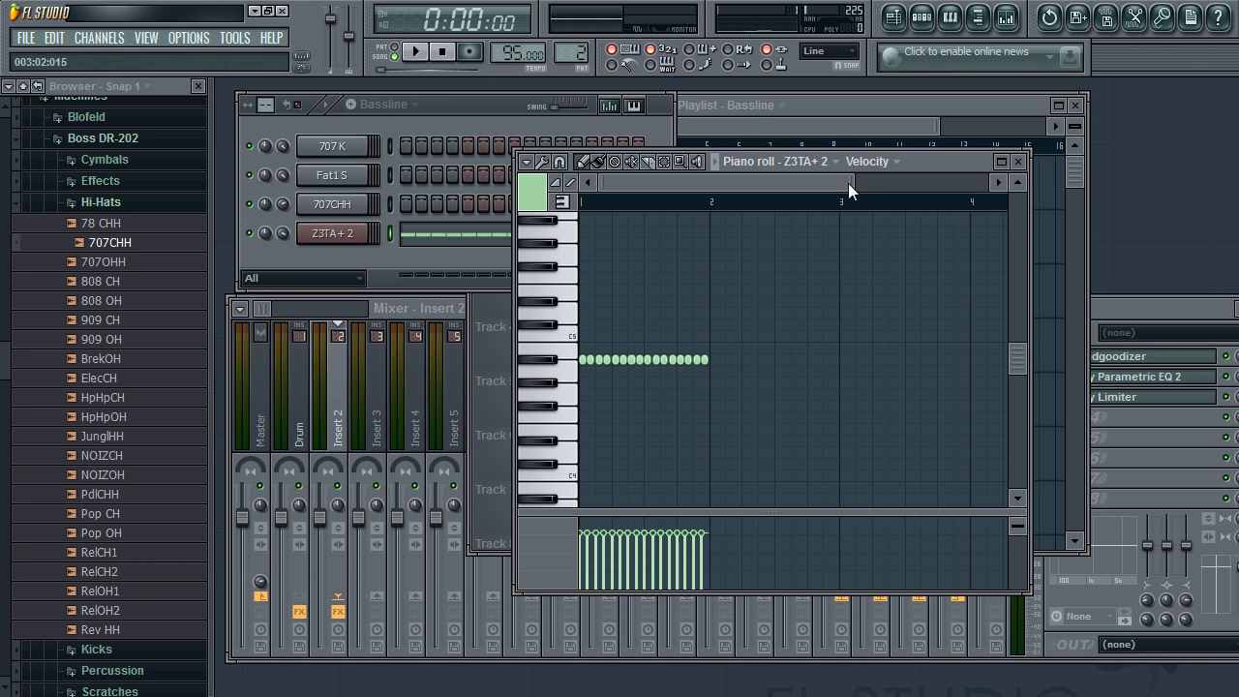
drag(849, 189, 694, 184)
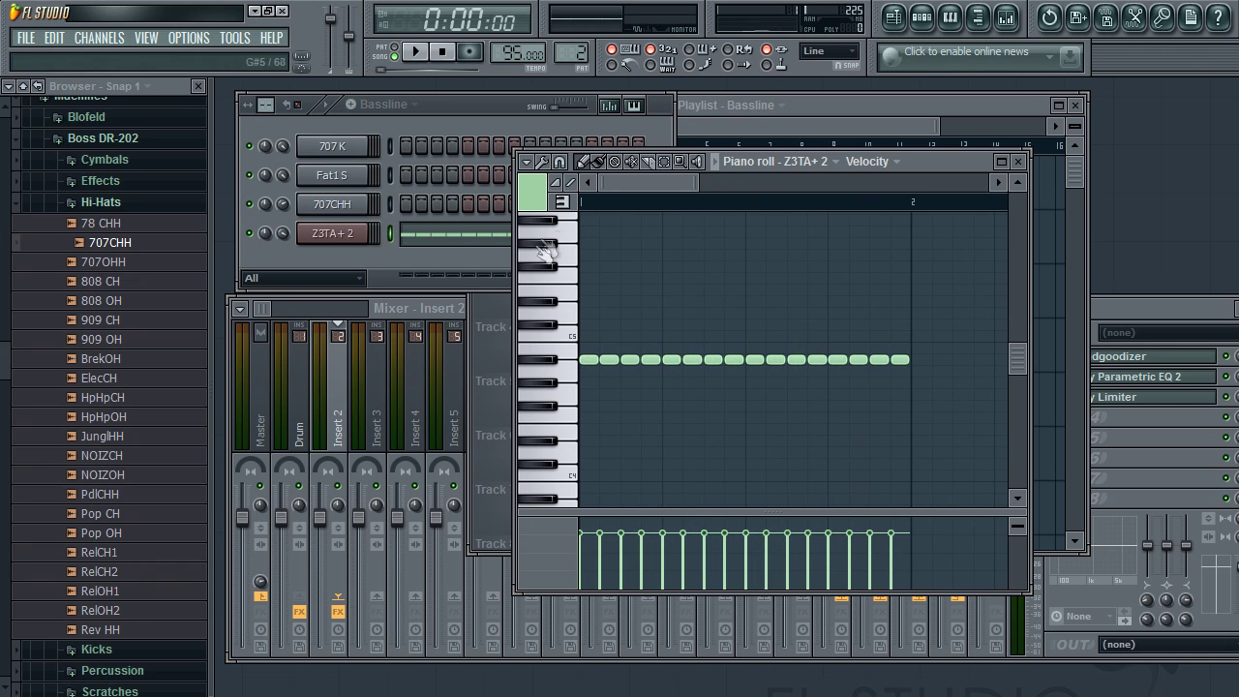
drag(695, 183, 736, 182)
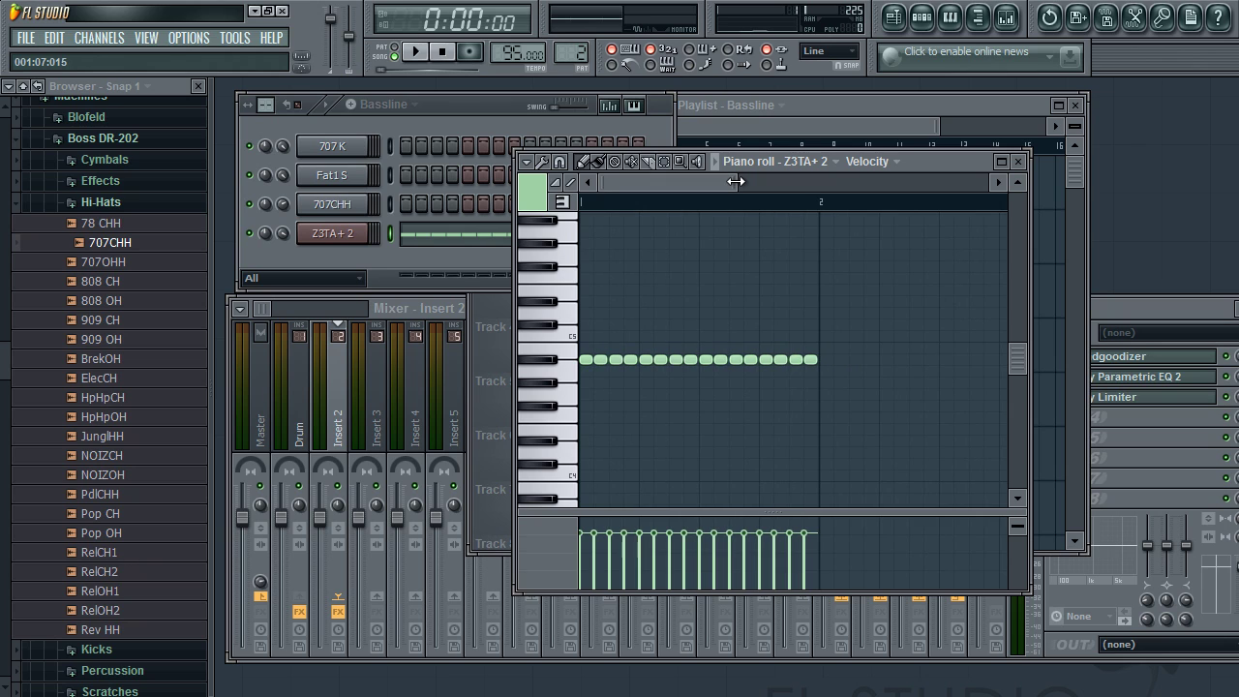
drag(734, 184, 687, 184)
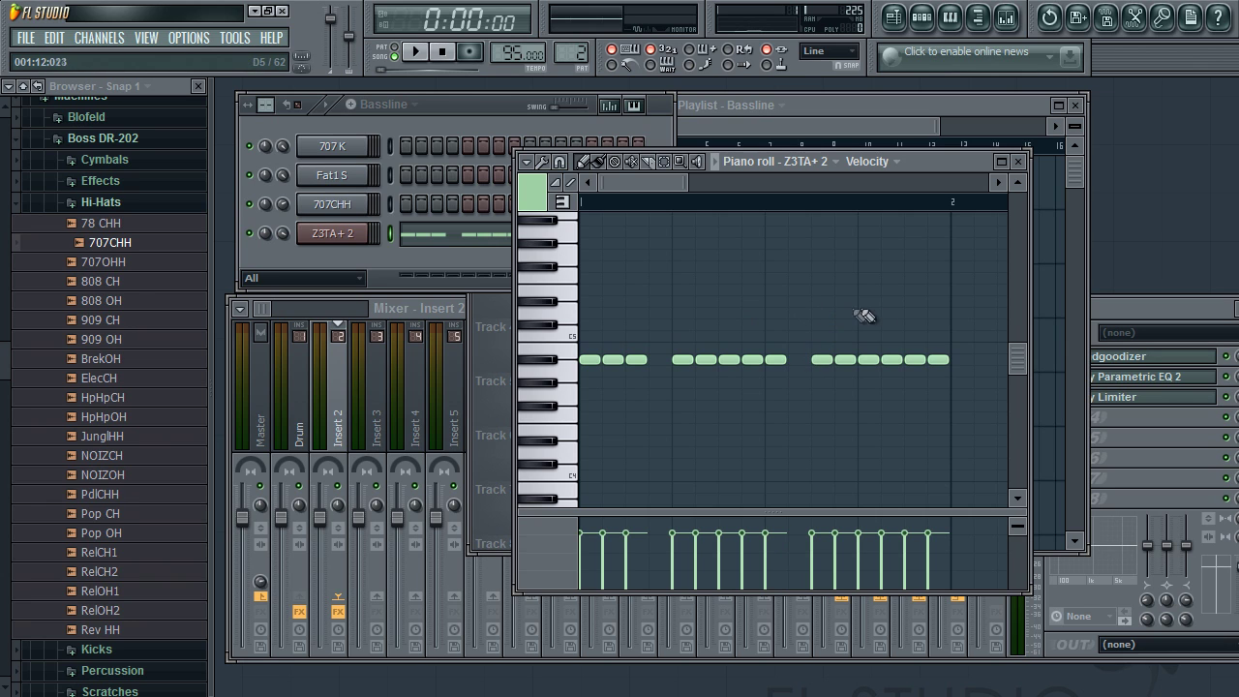
Step: With the song playing, restore the A#4 note on the fourth step and delete the one on the fifth
key(space)
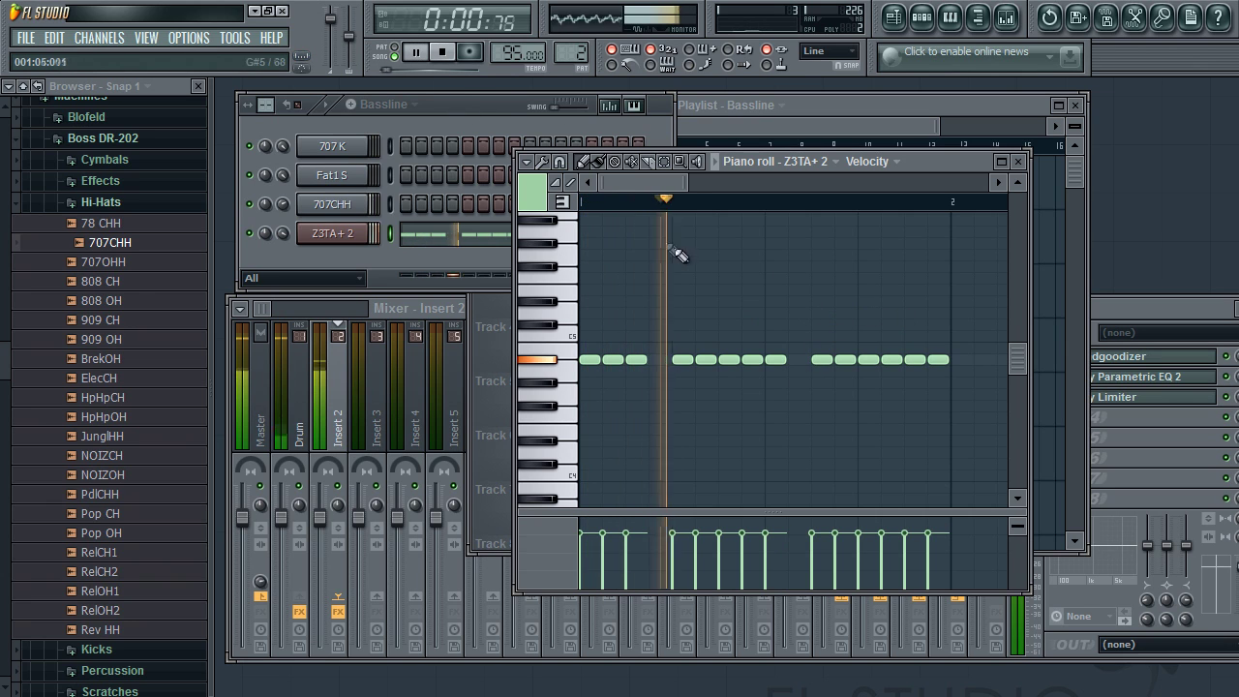
click(655, 358)
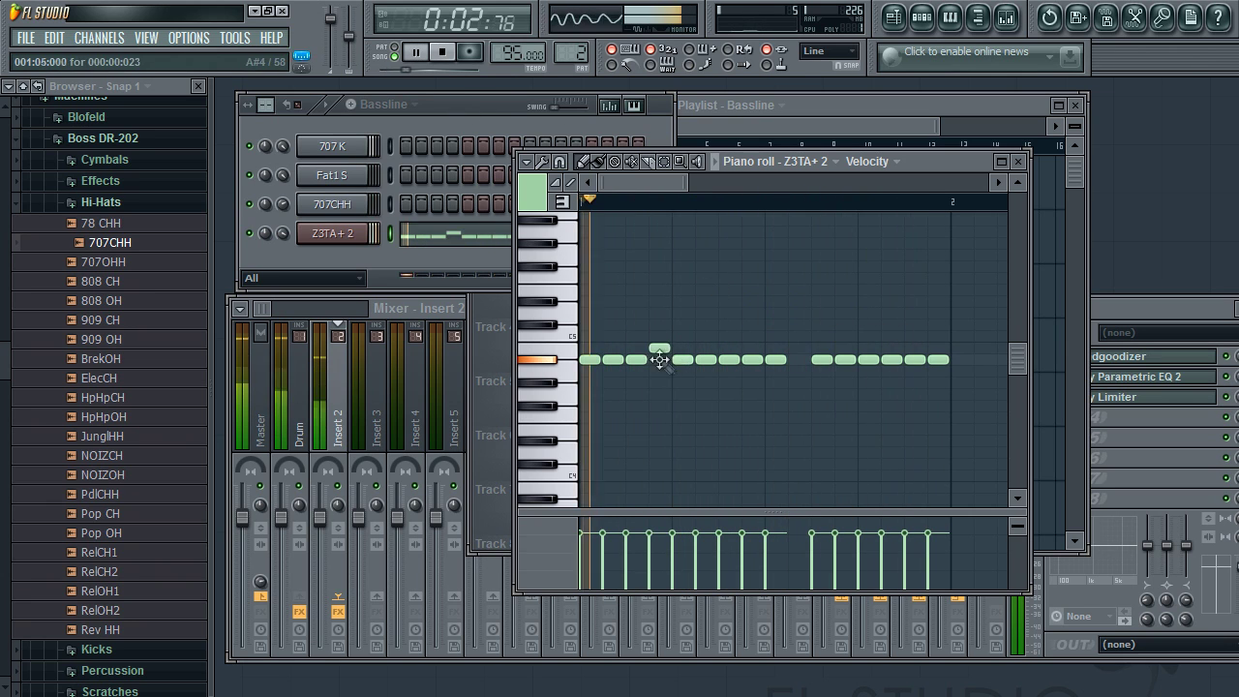
right_click(683, 359)
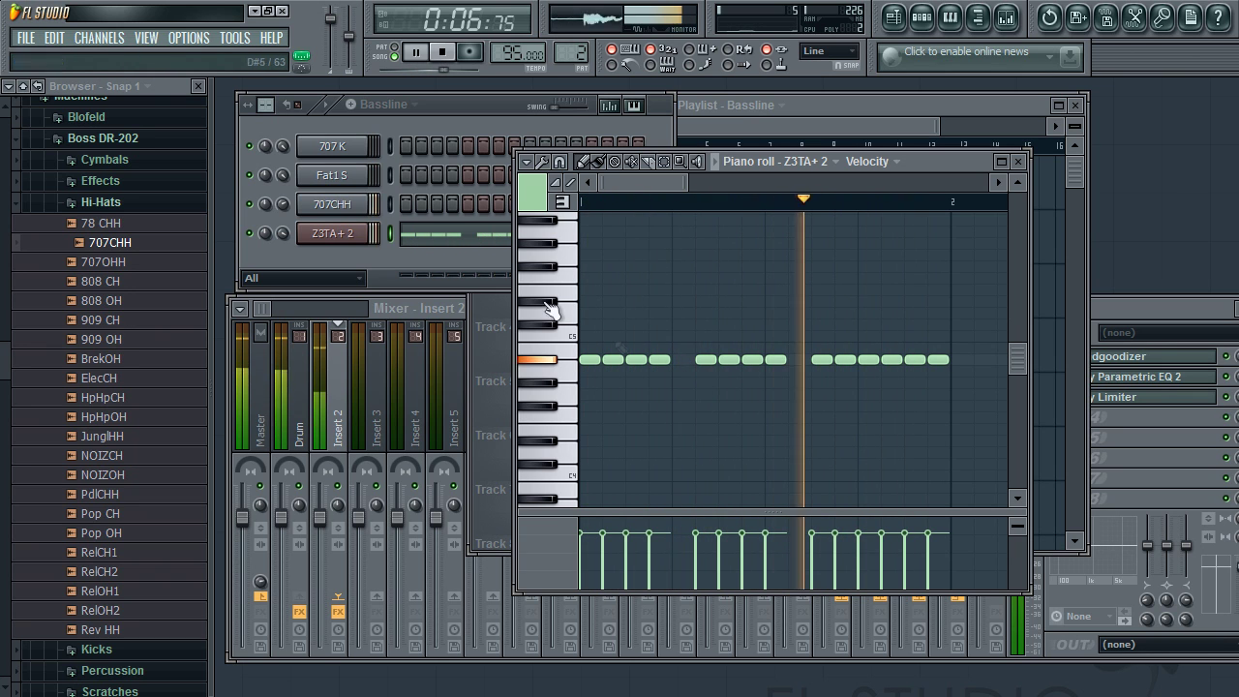
Step: Bring up the Z3TA+ 2 plugin briefly, then close its windows and the piano roll and stop playback
click(332, 233)
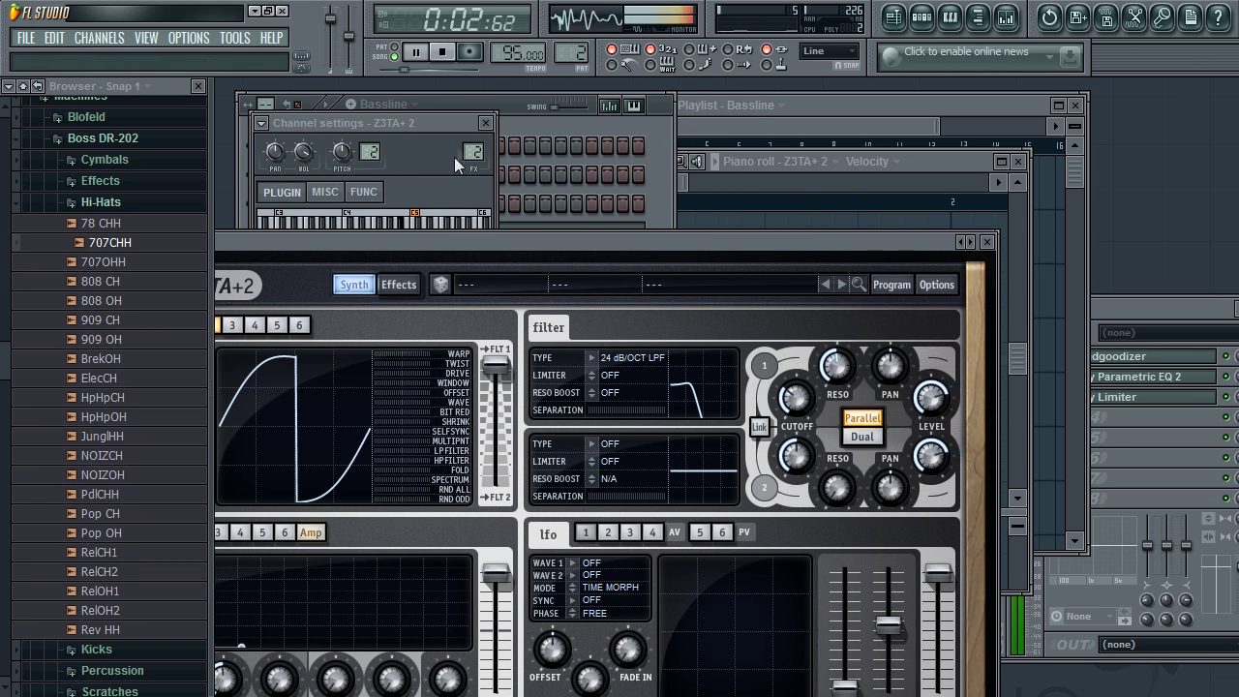
click(486, 124)
click(986, 241)
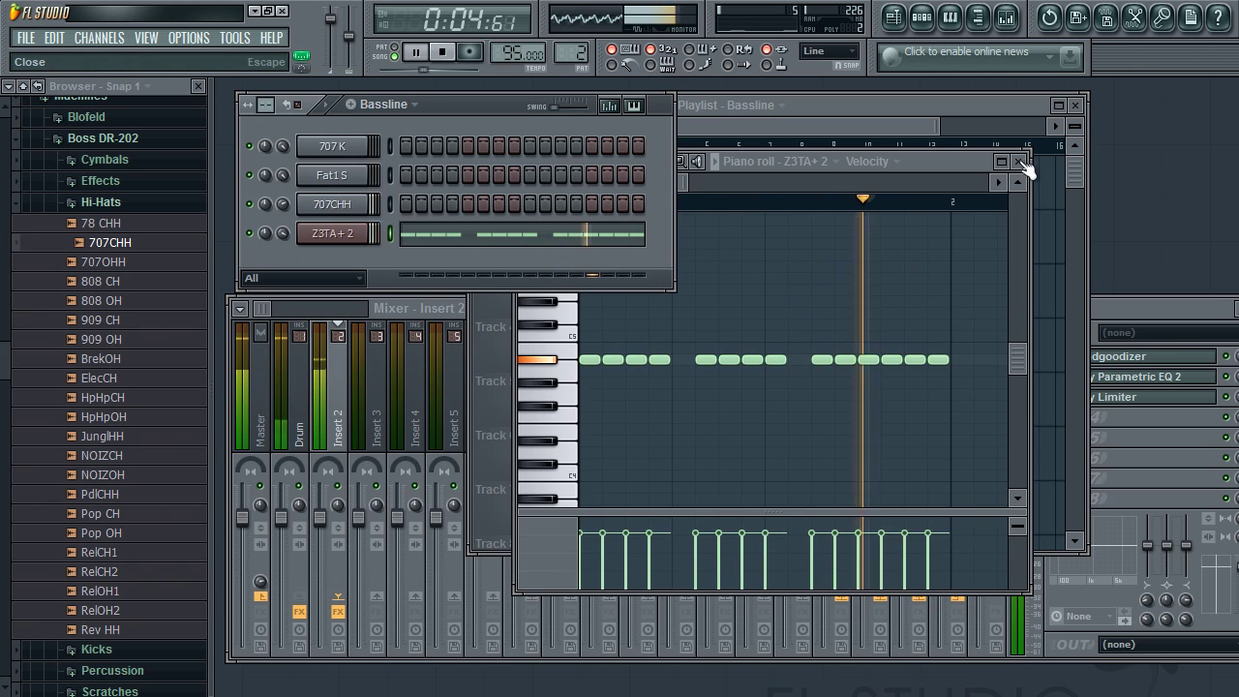
click(1018, 162)
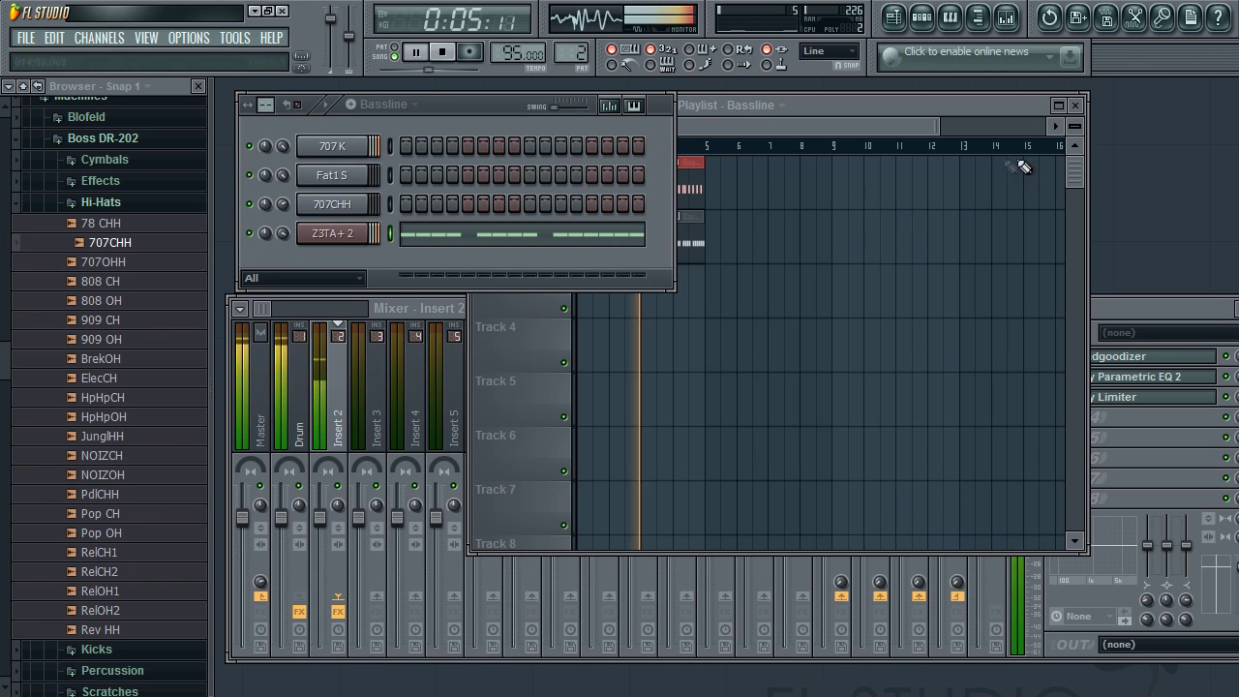
click(443, 54)
Step: Recolor the Bassline pattern purple, keeping its name
click(385, 103)
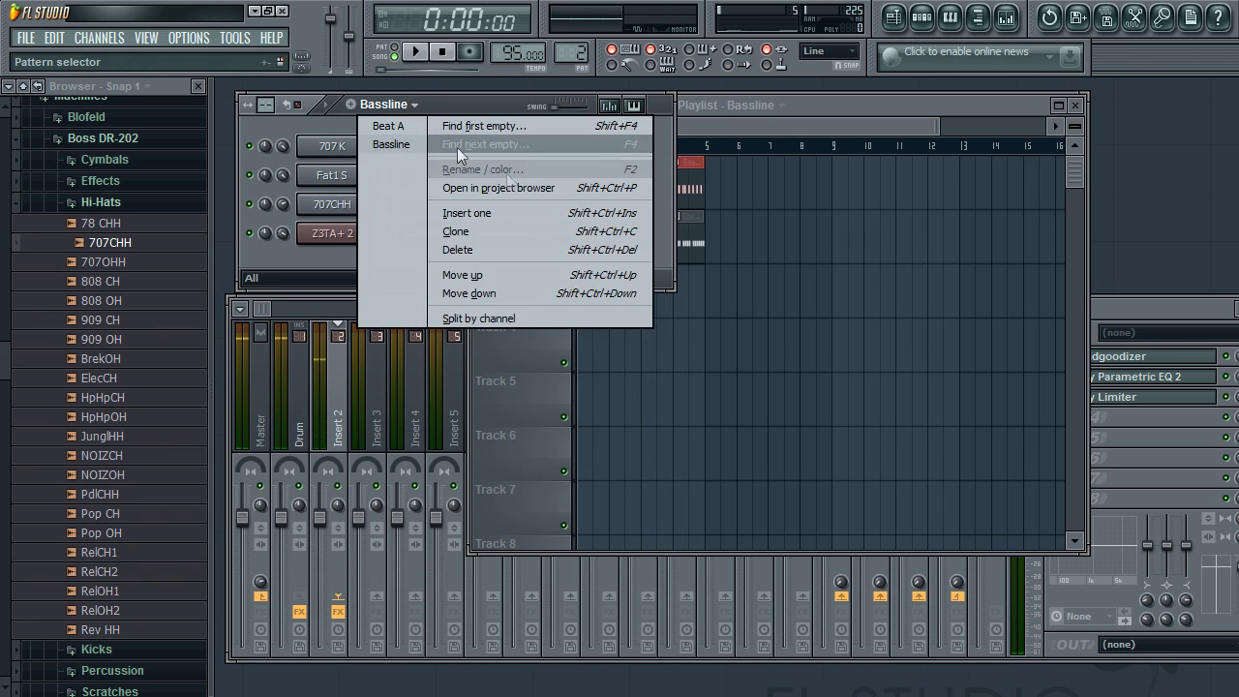
click(461, 167)
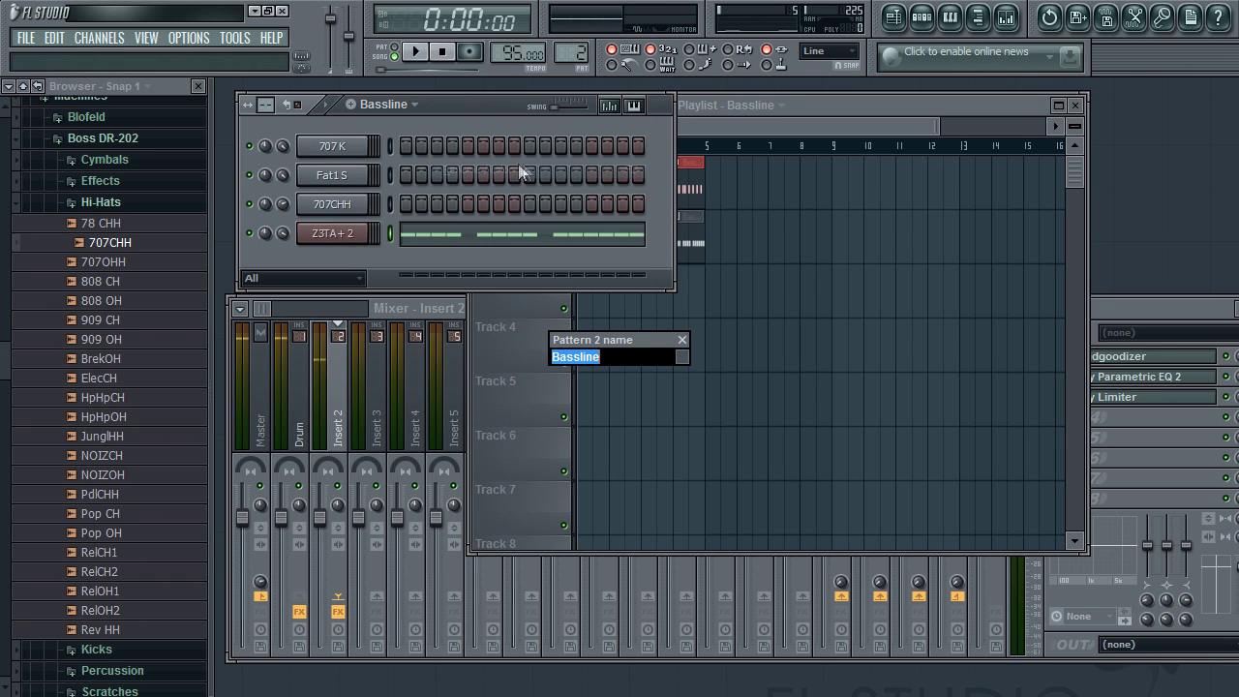
click(696, 366)
click(857, 351)
key(Return)
Step: Add a second Z3TA+ 2_64 instrument as a new channel
click(781, 106)
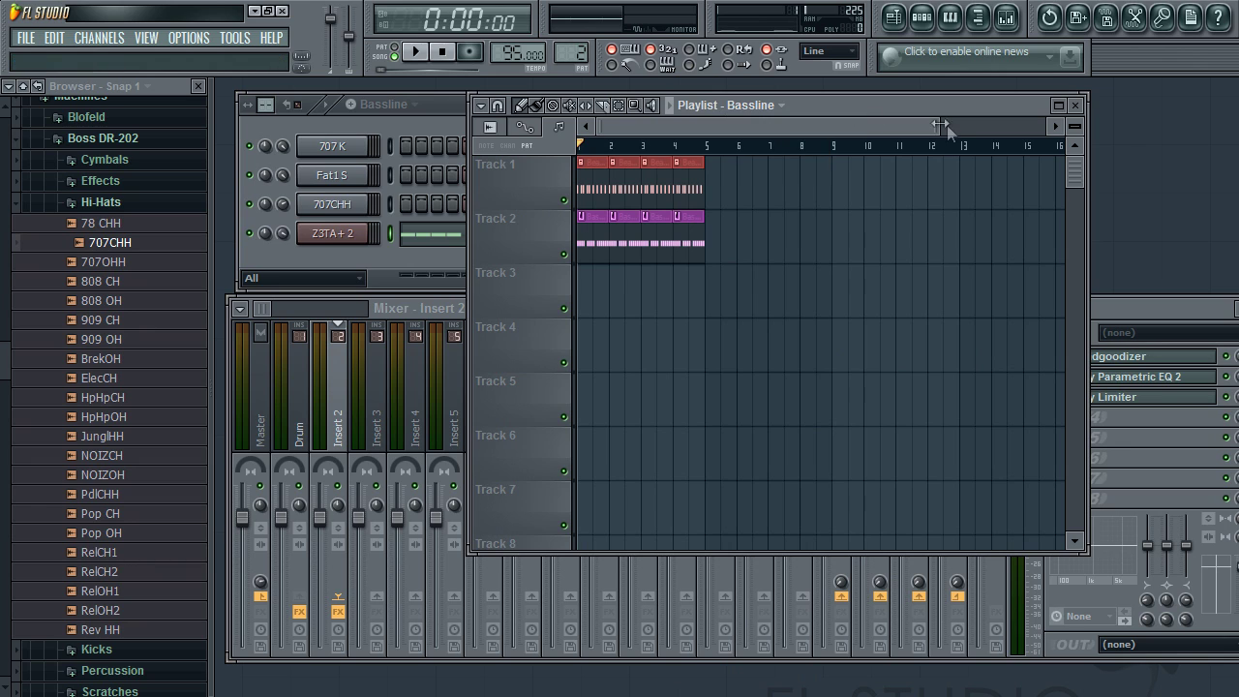
drag(941, 127, 1036, 132)
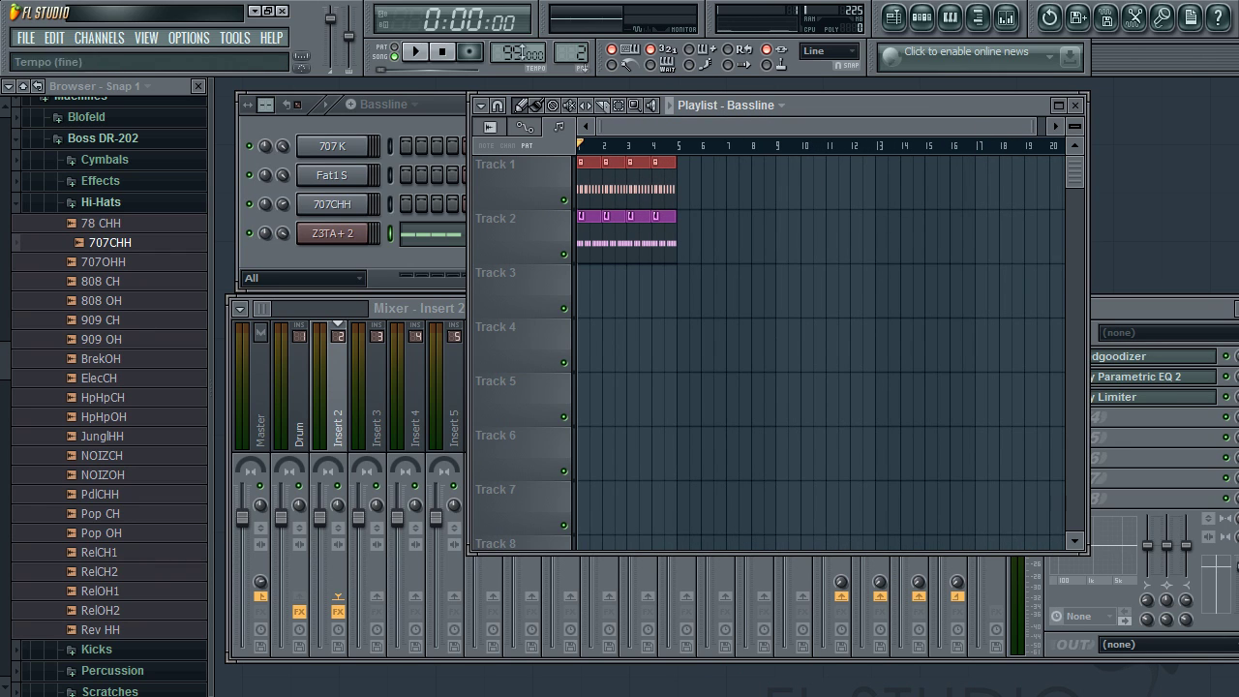
click(451, 107)
click(890, 105)
click(100, 38)
mouse_move(106, 60)
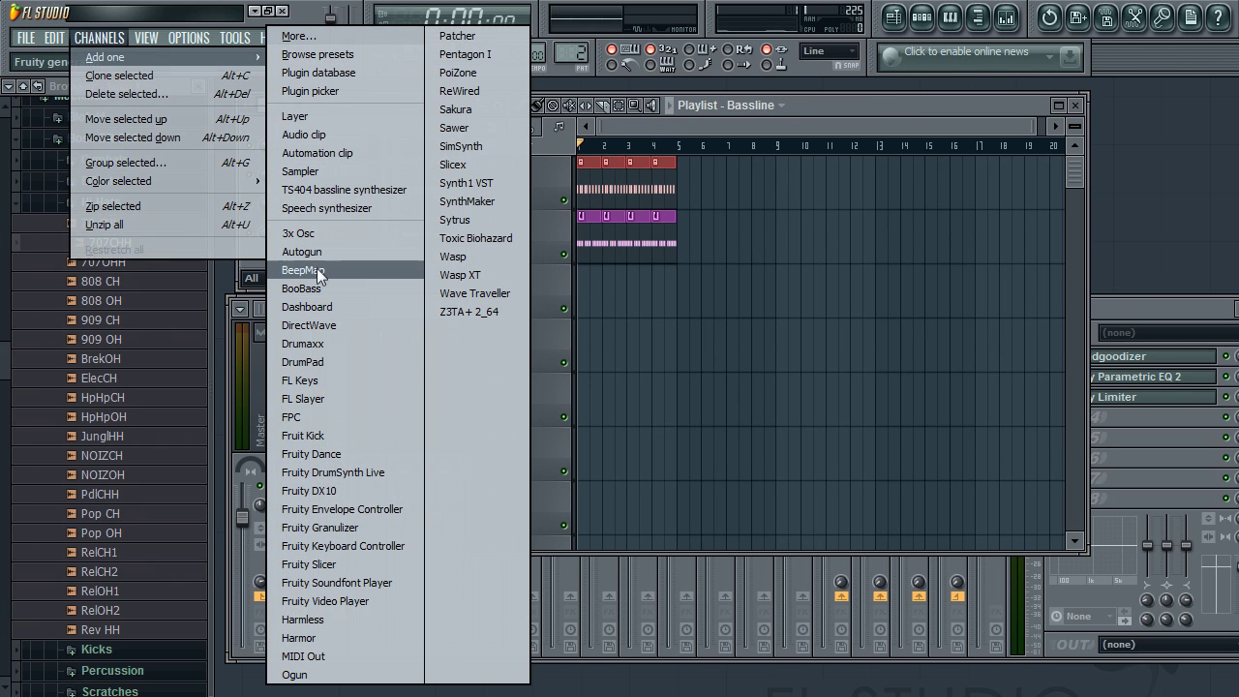
click(489, 313)
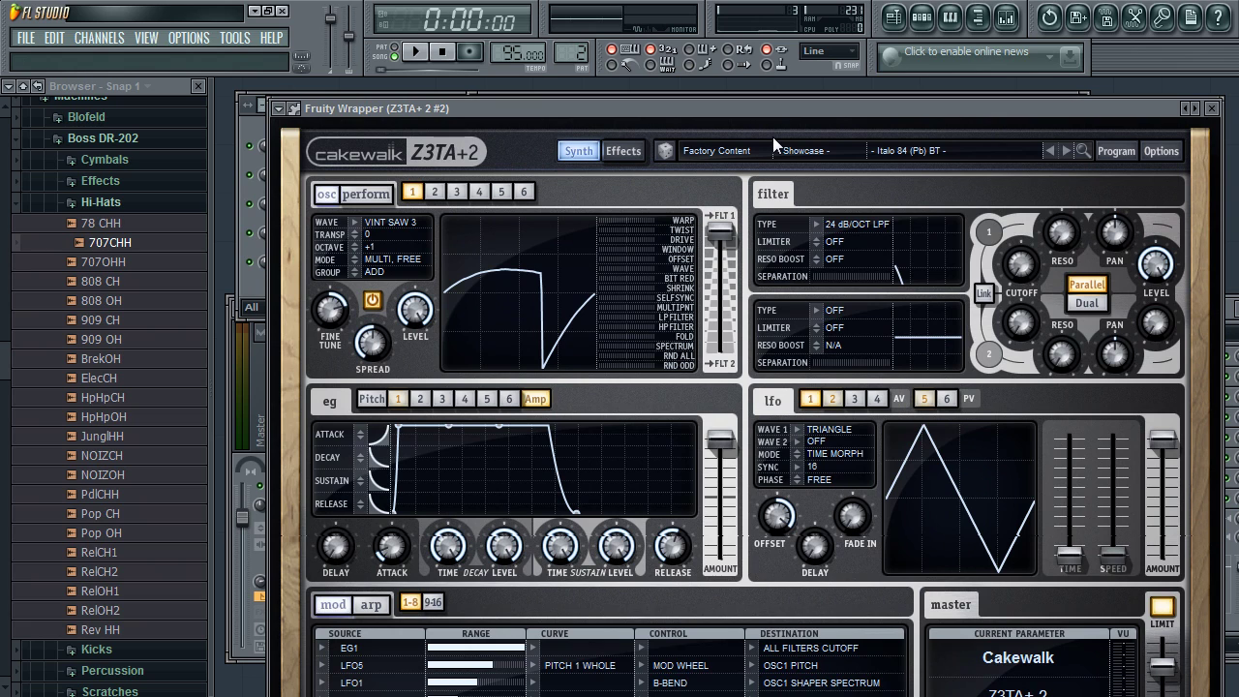
Step: Switch the new Z3TA+ 2 from the Showcase bank to the factory Leads Soft bank with 70s Funk Lead XS, and close the plugin
click(894, 149)
click(888, 126)
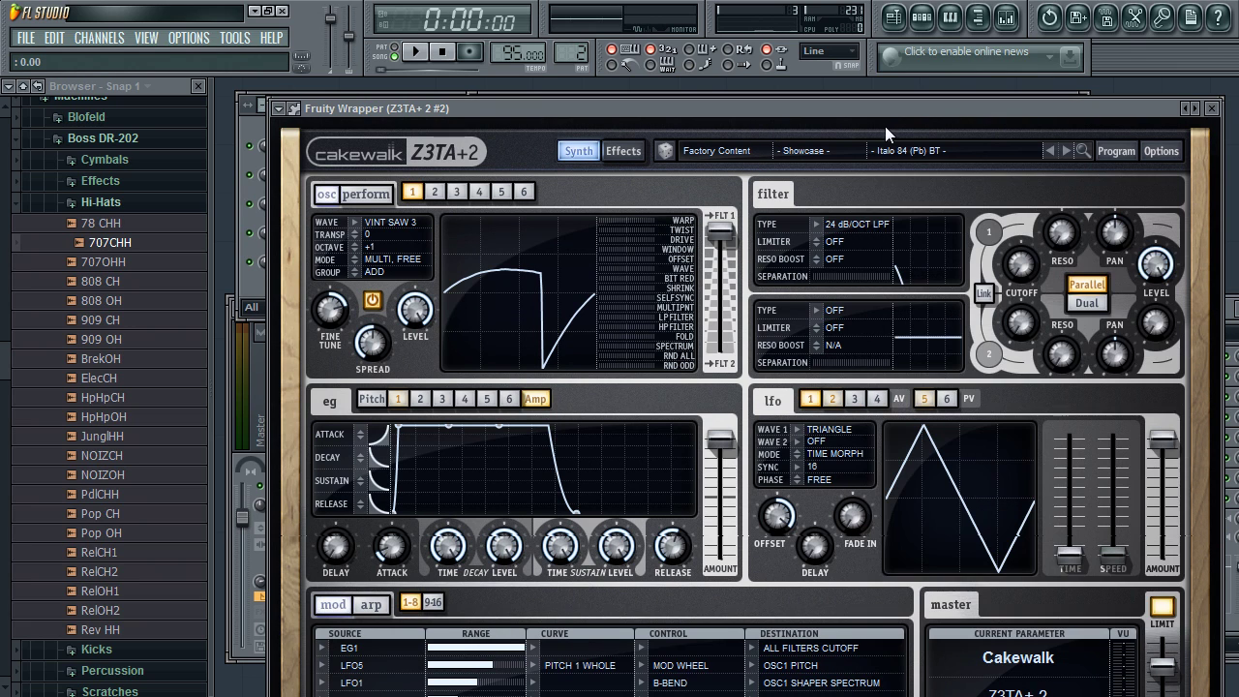
click(722, 152)
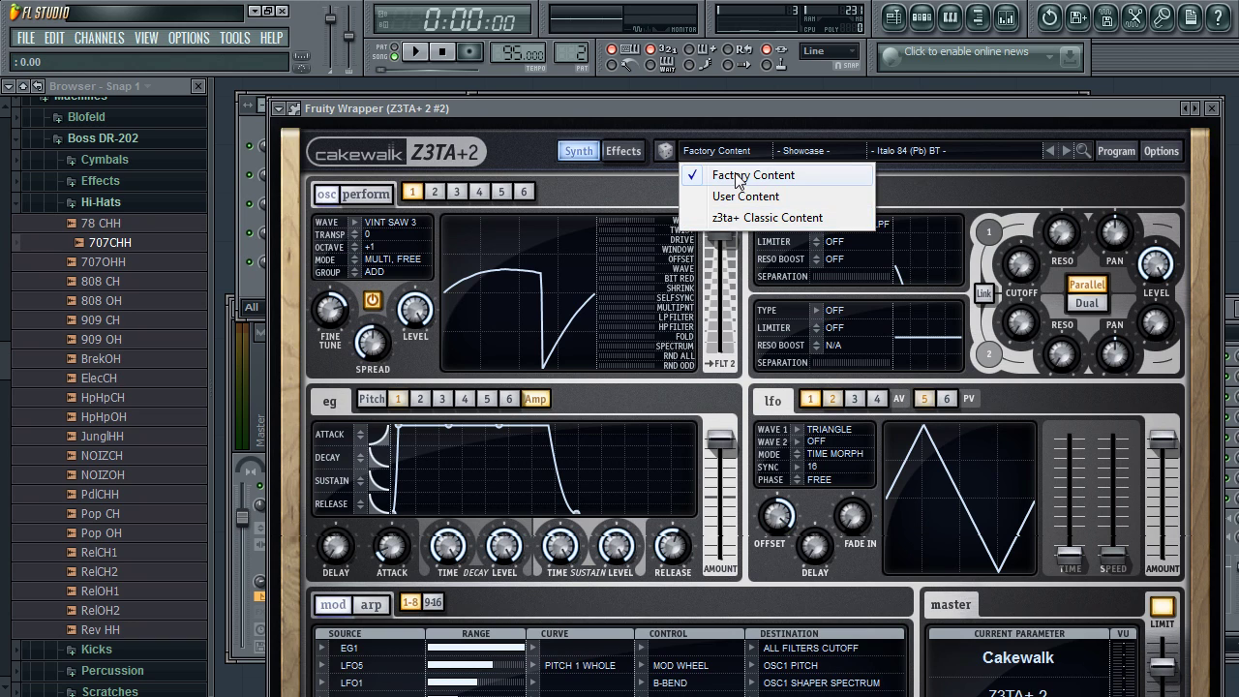
click(790, 147)
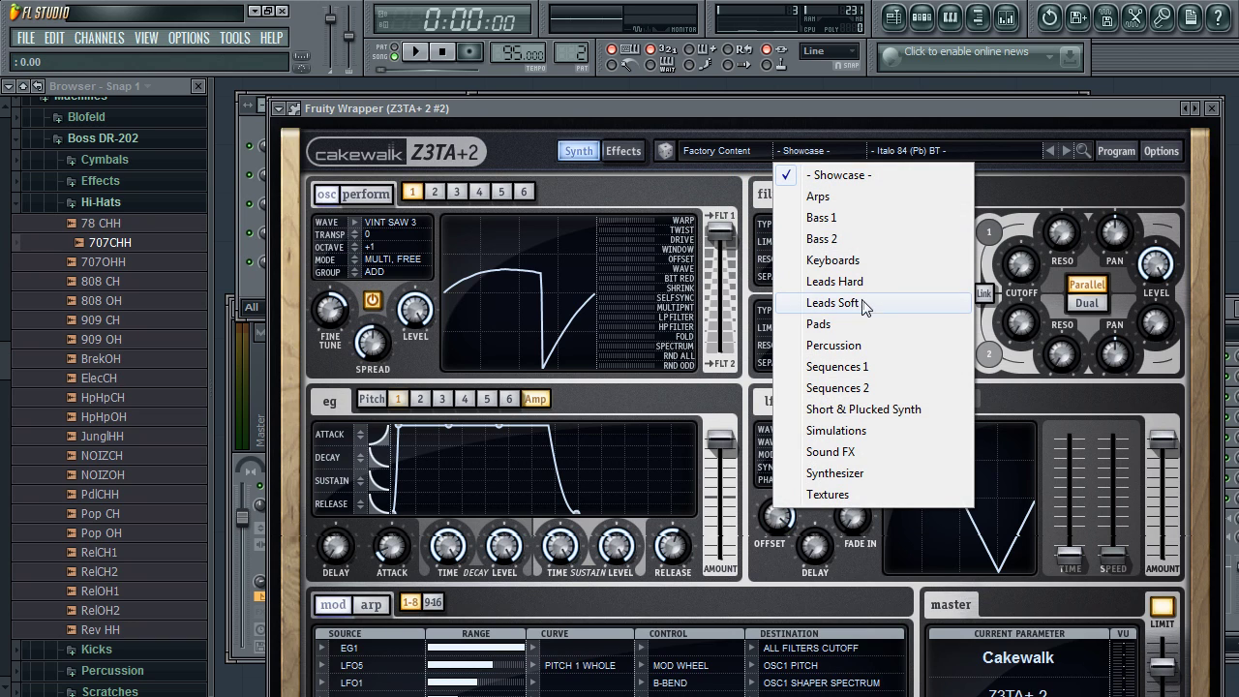
click(867, 303)
click(1211, 108)
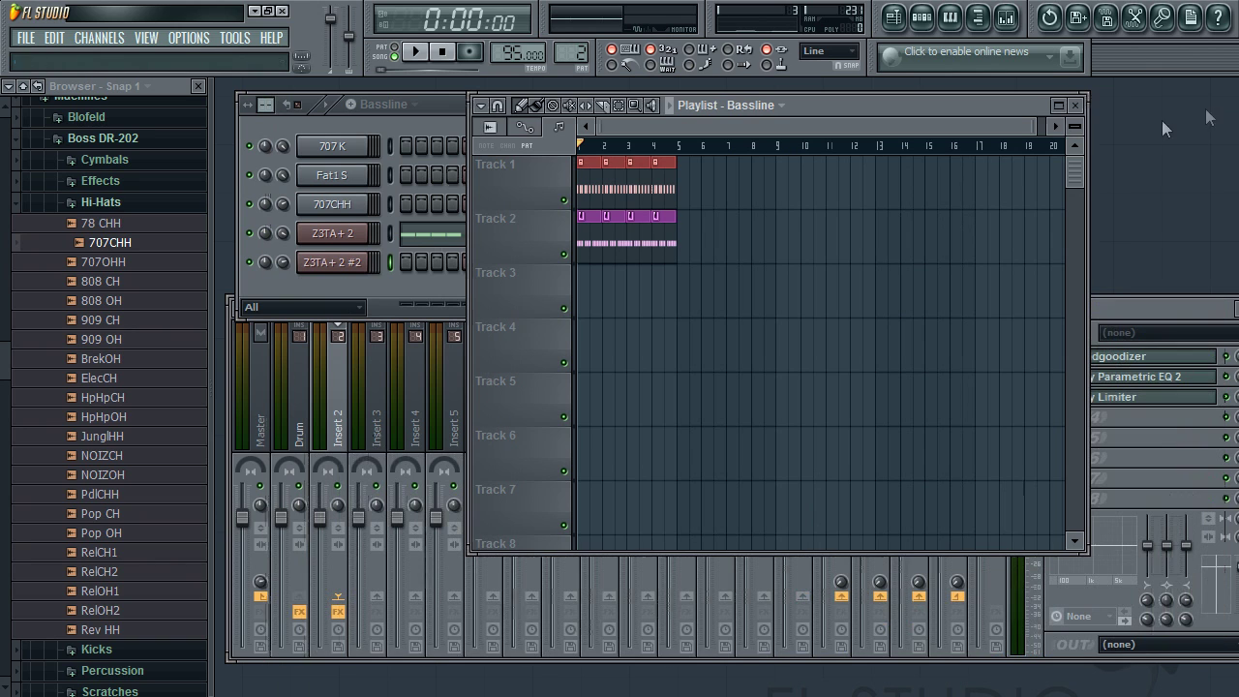
Step: Bring the mixer forward and route the Z3TA+ 2 #2 channel to mixer track 3 in its channel settings
click(447, 102)
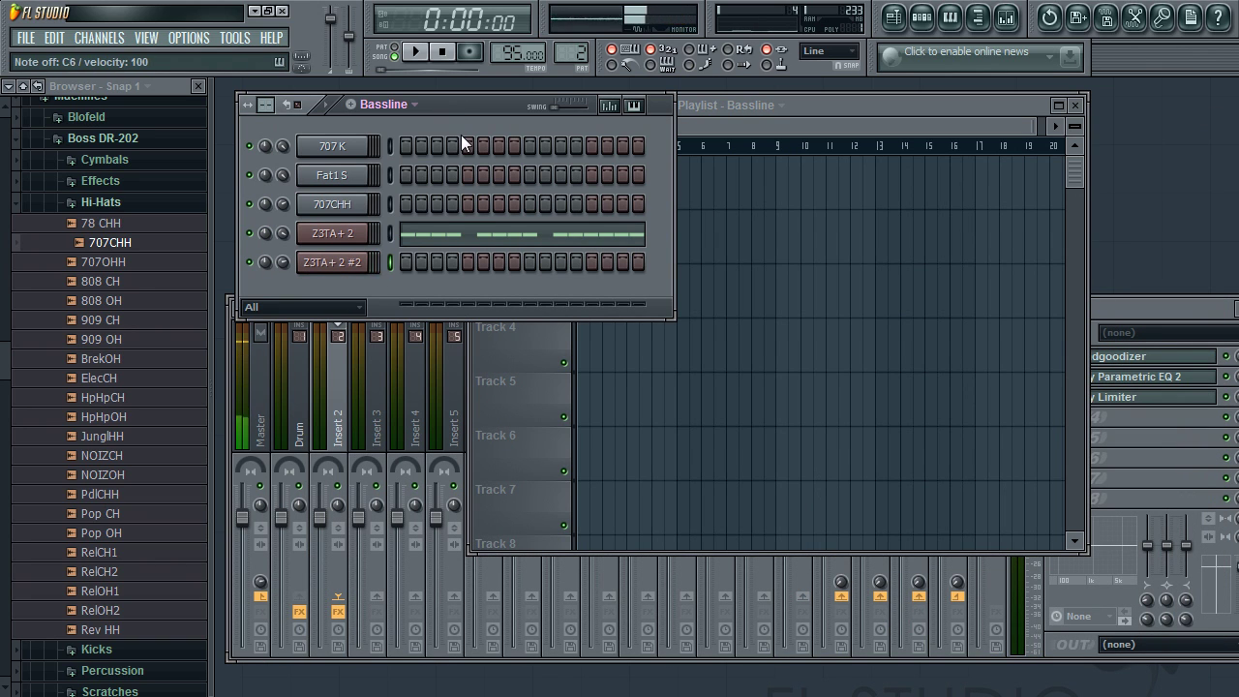
mouse_move(1152, 307)
mouse_down()
mouse_move(1142, 337)
mouse_move(1160, 321)
mouse_up()
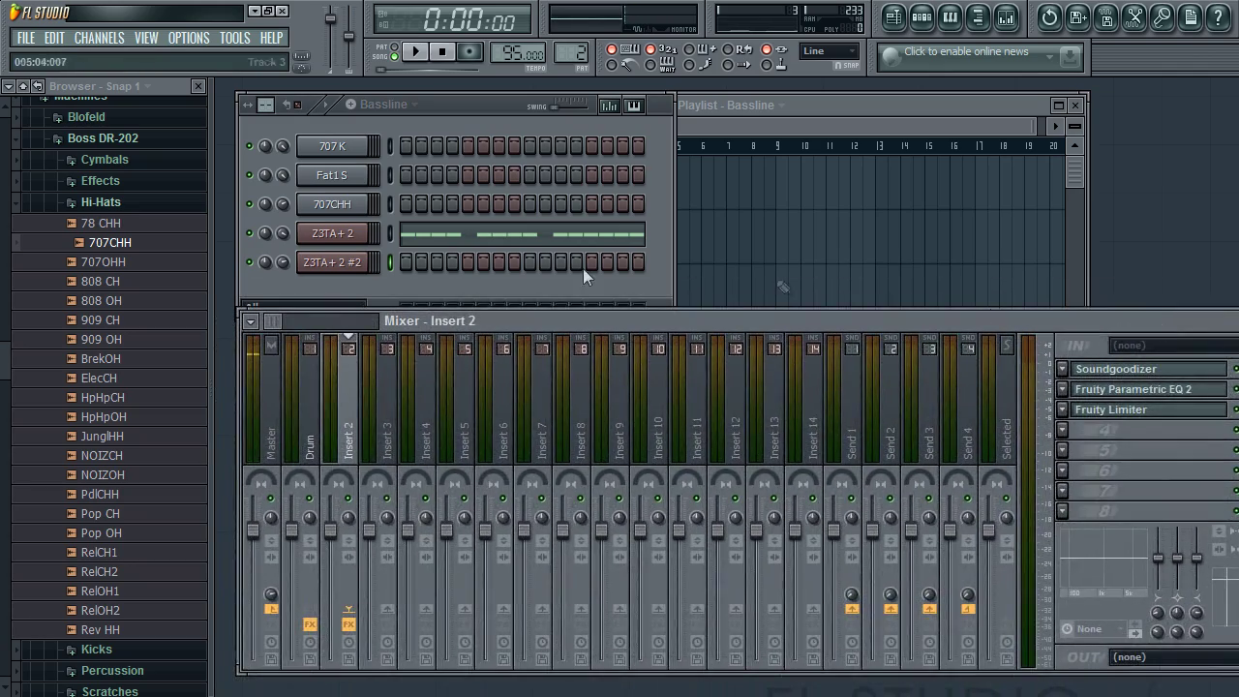
click(332, 262)
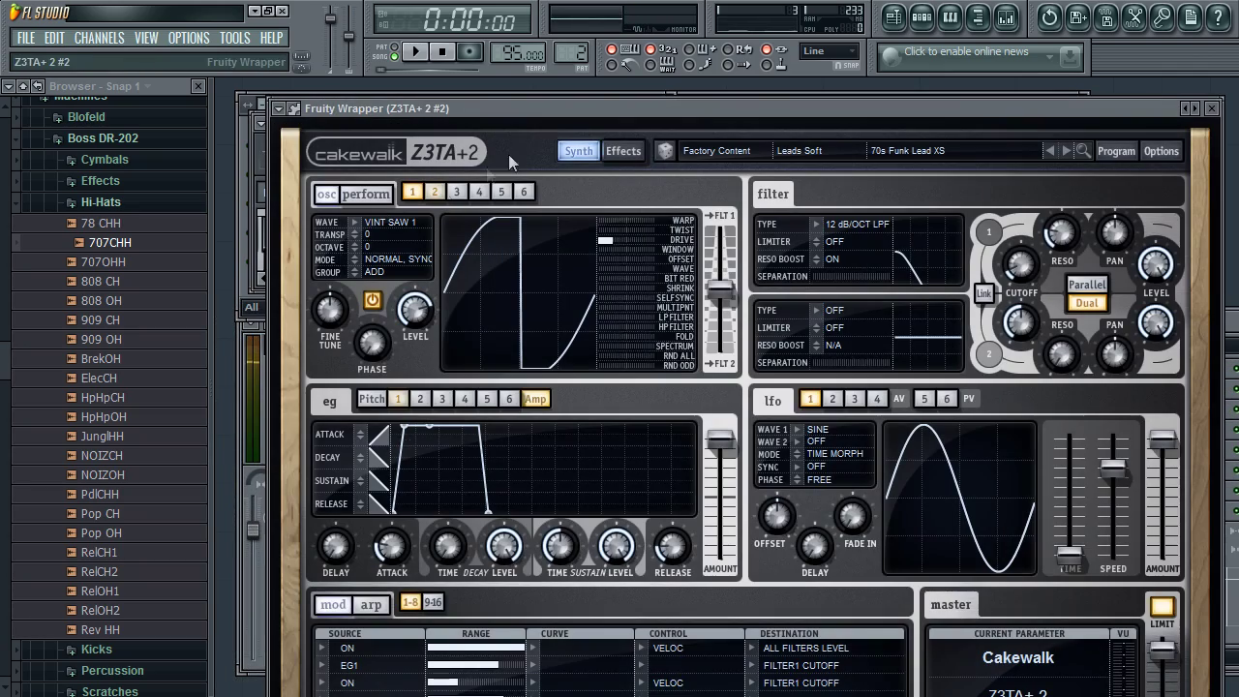
click(1211, 108)
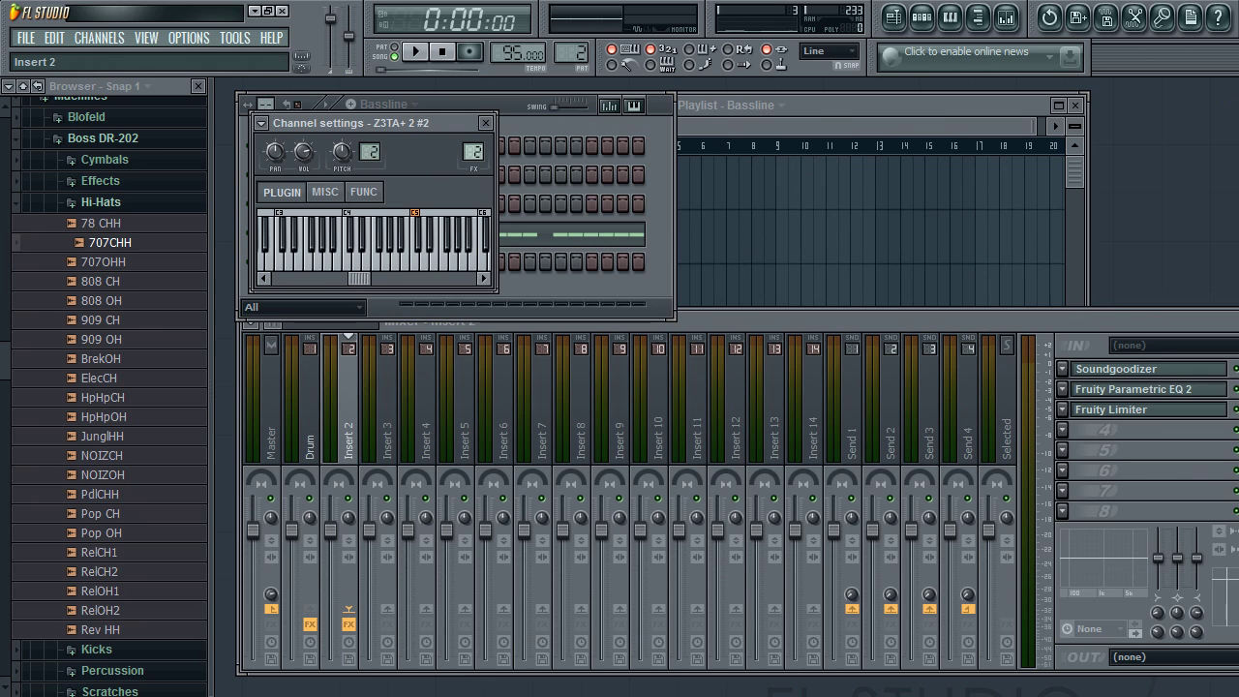
Step: Name mixer insert 2 Bassline and insert 3 Synth, and close the channel settings
double_click(337, 418)
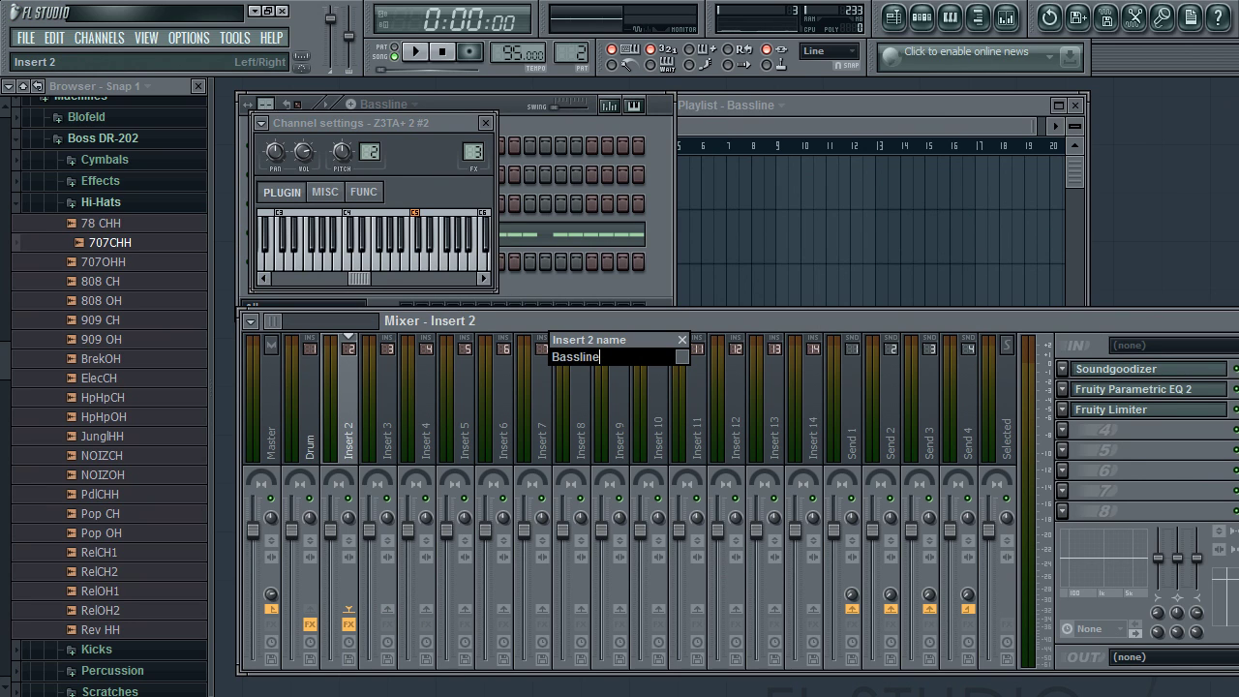
key(Return)
double_click(386, 403)
text(Synth)
key(Return)
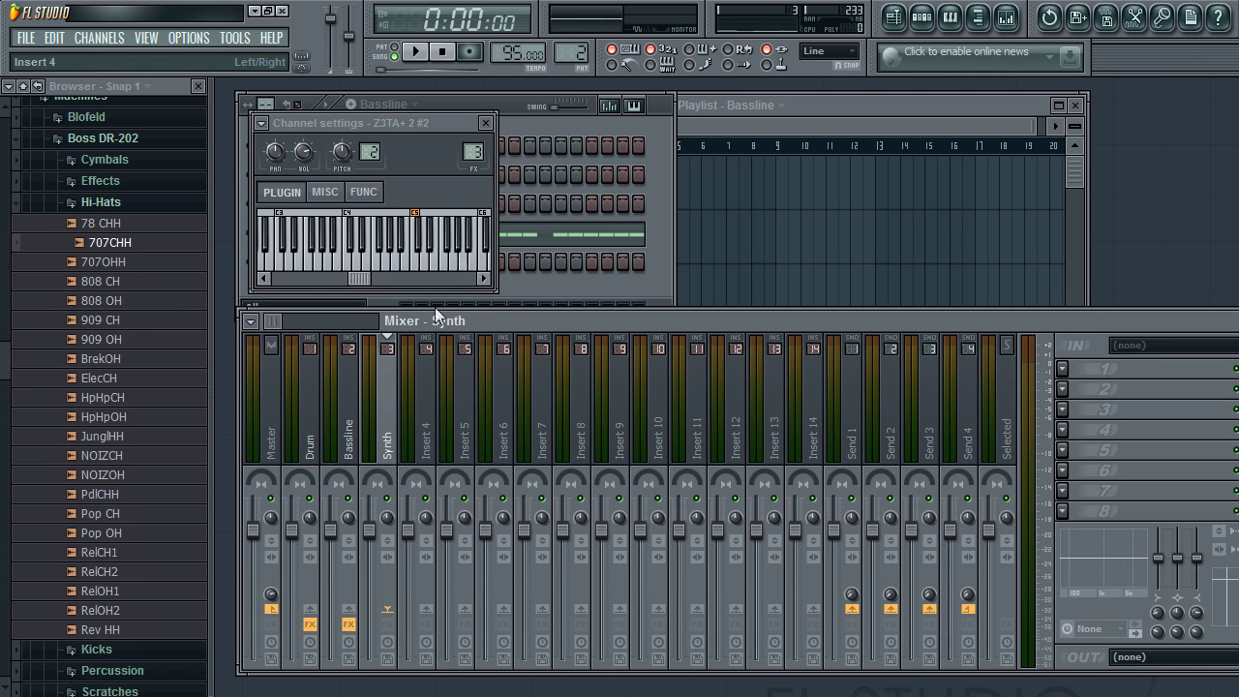
click(487, 124)
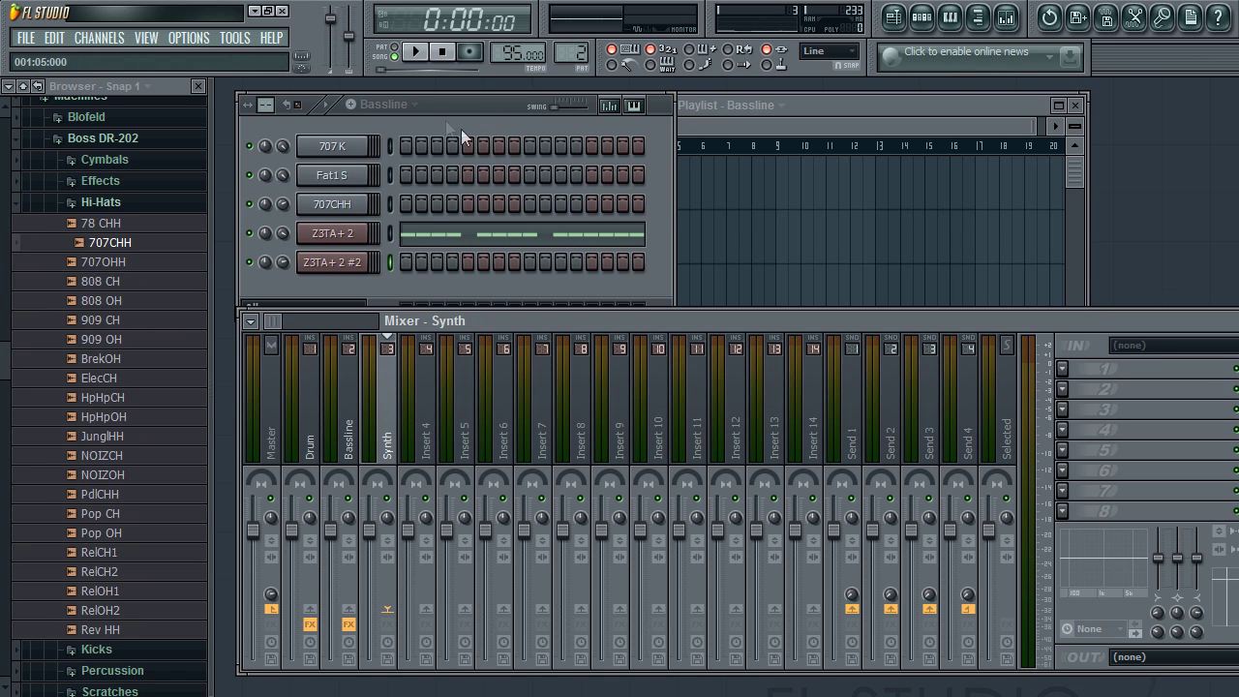
Step: Load Fruity Parametric EQ 2 on the Synth track, pulling band 2 down to the lowest frequency and gain and dipping band 4 slightly
click(1075, 369)
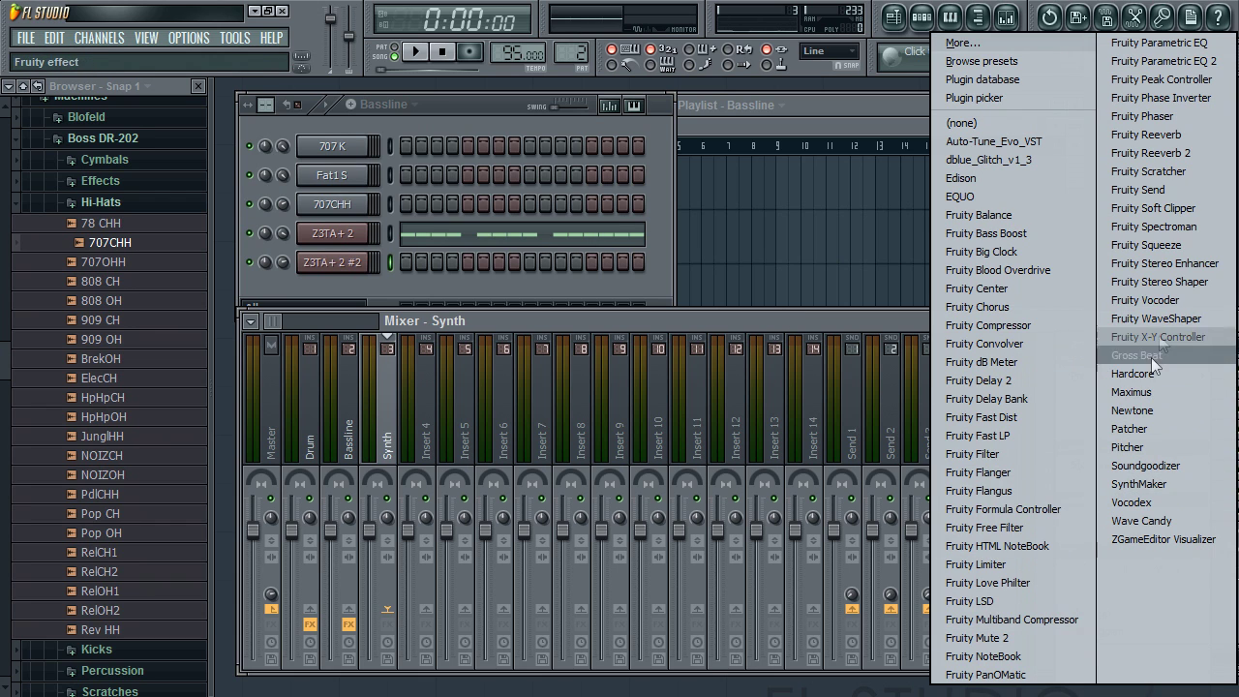
click(1137, 60)
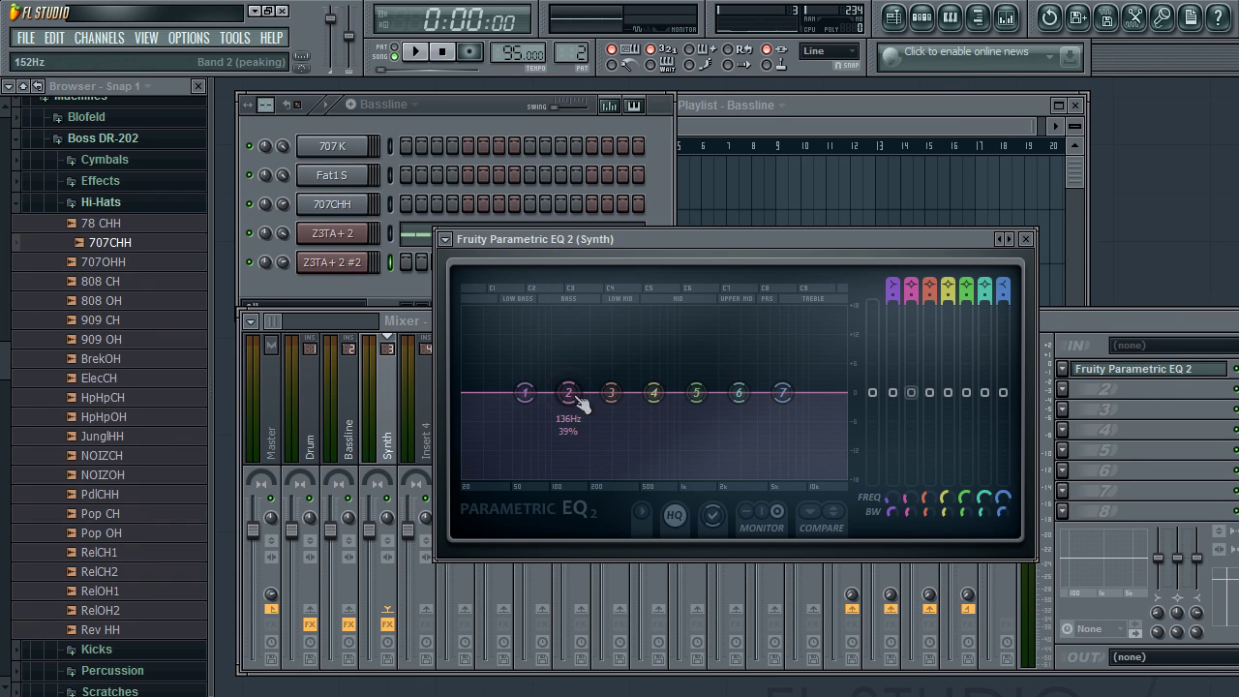
drag(568, 392, 464, 475)
drag(653, 392, 655, 398)
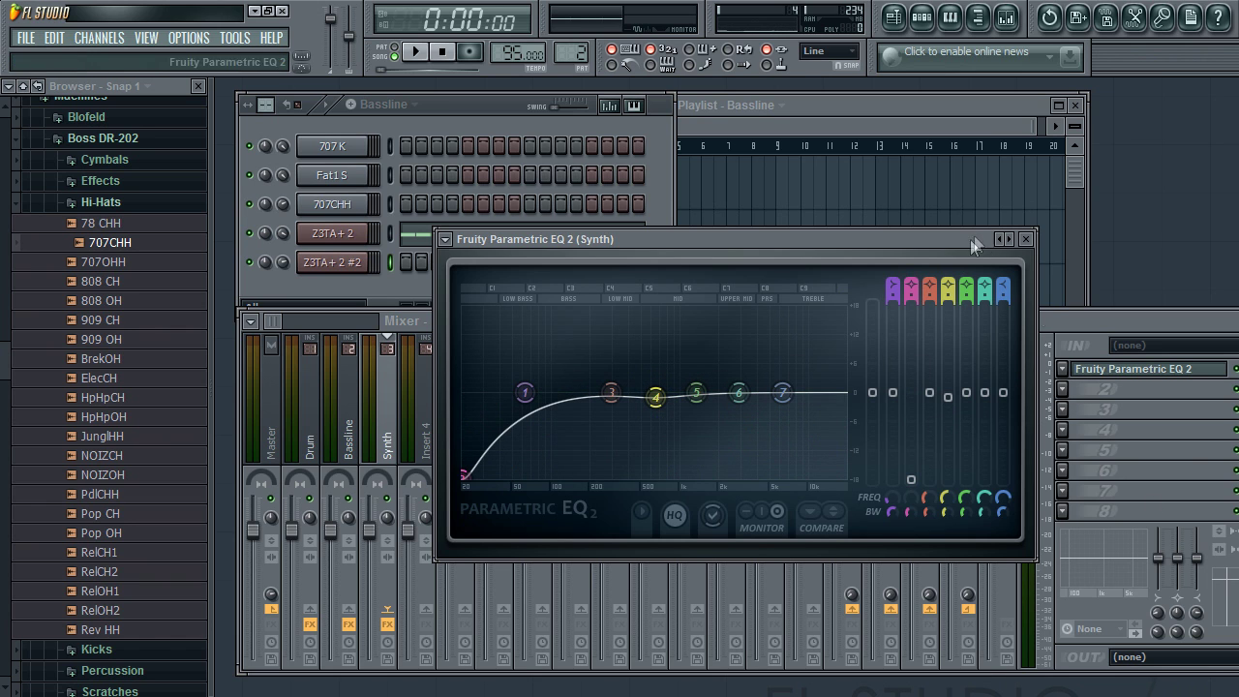
click(1025, 239)
Step: Load Fruity Delay 2 in the Synth track's second effect slot and close its window
click(1062, 392)
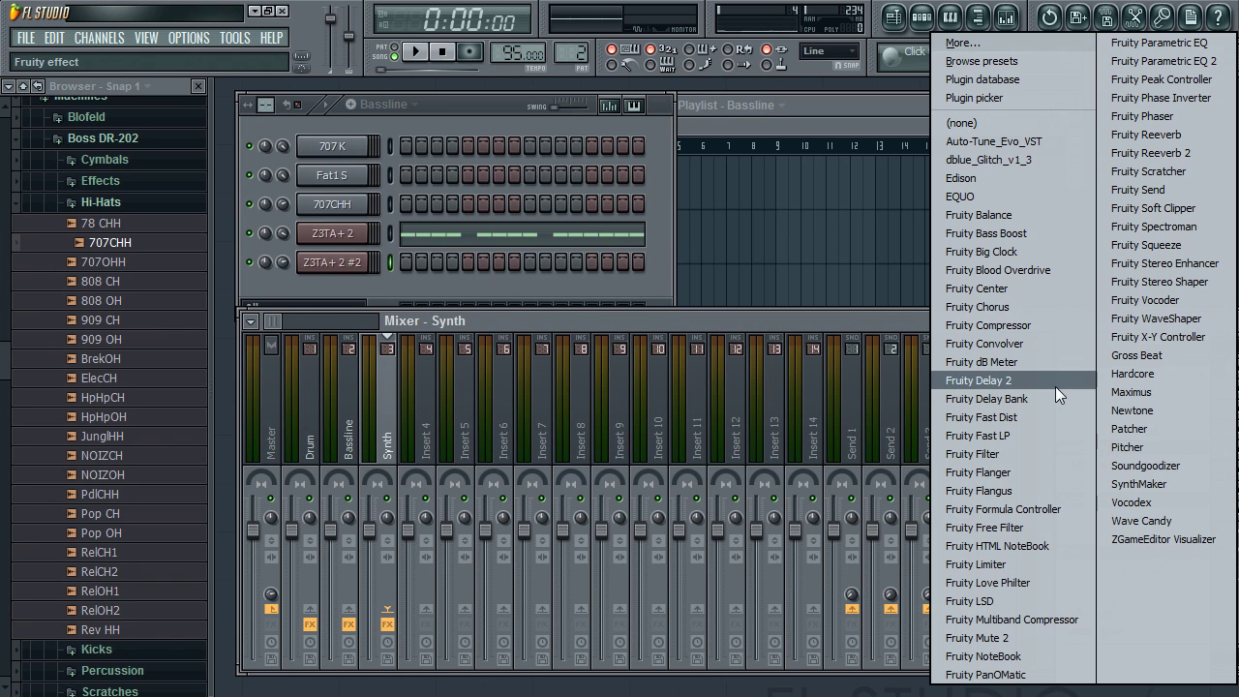
click(1055, 382)
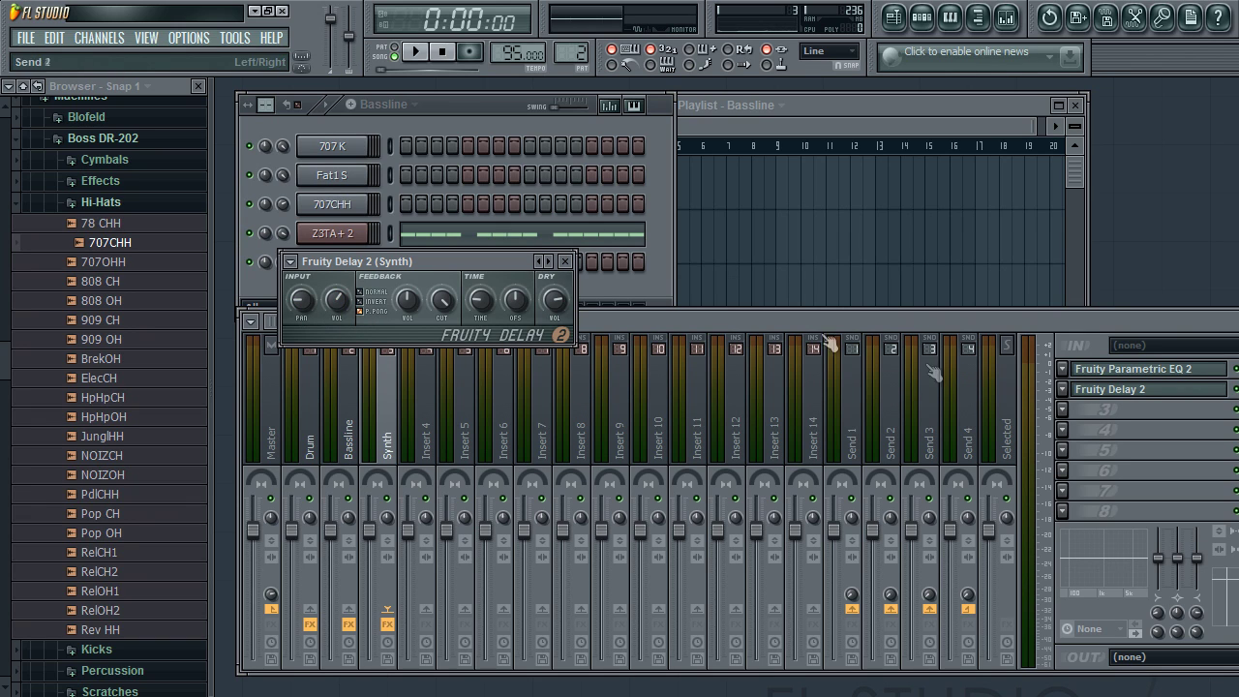
click(567, 262)
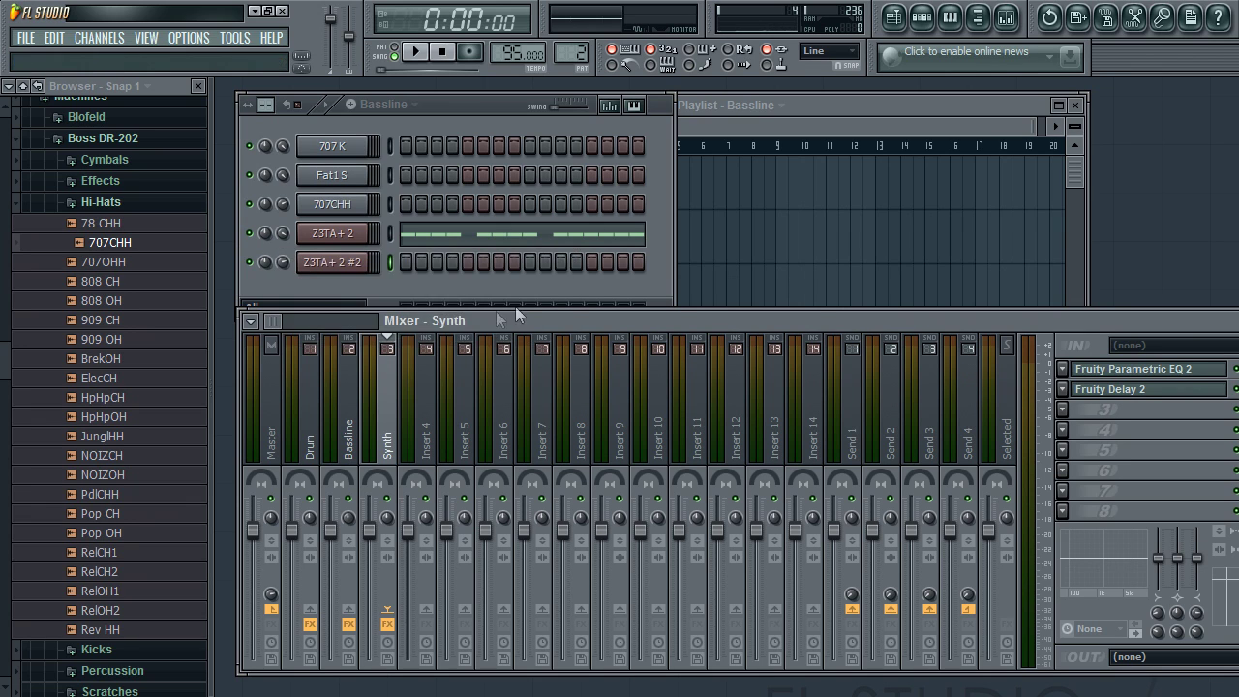
Step: Close the mixer and move the playlist window away from the channel rack
drag(1168, 319, 834, 360)
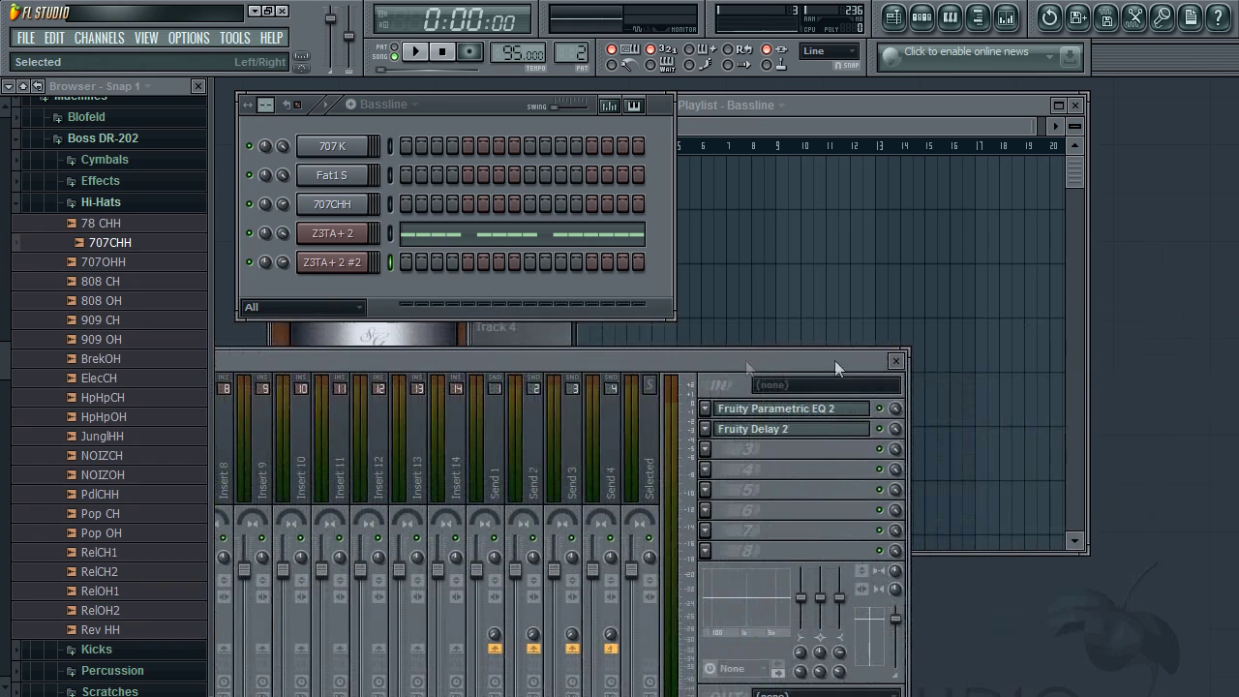
click(901, 359)
drag(835, 124, 935, 172)
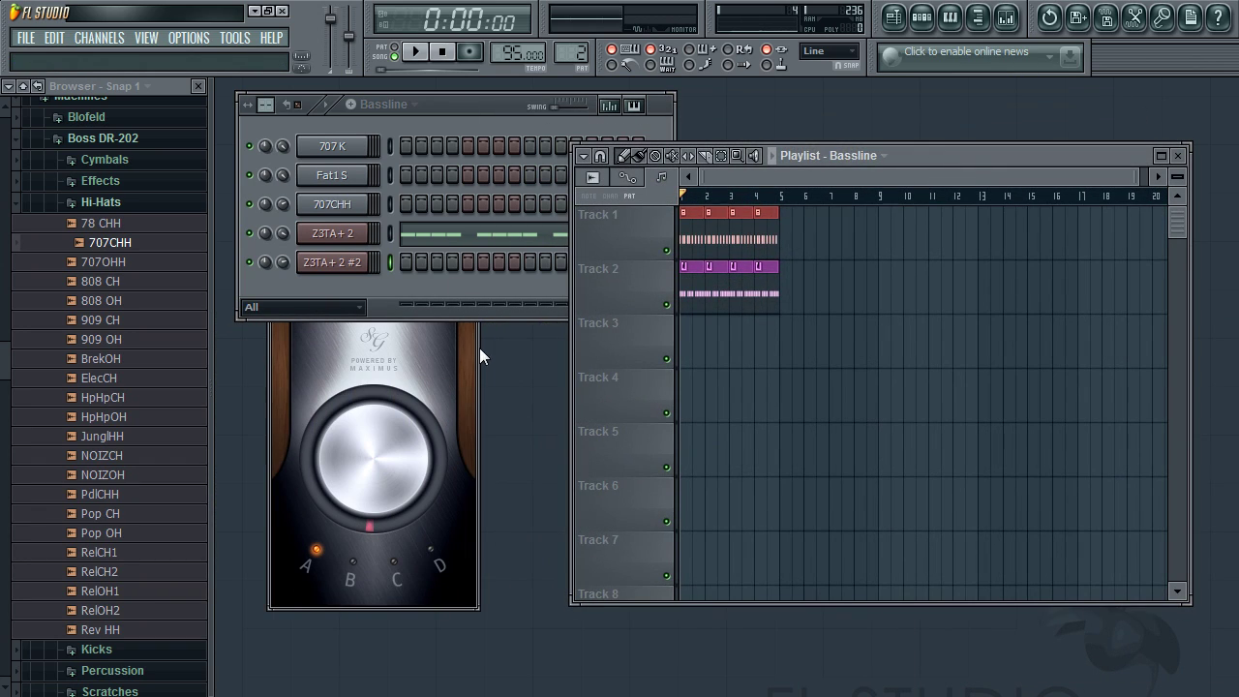
Step: Reopen the Z3TA+ 2 #2 plugin and reposition its window so its preset bar and oscillator section are fully in view
click(474, 311)
click(357, 267)
drag(504, 103, 398, 80)
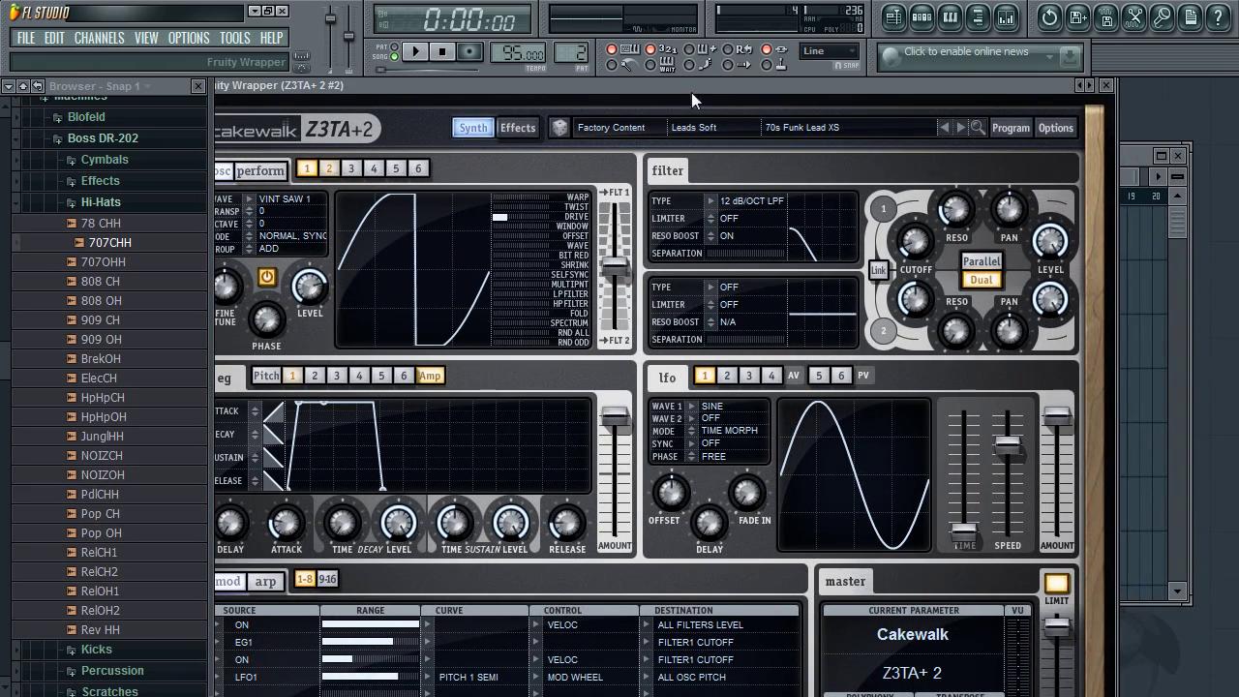
drag(690, 91, 662, 81)
drag(920, 98, 886, 98)
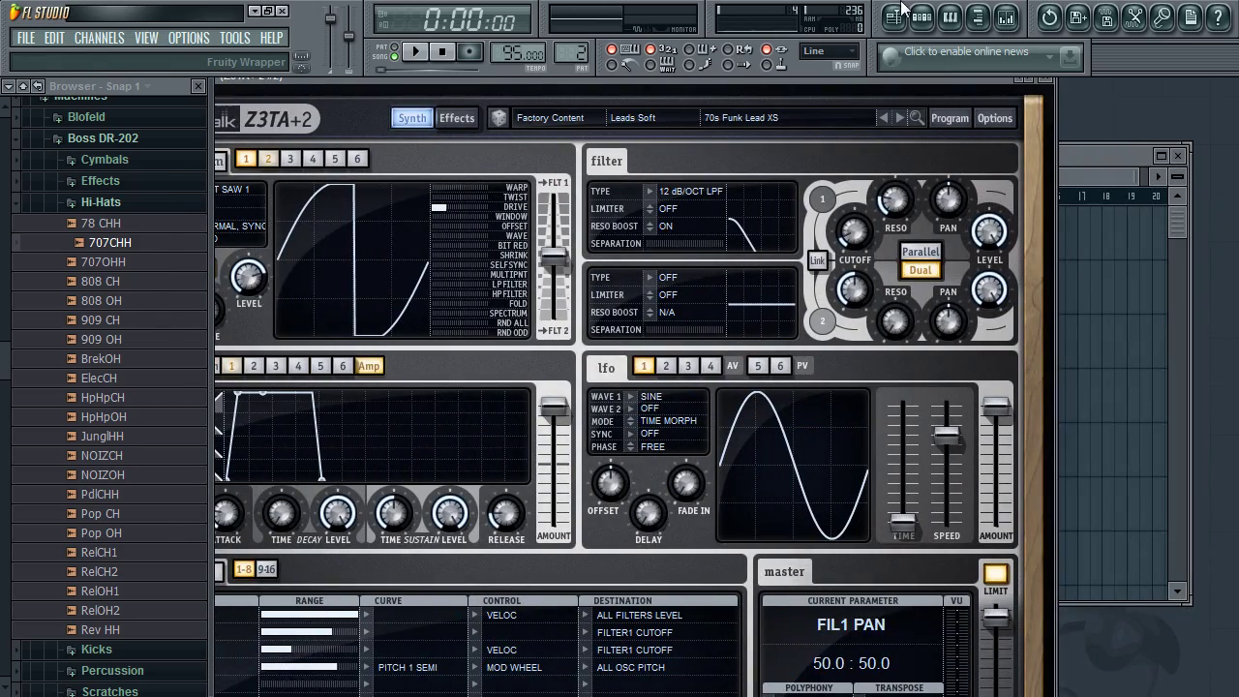
drag(767, 82, 981, 77)
drag(506, 85, 359, 40)
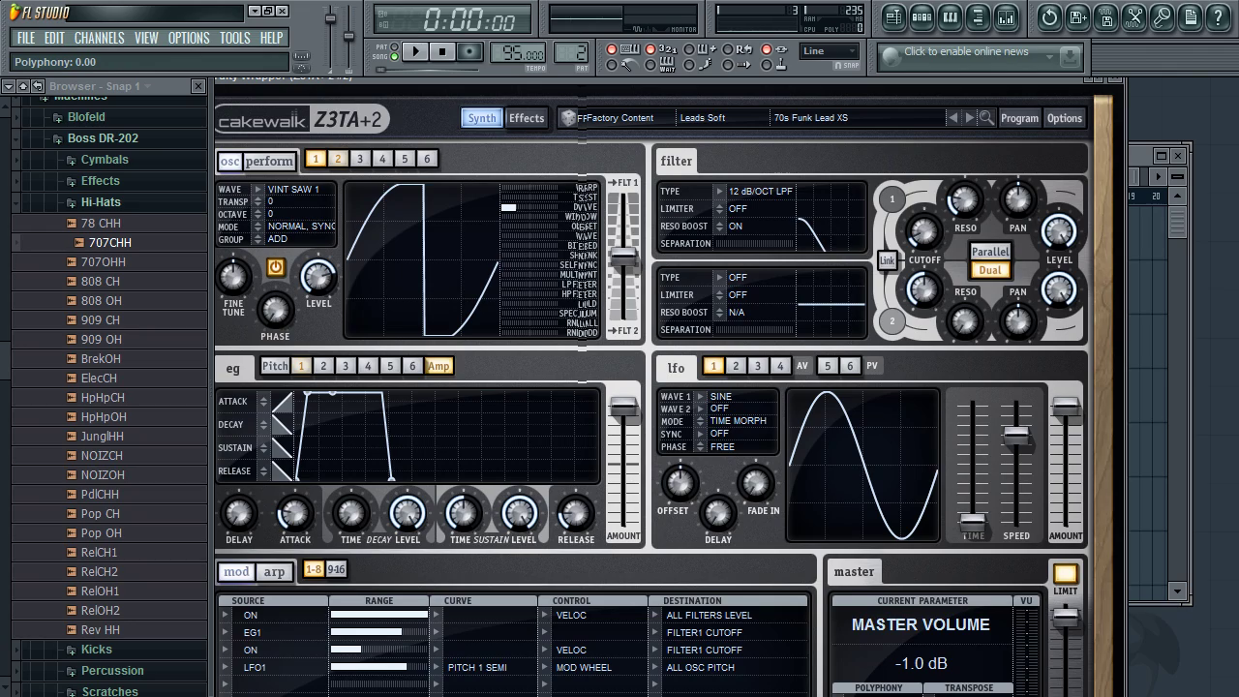
double_click(688, 80)
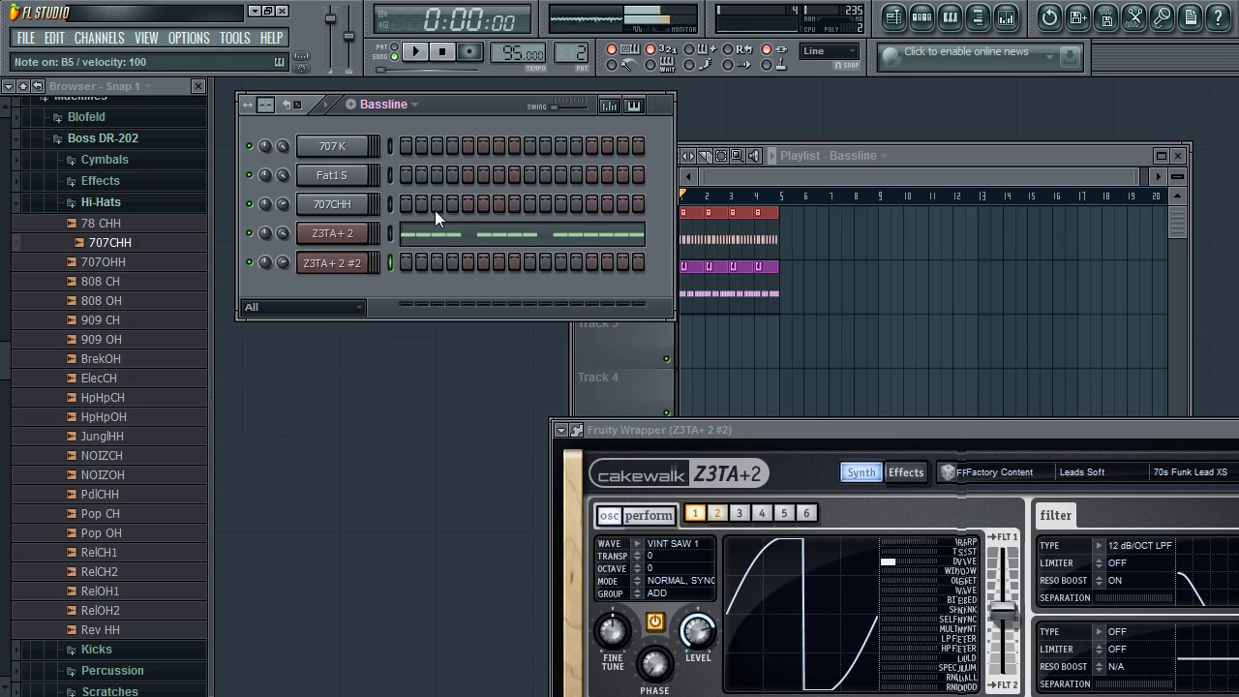
drag(730, 430, 400, 75)
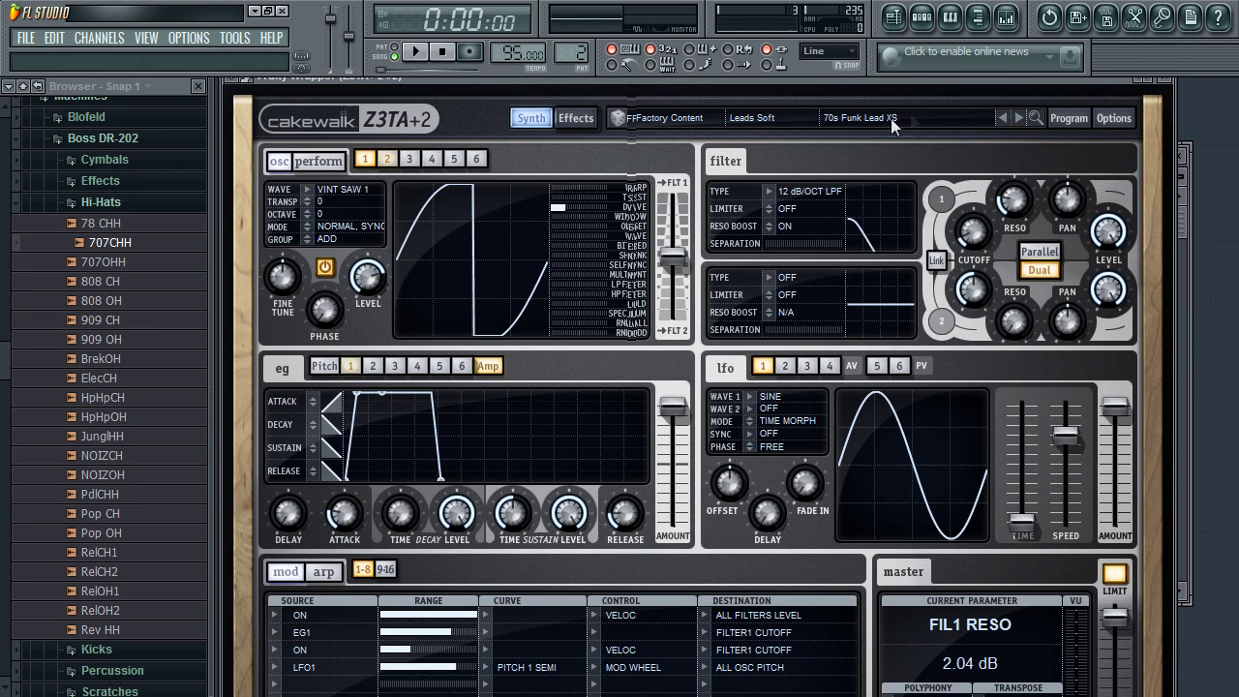
mouse_move(571, 85)
mouse_down()
mouse_move(596, 96)
mouse_move(572, 99)
mouse_up()
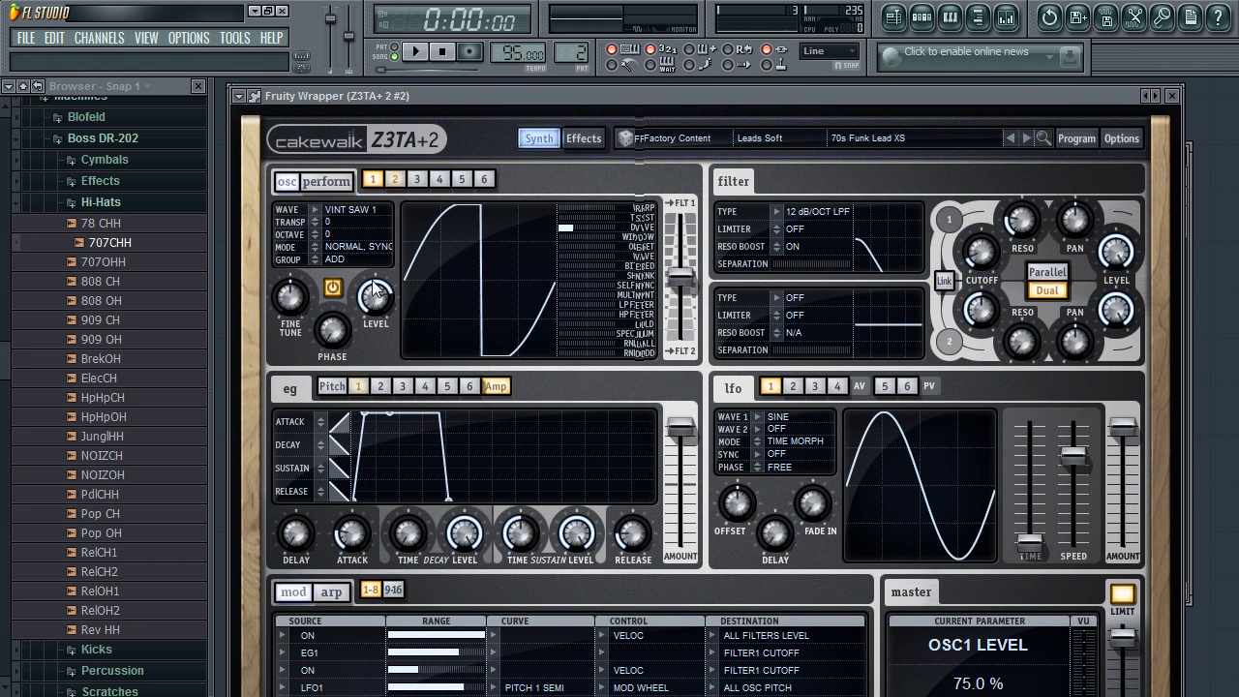
Step: In the plugin's perform section, set the portamento mode to FING, FIX and the portamento time to about 0.162 s, closing the plugin
click(333, 179)
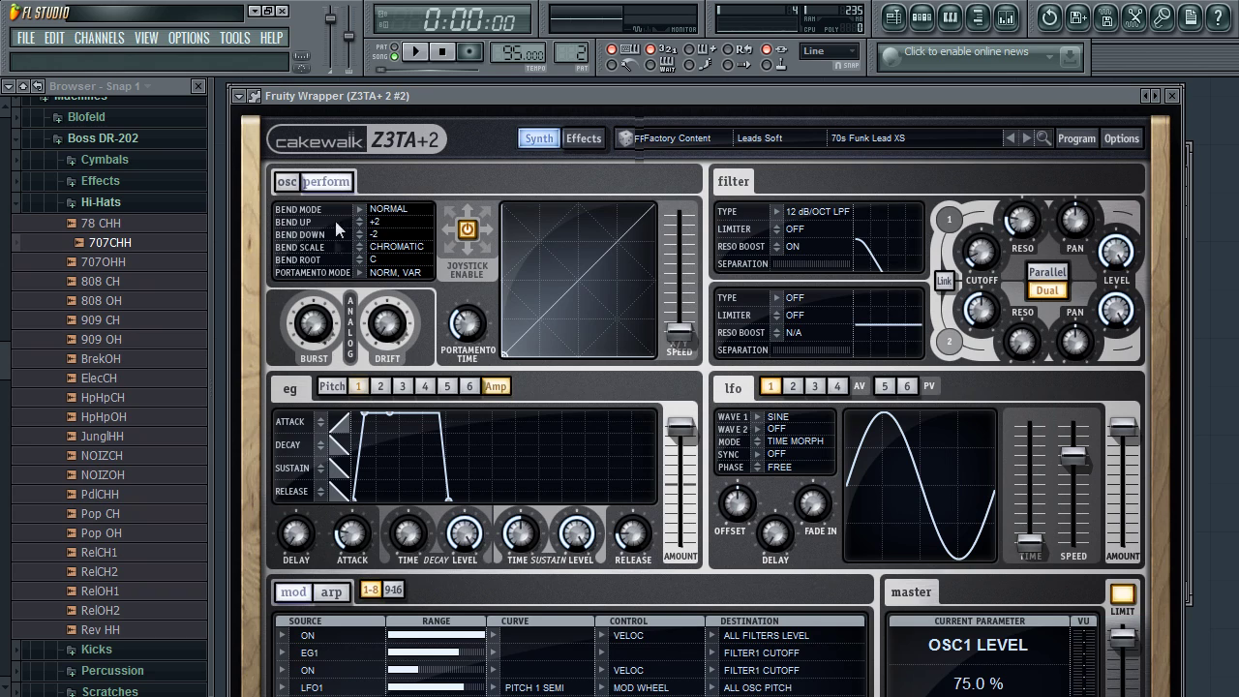
scroll(401, 276, up, 3)
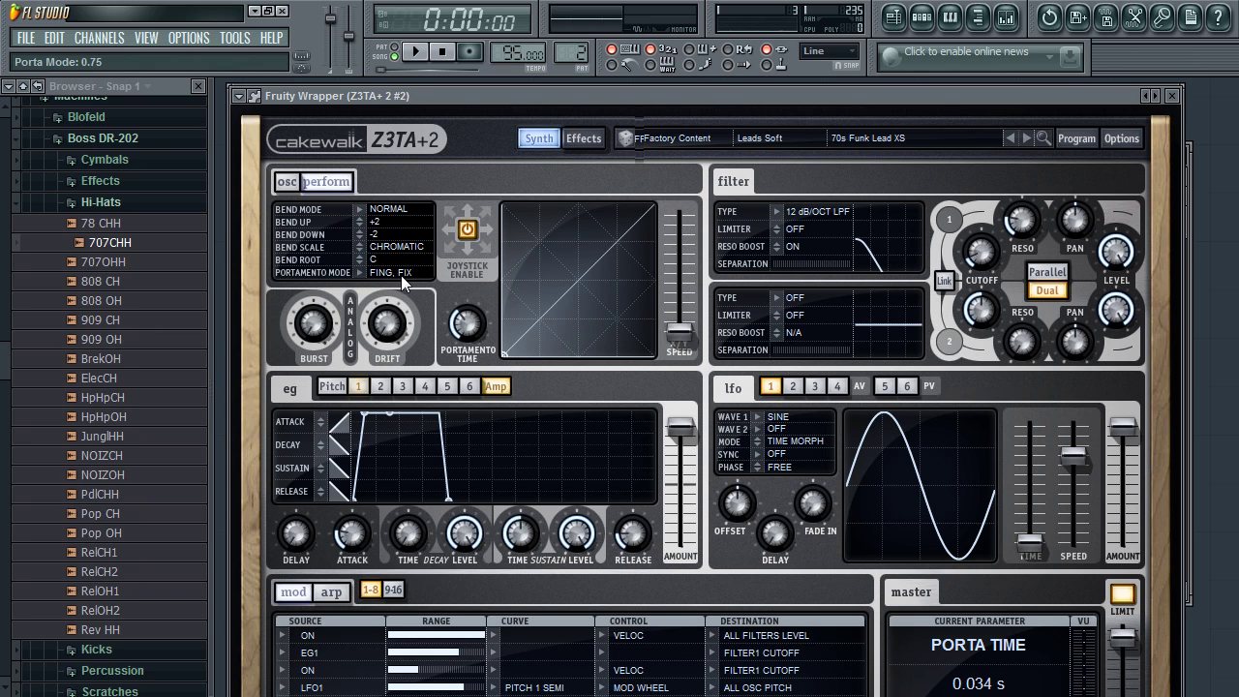
drag(447, 304, 486, 298)
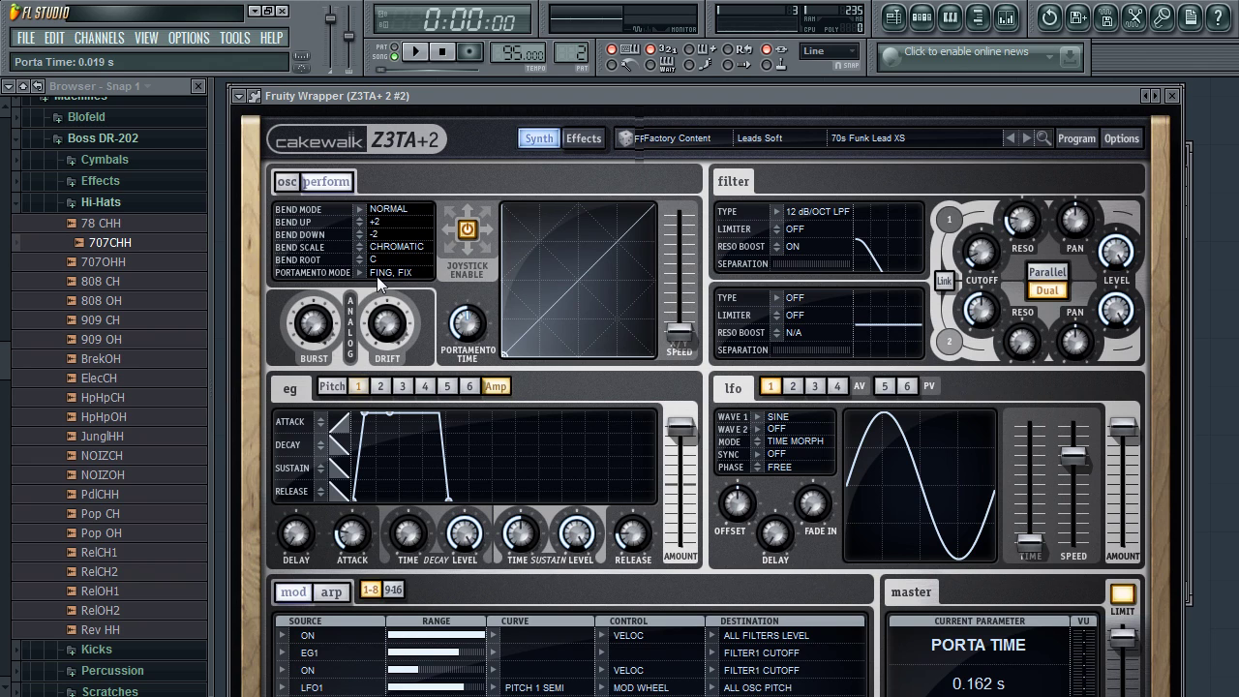
click(1172, 95)
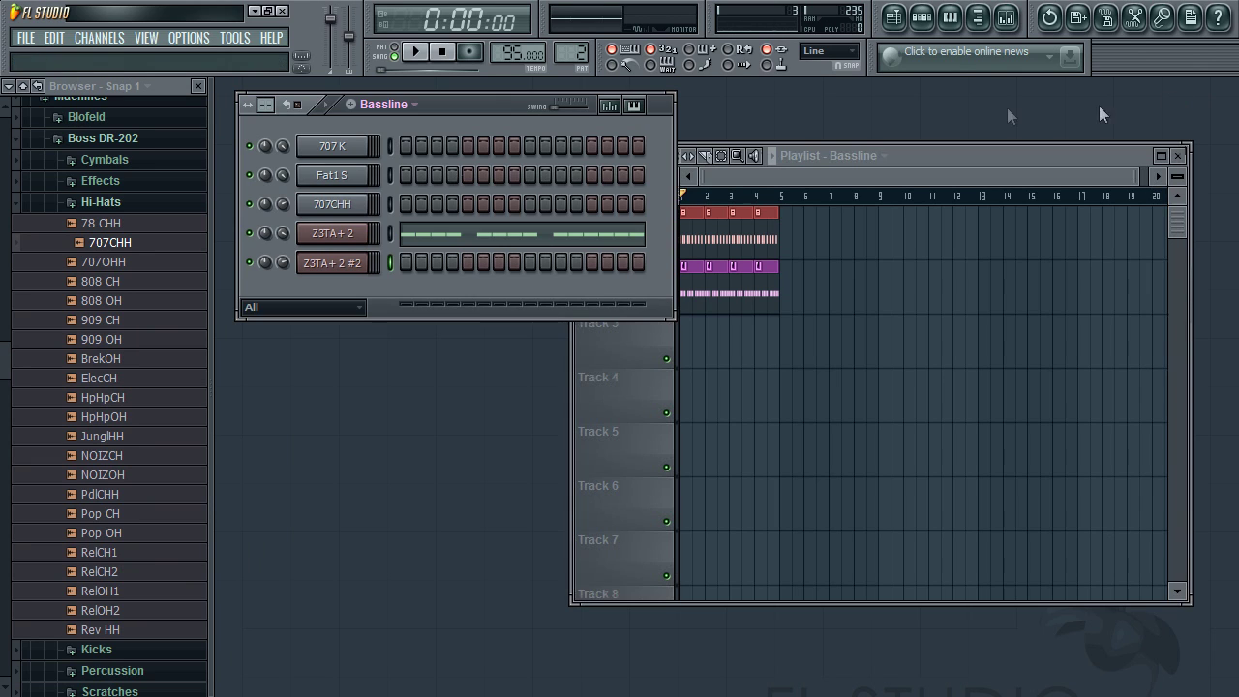
Step: Create a new empty pattern named Synth and place one clip of it at bar 1 on Track 3
click(908, 161)
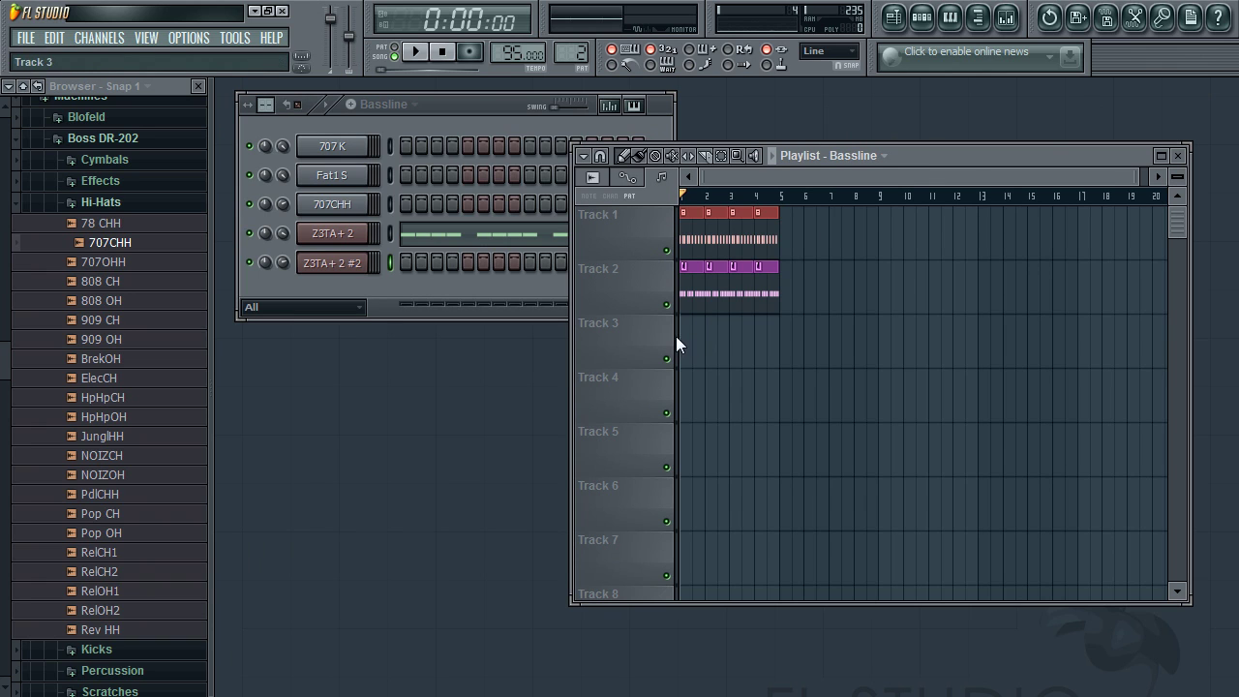
click(399, 104)
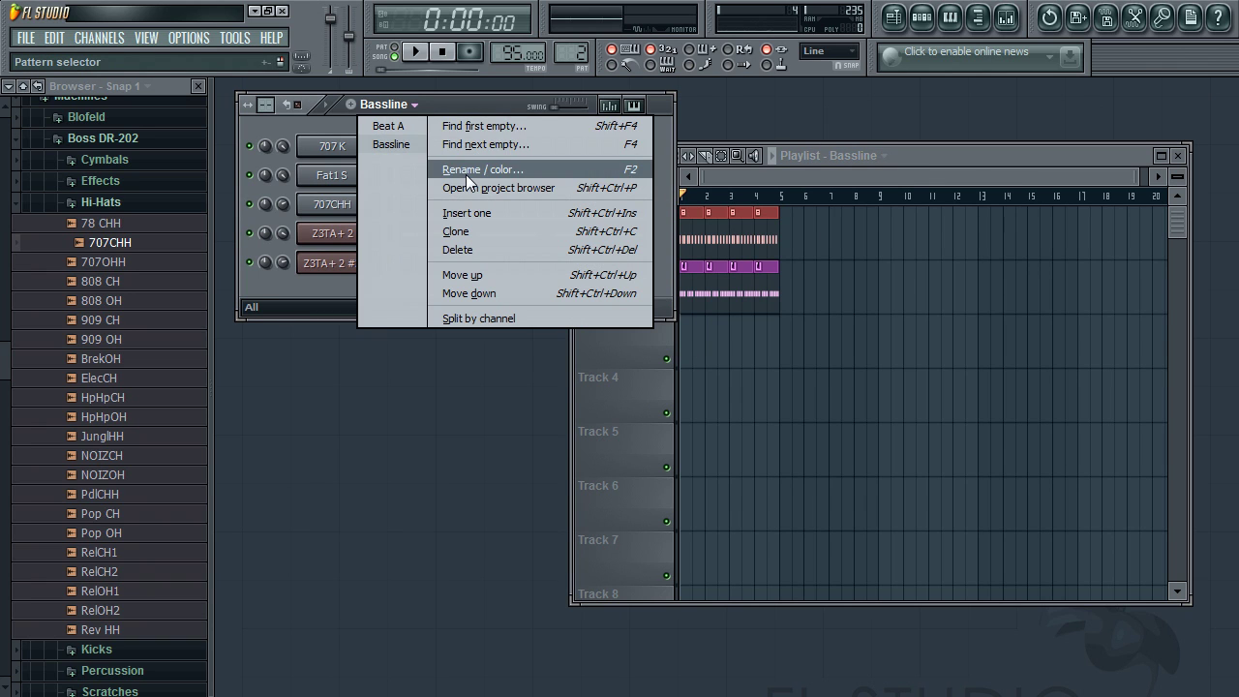
click(460, 143)
text(Synth)
key(Return)
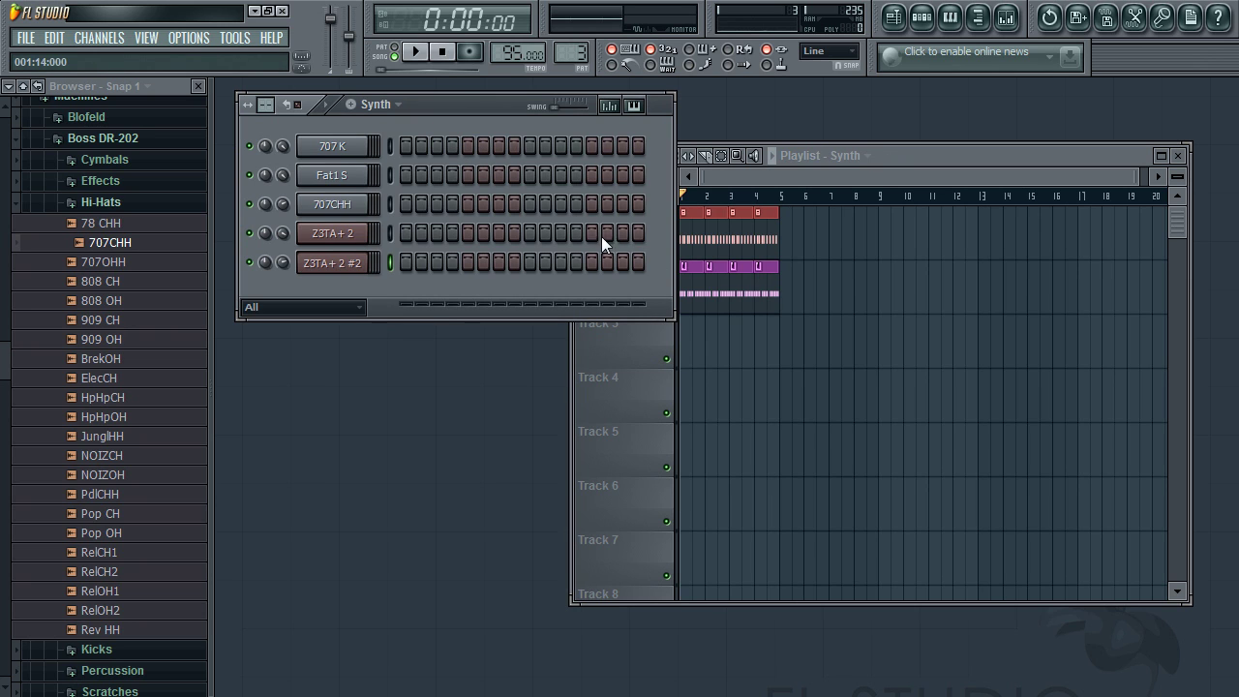
click(688, 339)
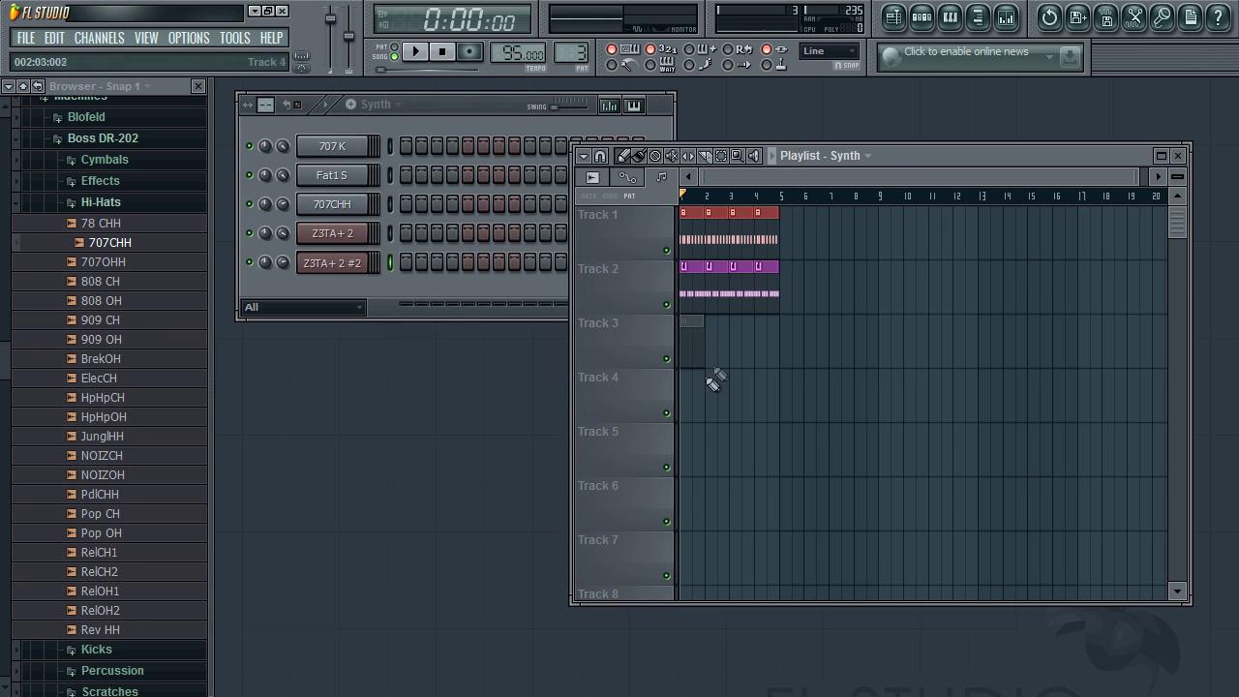
Step: Open the Z3TA+ 2 #2 channel's piano roll, extend its view to just over four bars and reposition its window
click(463, 115)
right_click(359, 263)
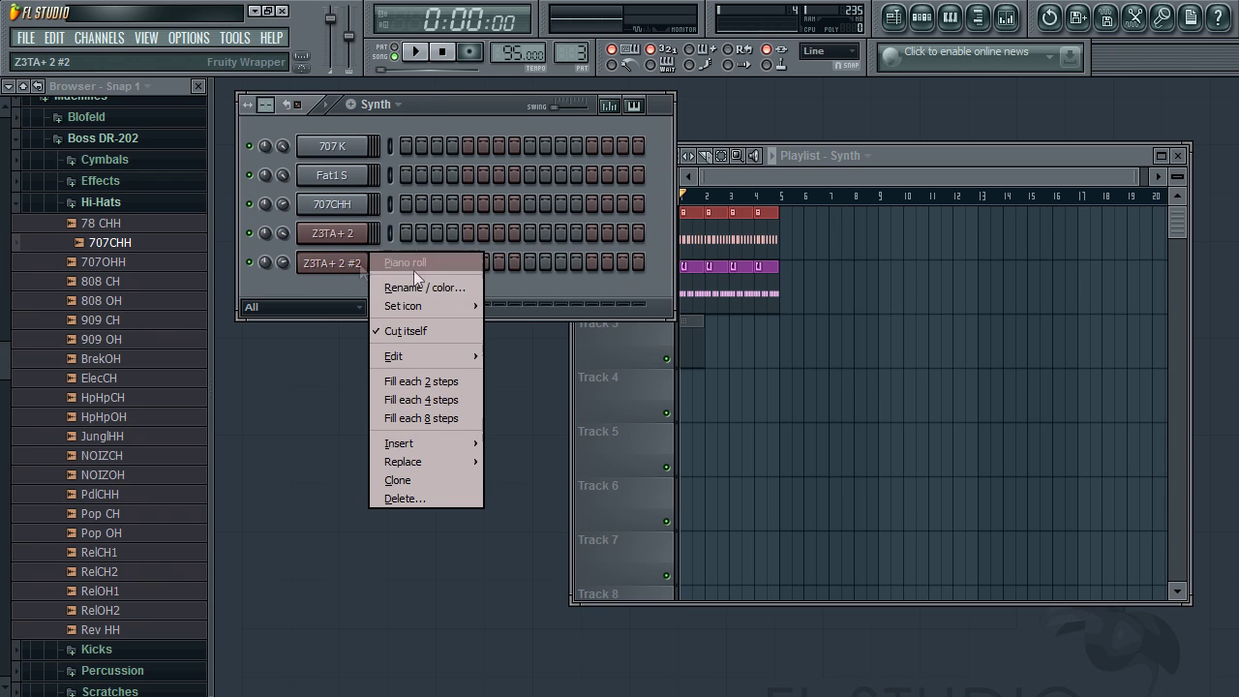
click(443, 269)
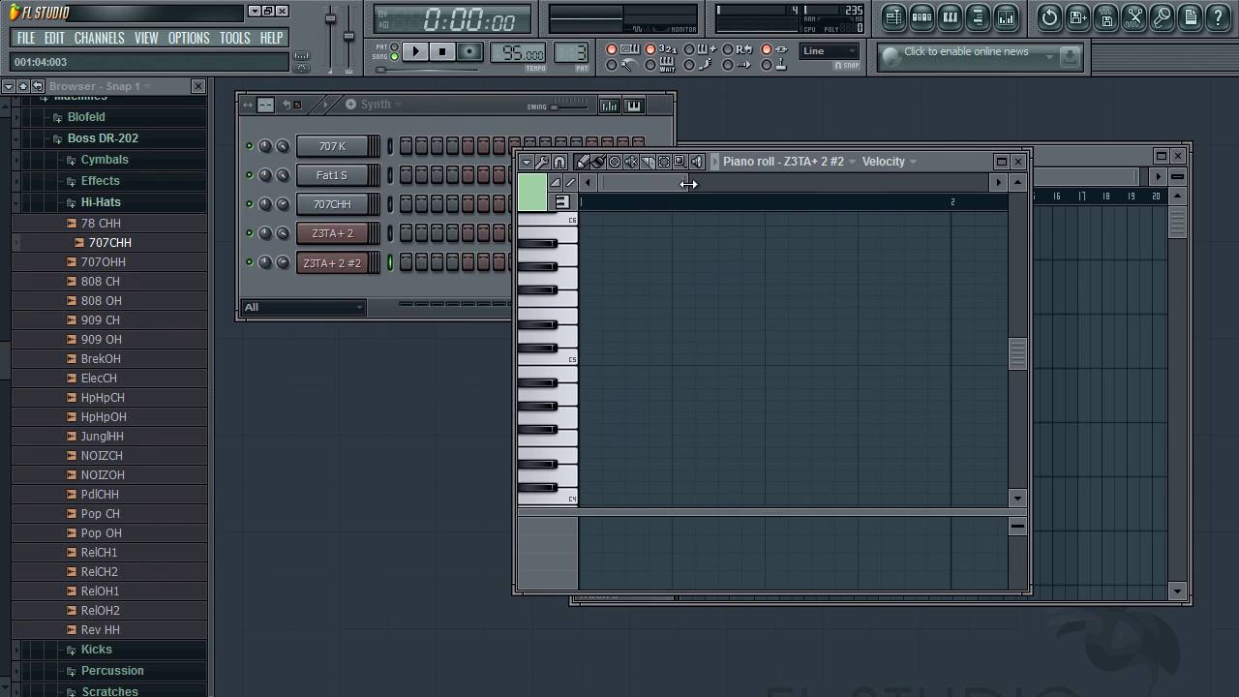
drag(687, 183, 801, 183)
scroll(638, 387, up, 3)
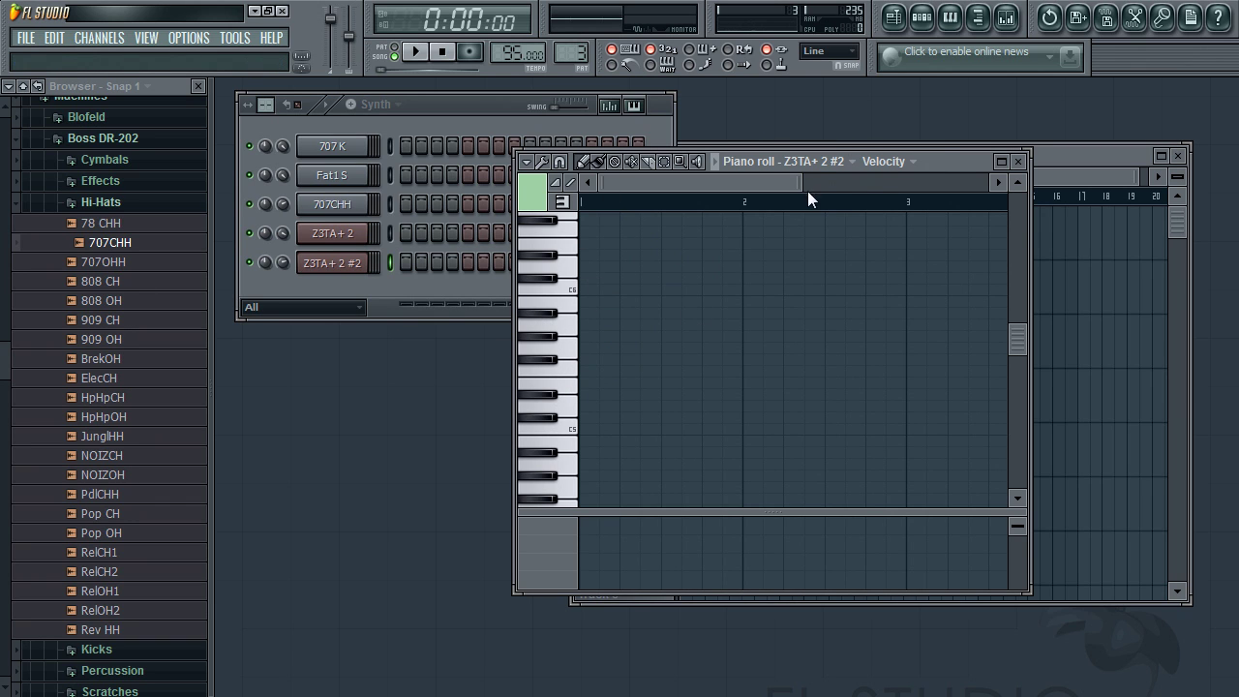
drag(801, 183, 880, 163)
Step: Play the song, audition keys for the lead, and place one-beat A#5 and C#6 notes on beats 1 and 2
click(983, 151)
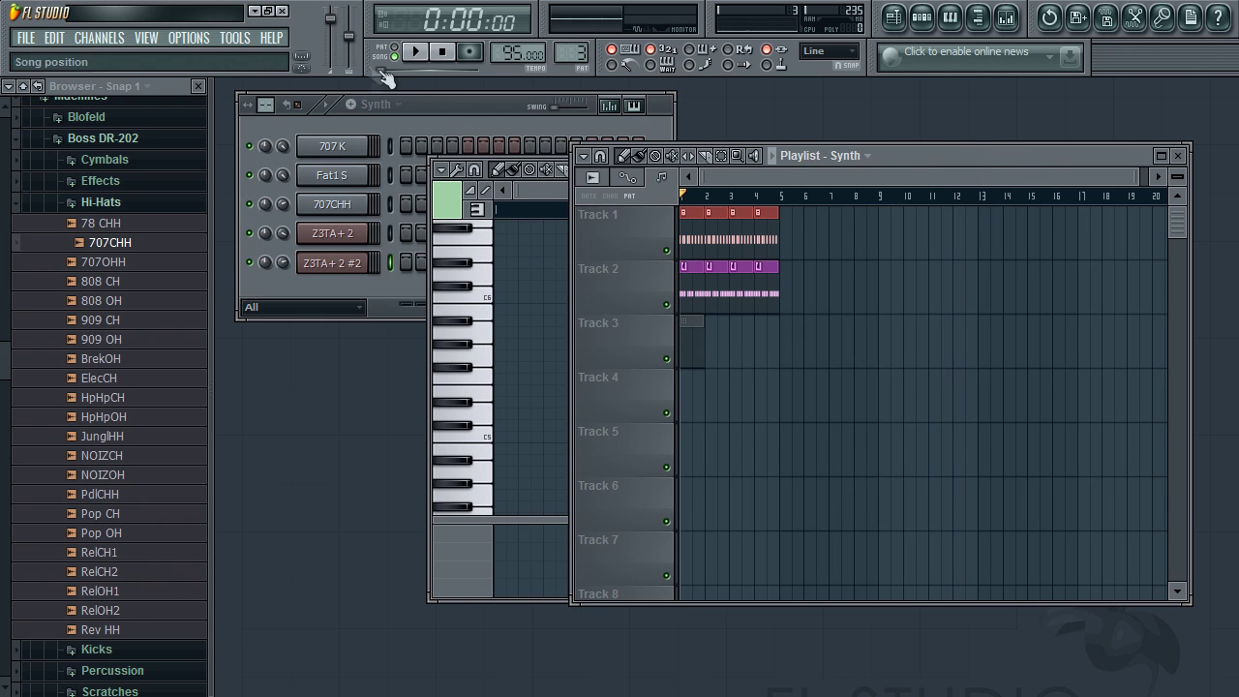
click(416, 53)
click(462, 346)
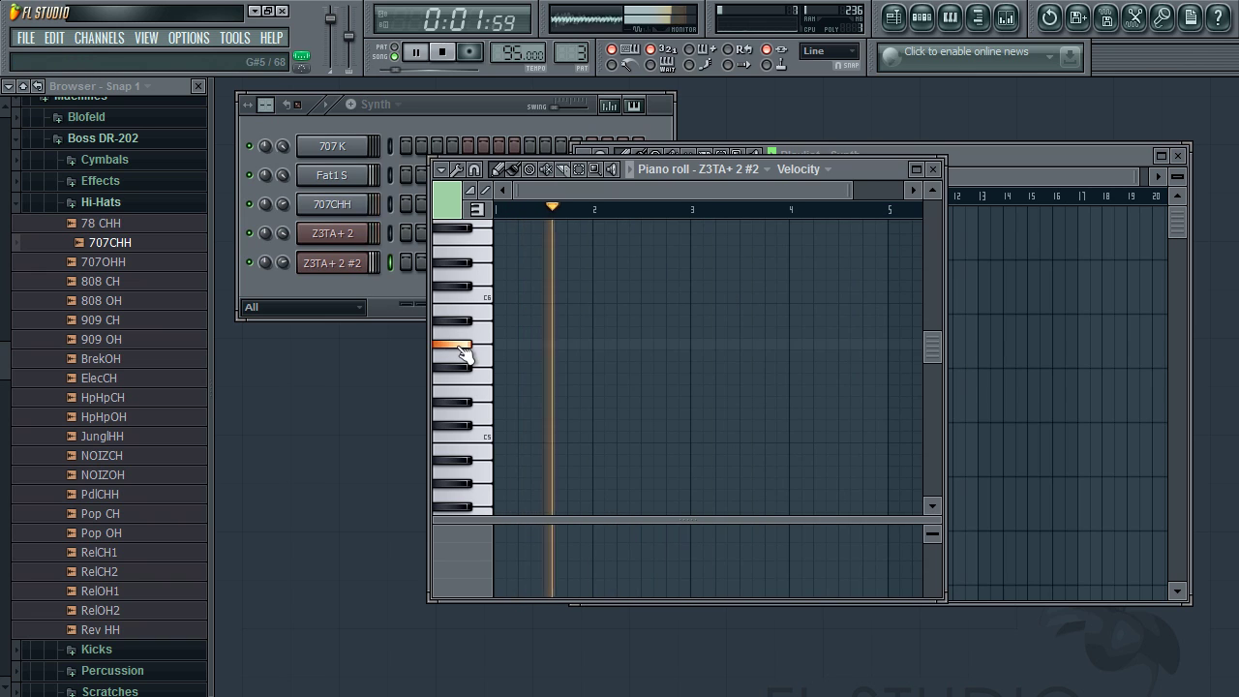
click(462, 322)
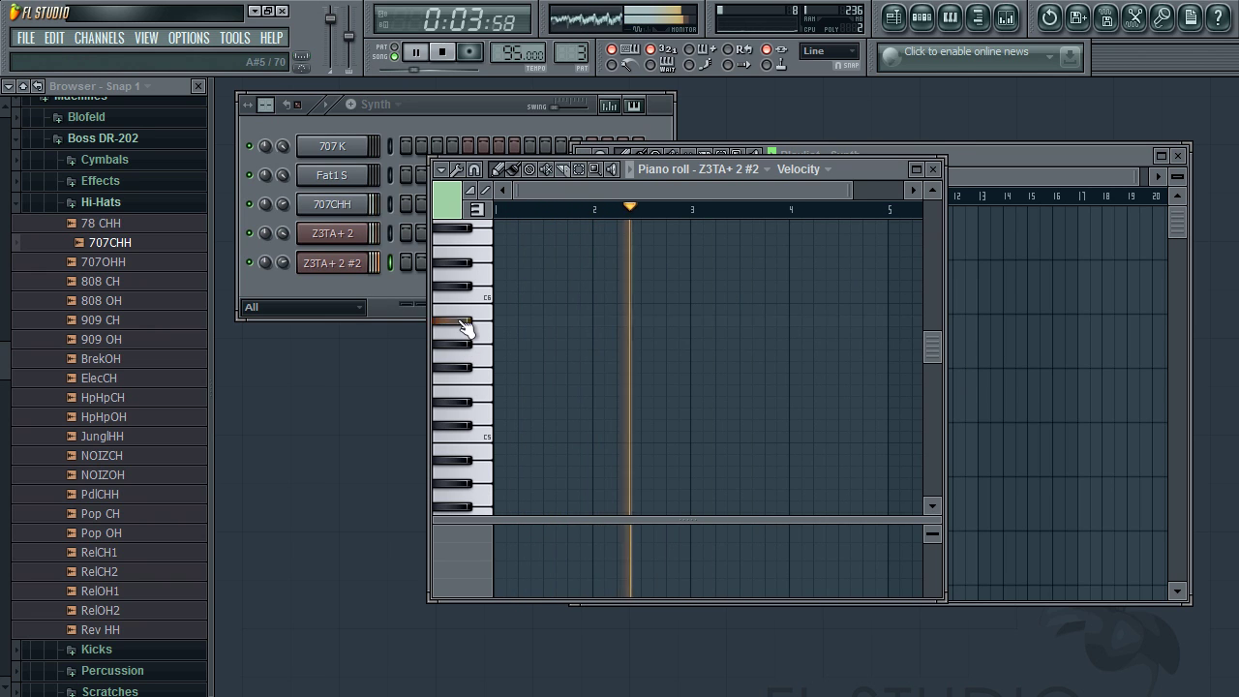
click(497, 320)
drag(855, 190, 732, 198)
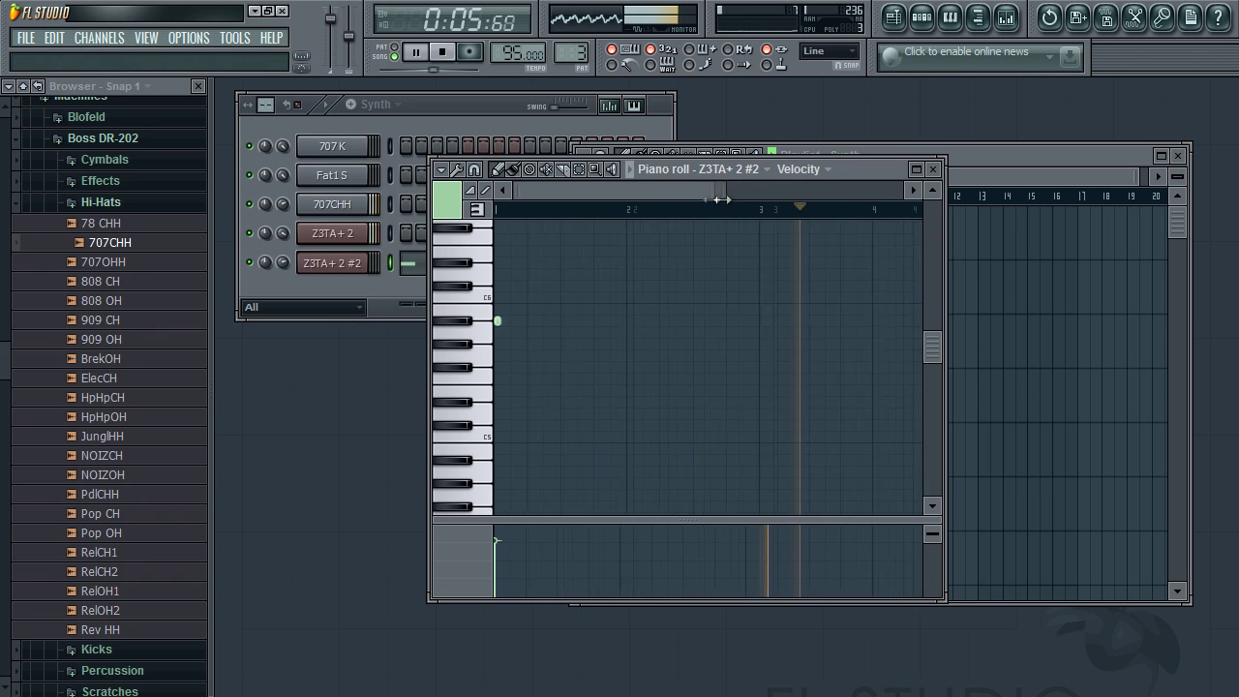
drag(498, 319, 554, 337)
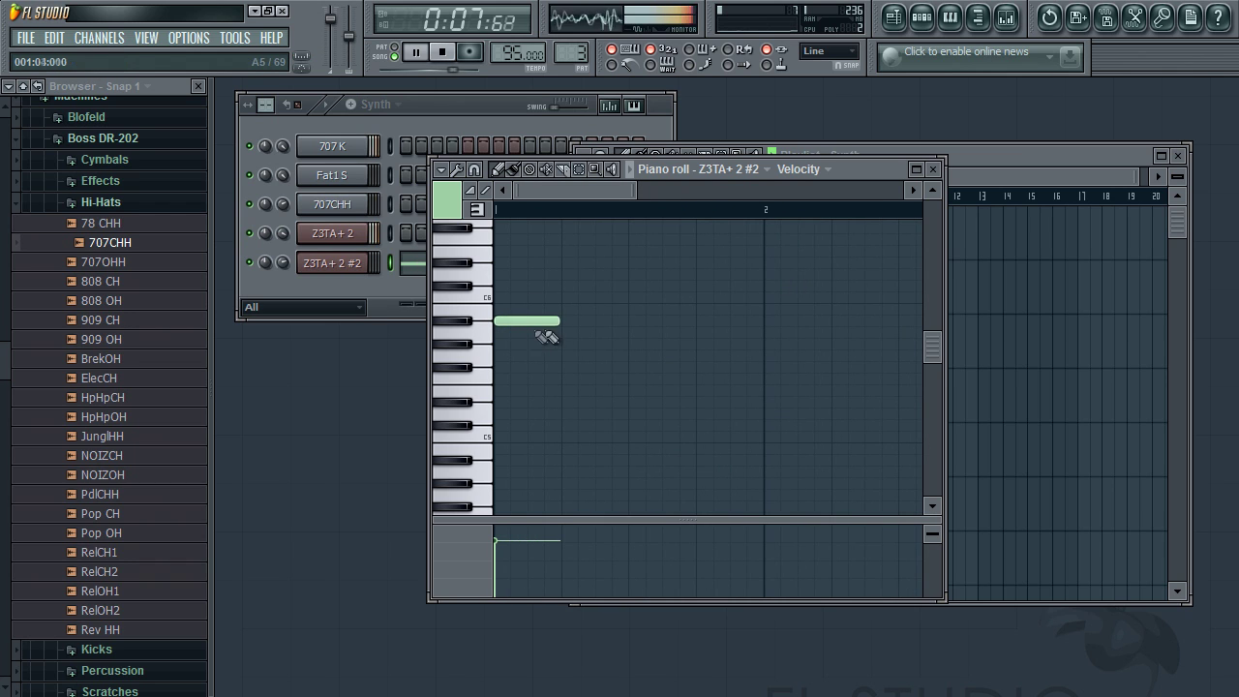
click(572, 286)
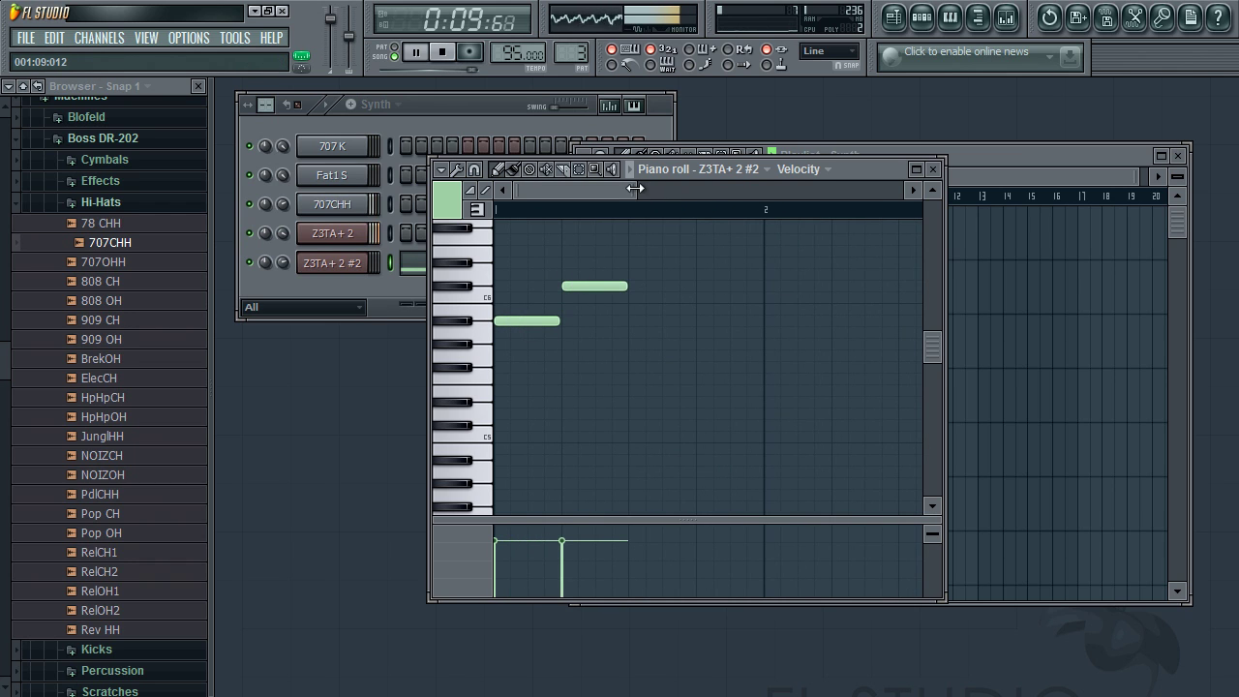
Step: Enlarge the piano roll and replace the beat 2 note with two half-beat notes, C#6 followed by D#6
key(space)
drag(429, 157, 259, 113)
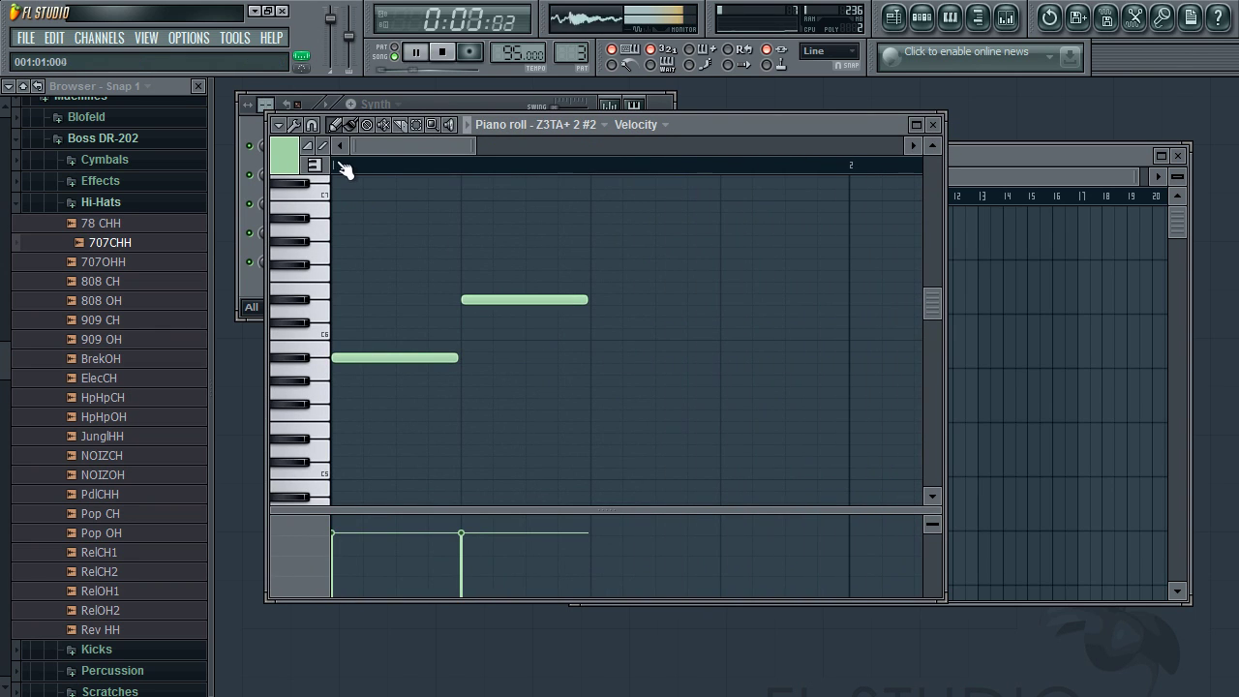
drag(514, 299, 512, 266)
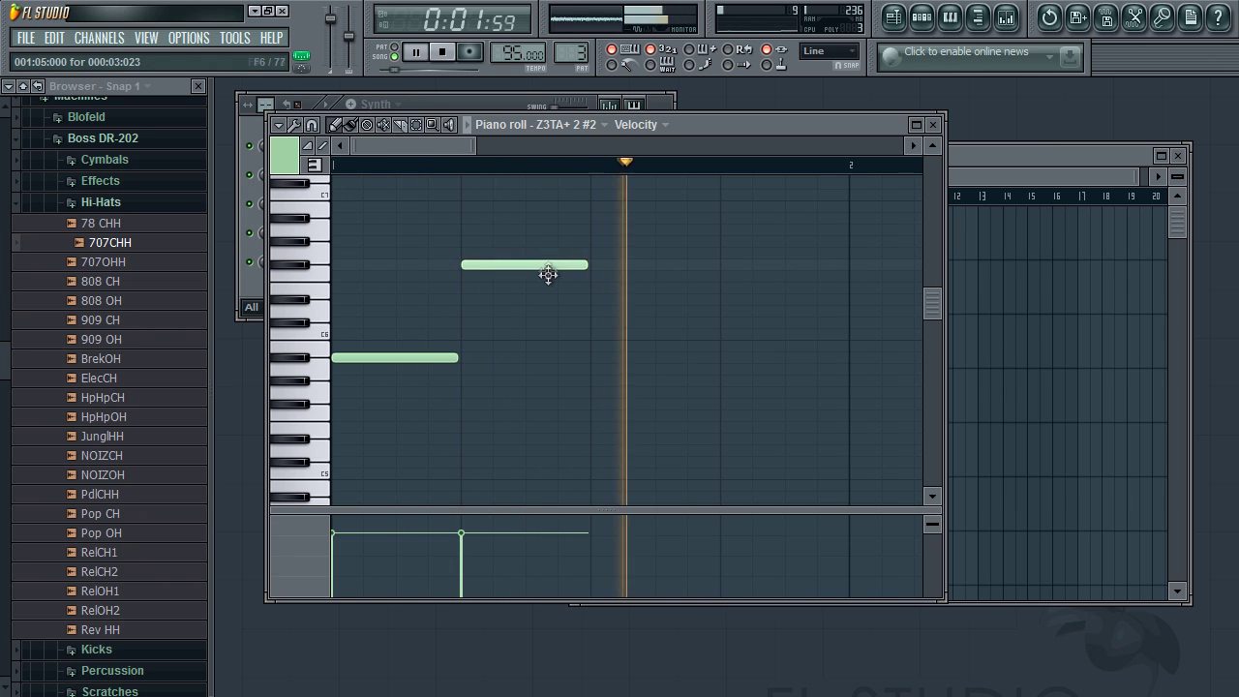
drag(548, 271, 548, 282)
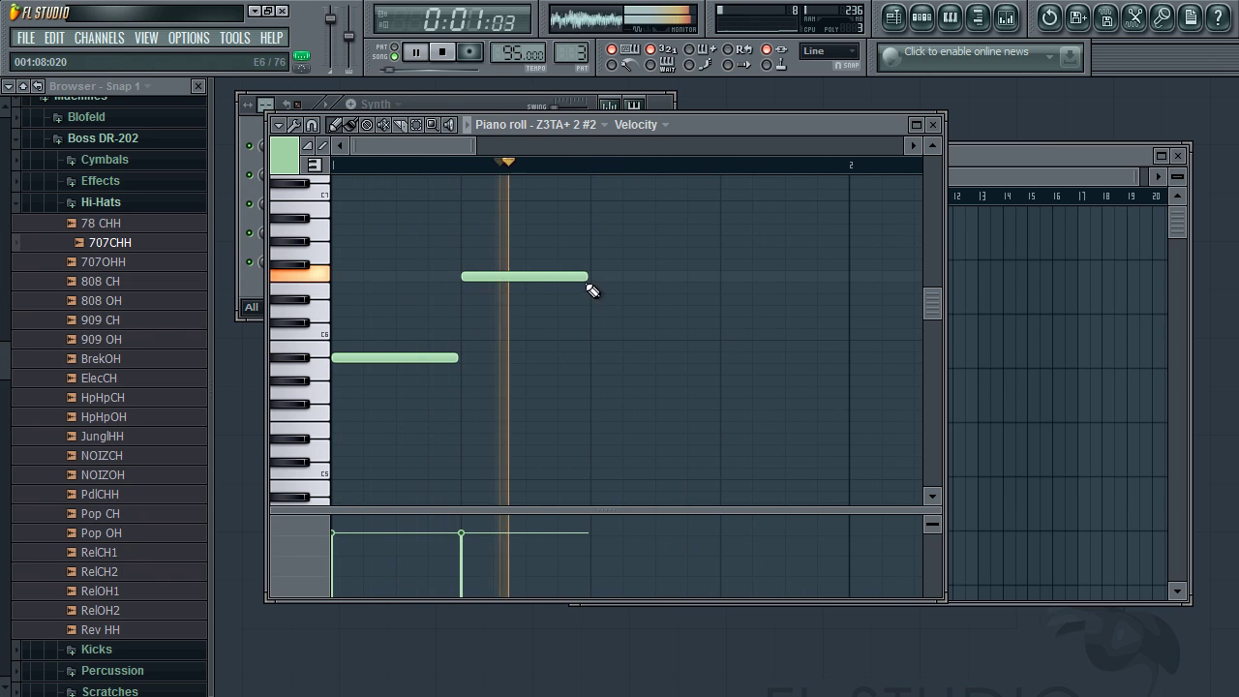
drag(582, 279, 529, 284)
click(526, 299)
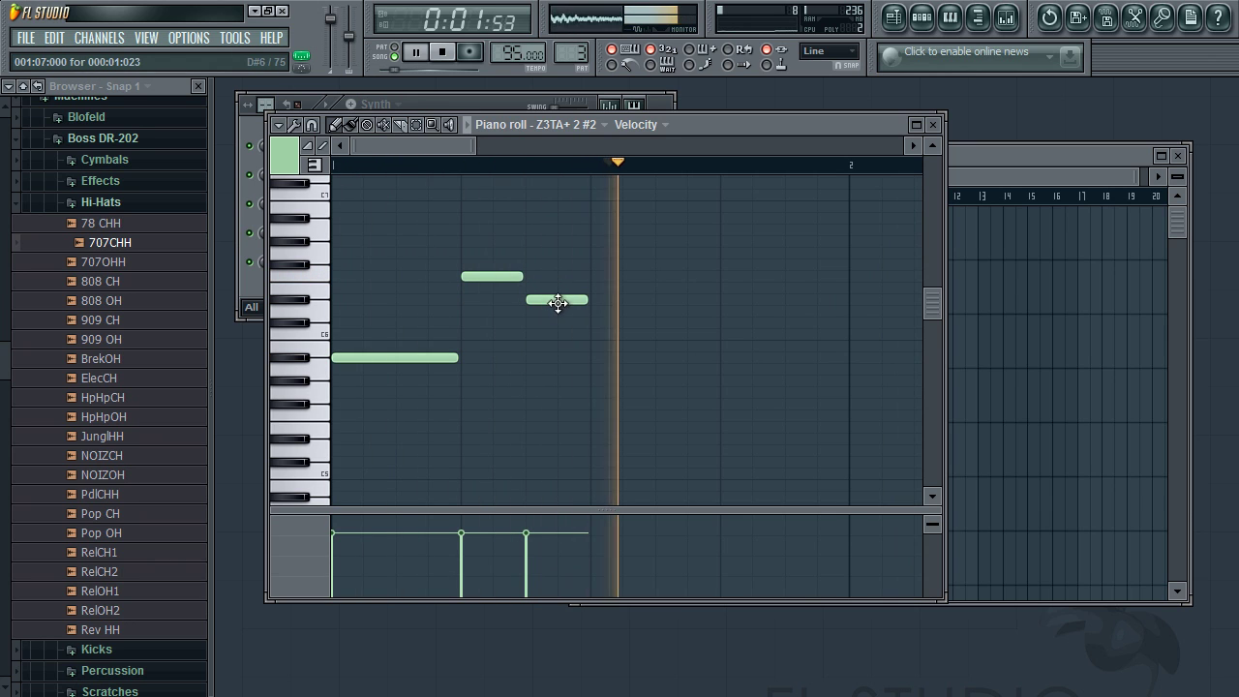
drag(497, 277, 493, 324)
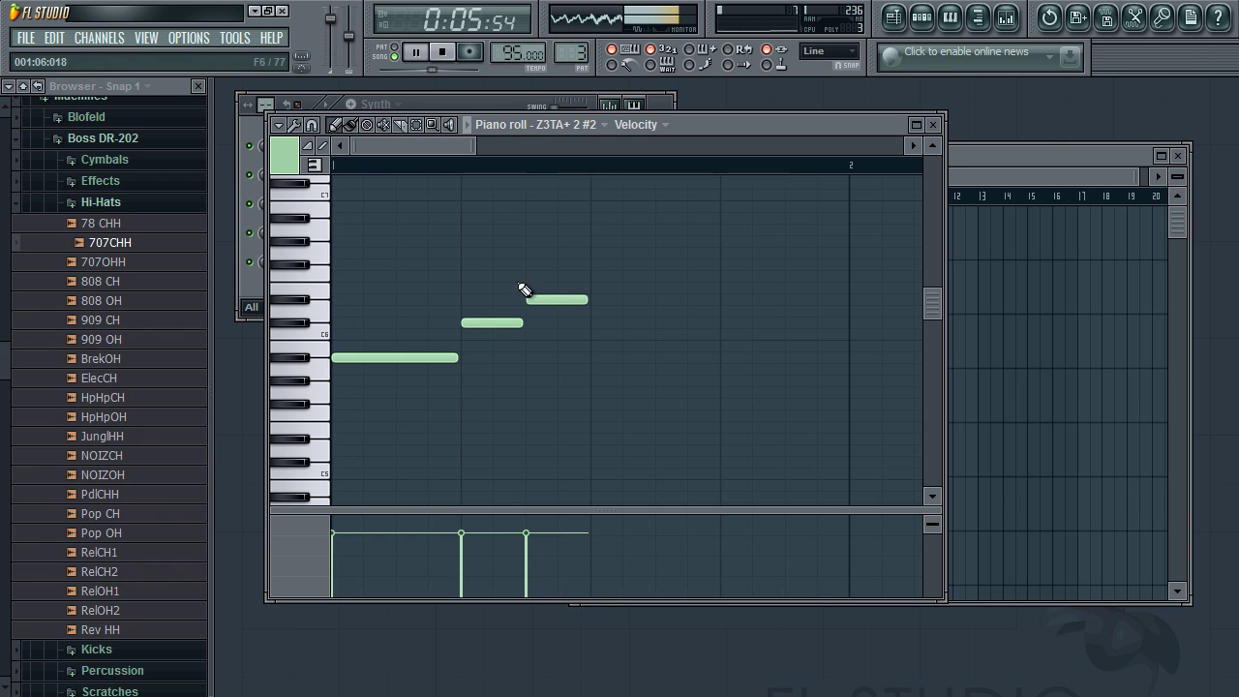
Step: Select bars 1 and 2 of the playlist timeline as the playback loop
key(F5)
drag(678, 196, 729, 206)
scroll(842, 197, up, 3)
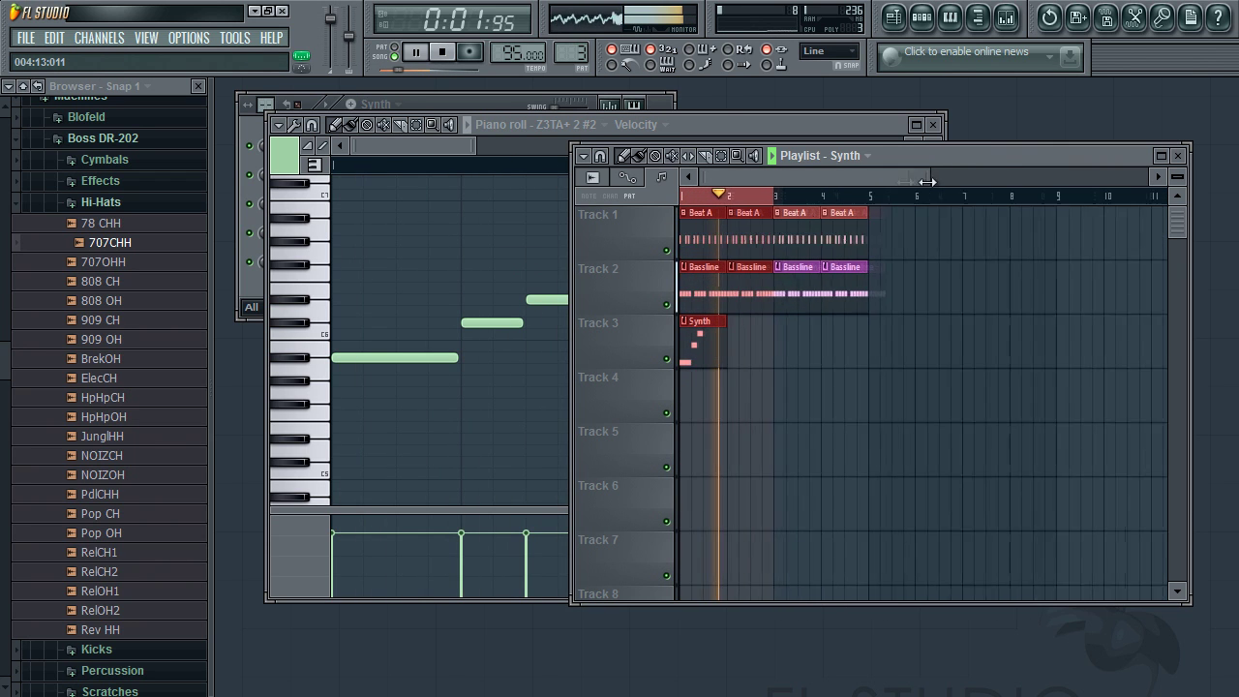
Step: Raise the first note to F#6 and fill beats 3 and 4 with A#5, C#6, D#6 and a one-beat A#6
key(F7)
scroll(504, 377, up, 2)
drag(415, 389, 406, 295)
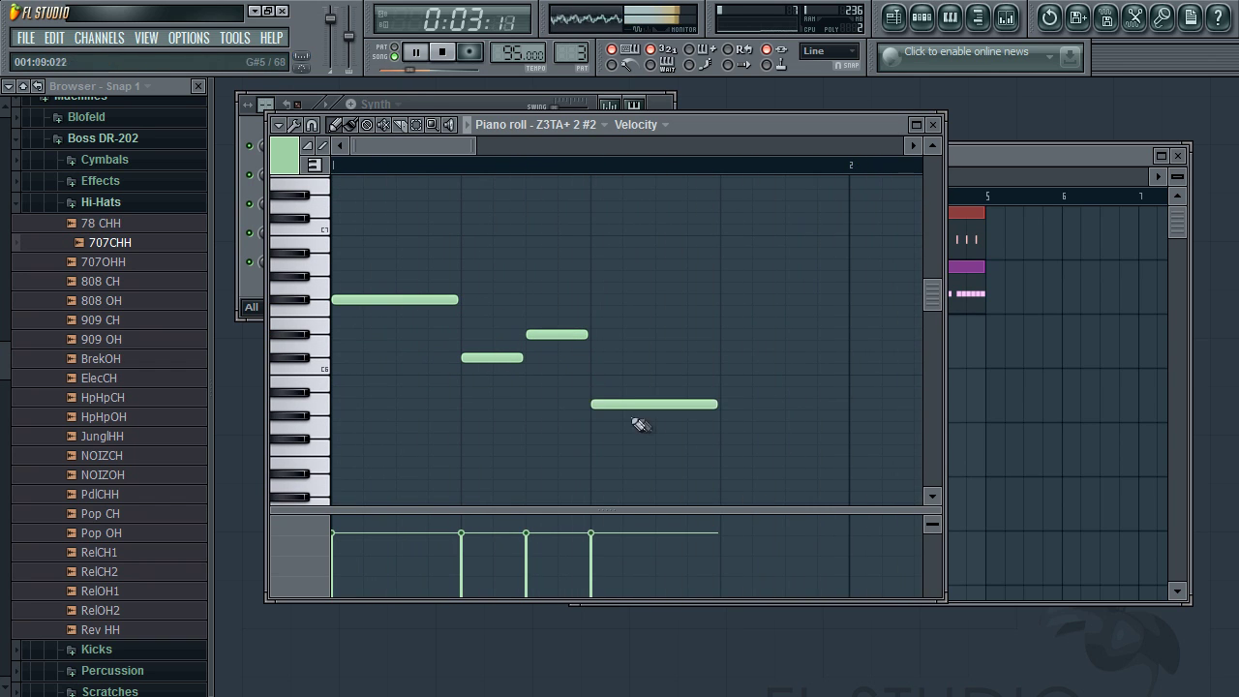
drag(698, 392, 623, 393)
click(630, 357)
click(664, 334)
drag(679, 335, 708, 336)
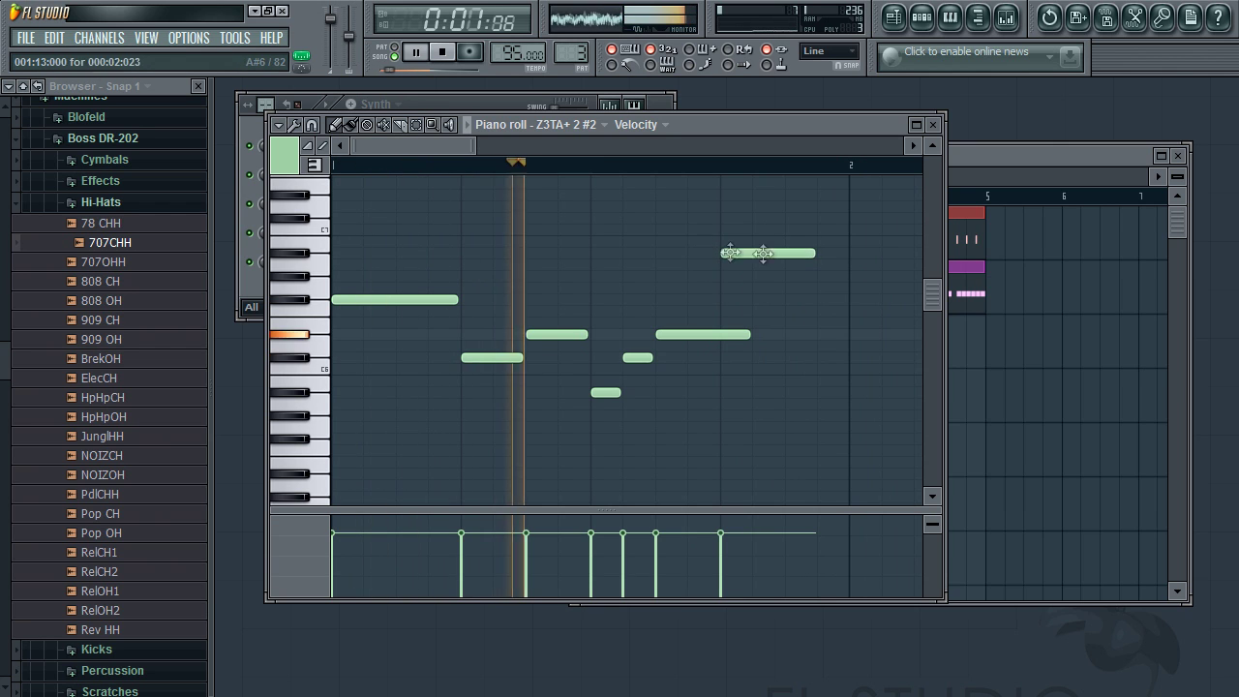
drag(815, 254, 842, 253)
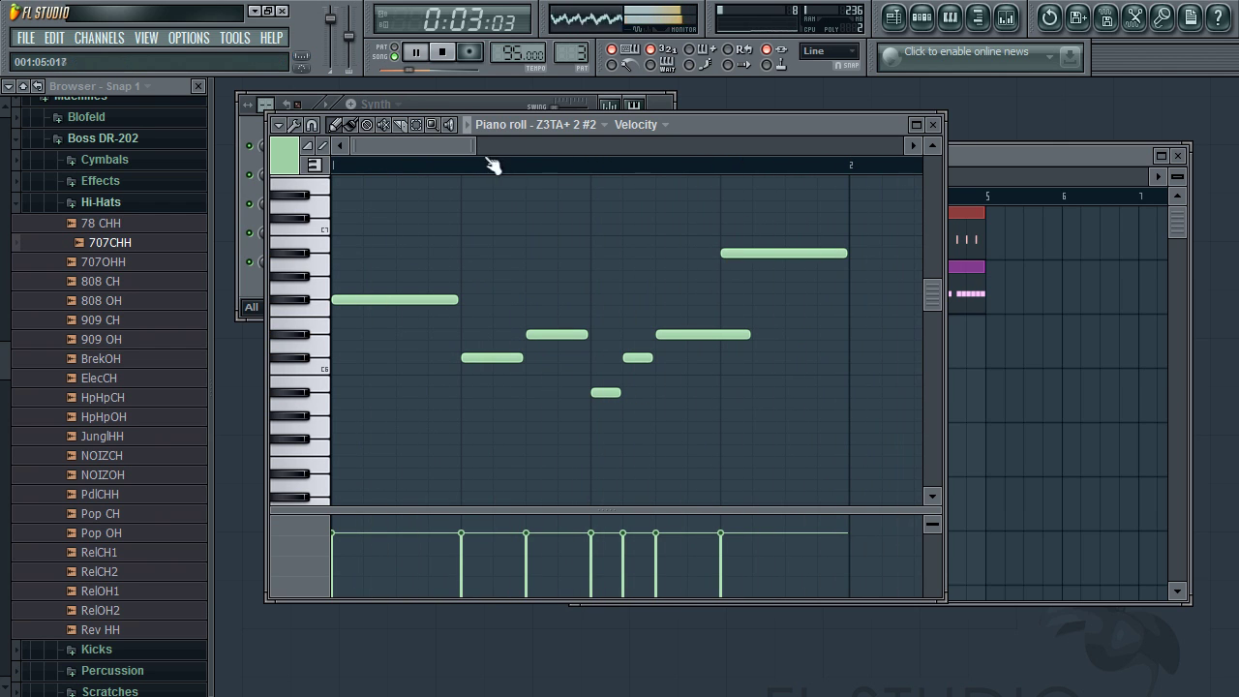
Step: Start the bar 2 melody in the piano roll with descending notes C#7, C7 and G#6
drag(470, 145, 577, 145)
scroll(642, 348, up, 3)
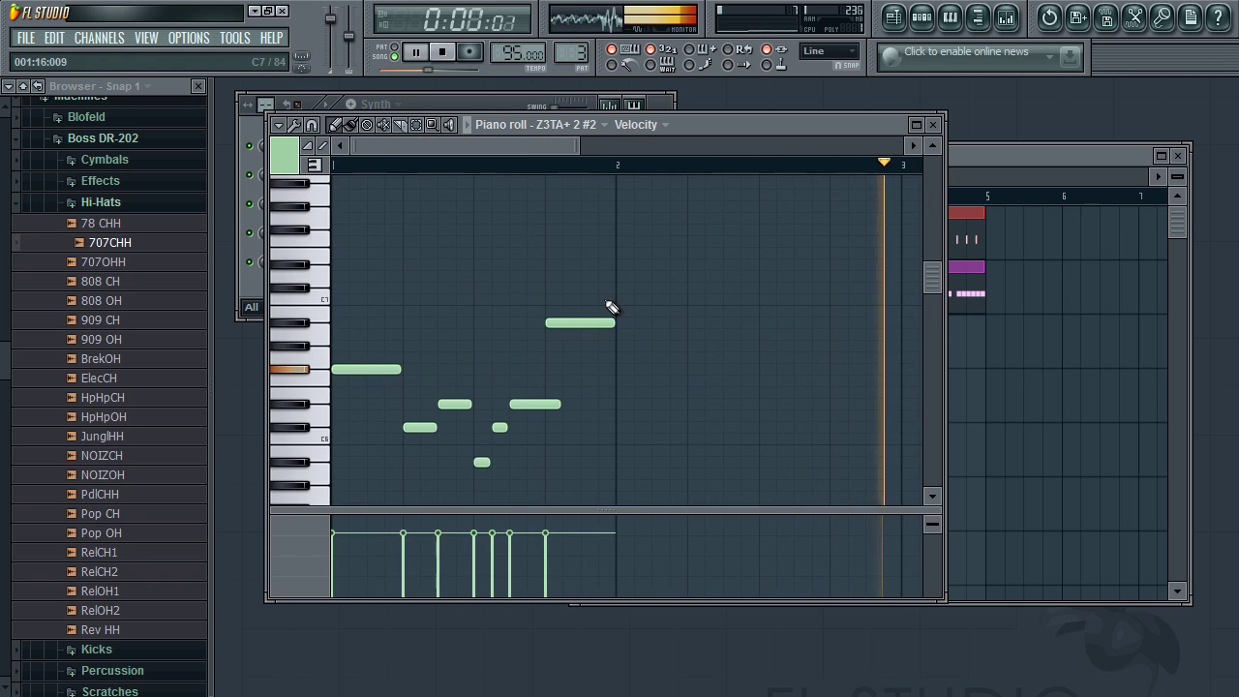
click(620, 288)
click(693, 324)
mouse_move(710, 323)
mouse_down()
mouse_move(703, 301)
mouse_move(651, 288)
mouse_move(714, 325)
mouse_up()
click(721, 312)
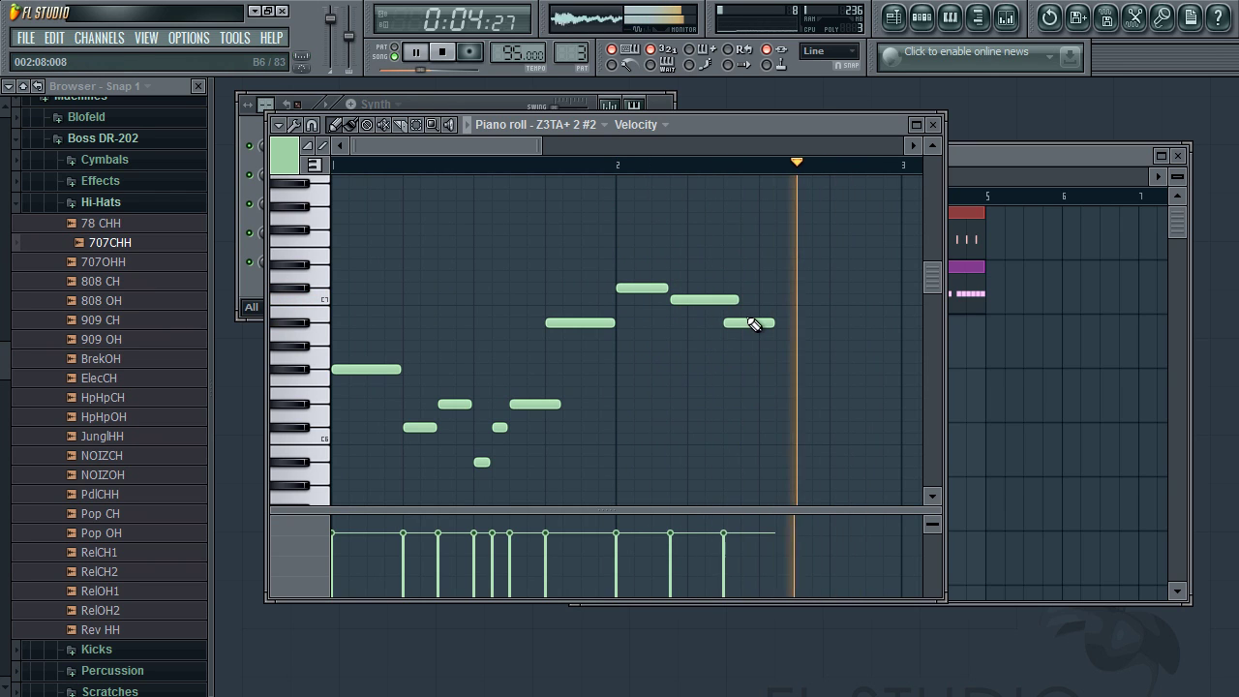
drag(742, 322, 746, 345)
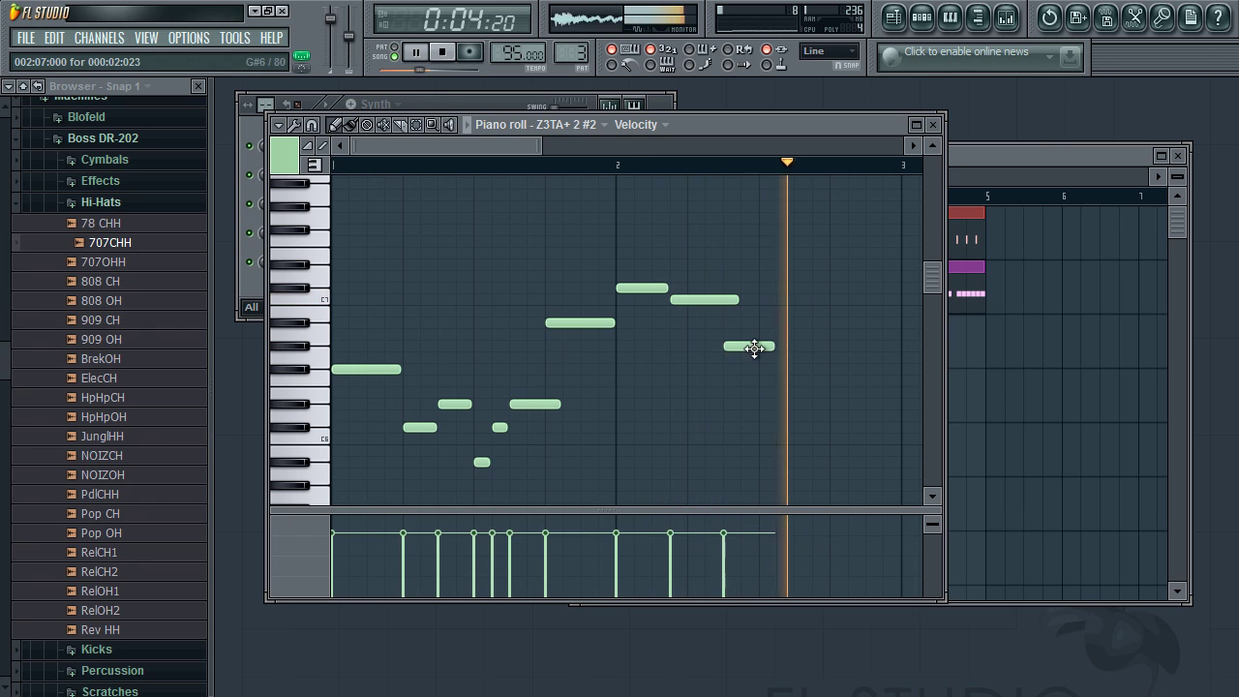
Step: Add a rising run of one-step notes, D#6, F#6 and G#6, in the second half of bar 2
click(795, 403)
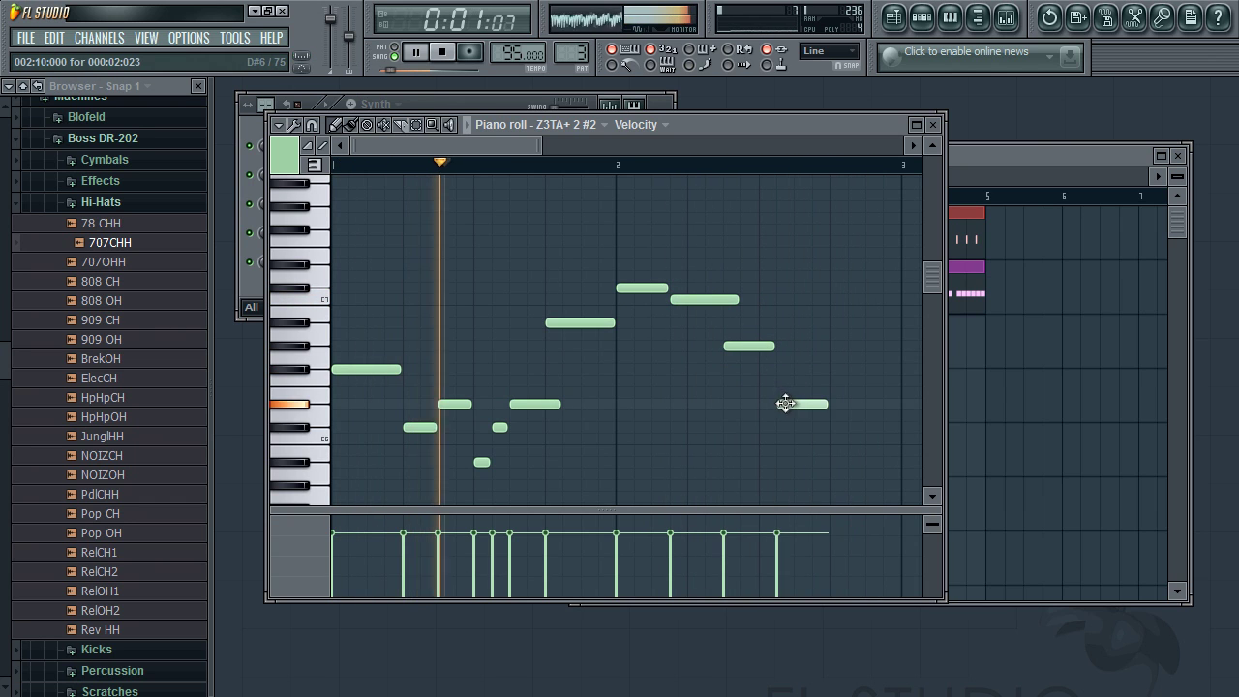
drag(838, 403, 811, 403)
click(814, 369)
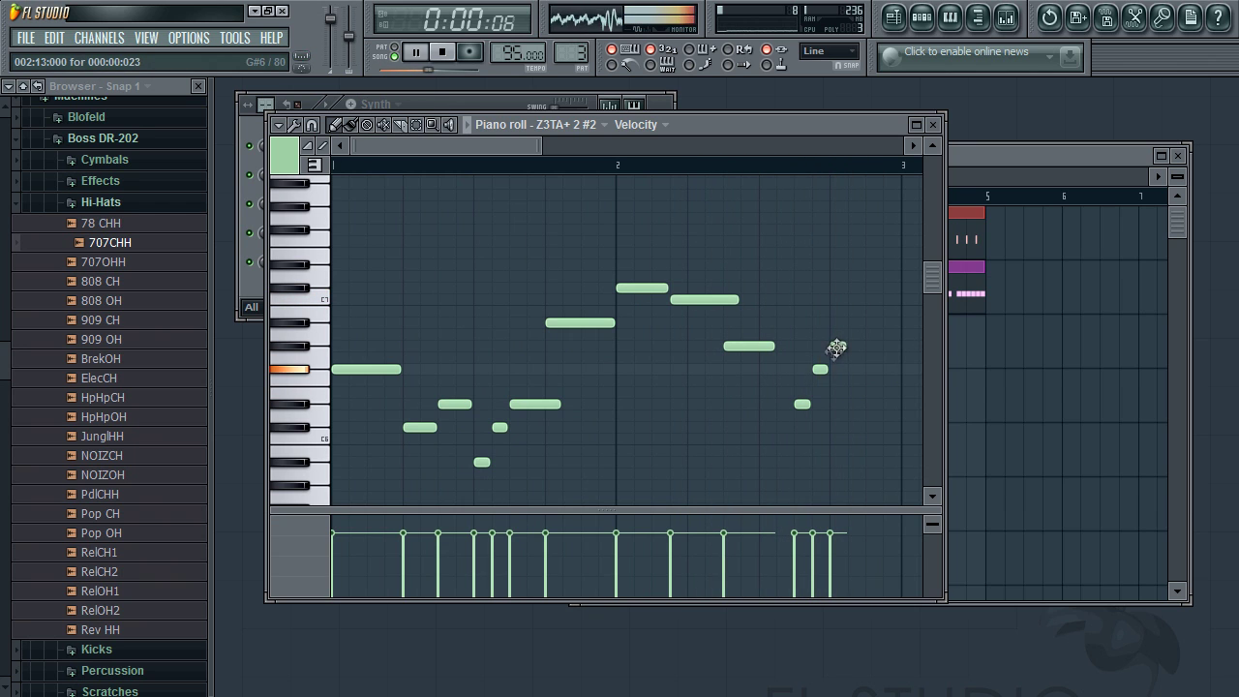
mouse_move(819, 367)
mouse_down()
mouse_move(819, 354)
mouse_move(819, 368)
mouse_up()
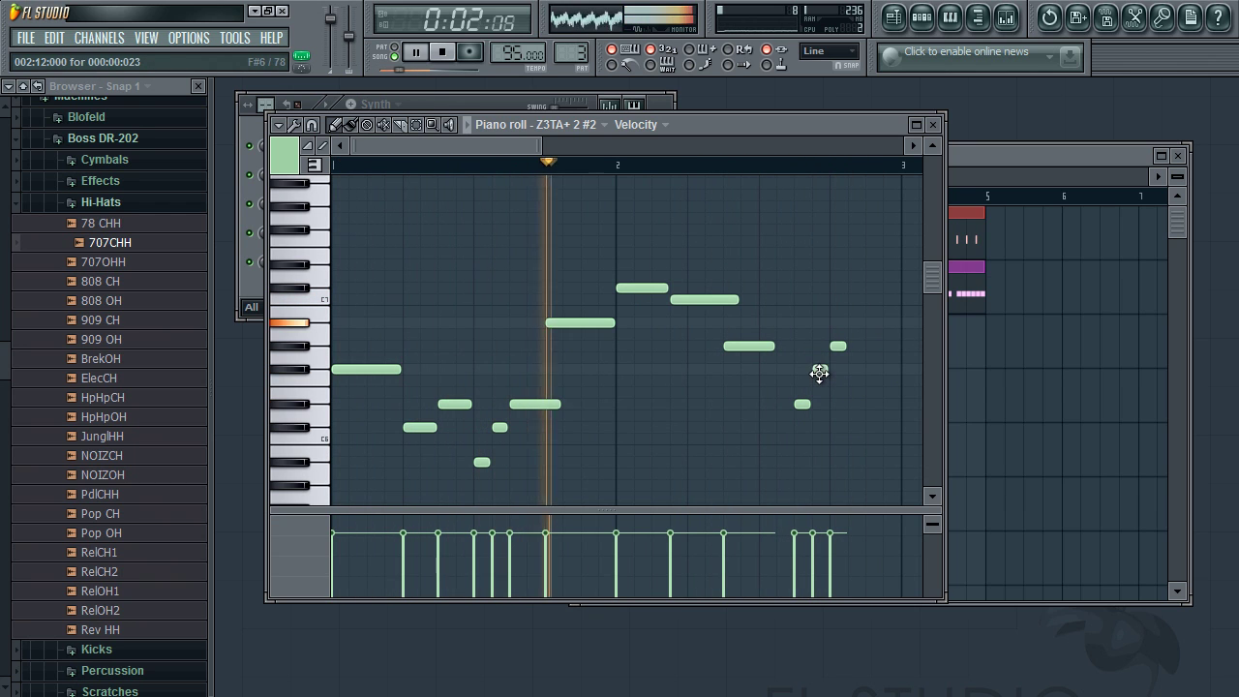
Step: Change the run's last two notes to G#6 and A#6, and extend the A#6 to the end of bar 2
right_click(837, 345)
click(838, 322)
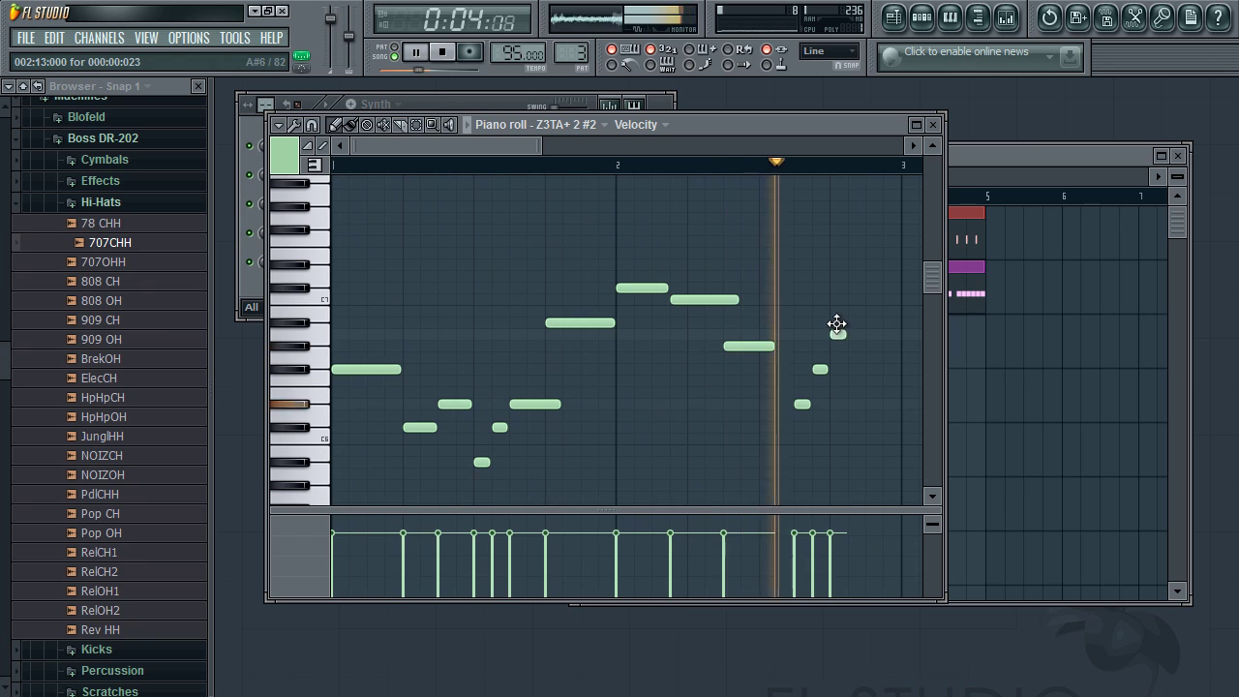
right_click(819, 368)
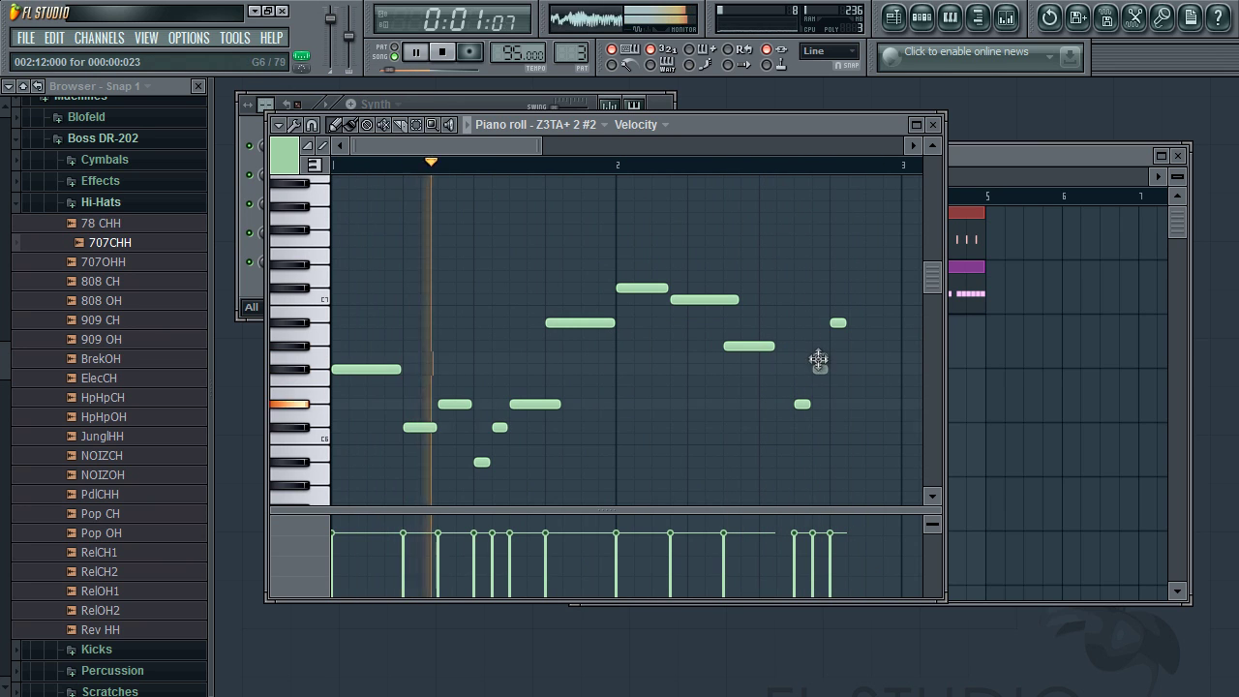
click(819, 345)
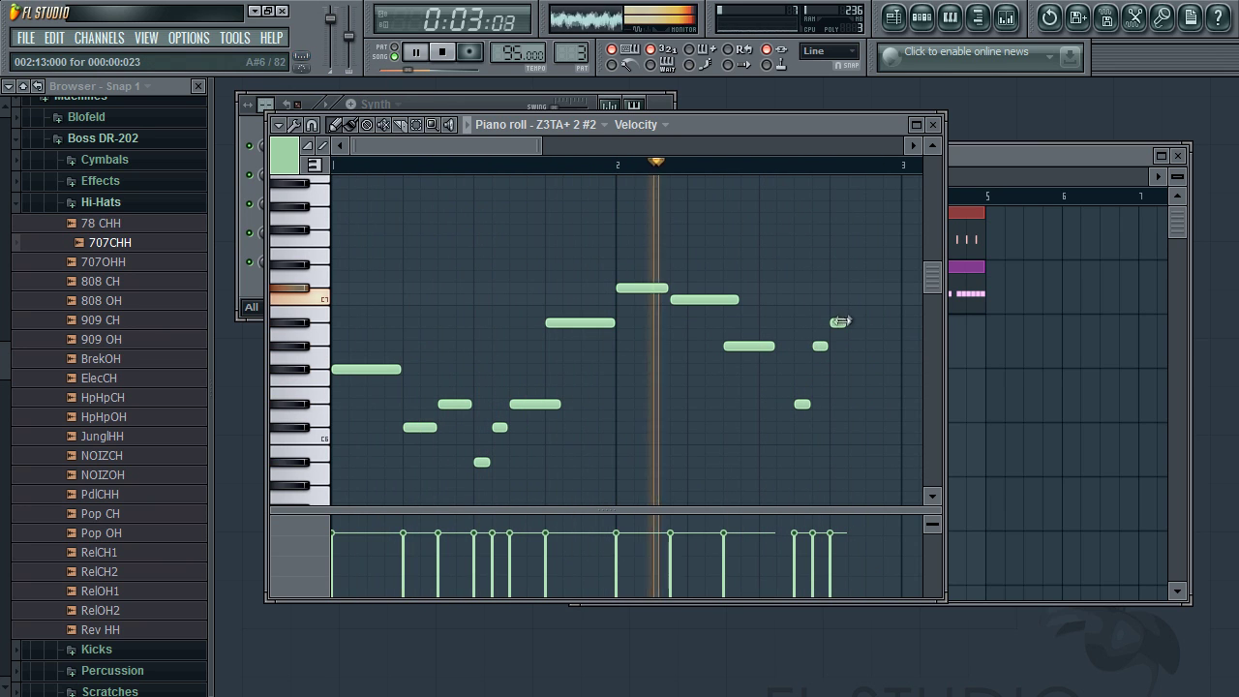
drag(844, 324, 898, 323)
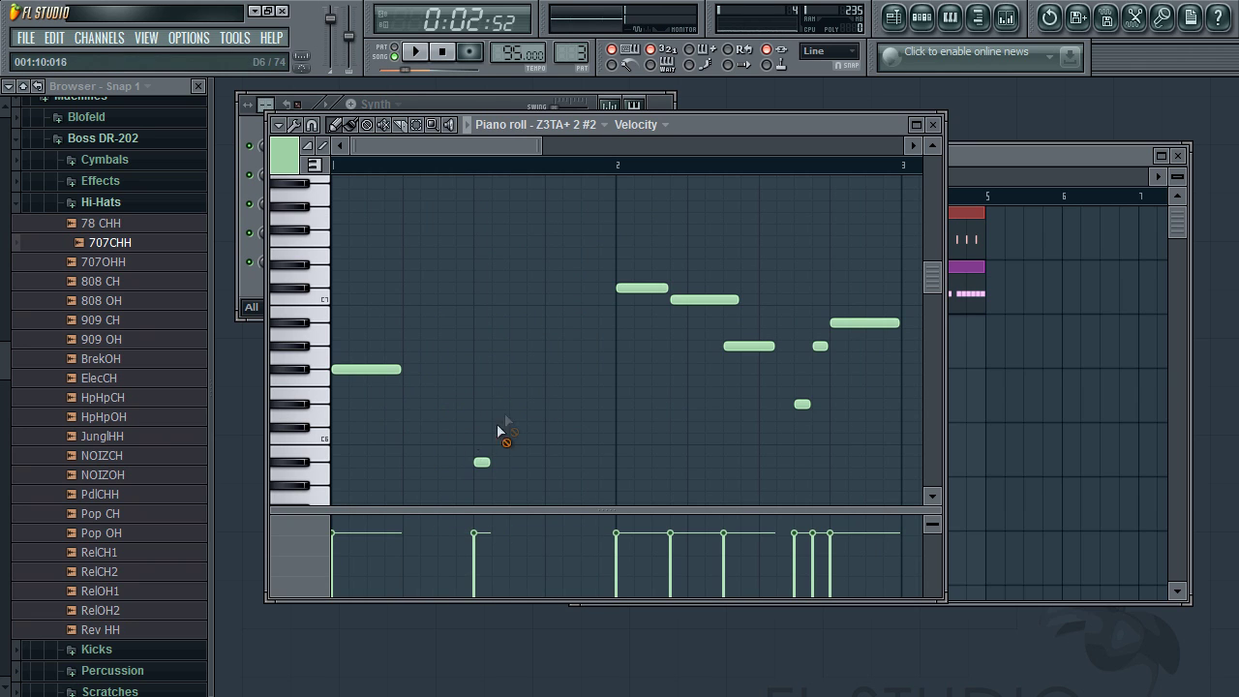
Step: Clear the bar 1 notes, move the bar 2 phrase to the start of bar 1, and return to the playlist
key(ctrl+a)
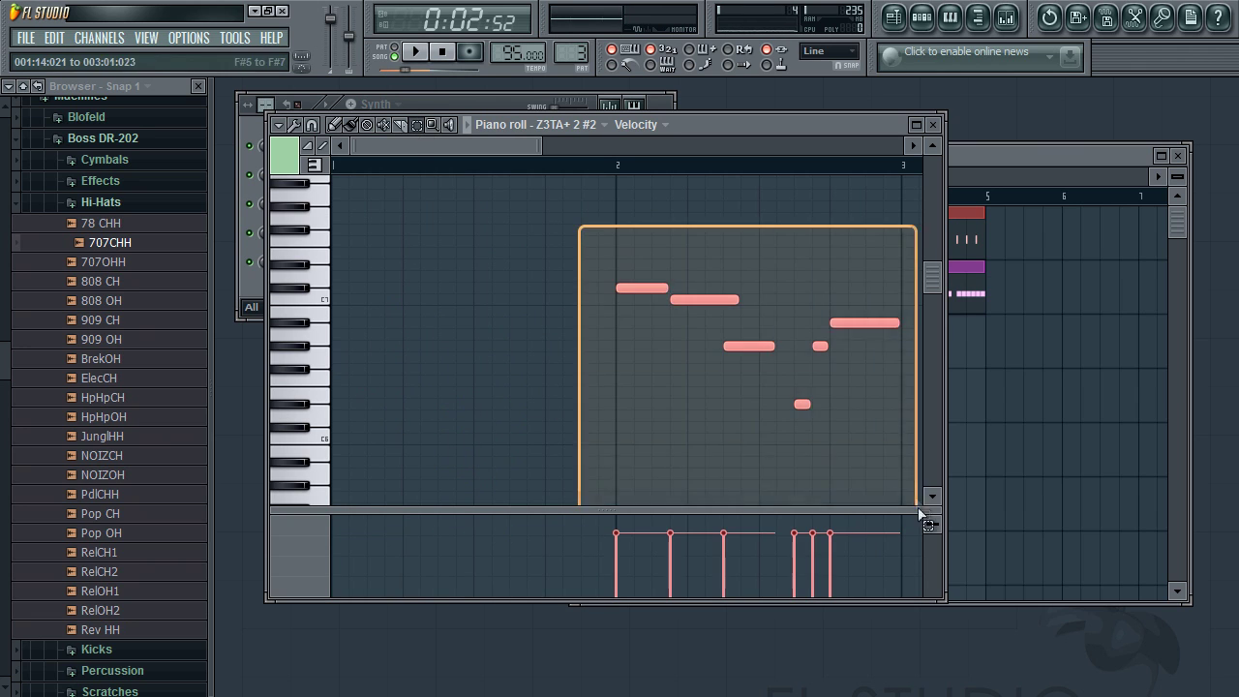
drag(655, 287, 366, 292)
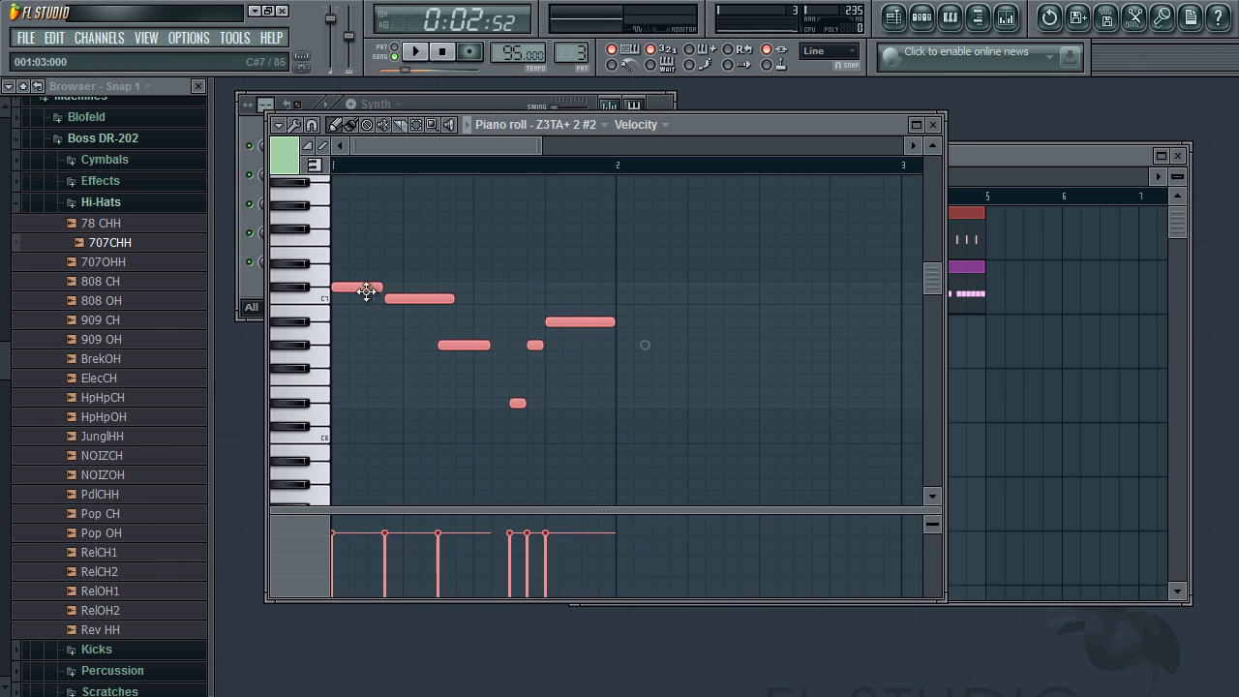
click(1053, 153)
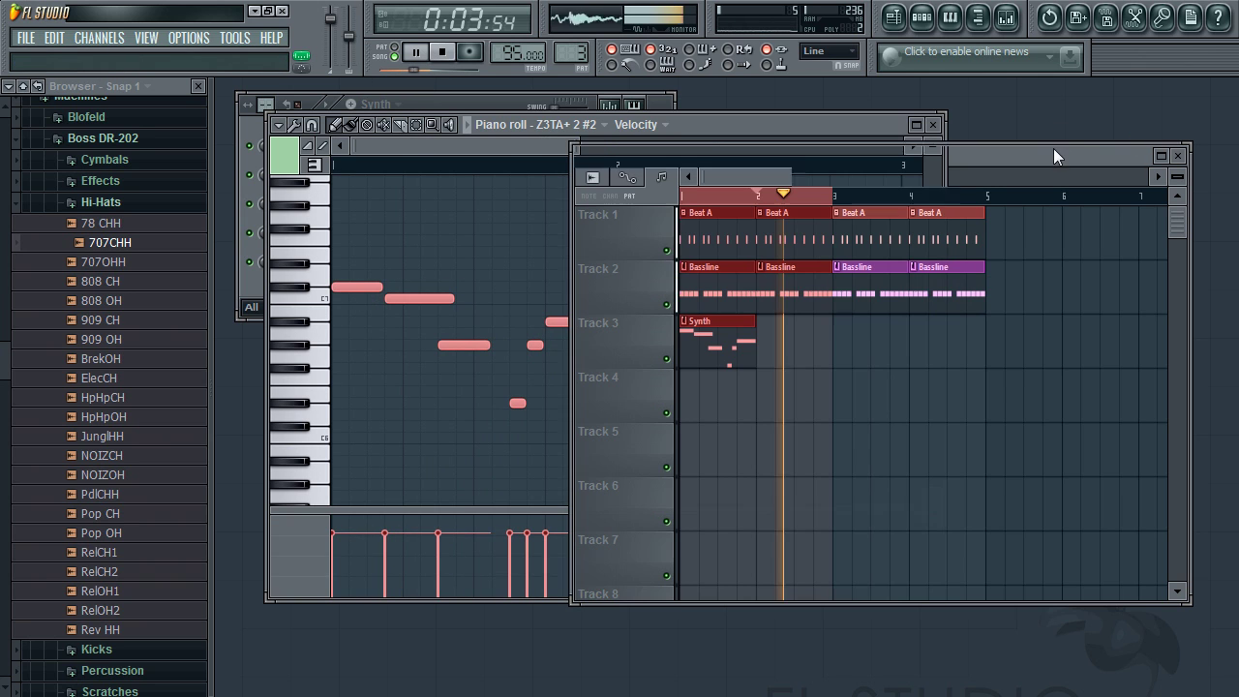
Step: Extend the synth melody into bar 2 with a half-bar F6 note, a G#6 and a D#6
click(462, 147)
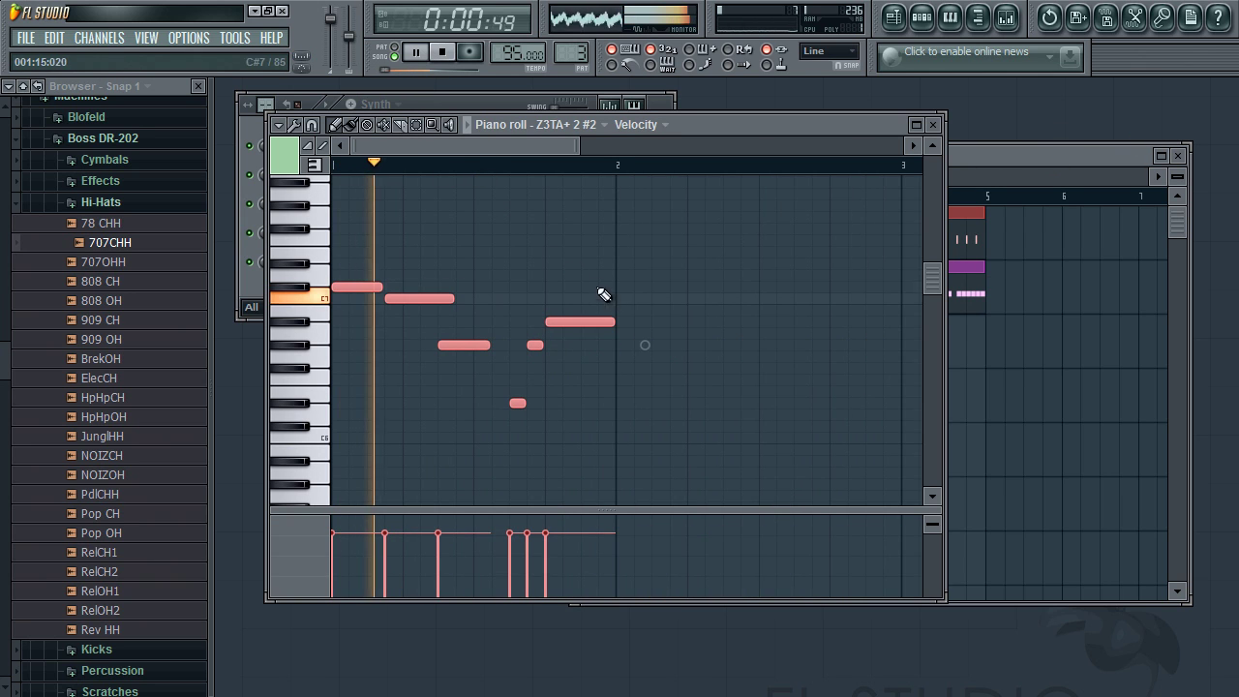
click(622, 379)
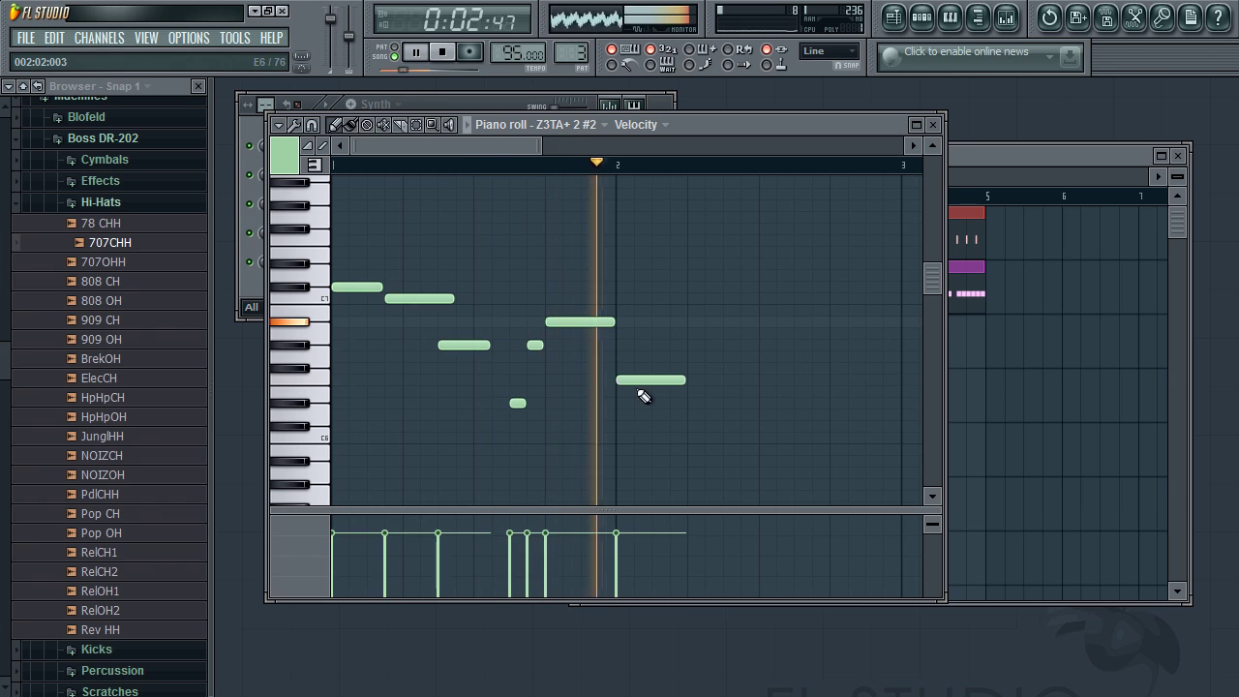
drag(677, 383, 758, 376)
click(738, 345)
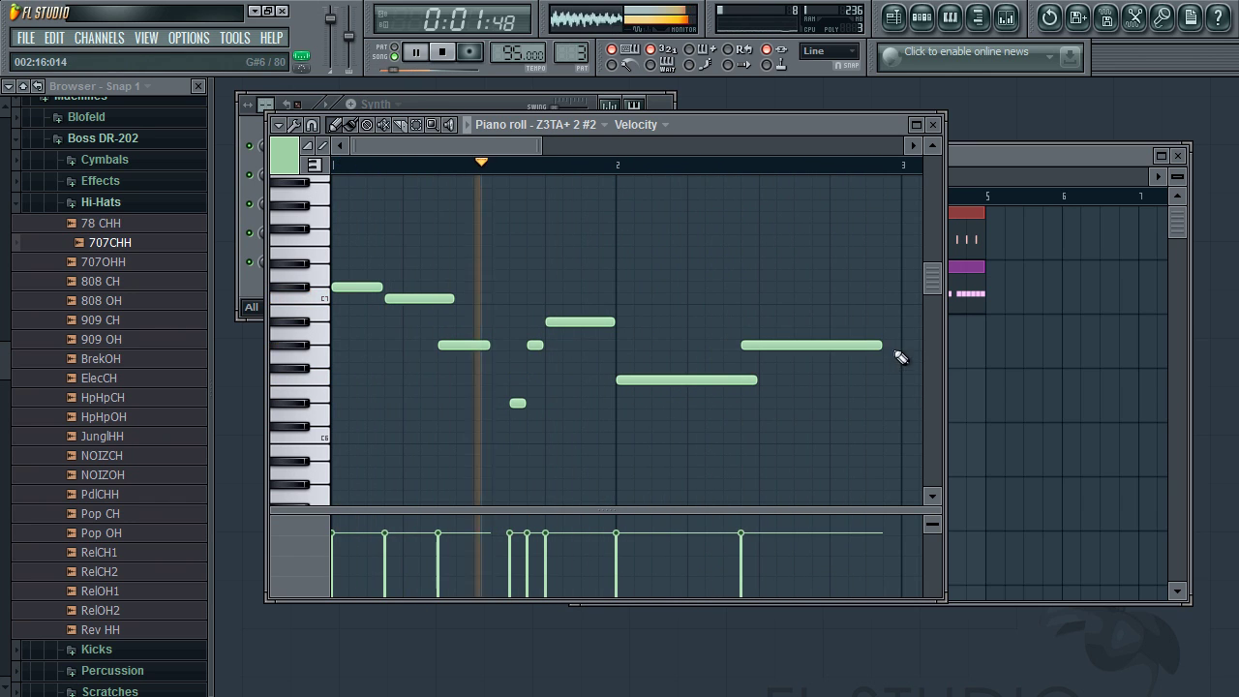
drag(880, 344, 824, 346)
click(828, 403)
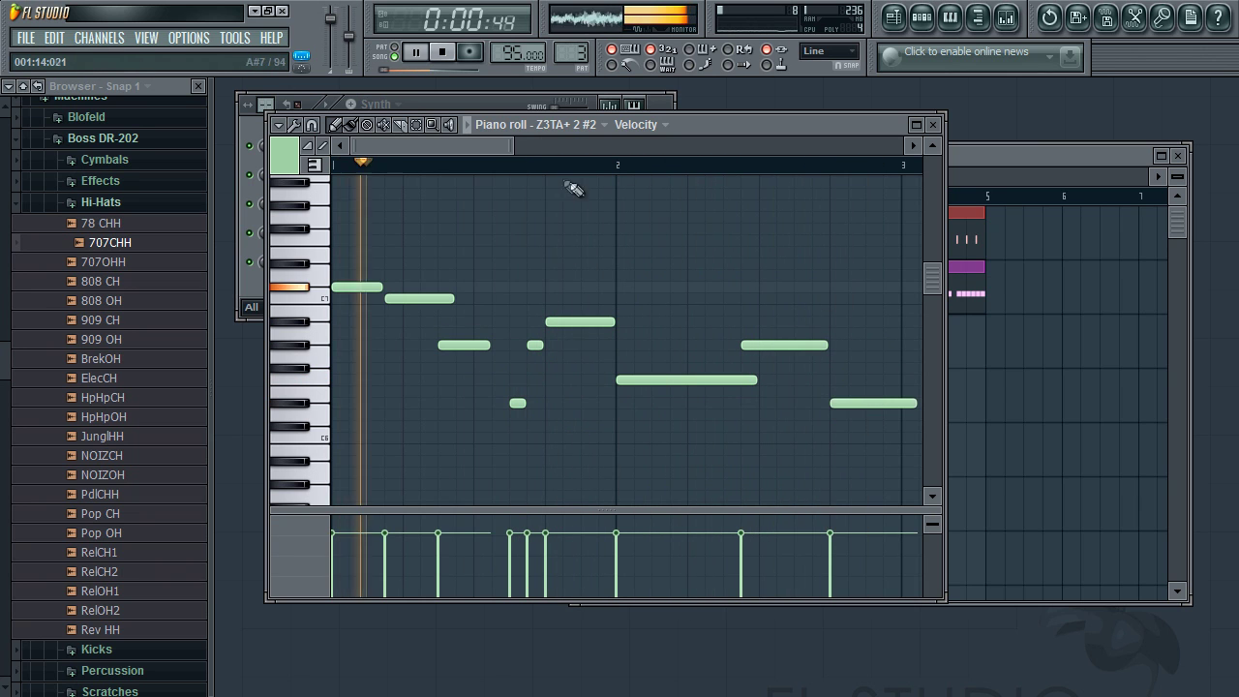
Step: Trim the D#6 note so it ends with bar 2, and stop playback
scroll(687, 221, down, 2)
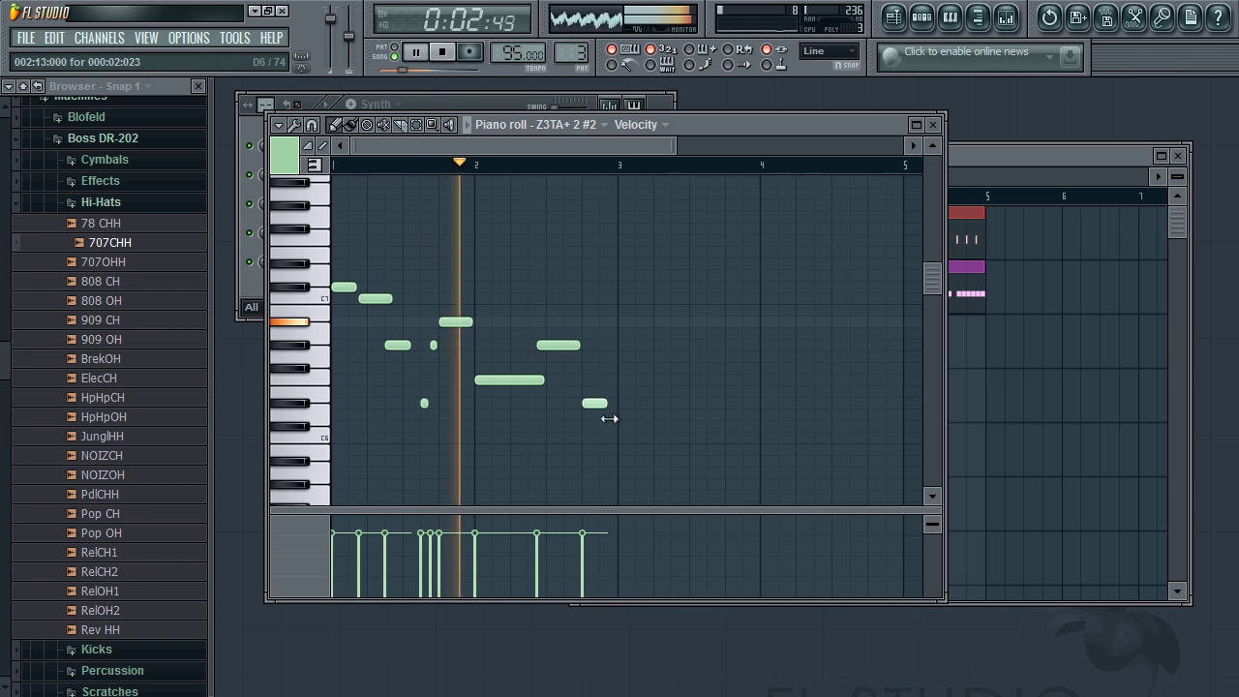
click(412, 127)
drag(619, 442, 619, 345)
right_click(620, 402)
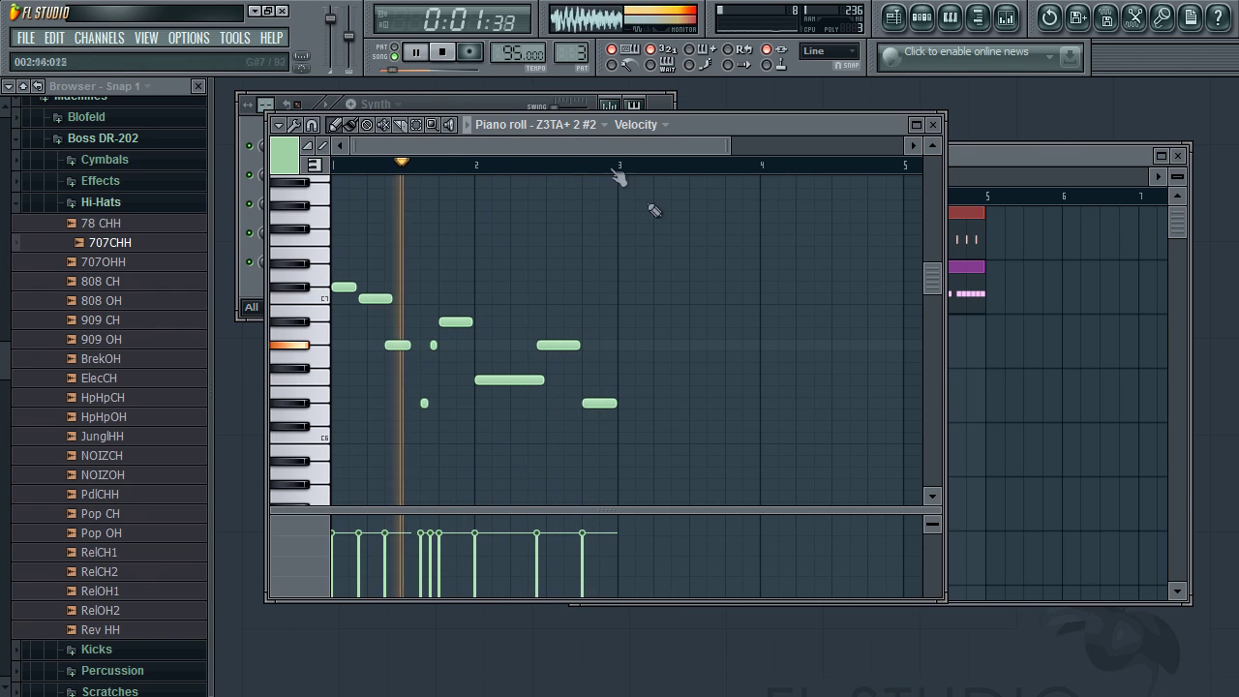
click(443, 53)
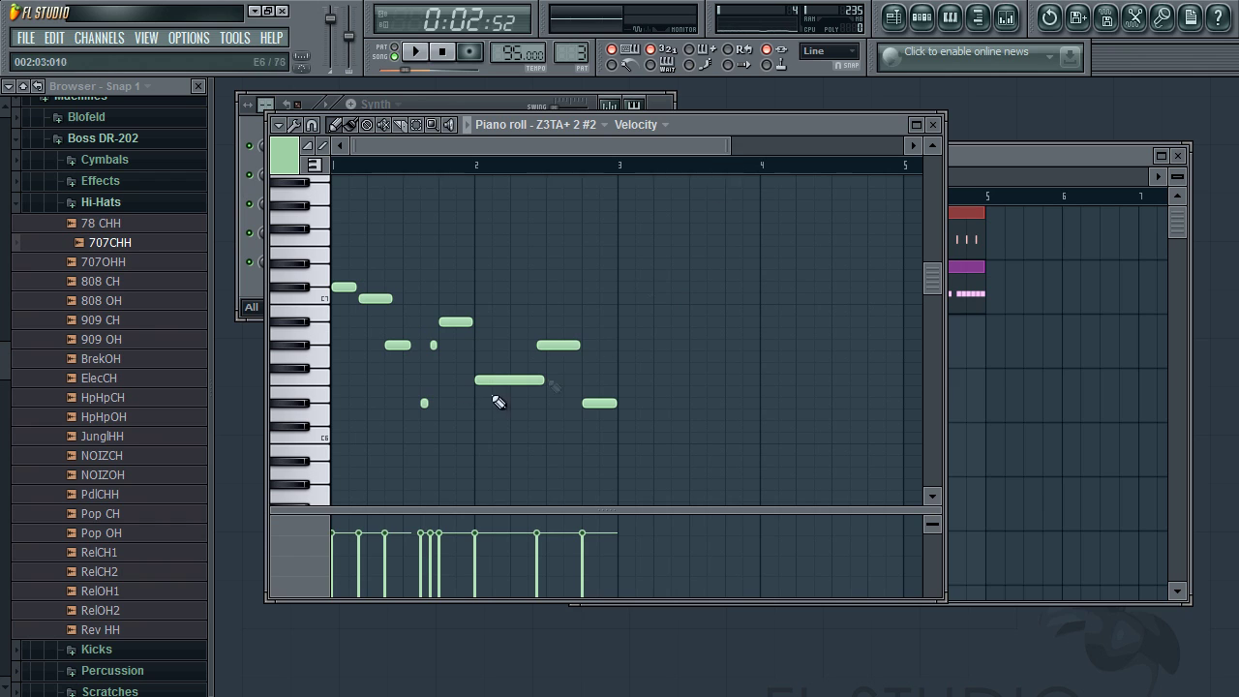
Step: Play back the melody and add an A#5 note at the start of bar 3
drag(729, 150, 611, 150)
drag(504, 145, 622, 139)
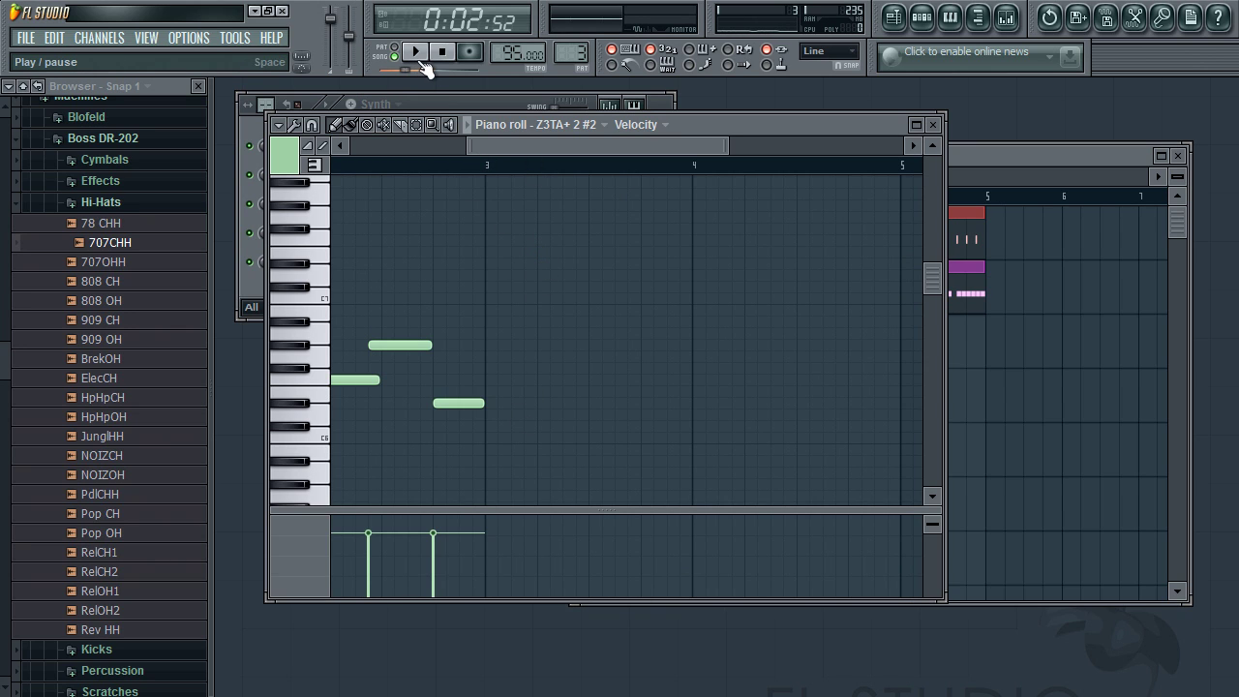
drag(465, 147, 334, 159)
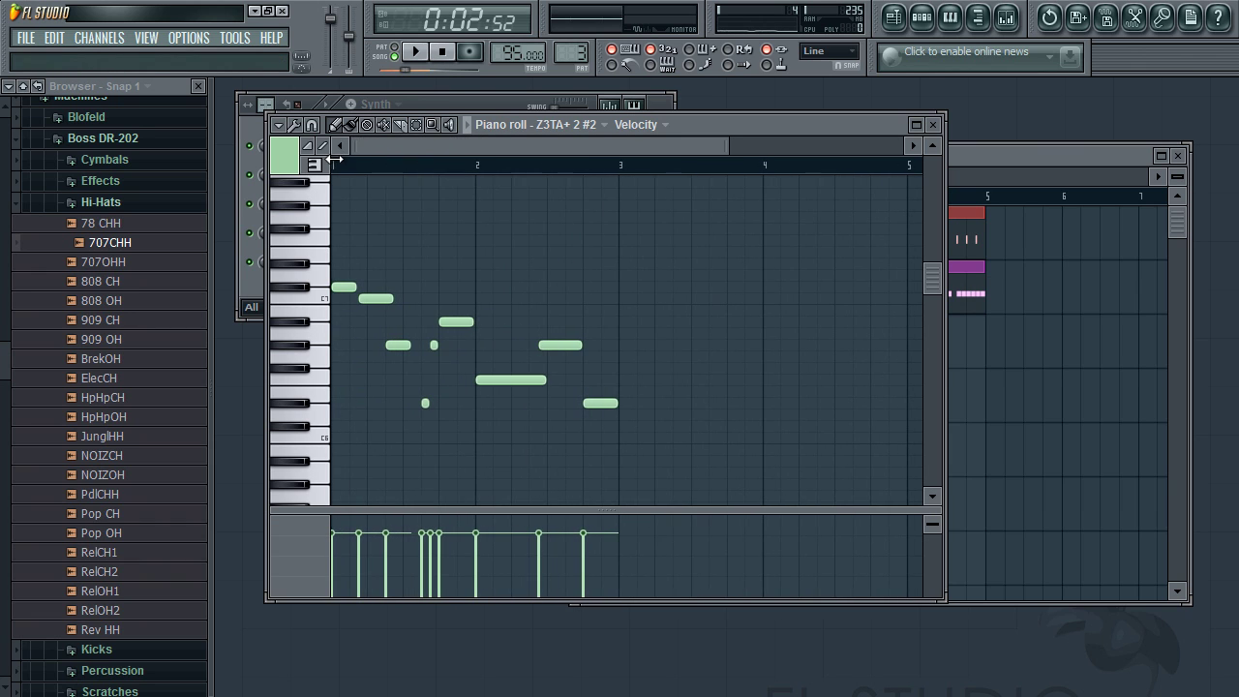
click(417, 54)
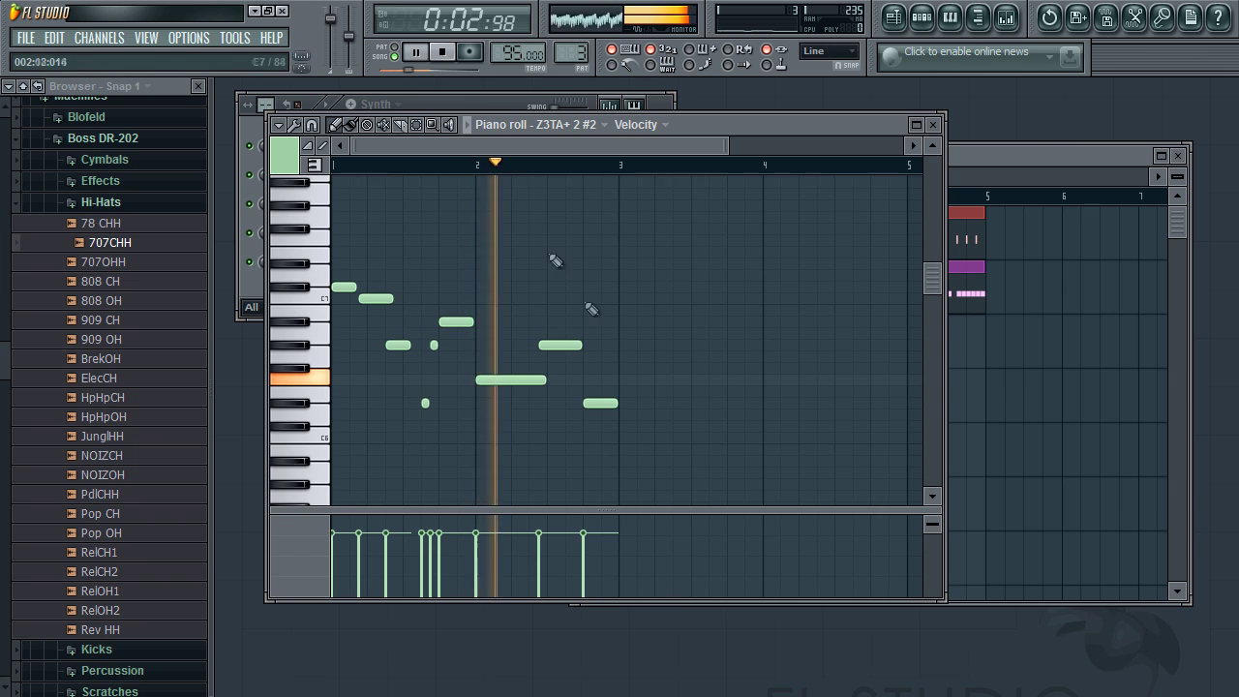
scroll(647, 407, down, 2)
click(638, 393)
drag(627, 399, 609, 396)
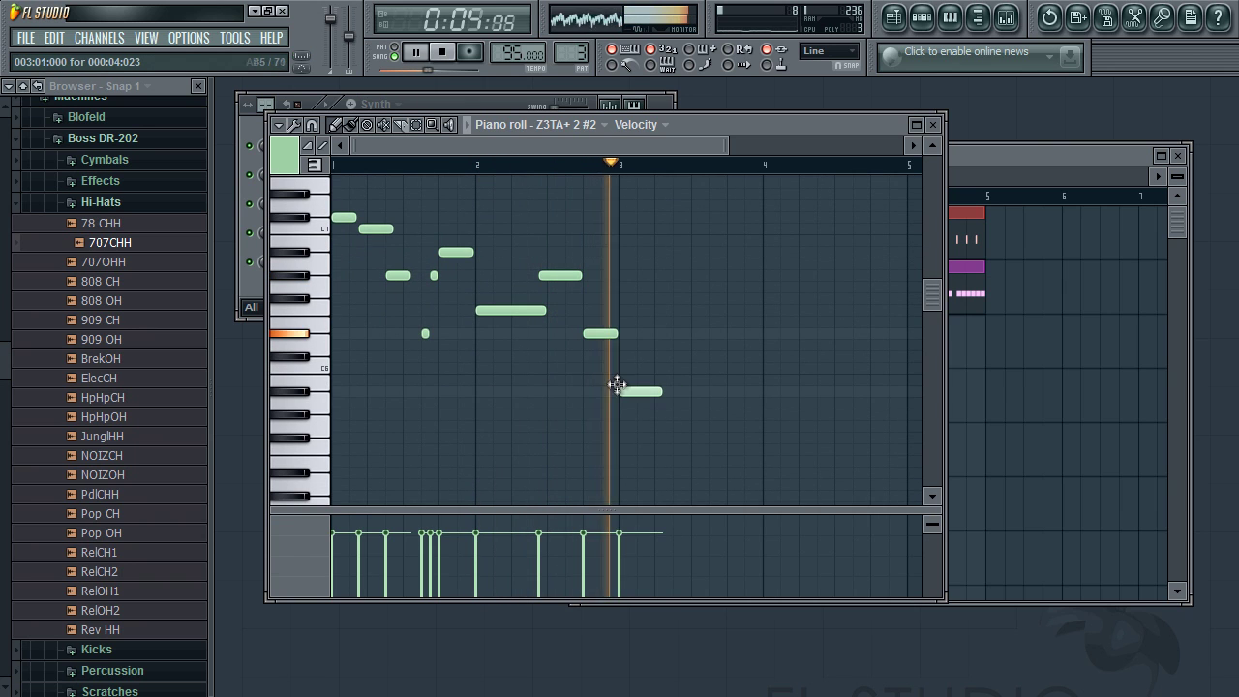
Step: Extend the playlist loop region to four bars and shorten the bar 3 A#5 note in the piano roll
click(979, 150)
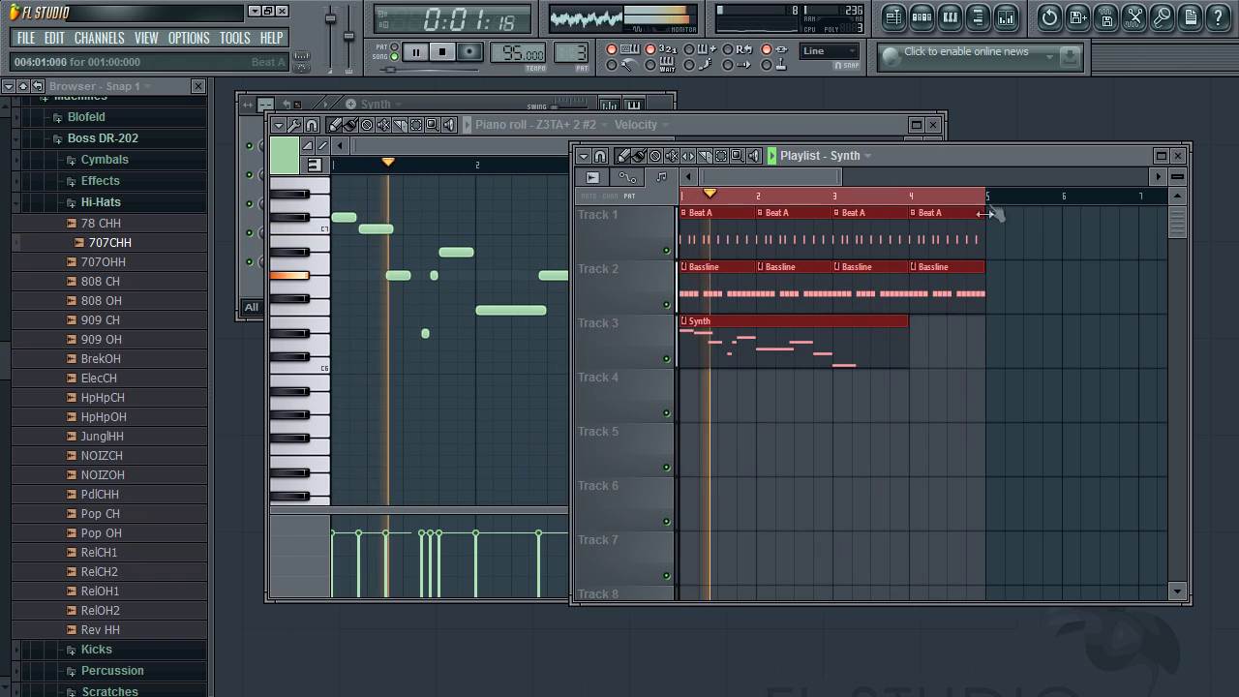
click(736, 127)
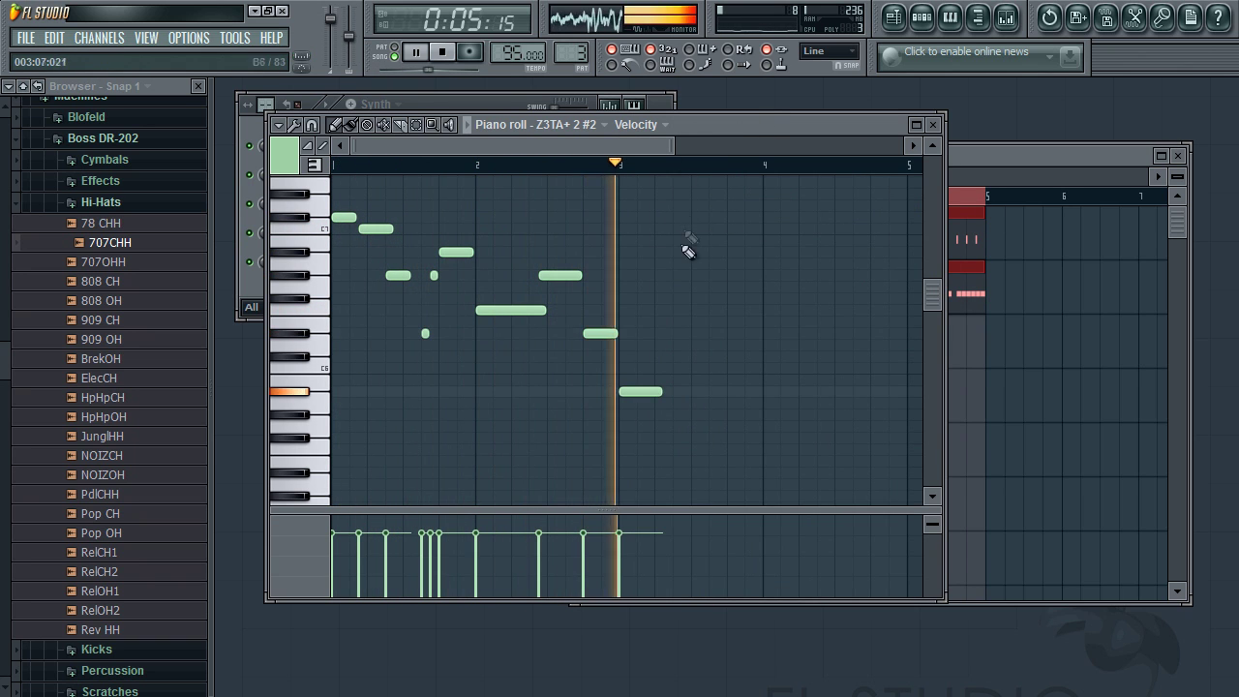
drag(659, 391, 627, 391)
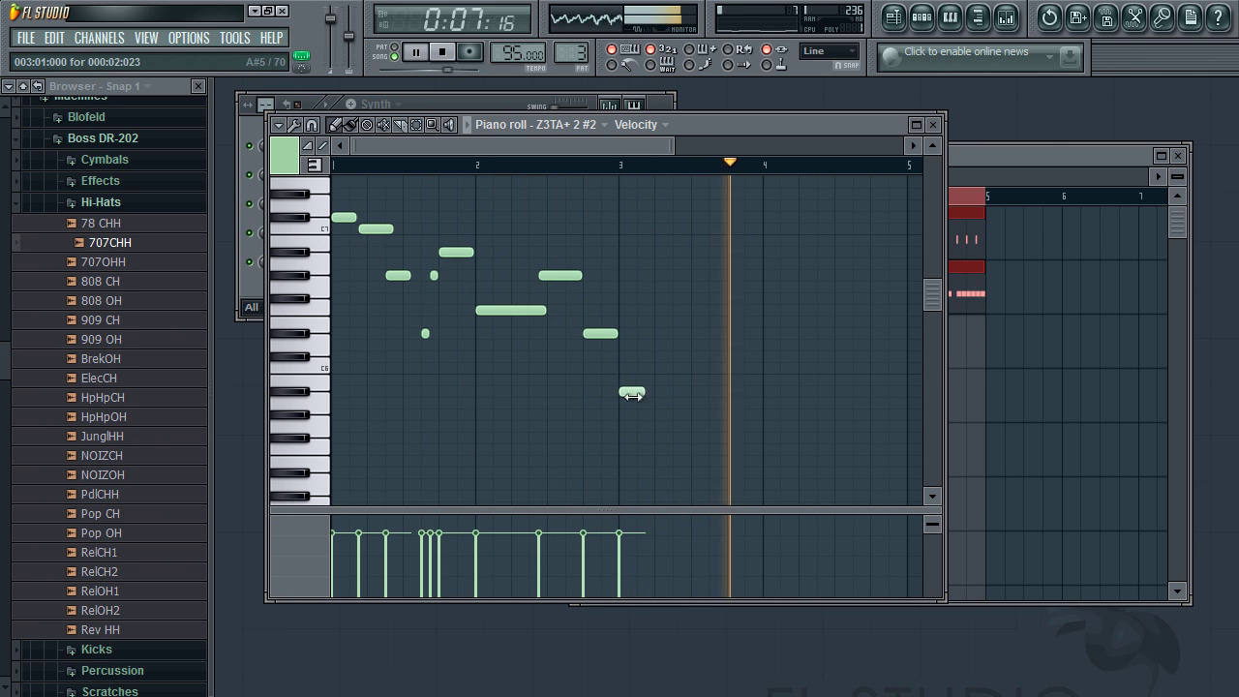
Step: Set snap to none and place four very short B5 notes over the A#5 at the start of bar 3
drag(669, 147, 541, 175)
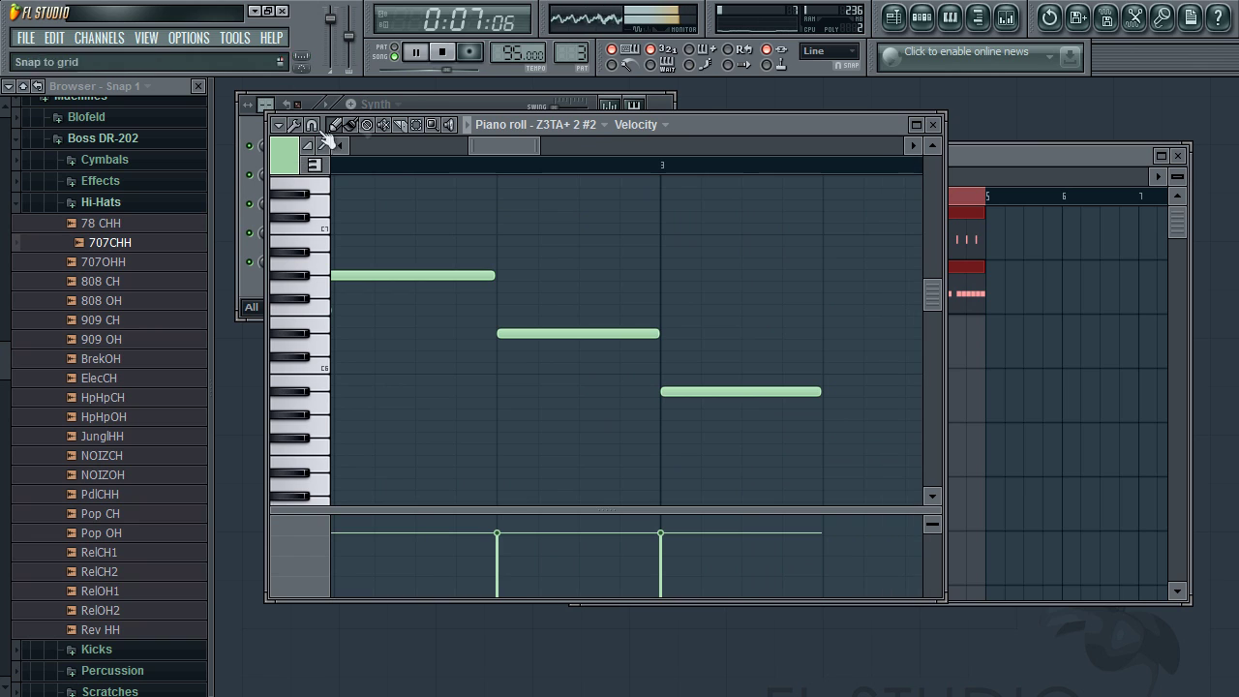
click(825, 51)
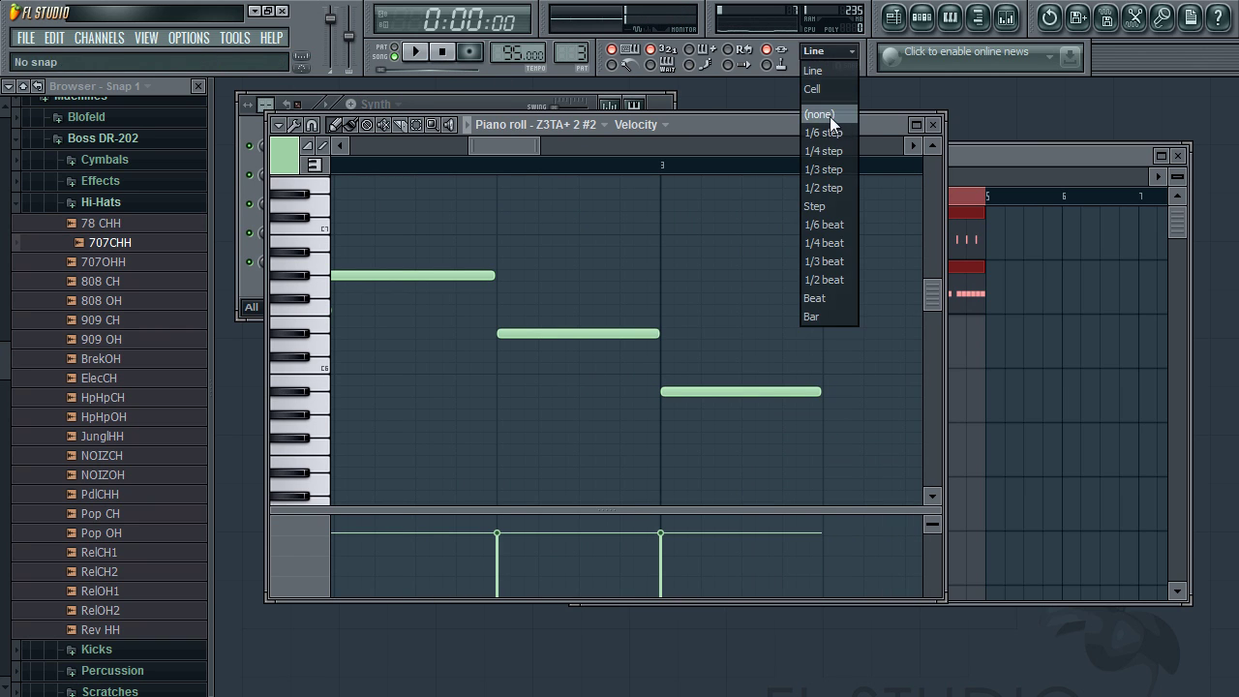
click(829, 115)
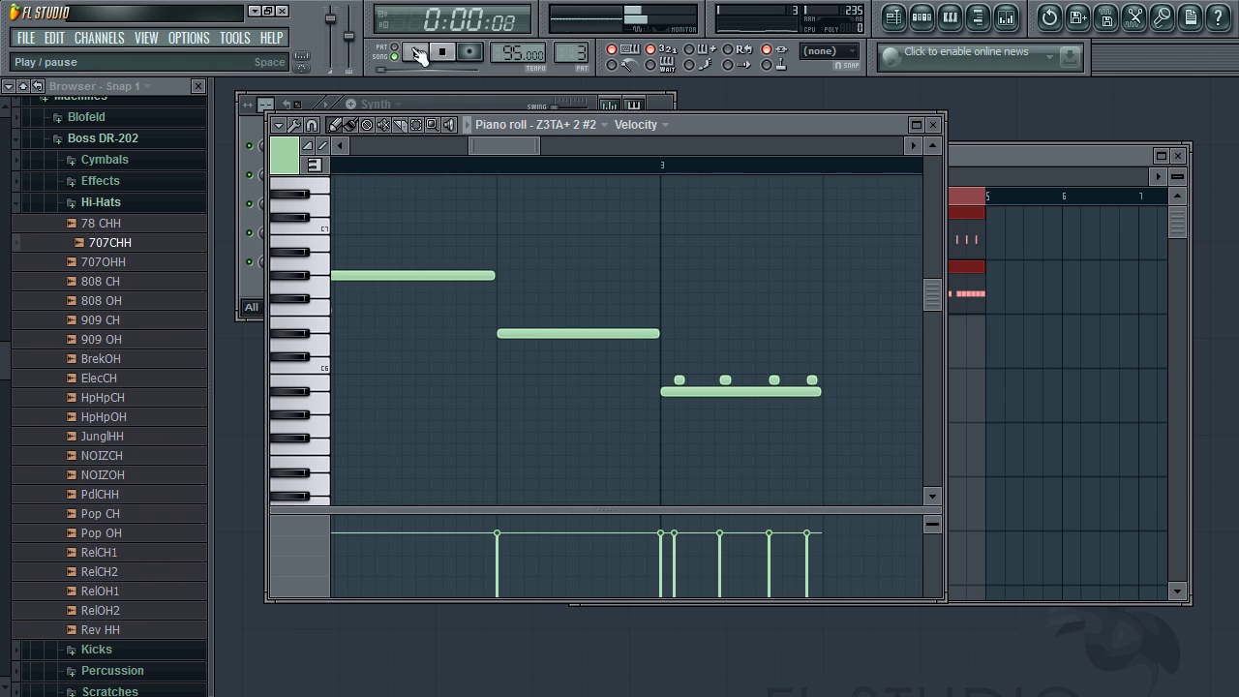
click(464, 163)
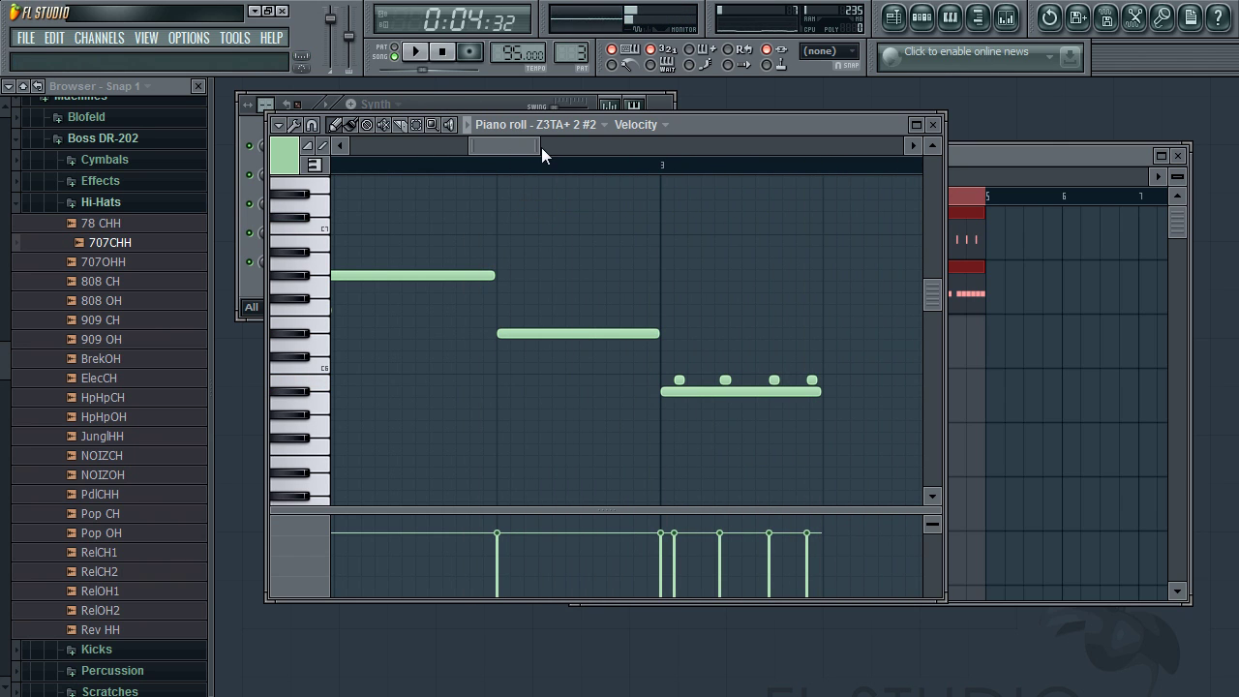
scroll(541, 147, down, 5)
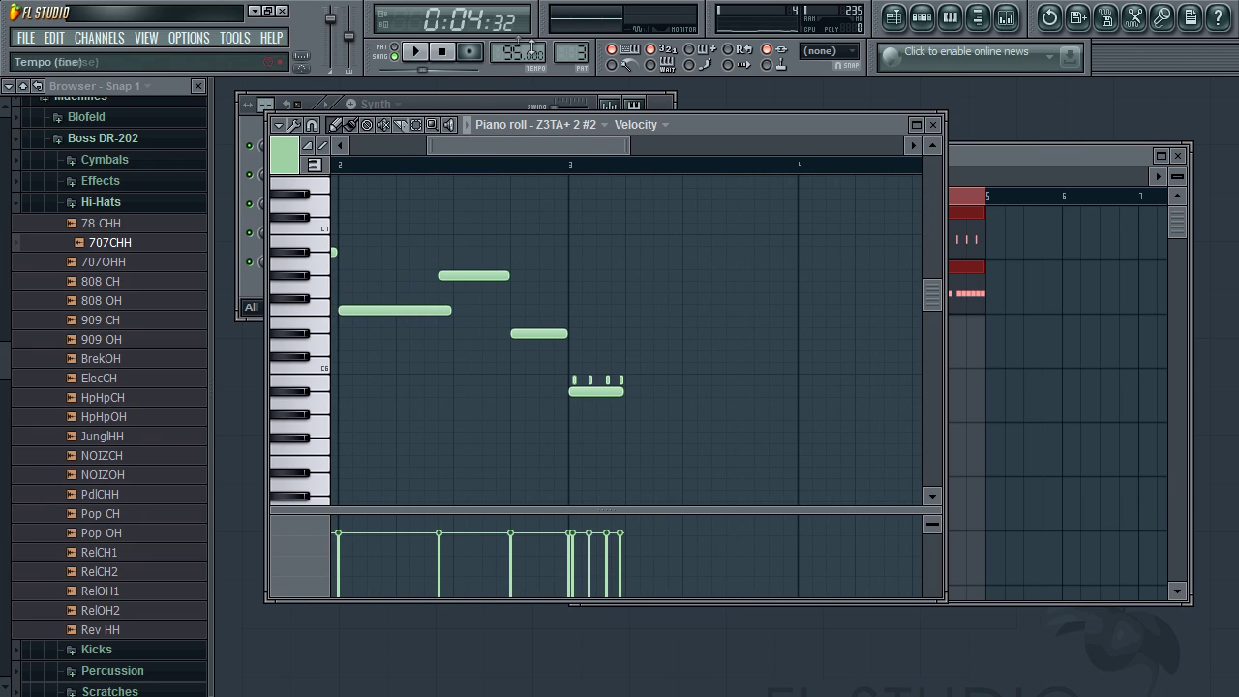
Step: Set snap back to Line and restart playback
click(838, 54)
click(824, 72)
click(433, 56)
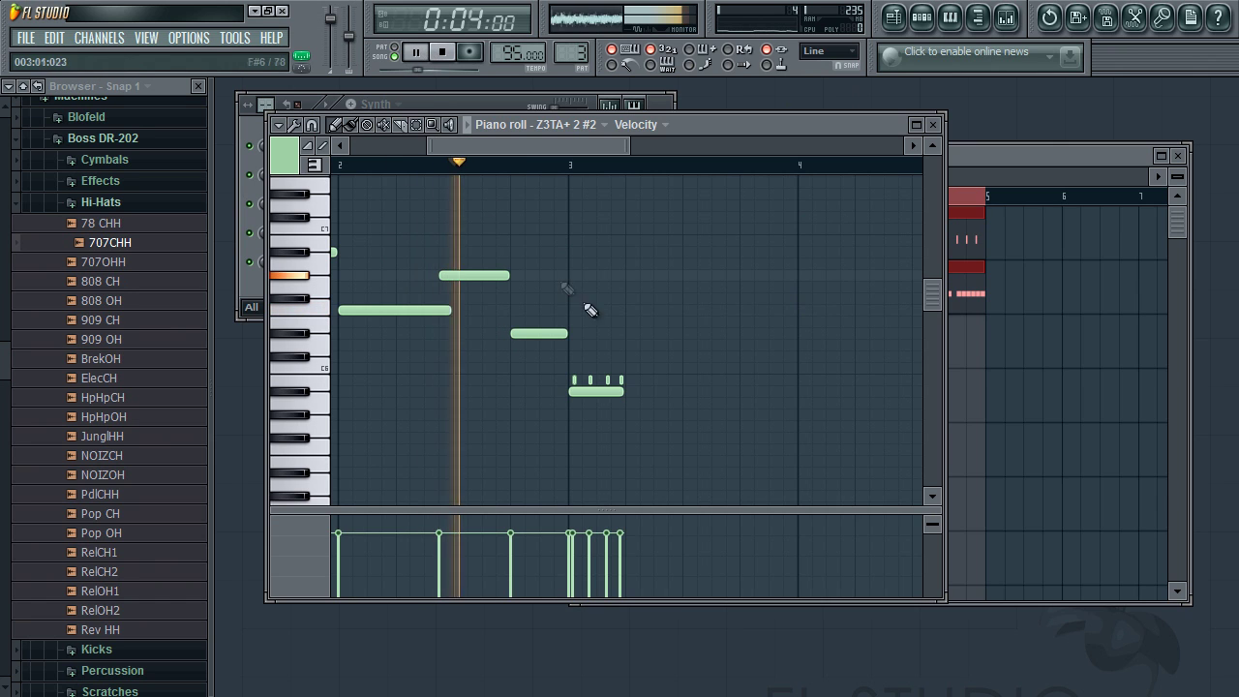
Step: Continue bar 3 with overlapping C#6 and C6 notes, followed by a long G#5 reaching into the second half of bar 4
click(627, 364)
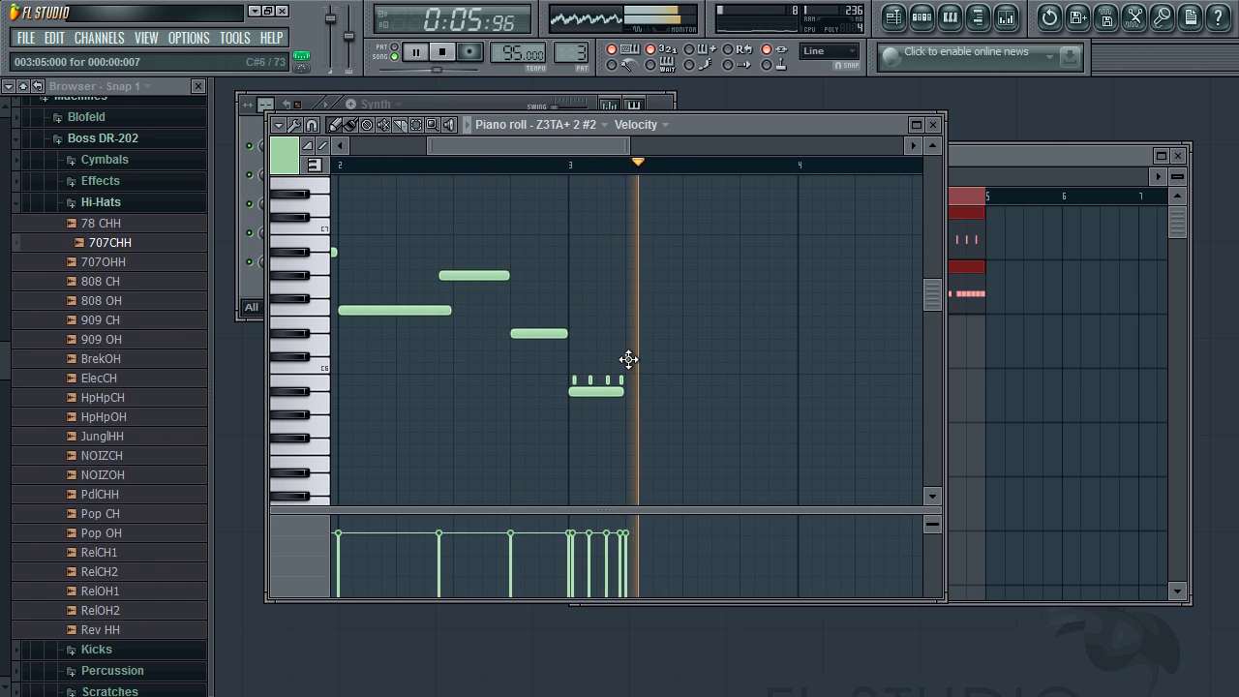
drag(628, 355, 683, 357)
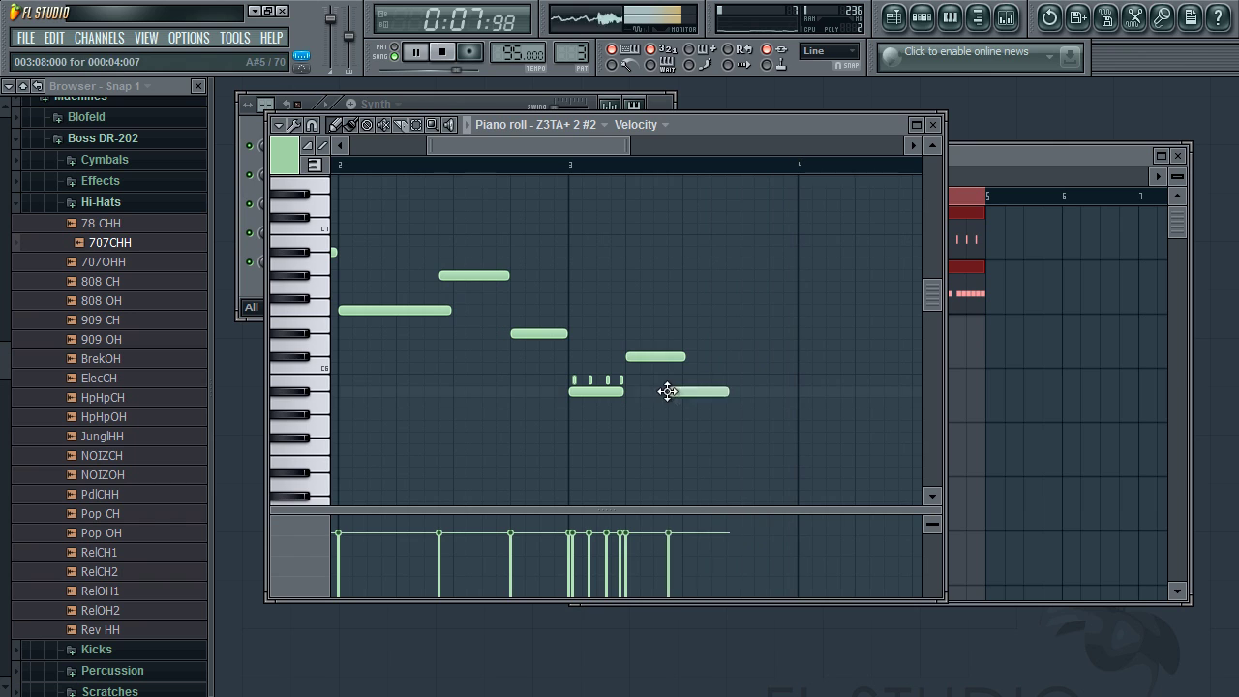
click(540, 167)
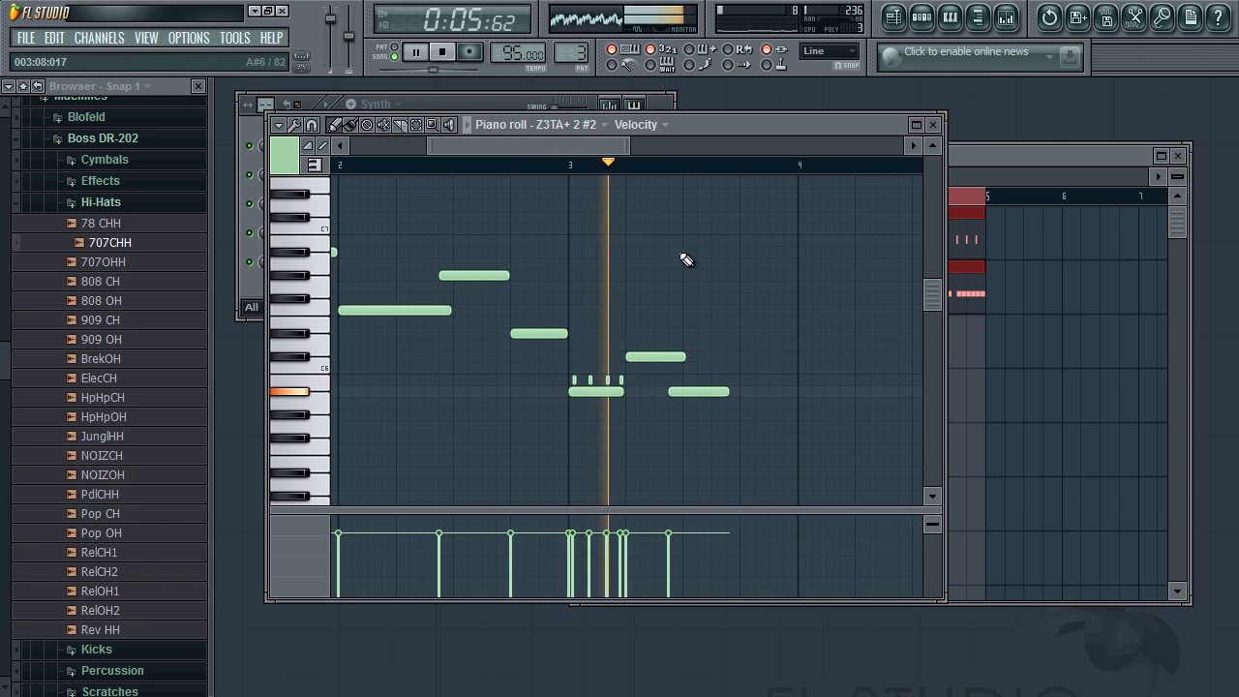
drag(696, 389, 697, 366)
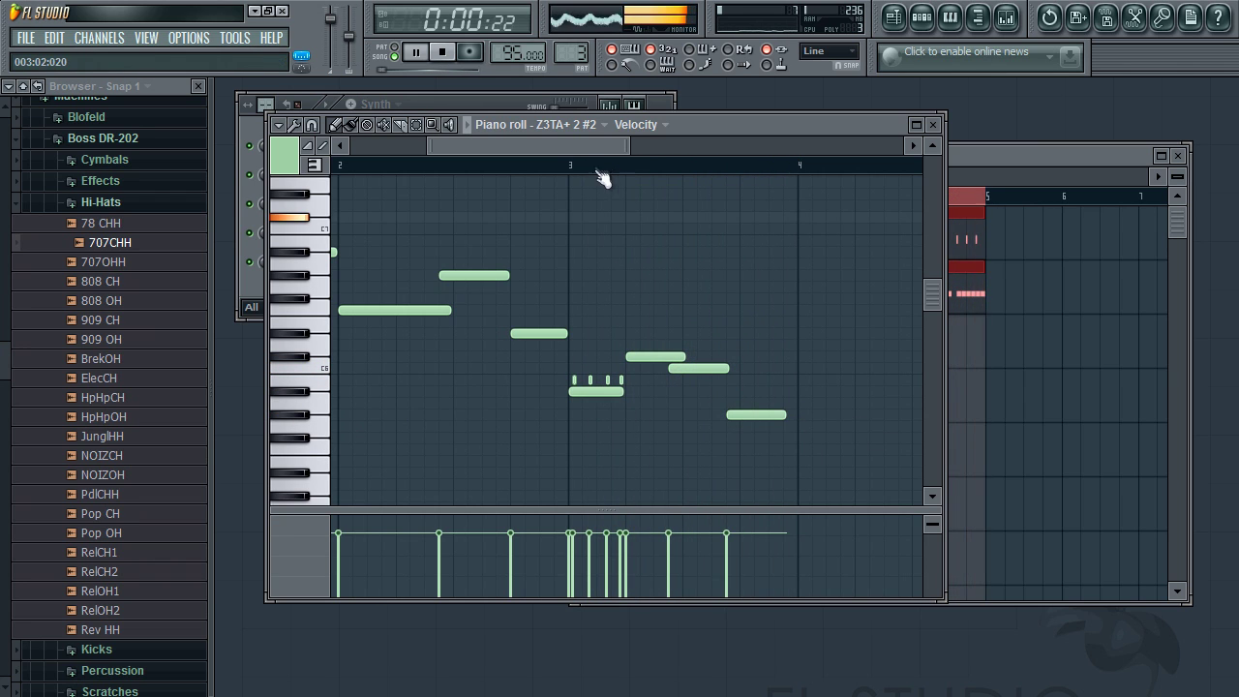
scroll(600, 179, down, 2)
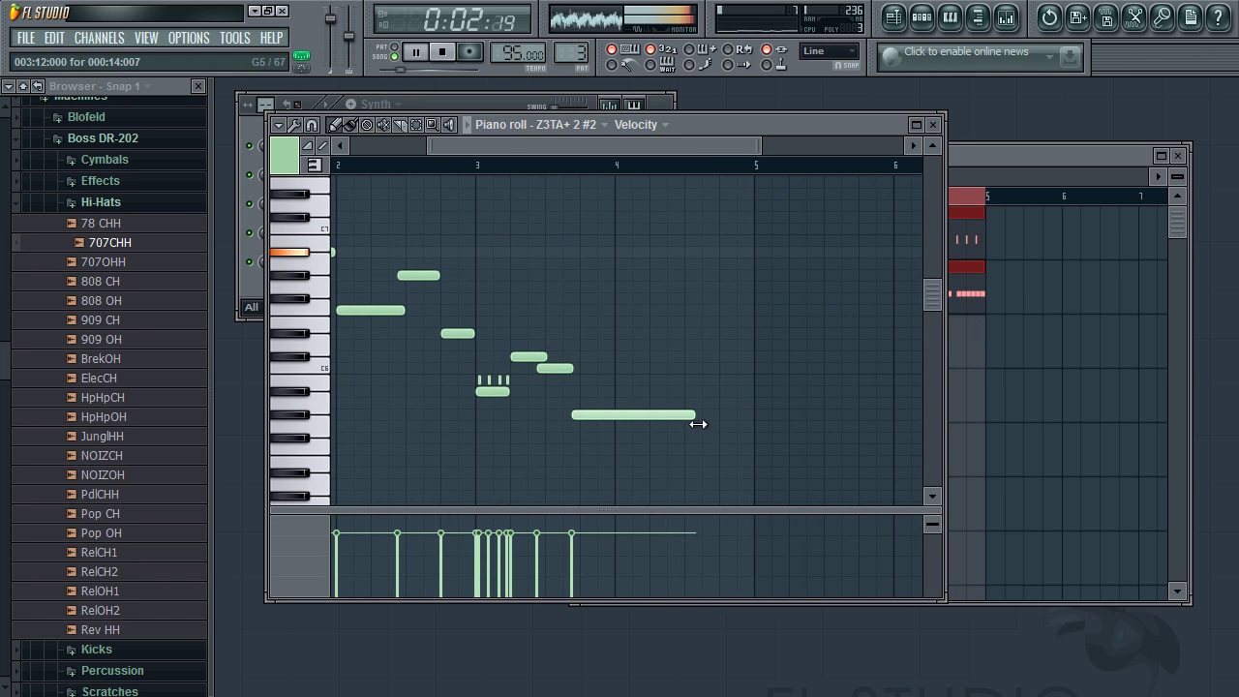
Step: Finish bar 4 with a one-beat D#6 and an A#5 that ends with the bar
drag(695, 344, 685, 275)
drag(807, 276, 756, 276)
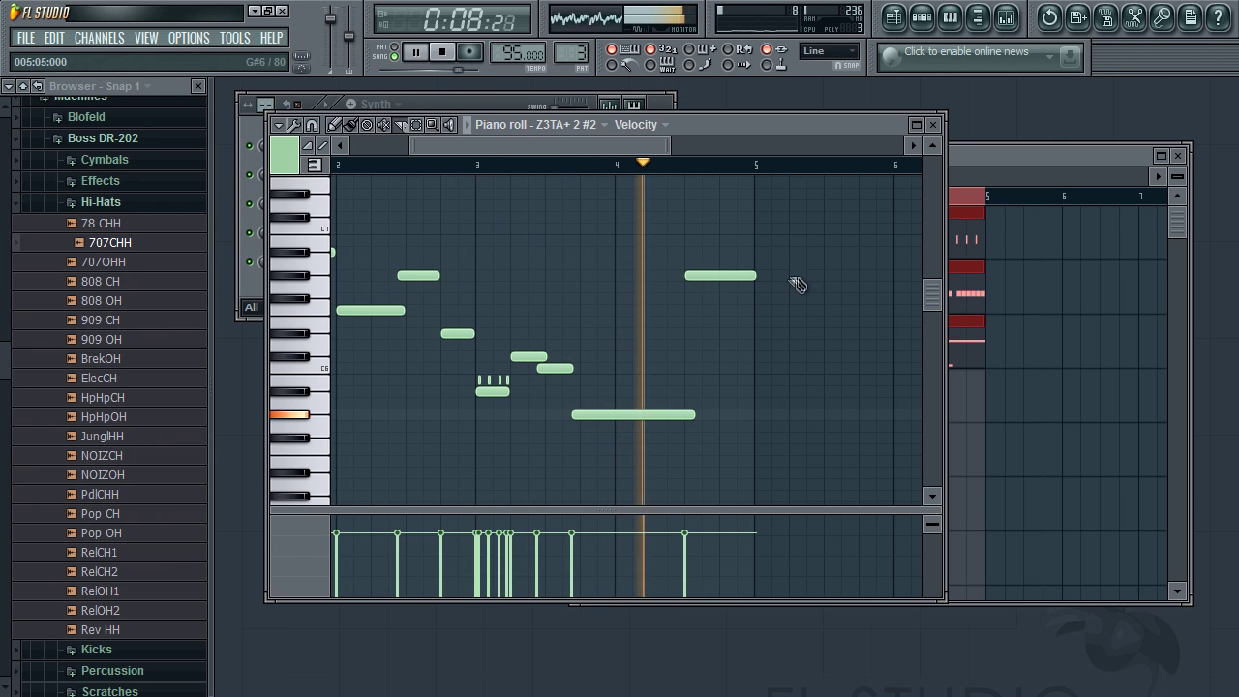
click(754, 275)
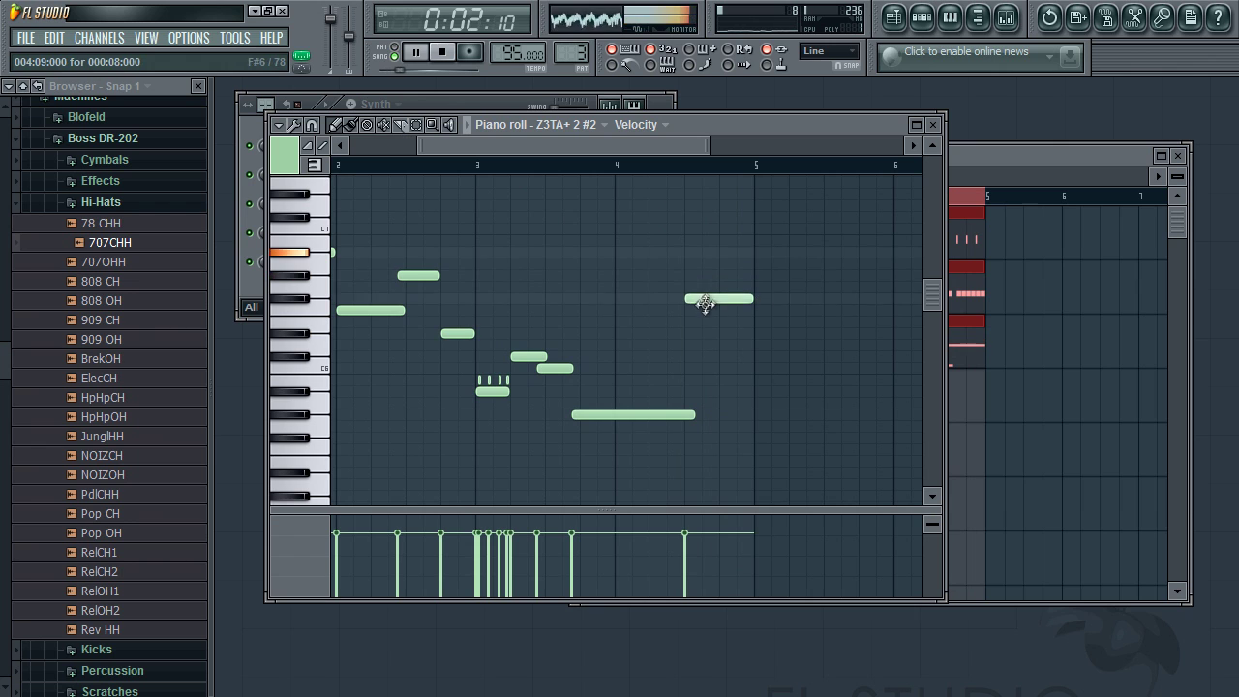
drag(702, 332, 702, 335)
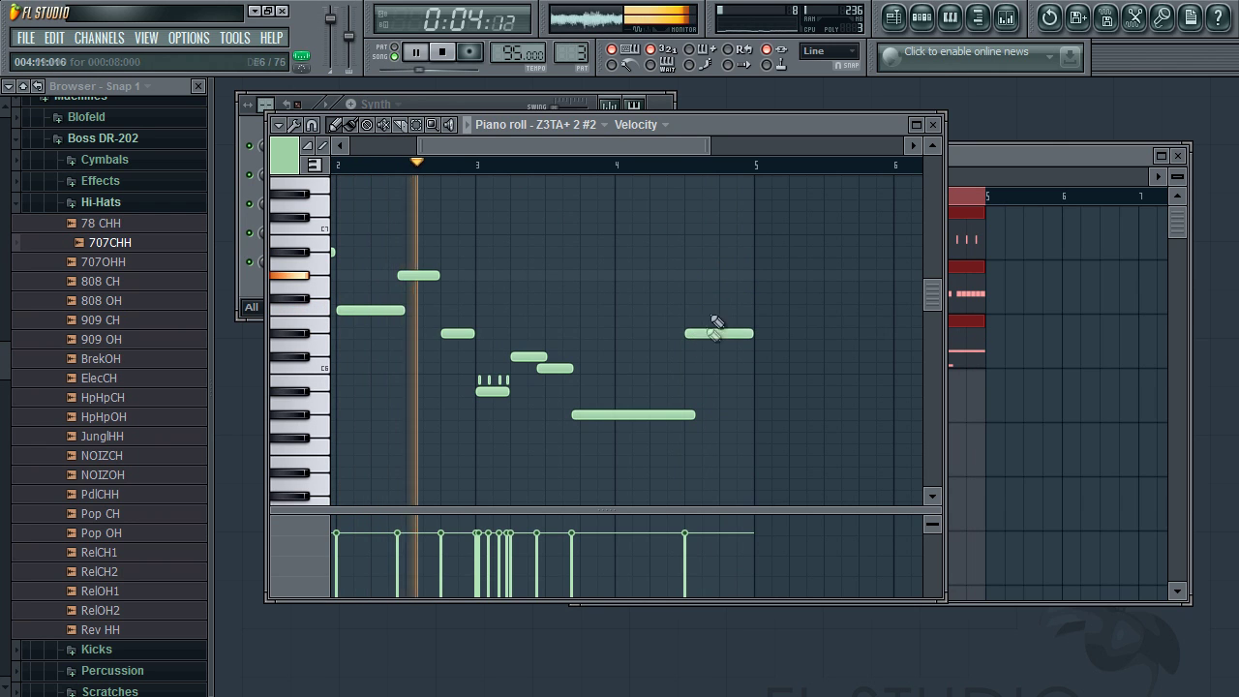
drag(752, 334, 738, 338)
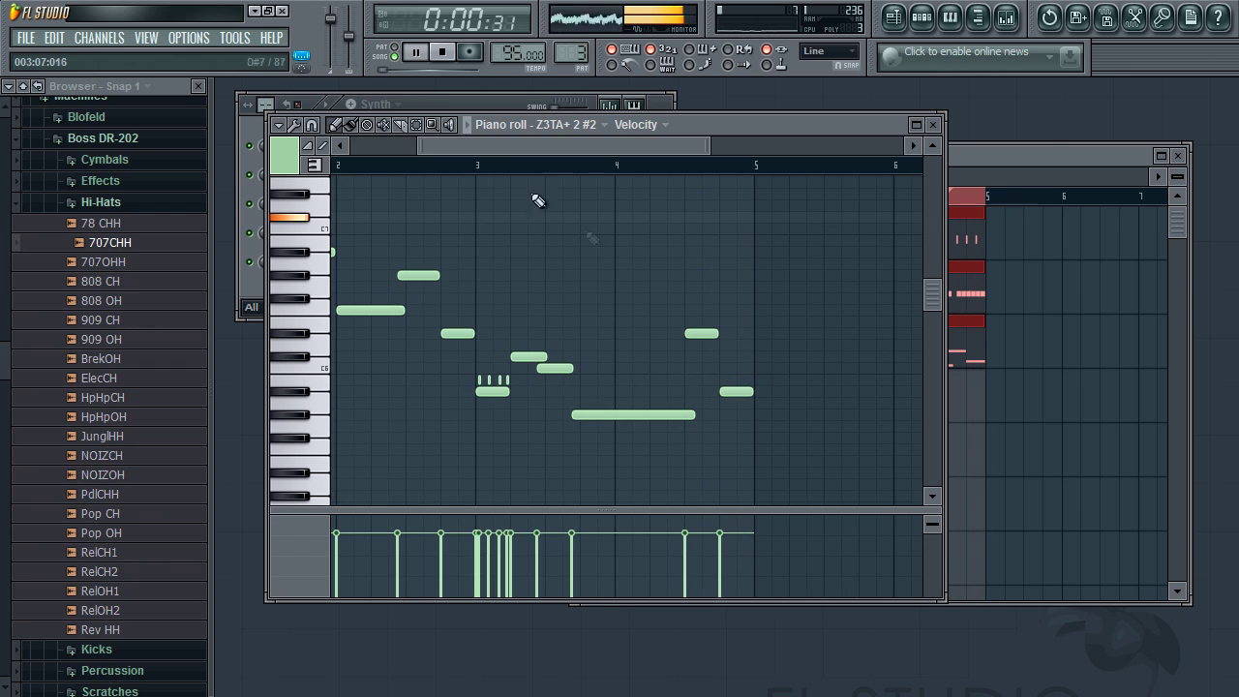
Step: Lower the D#6 in the second half of bar 4 to C6, stop playback and close the piano roll
drag(419, 150, 356, 147)
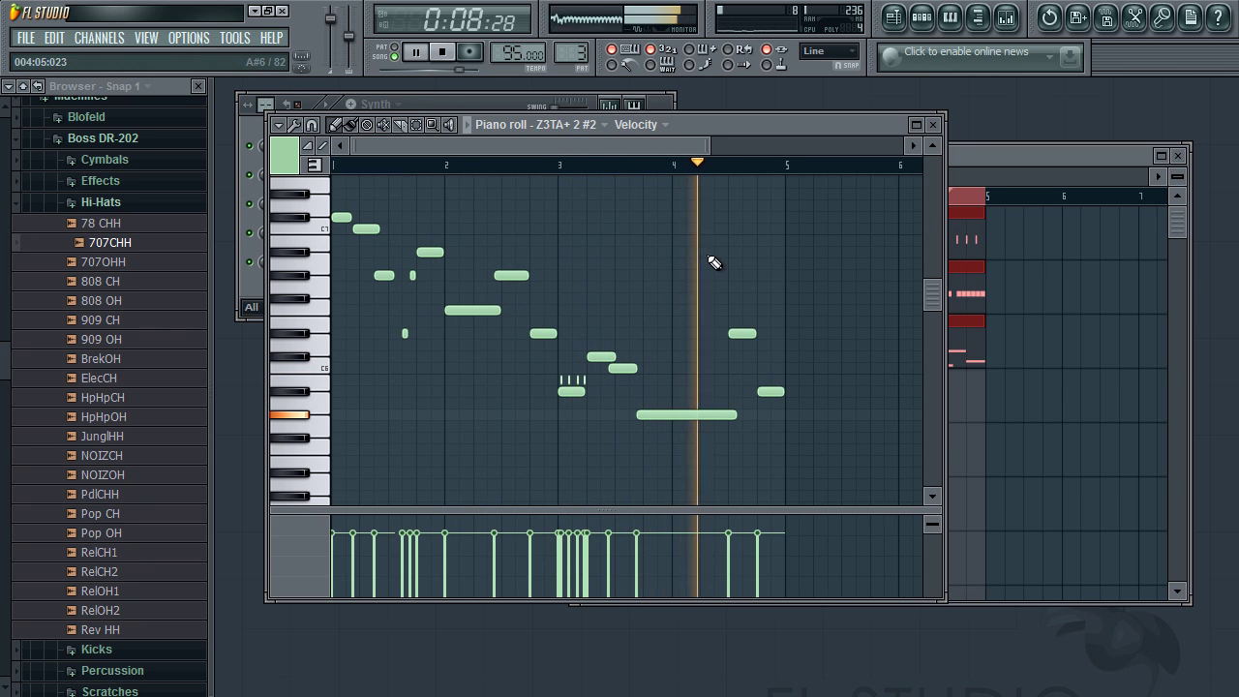
drag(741, 333, 742, 367)
click(729, 166)
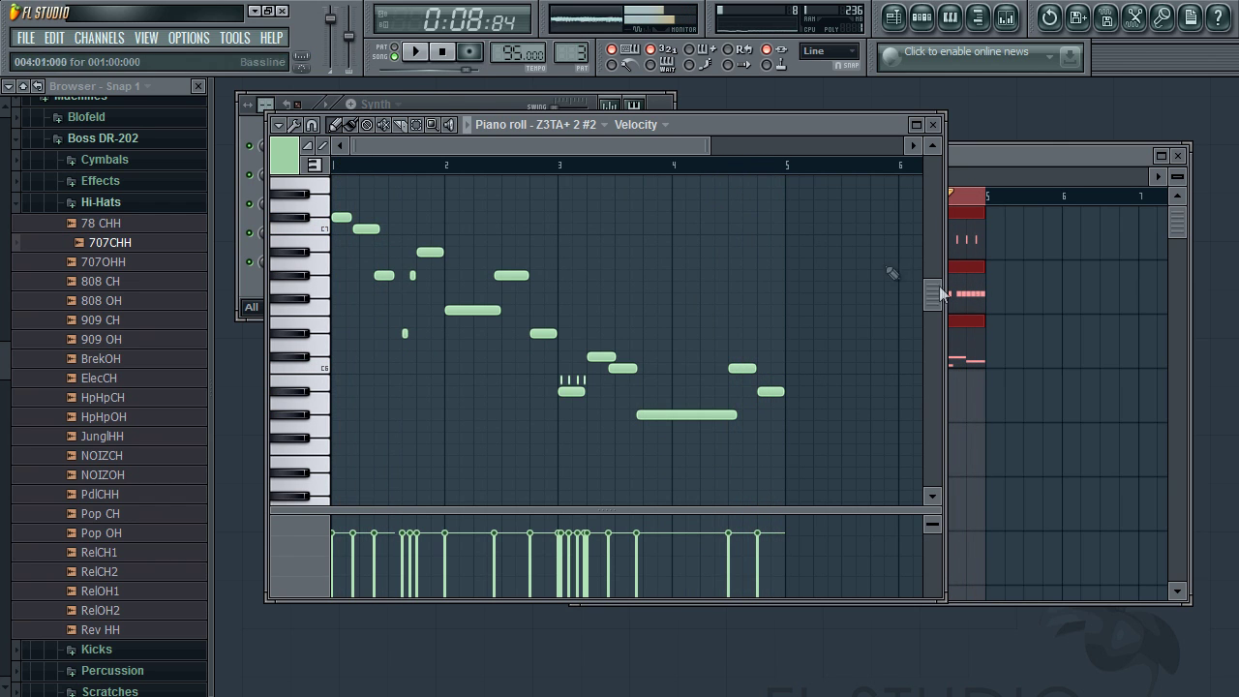
click(932, 124)
Step: Duplicate all four bars of playlist clips into bars 5 to 8, clear the loop region and return to the song start
click(992, 393)
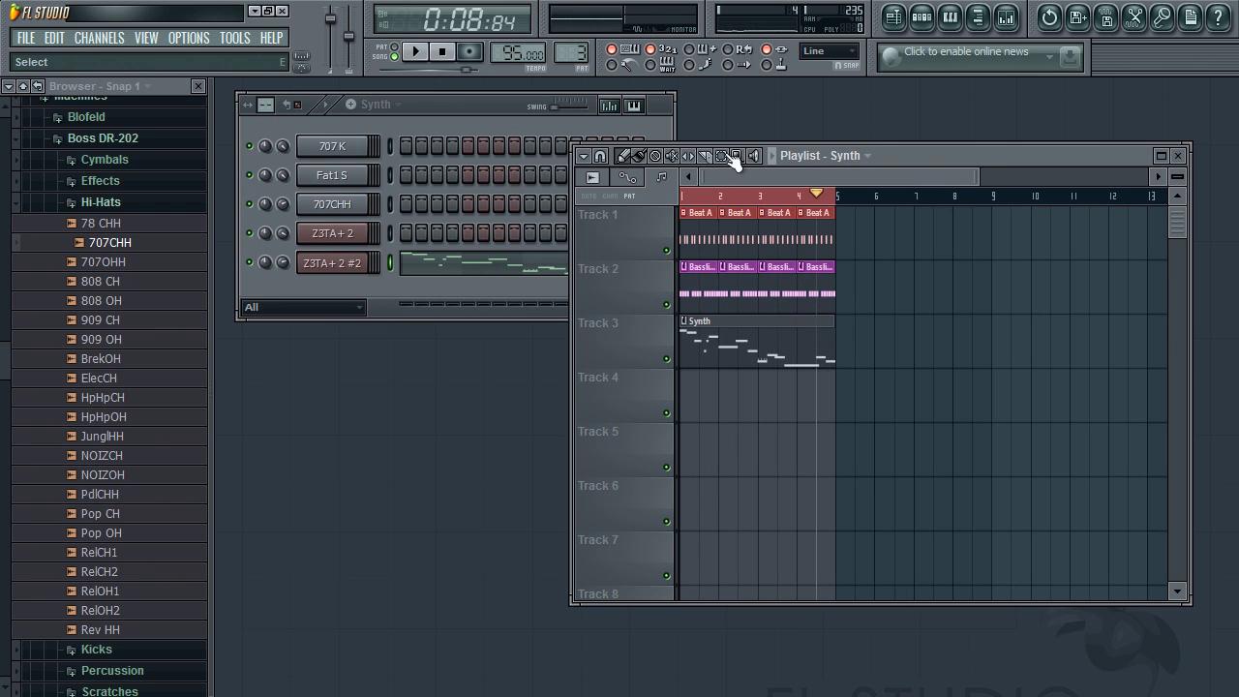
key(ctrl+a)
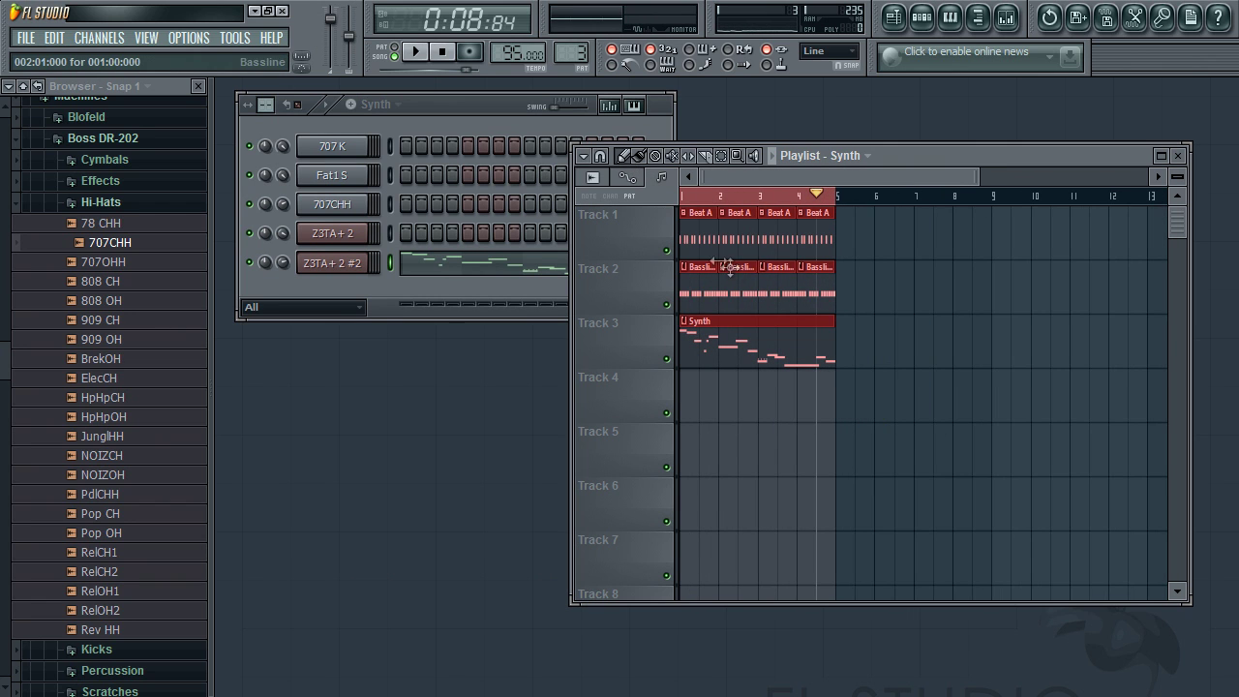
key(ctrl+b)
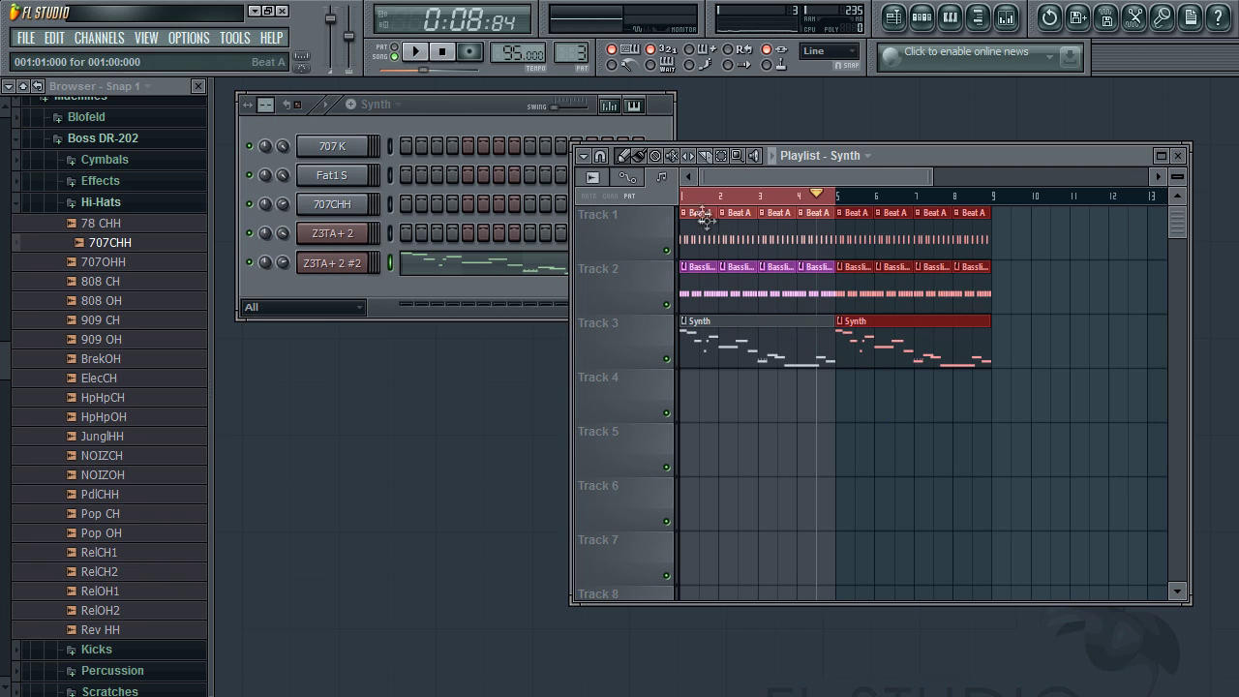
click(684, 198)
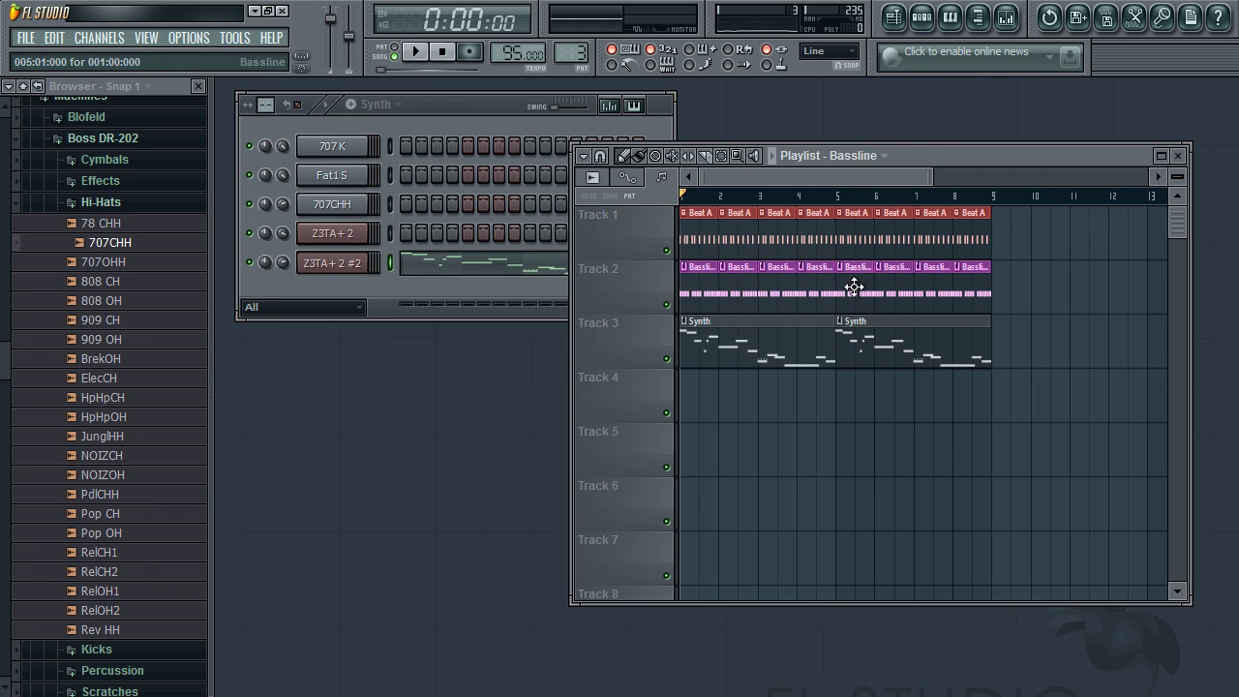
Step: Copy all notes of the Bassline pattern and remove the Bassline clips from bars 5 to 8 in the playlist
double_click(854, 286)
key(ctrl+a)
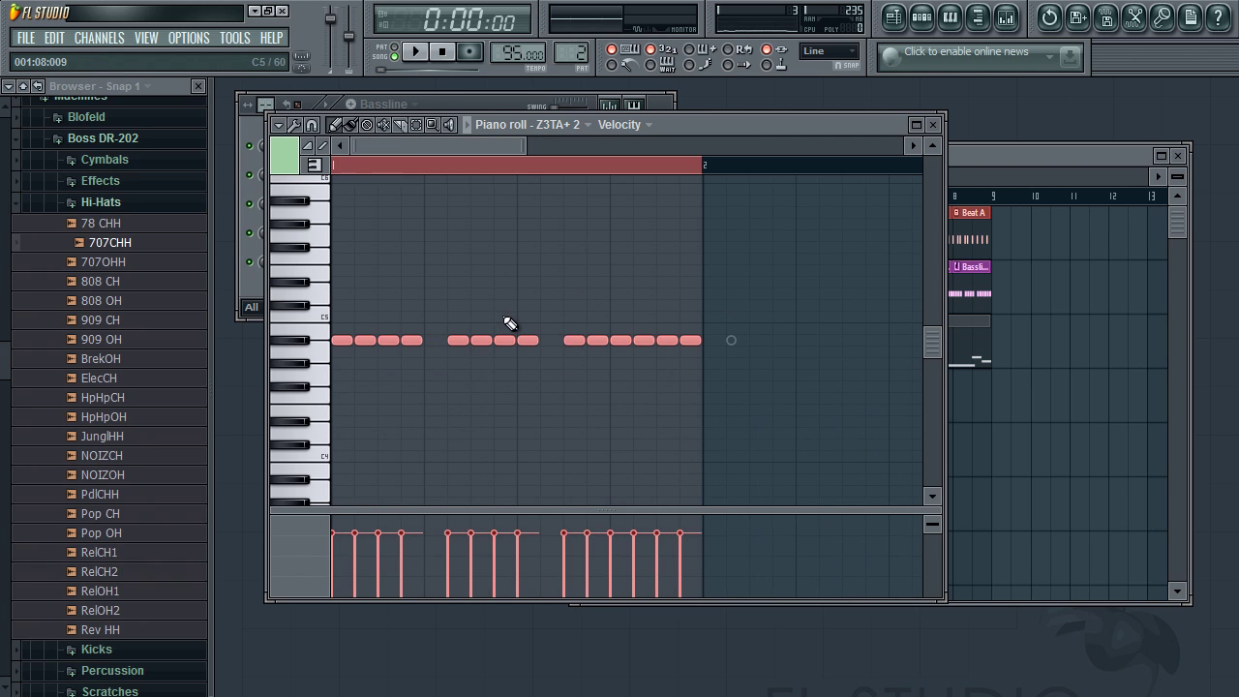
click(935, 127)
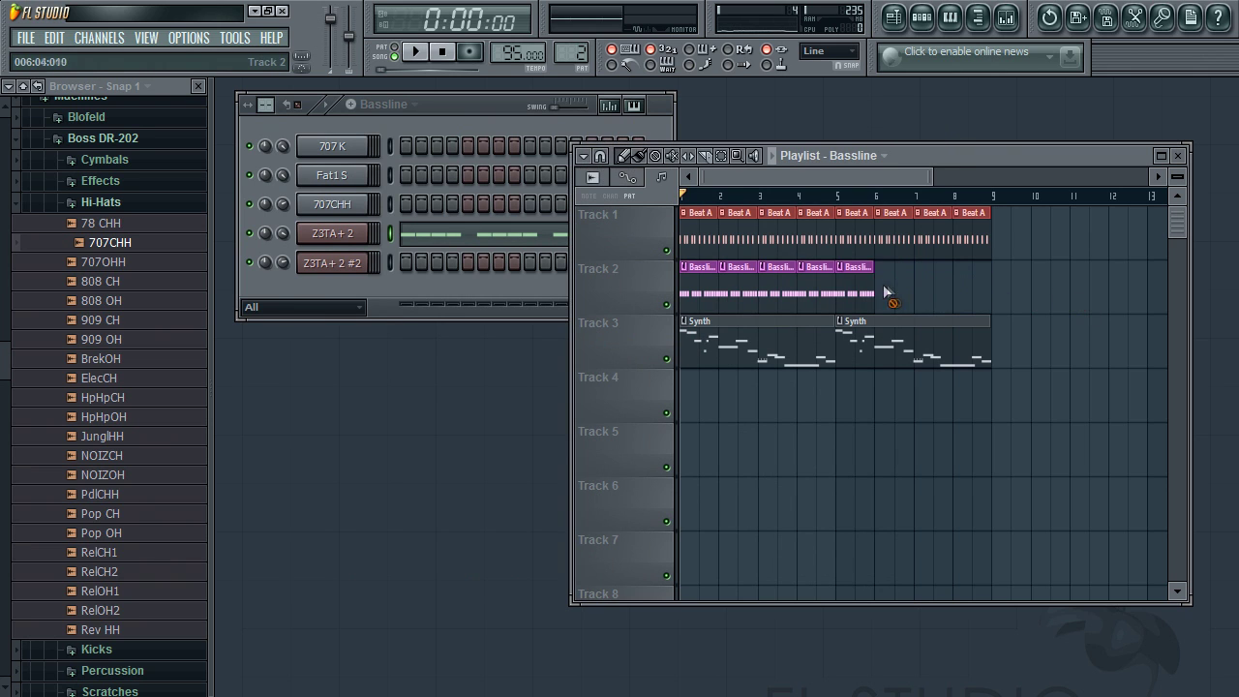
Step: Create a new empty pattern after the existing Beat A, Bassline and Synth patterns
click(452, 116)
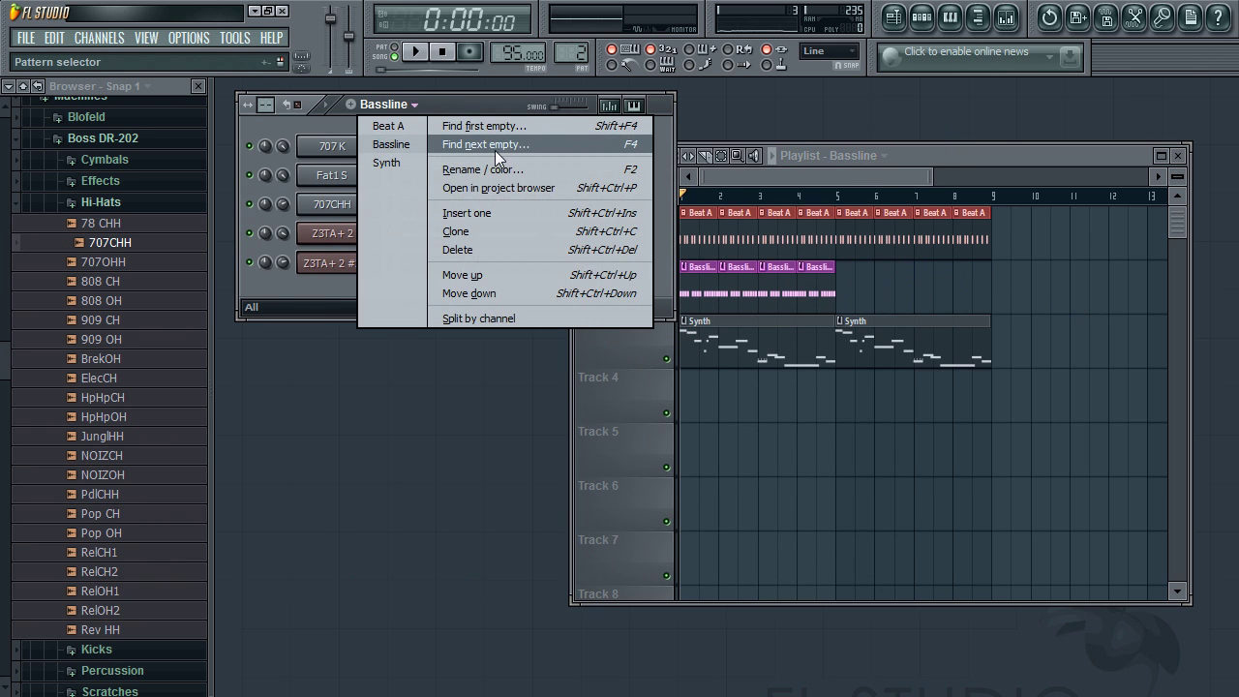
click(495, 145)
click(684, 340)
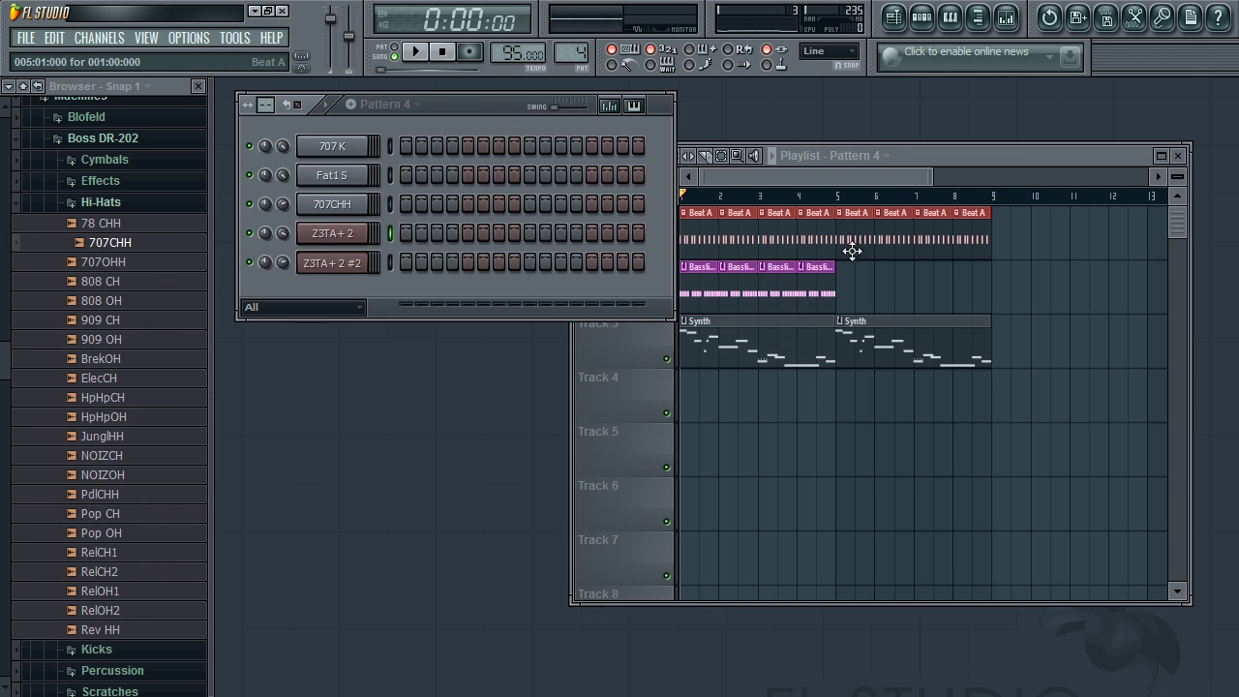
Step: Trim the last beat off the Beat A clips in bars 4 and 8 of the playlist
drag(836, 243, 824, 245)
drag(929, 167, 703, 178)
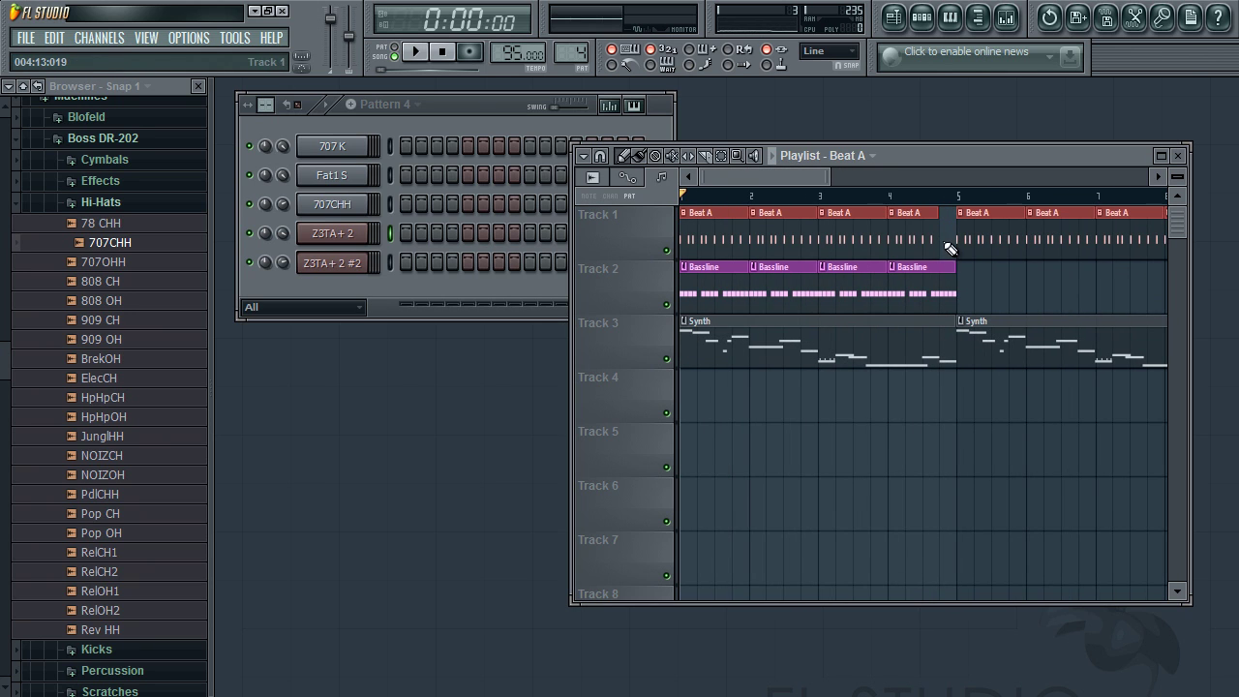
drag(826, 179, 948, 179)
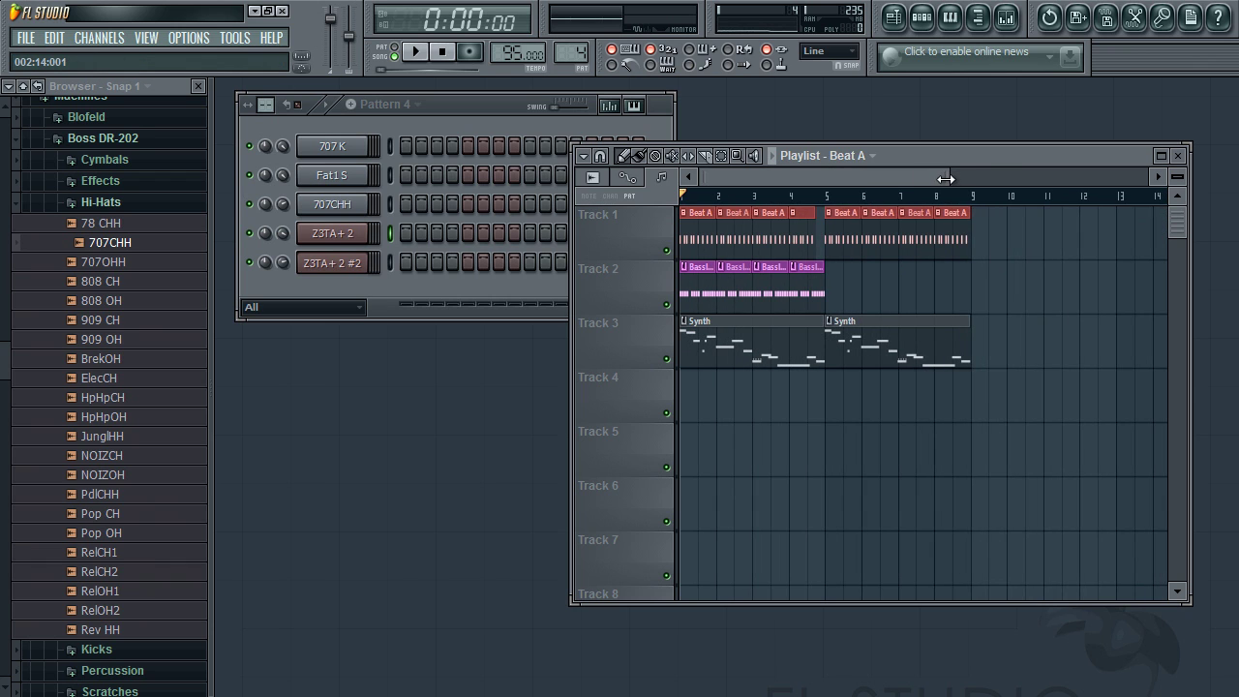
drag(696, 183, 843, 180)
drag(951, 198, 908, 180)
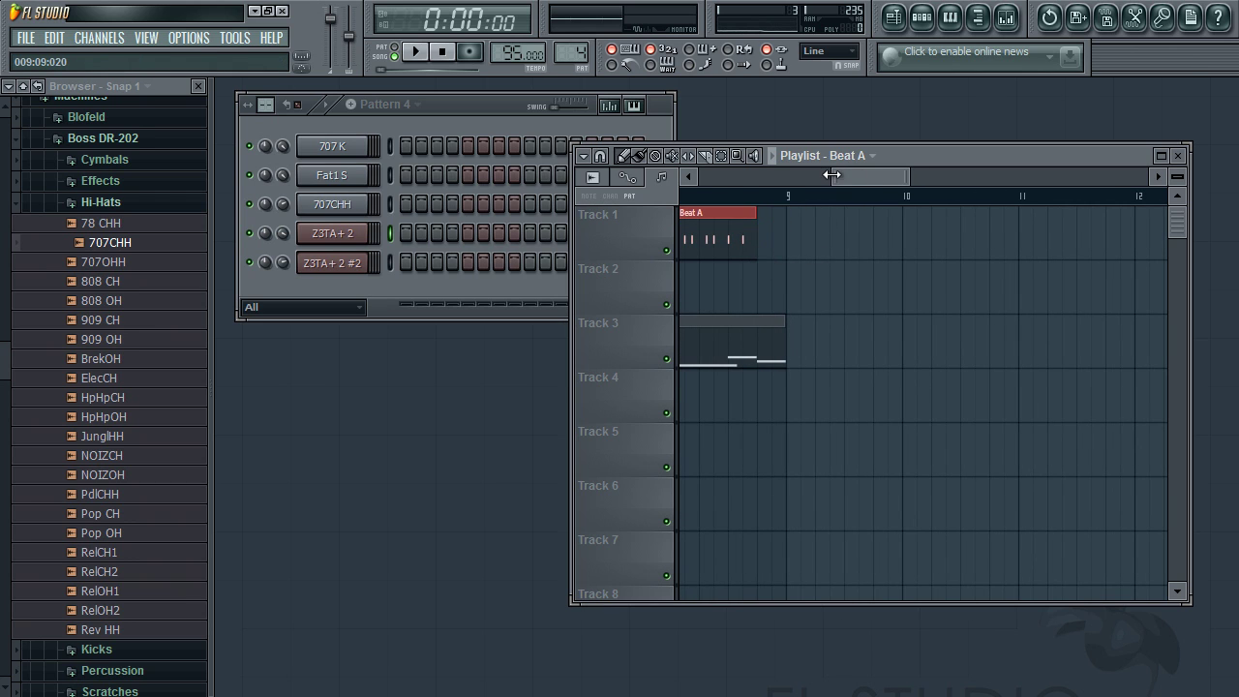
drag(832, 175, 698, 175)
Step: Start song playback and rename the new pattern as Bassline 2
click(421, 58)
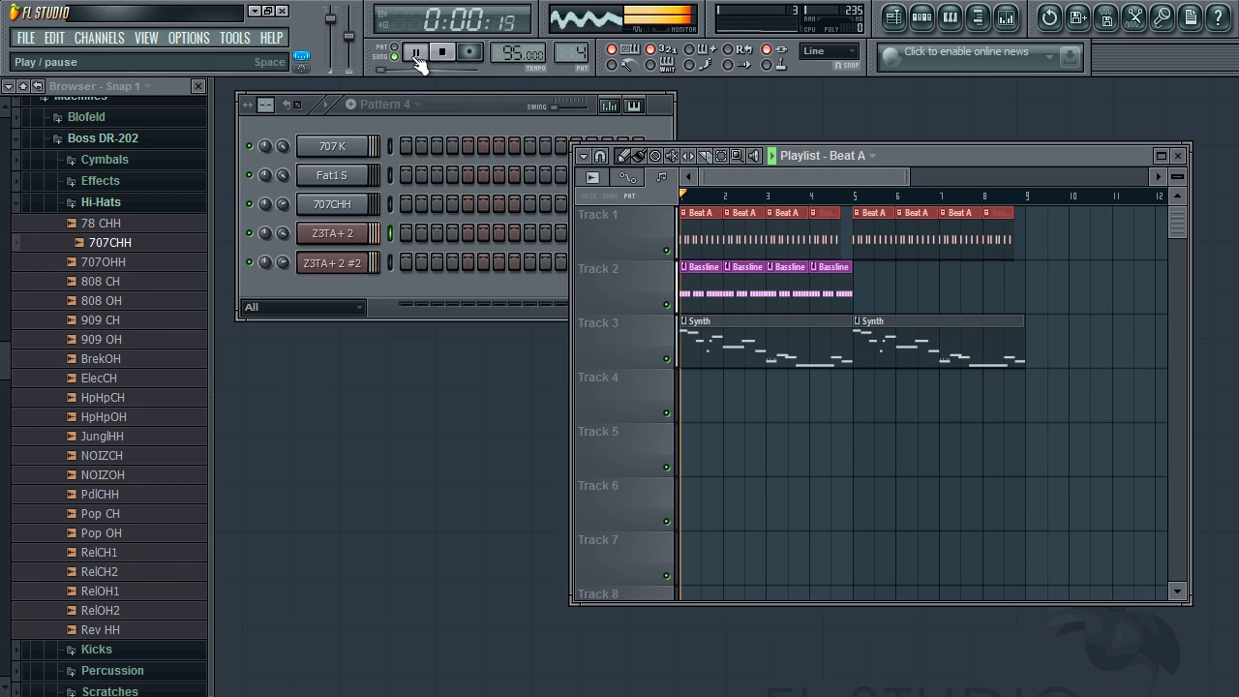
click(410, 105)
click(454, 167)
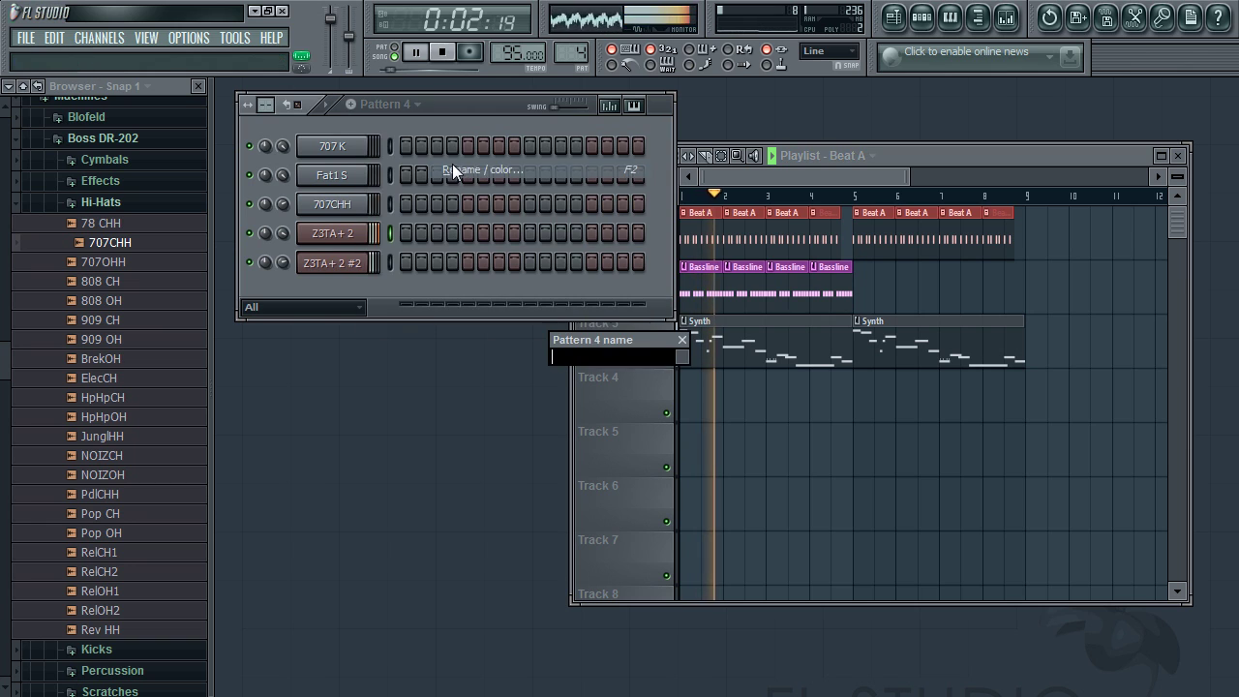
text(Bassline 2)
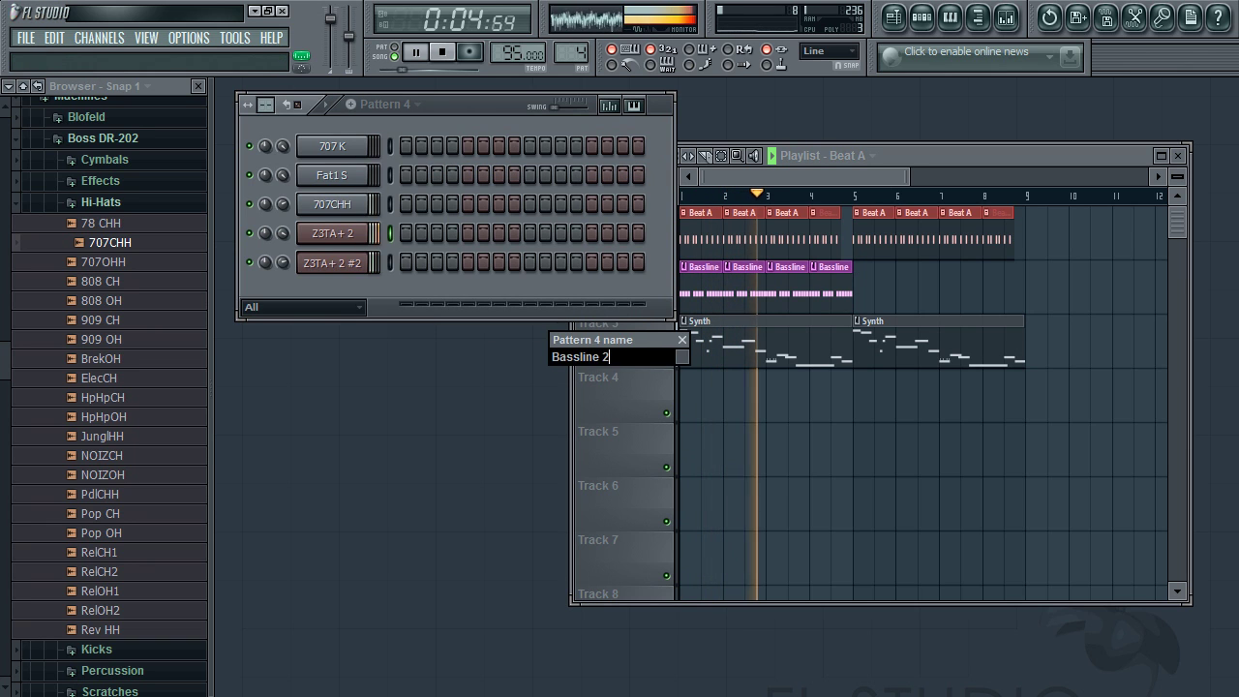
key(Return)
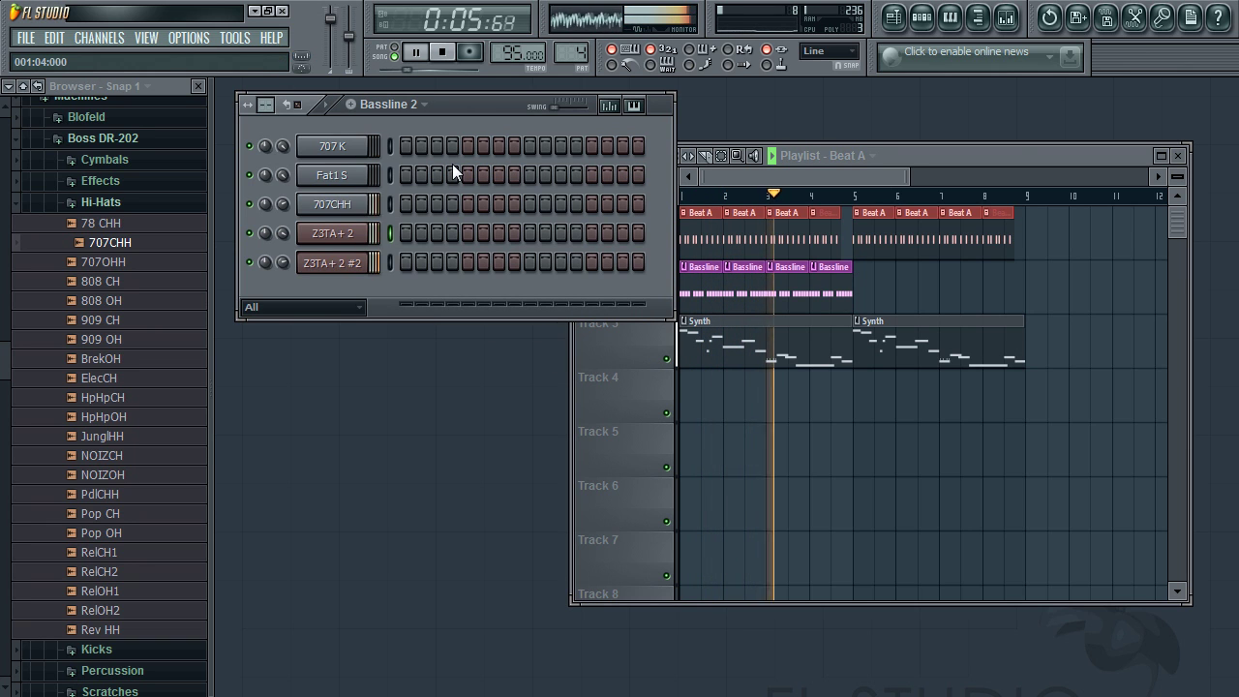
Step: Paste the copied bassline notes into the first Z3TA+ 2 channel of Bassline 2 and close the piano roll
right_click(366, 236)
click(389, 236)
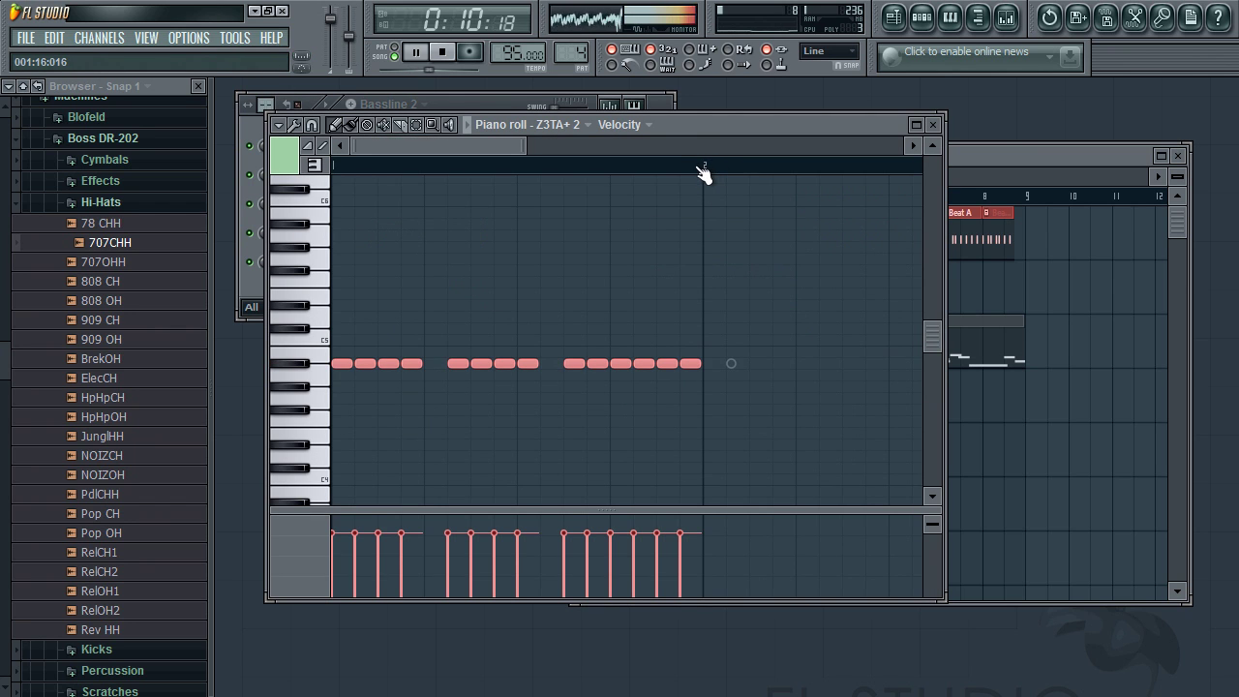
click(937, 126)
click(855, 392)
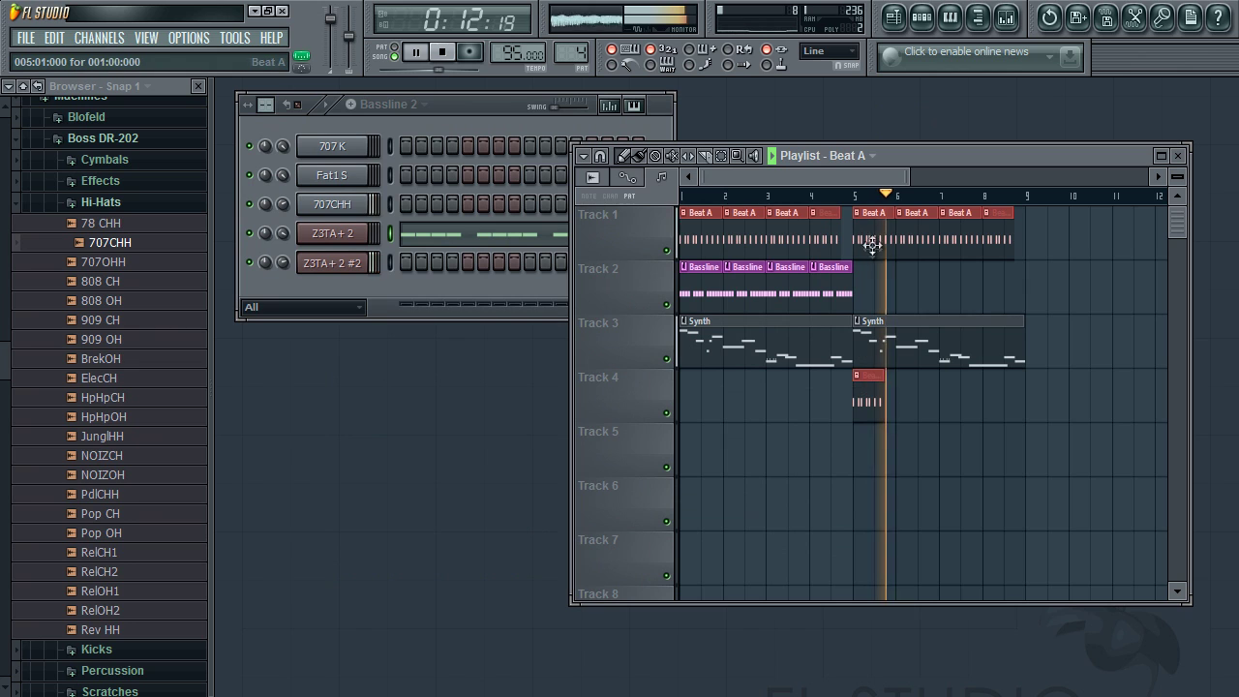
click(863, 199)
right_click(864, 382)
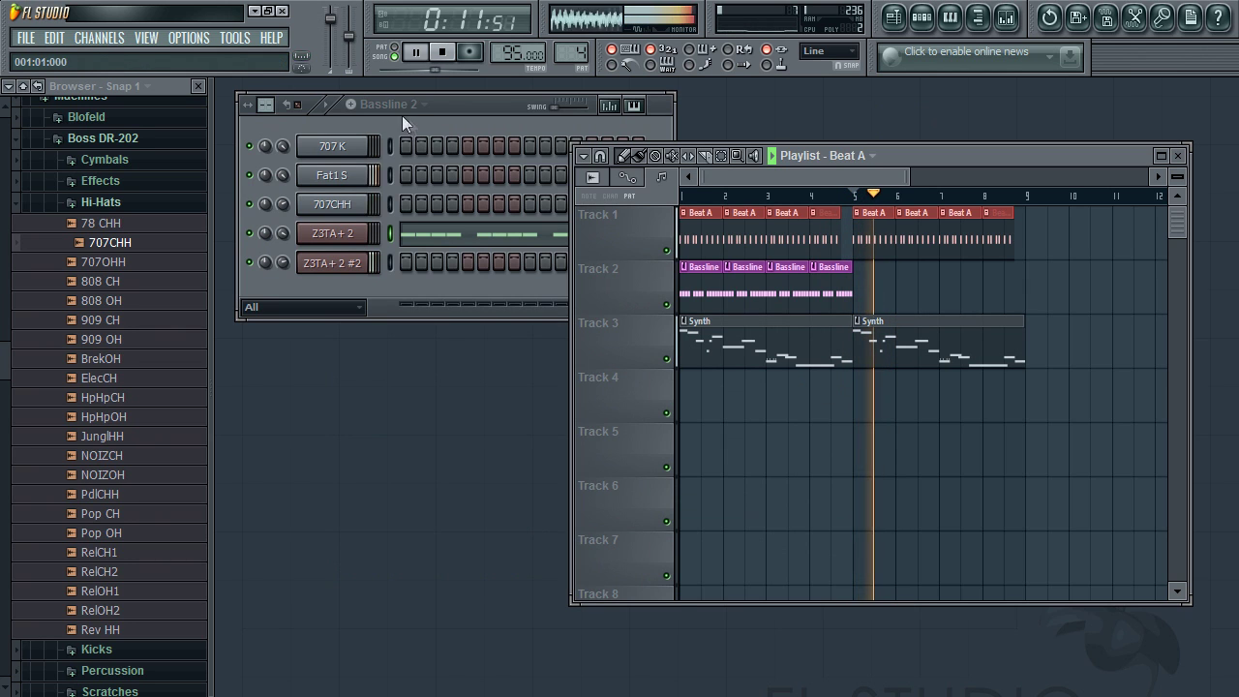
Step: Place a Bassline 2 clip at bar 5 of Track 2, play the song from bar 5 and stop playback
click(407, 104)
click(387, 180)
click(809, 364)
click(861, 279)
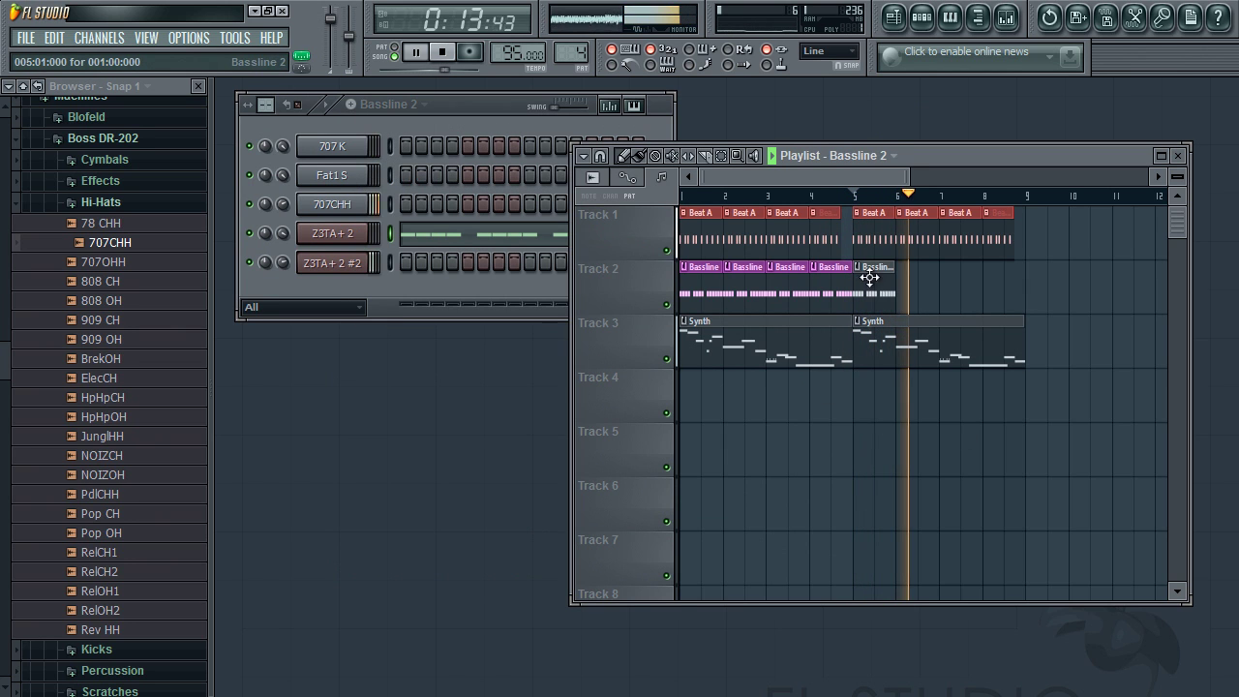
click(864, 197)
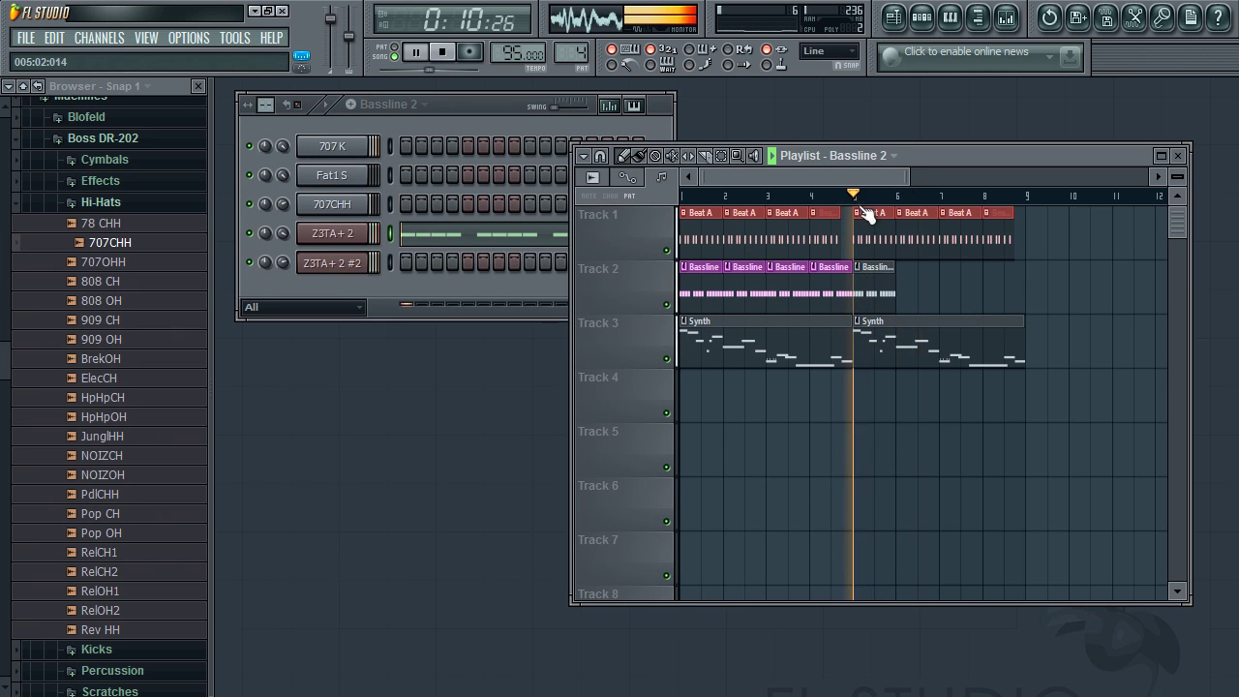
click(443, 53)
Step: Open Bassline 2 in the first Z3TA+ 2 piano roll and raise all bar 1 notes to C#5
right_click(373, 230)
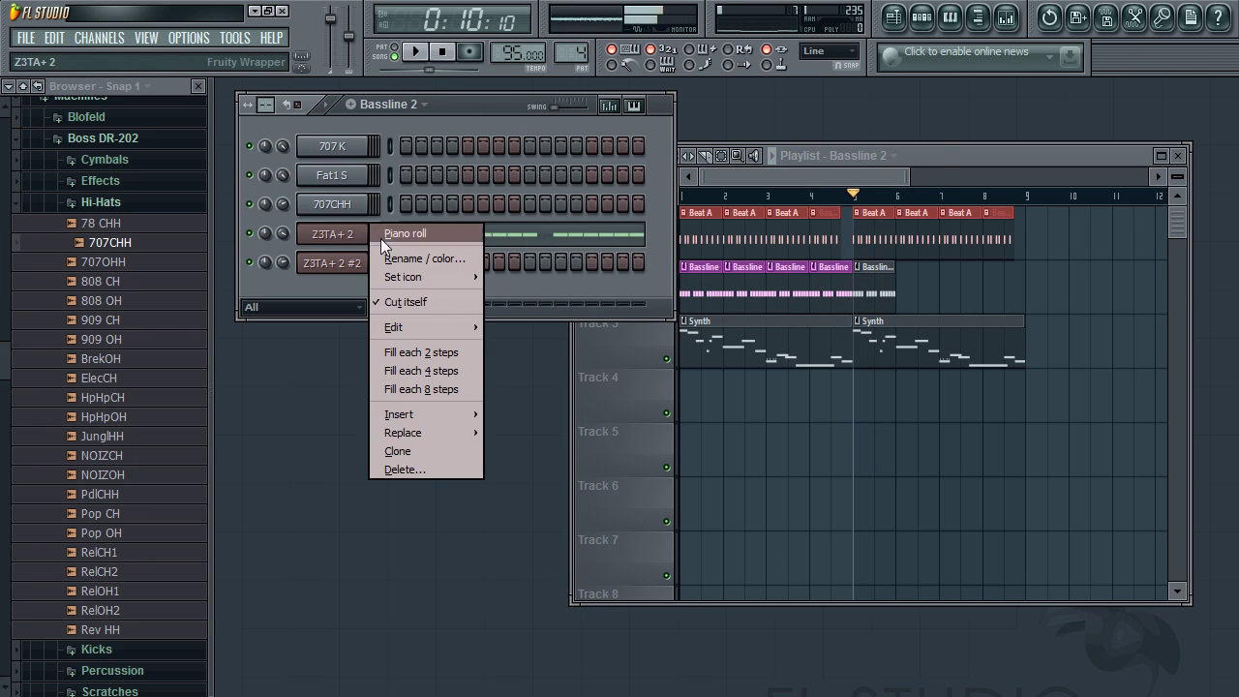
click(383, 237)
drag(342, 338, 339, 309)
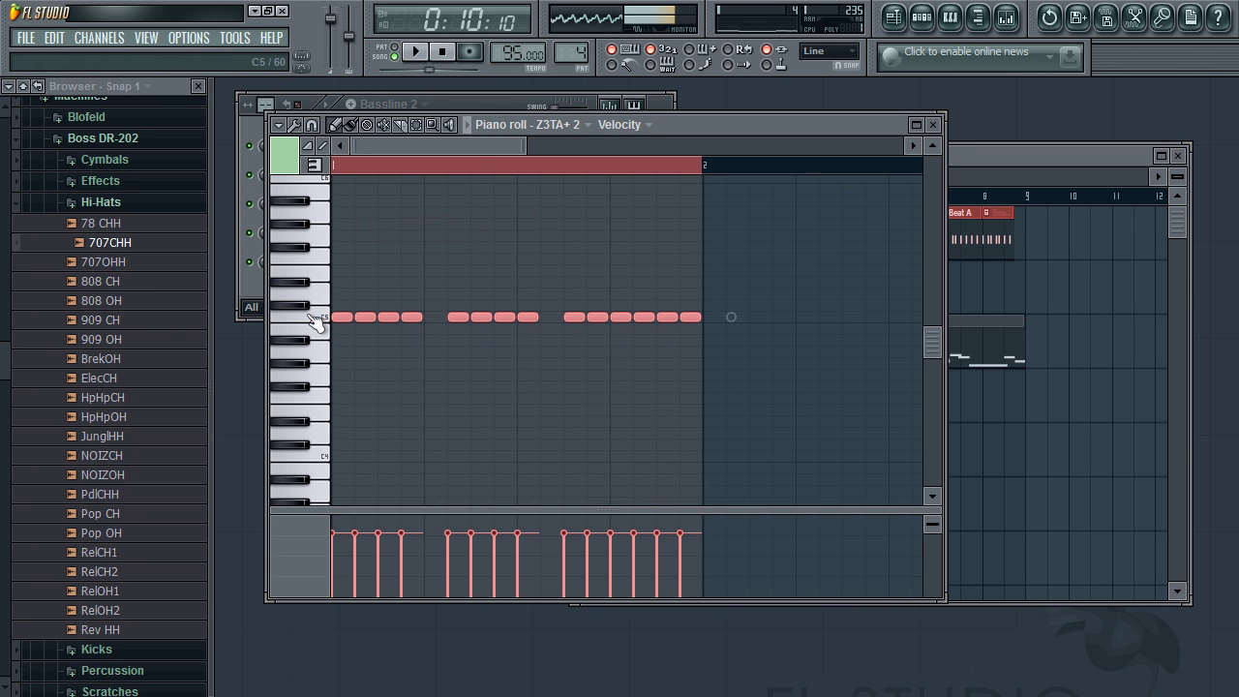
mouse_move(330, 317)
mouse_down()
mouse_move(337, 289)
mouse_move(345, 301)
mouse_up()
Step: Duplicate the bar 1 bassline notes into bar 2 on D#5 and clear the selection
drag(527, 146, 641, 144)
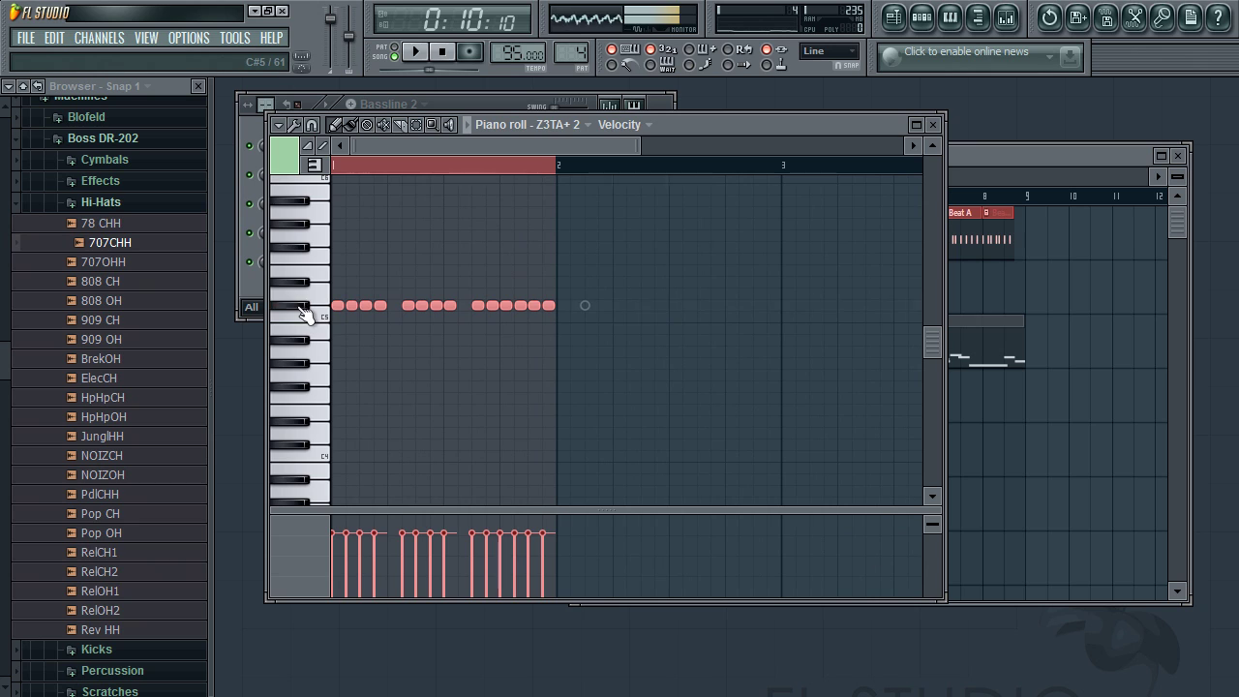
drag(341, 316, 566, 281)
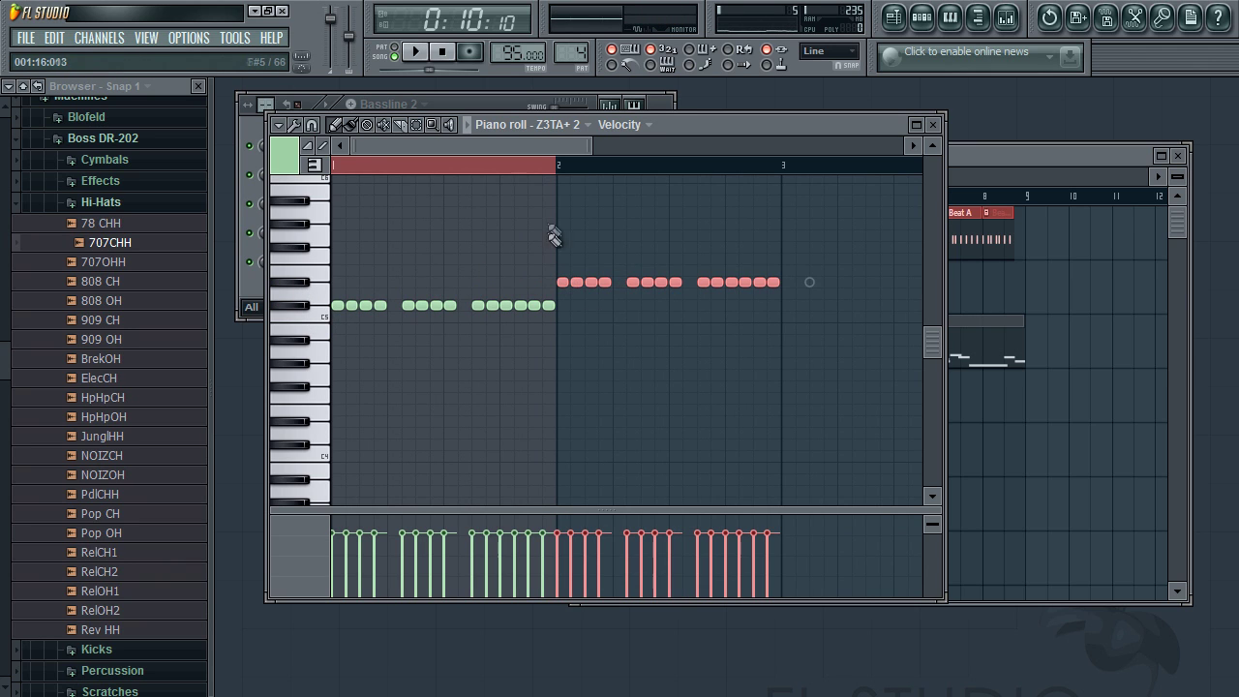
click(344, 166)
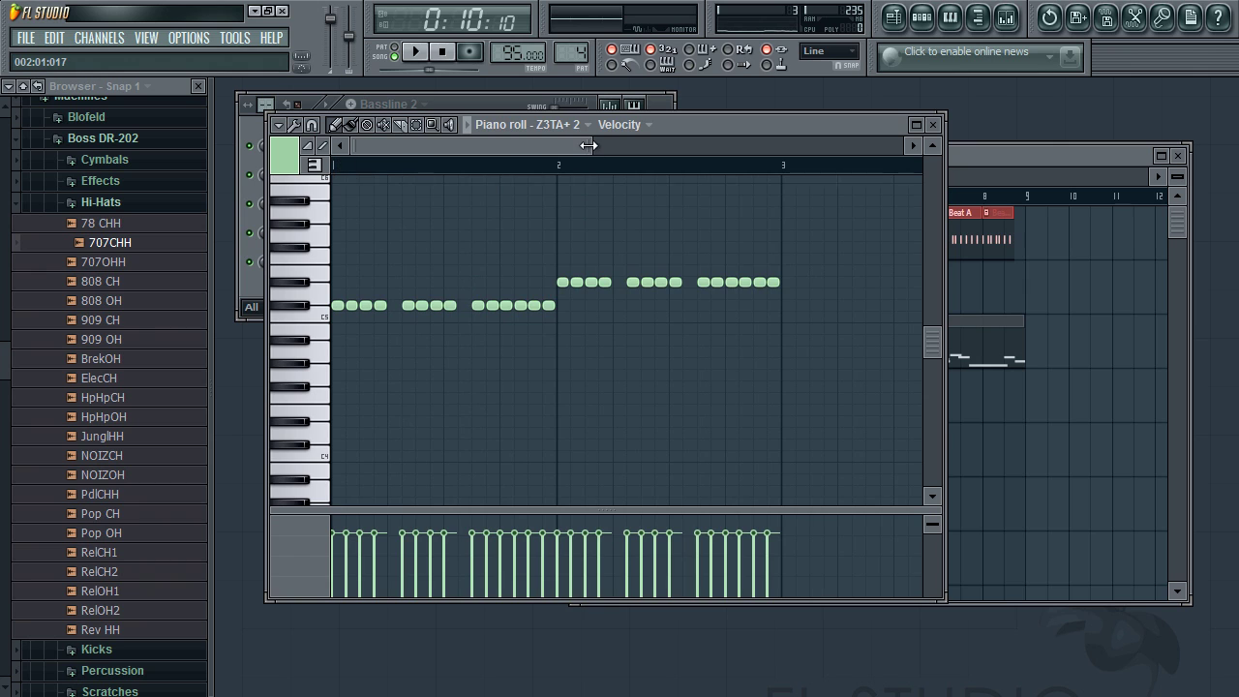
Step: Repeat the bassline rhythm in bars 3 and 4 on G#4, with the last four notes of bar 4 on F#4
drag(587, 145, 699, 145)
drag(672, 310, 799, 362)
drag(605, 146, 724, 145)
click(752, 326)
drag(823, 411, 741, 341)
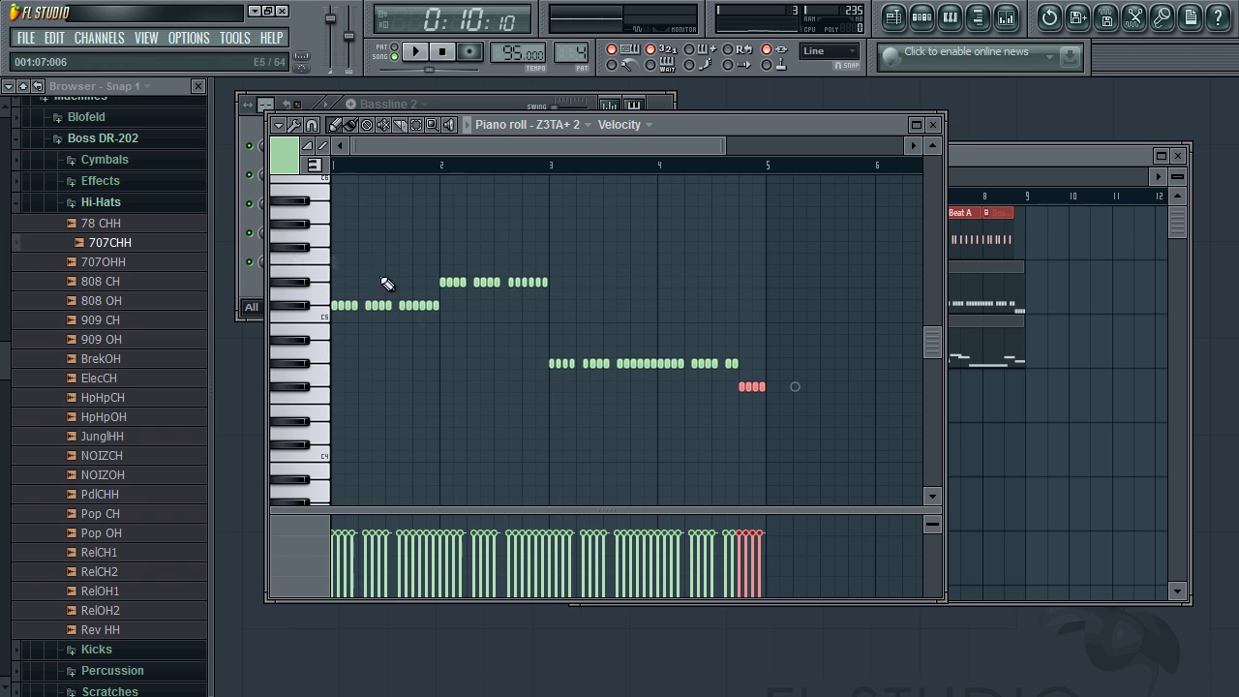
Step: Play back Bassline 2, try raising the first note of bar 4, return it to G#4 and stop playback
click(415, 51)
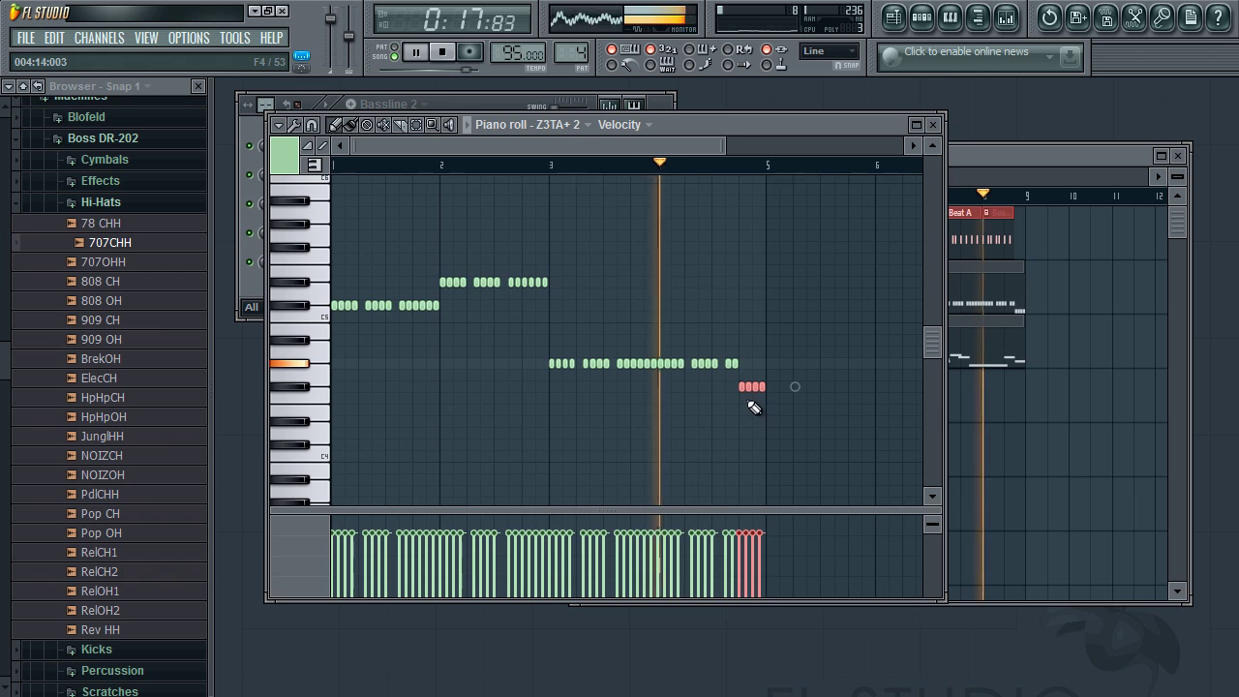
mouse_move(742, 387)
mouse_down()
mouse_move(738, 340)
mouse_move(739, 368)
mouse_up()
click(545, 165)
click(656, 341)
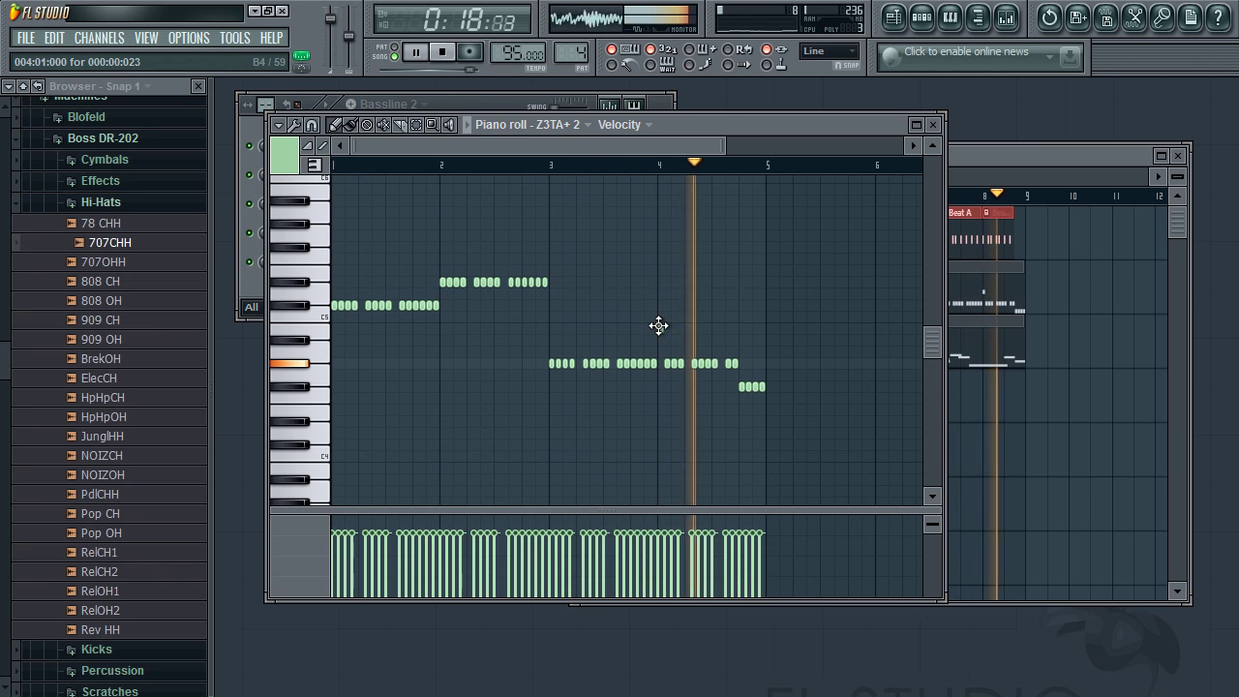
click(660, 363)
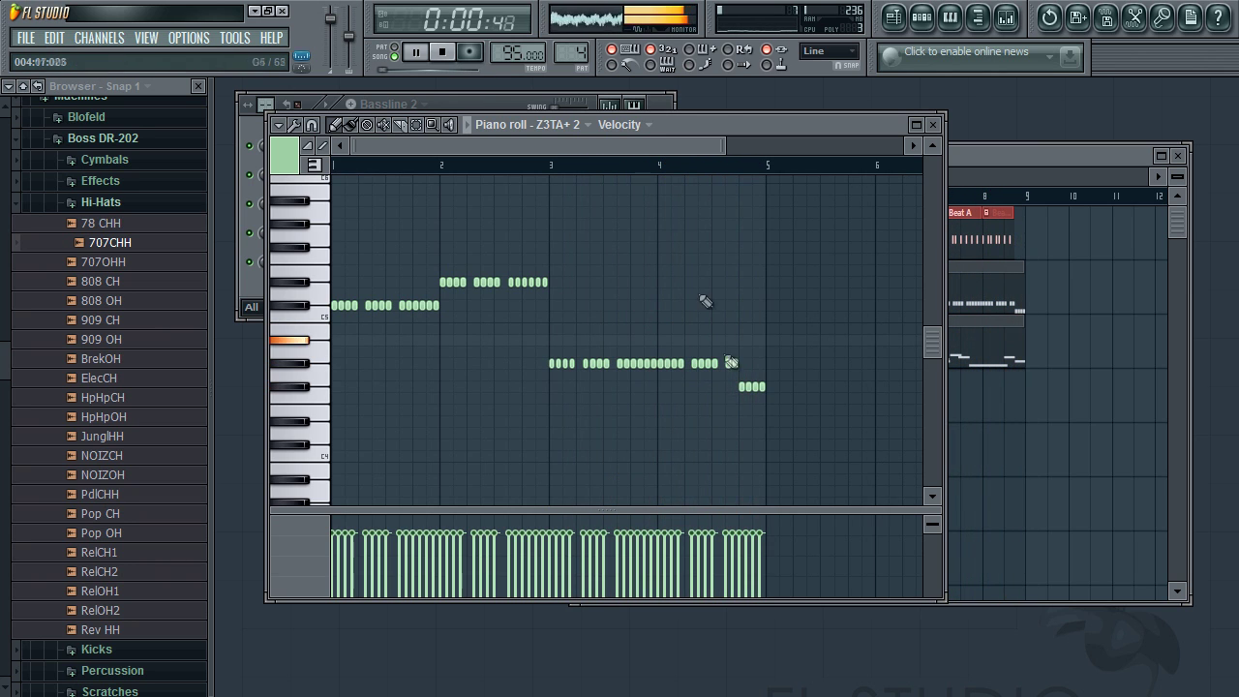
drag(719, 153, 857, 147)
click(442, 51)
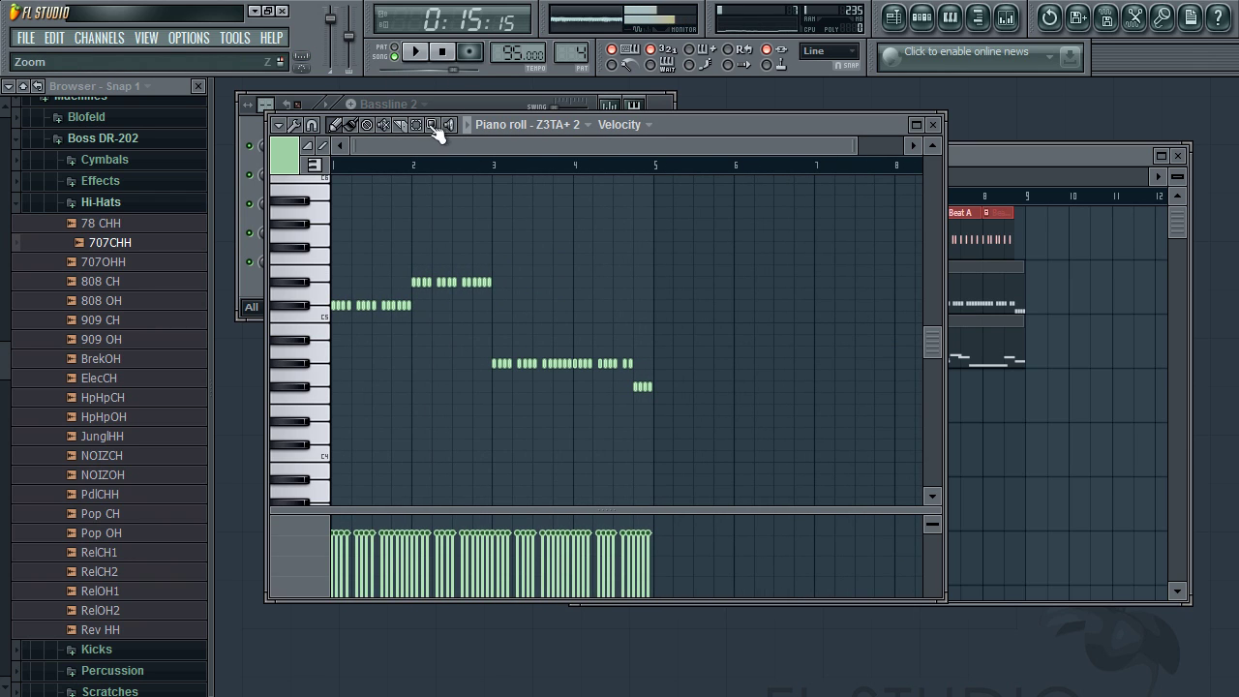
Step: Duplicate the bar 3 bassline notes into bar 5 on D#4
drag(476, 354, 574, 385)
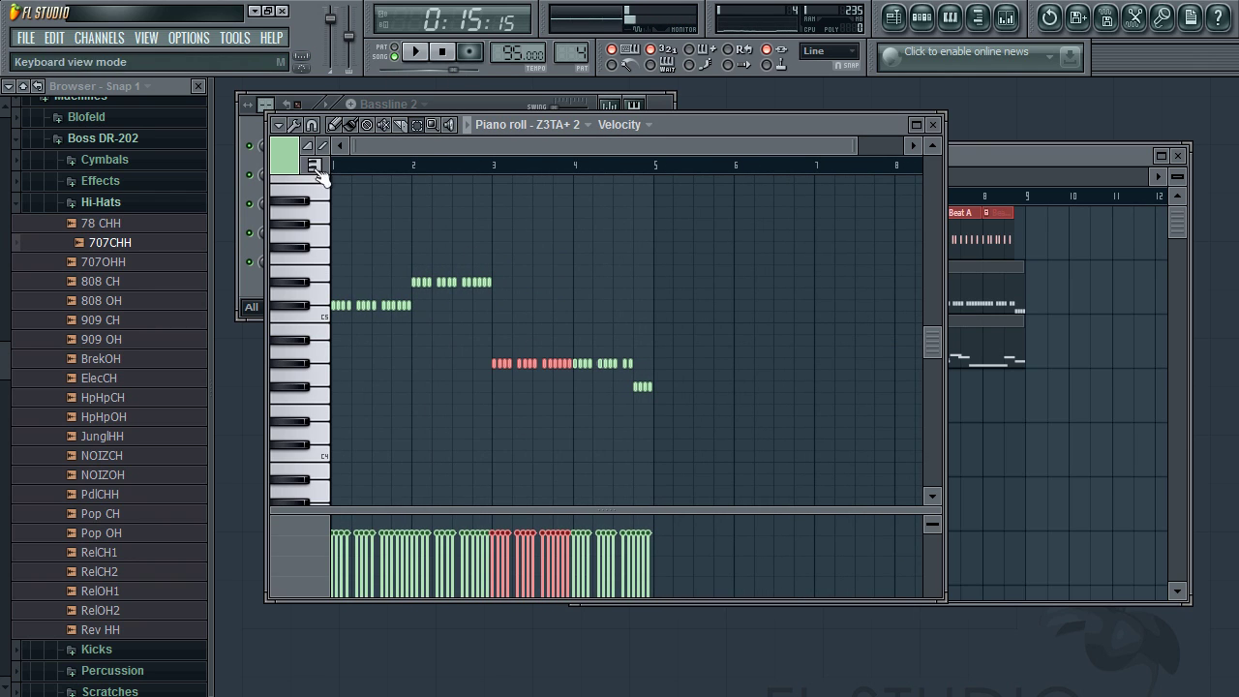
mouse_move(491, 363)
mouse_down()
mouse_move(629, 422)
mouse_move(658, 421)
mouse_up()
click(660, 166)
Step: Add another Synth clip at bar 9 of Track 3 in the playlist
drag(1107, 148, 1099, 148)
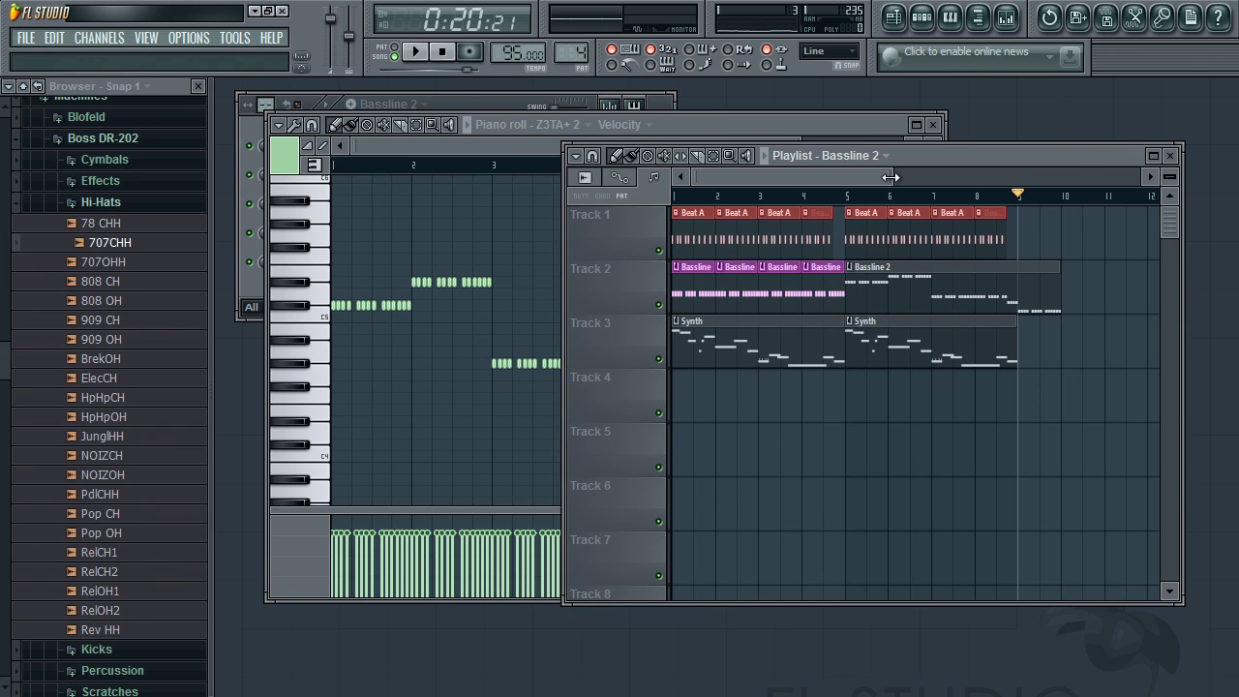
drag(890, 178, 1107, 186)
drag(804, 353, 888, 352)
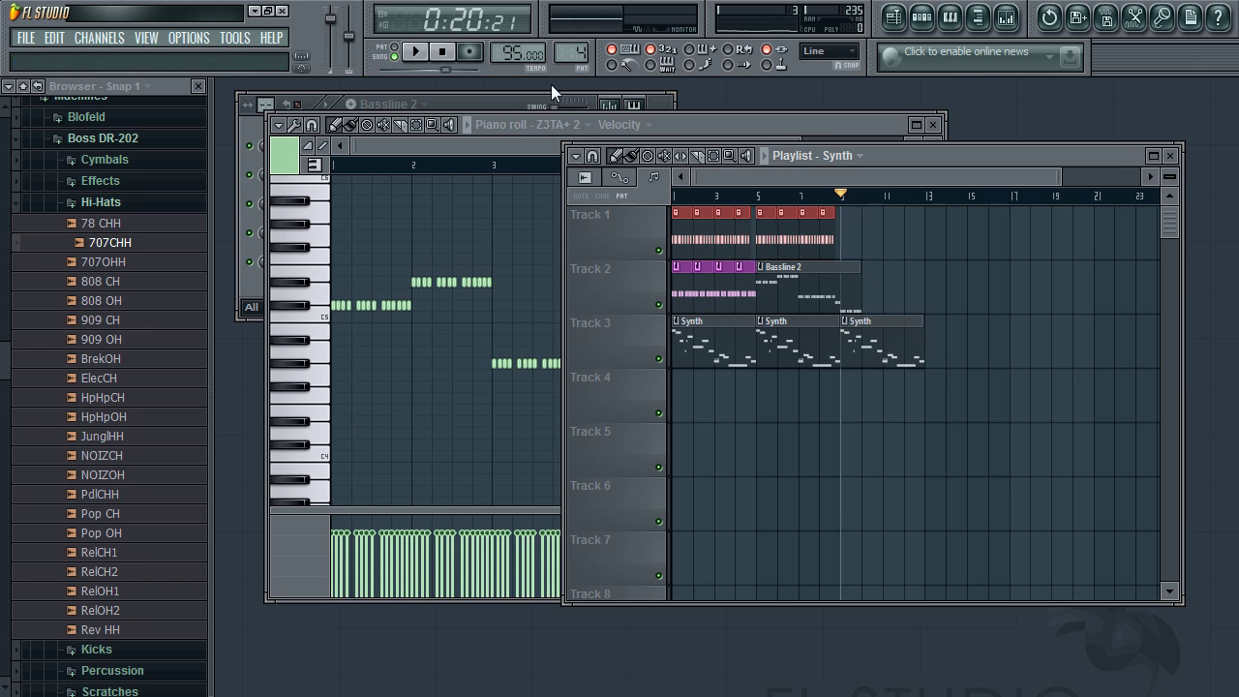
Step: Extend the bar 8 Beat A clip back to a full bar and duplicate the first four Beat A clips into bars 9 to 12
drag(879, 227, 829, 227)
drag(755, 222, 757, 225)
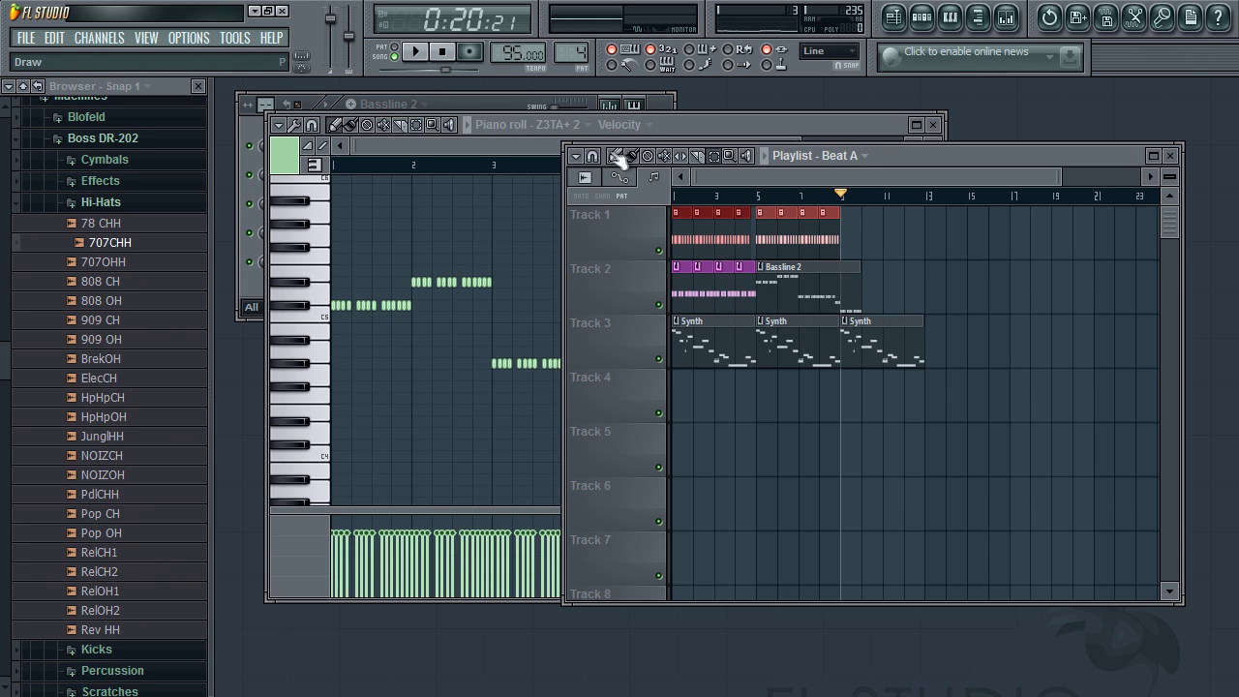
mouse_move(841, 227)
mouse_down()
mouse_move(857, 226)
mouse_move(845, 226)
mouse_up()
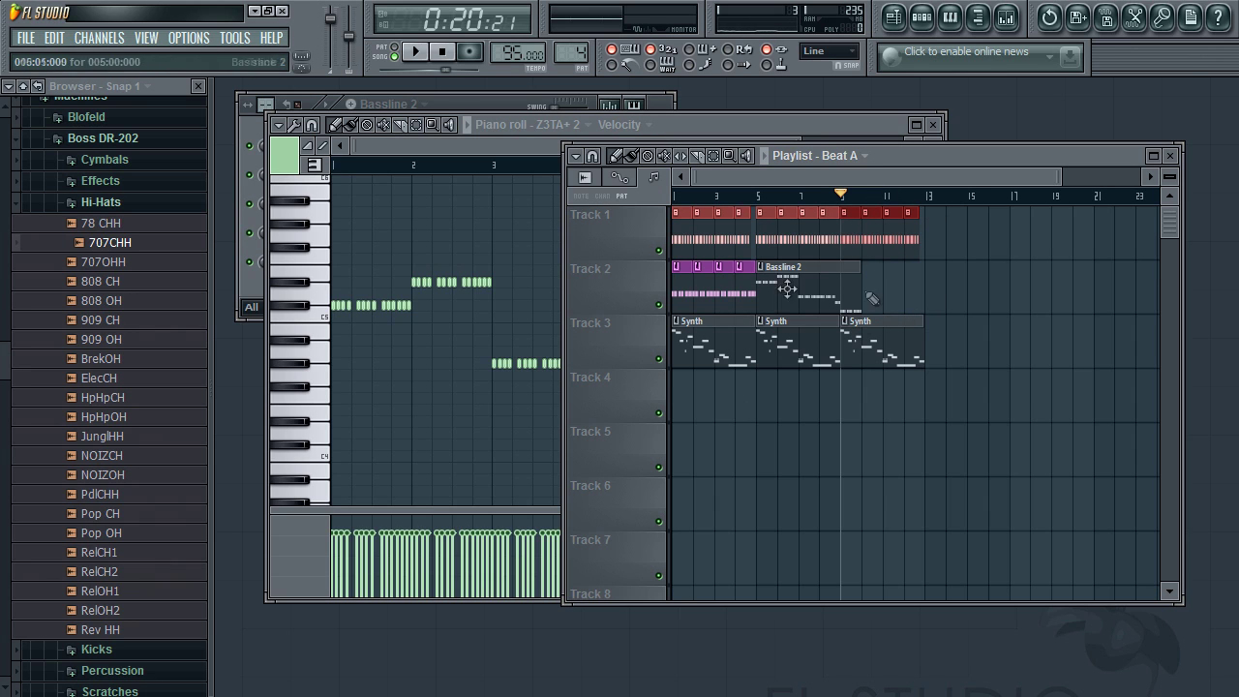
Step: During playback, duplicate the bar 5 bassline notes of Bassline 2 into bar 6 on E4 and bar 7 on F#4
click(469, 143)
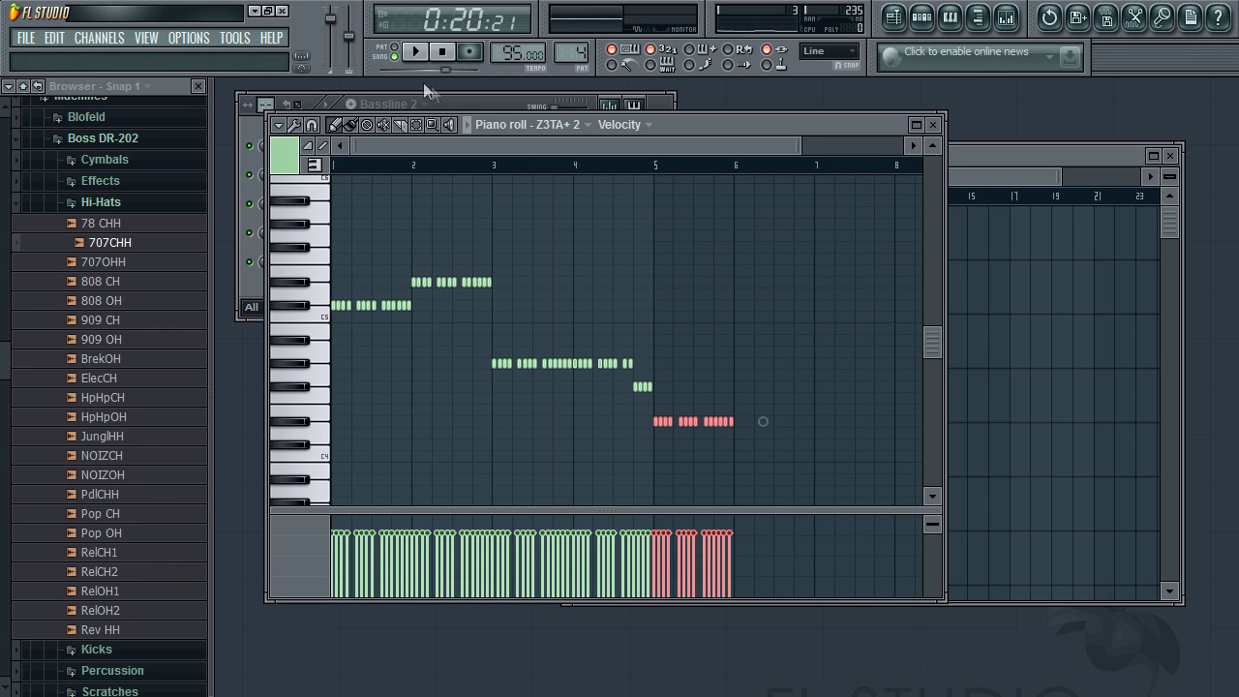
click(417, 54)
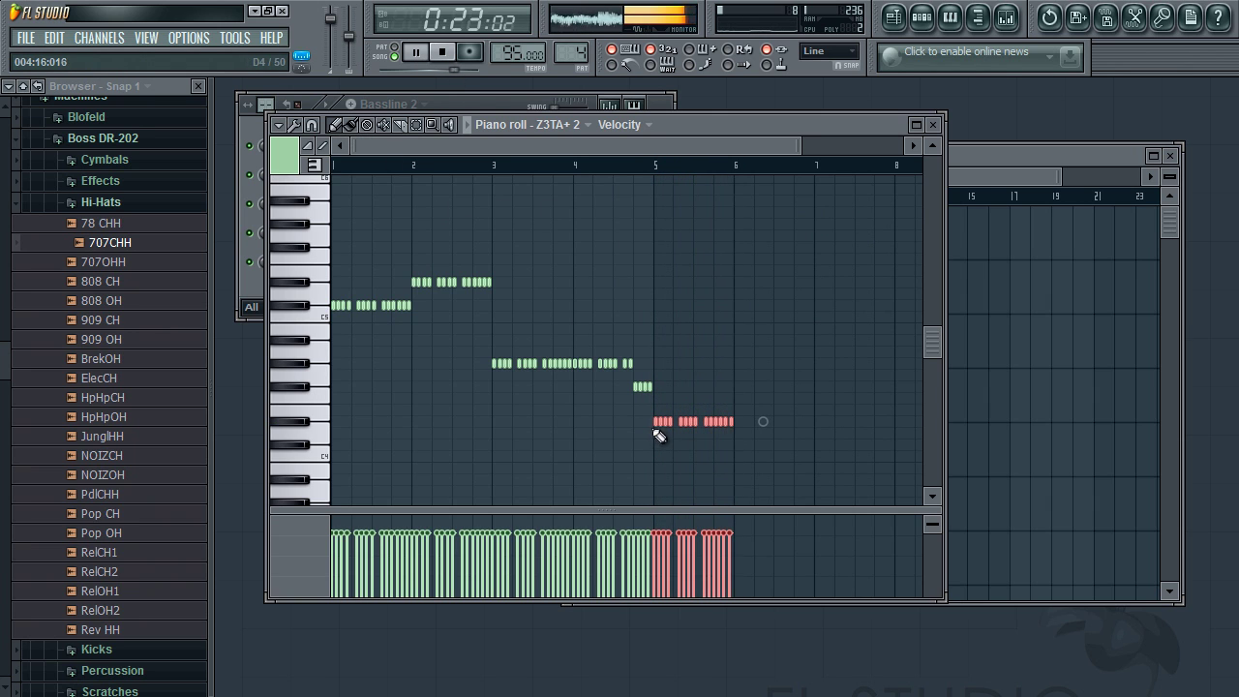
drag(658, 421, 820, 383)
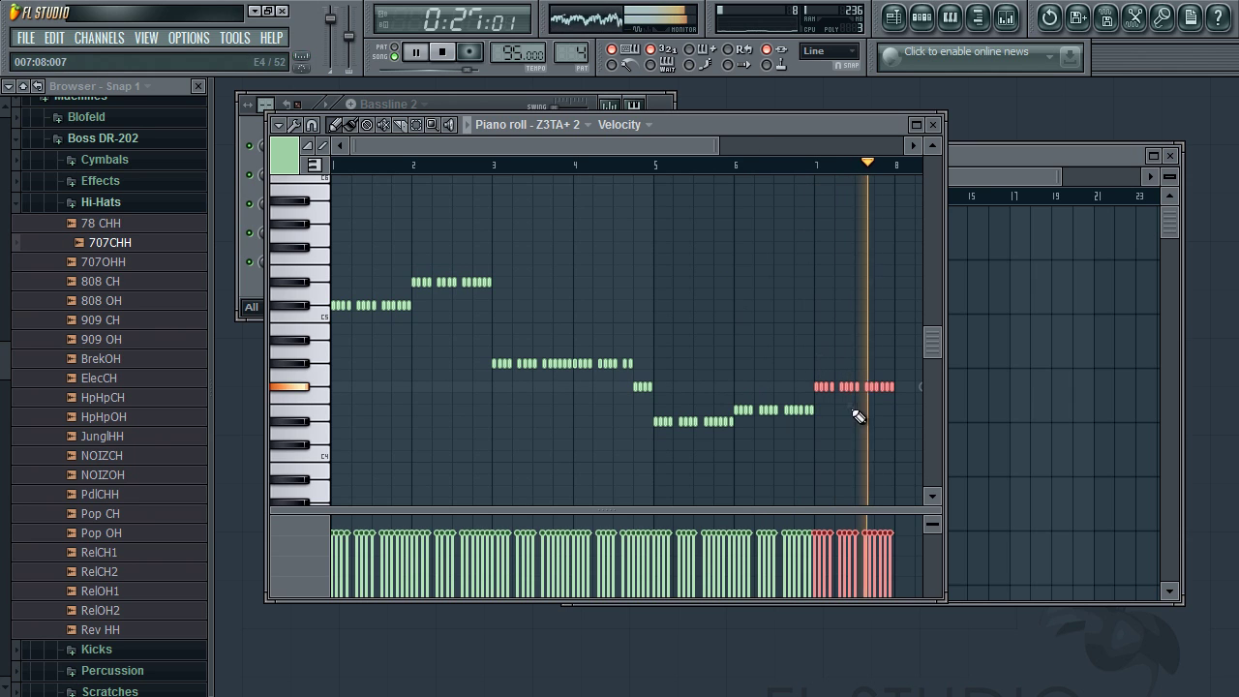
scroll(682, 170, down, 1)
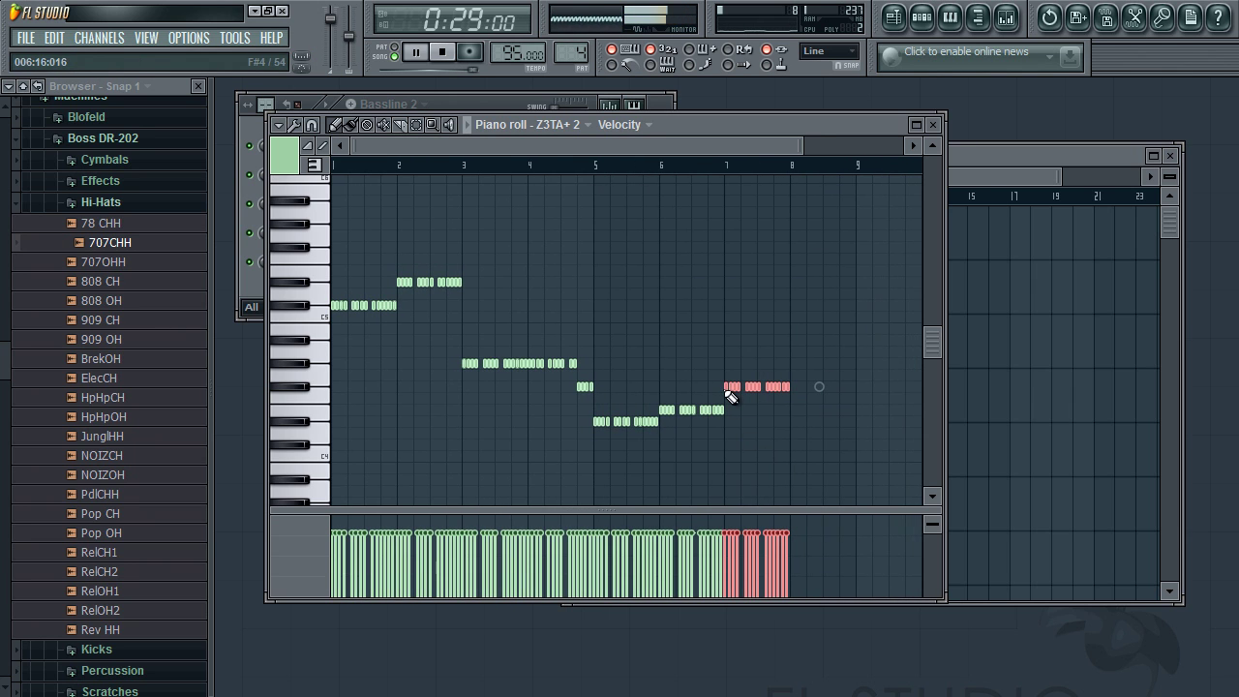
Step: Duplicate the bar 7 bassline notes into bar 8 on G#4 and audition the pattern from bar 5 in pattern mode
drag(728, 386, 792, 368)
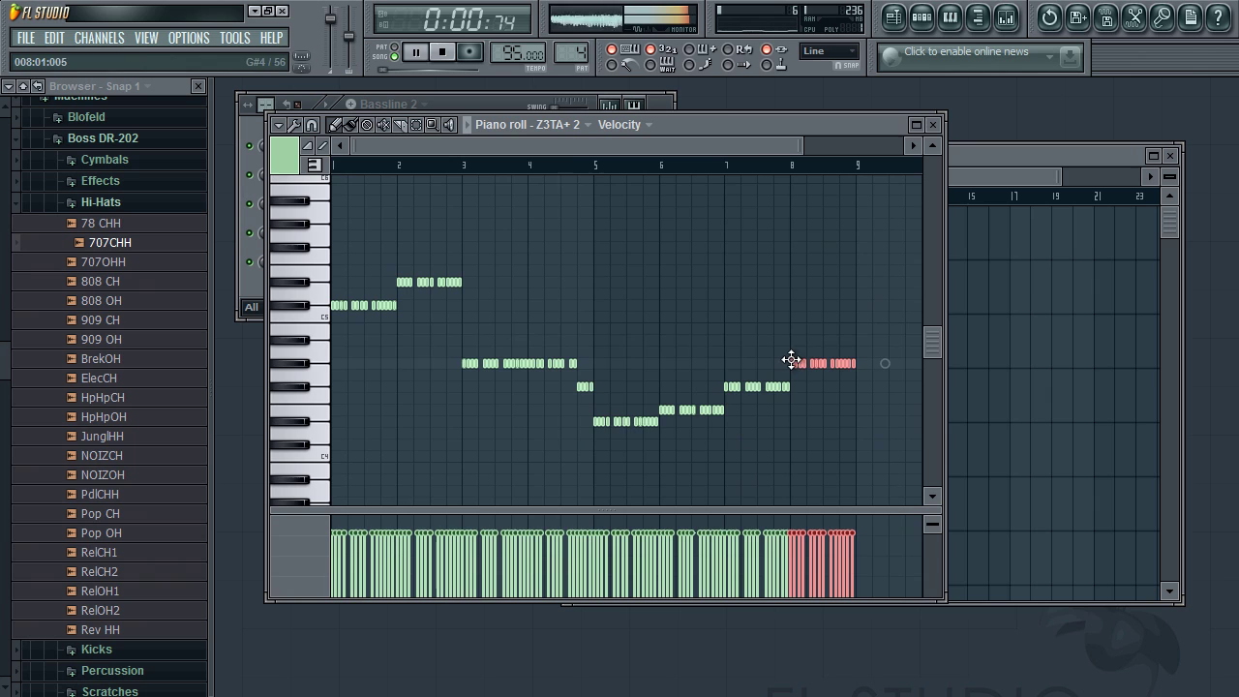
click(575, 168)
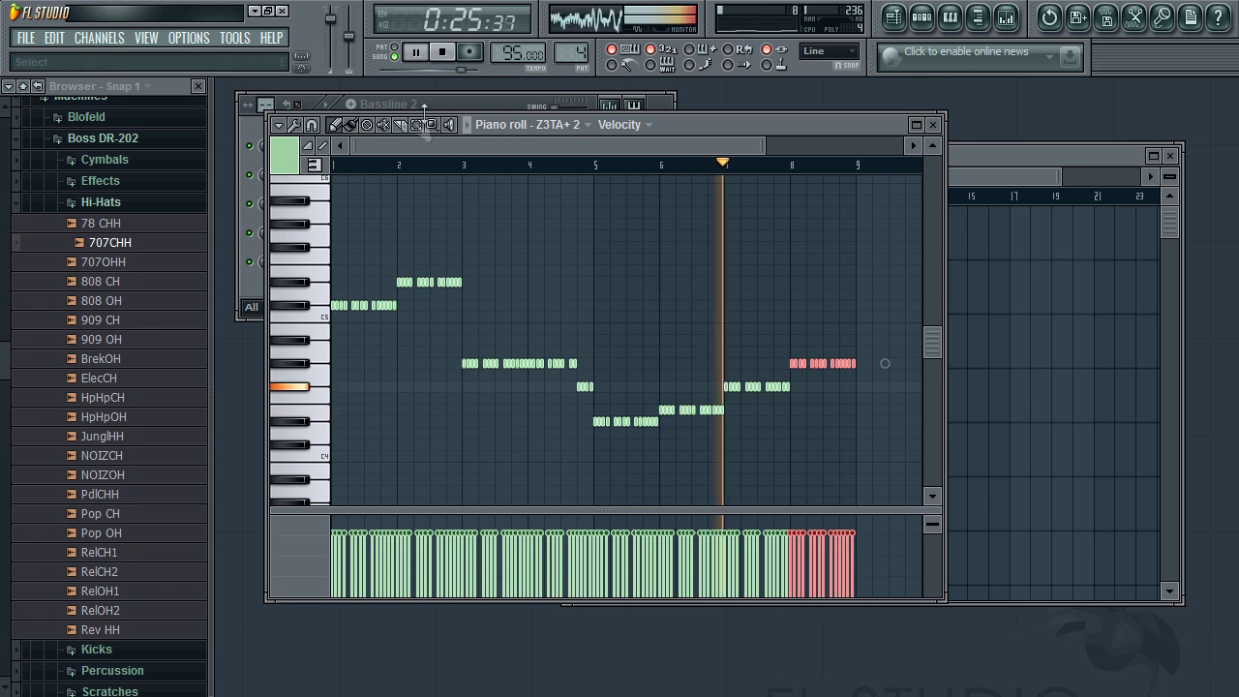
click(394, 51)
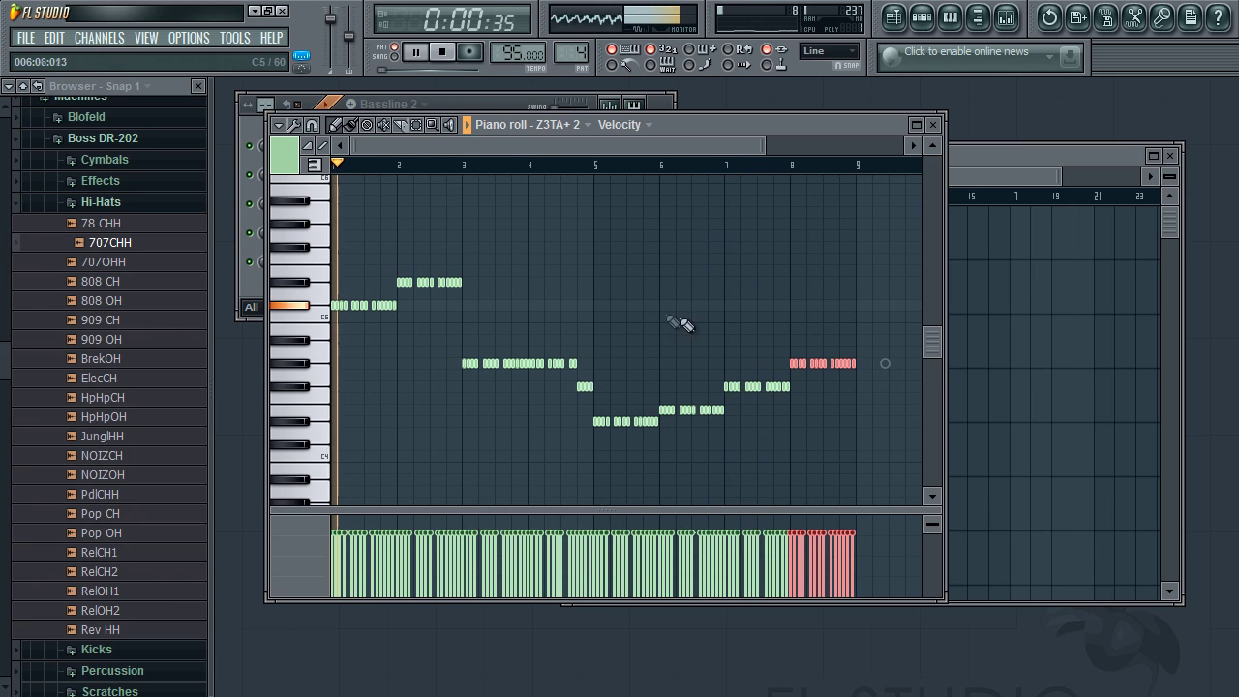
click(597, 166)
Step: Raise the bar 6 notes of Bassline 2 to F4, audition them, and close the piano roll
drag(656, 395, 726, 416)
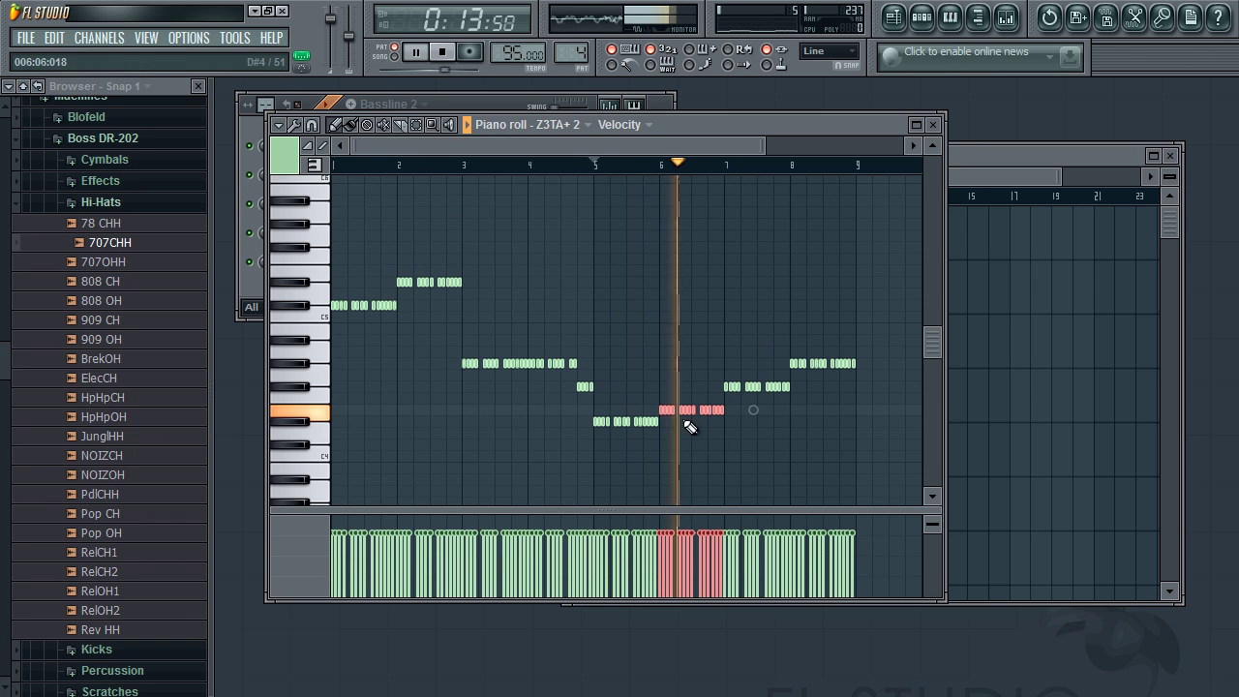
drag(664, 409, 664, 398)
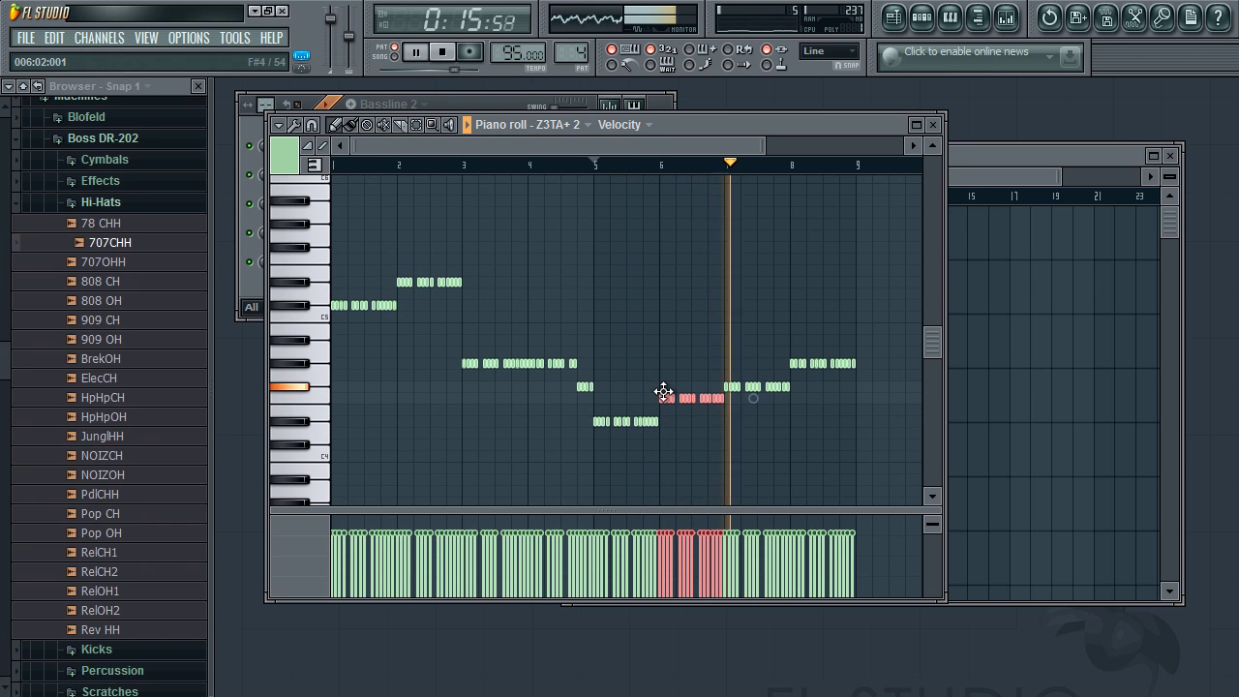
click(661, 166)
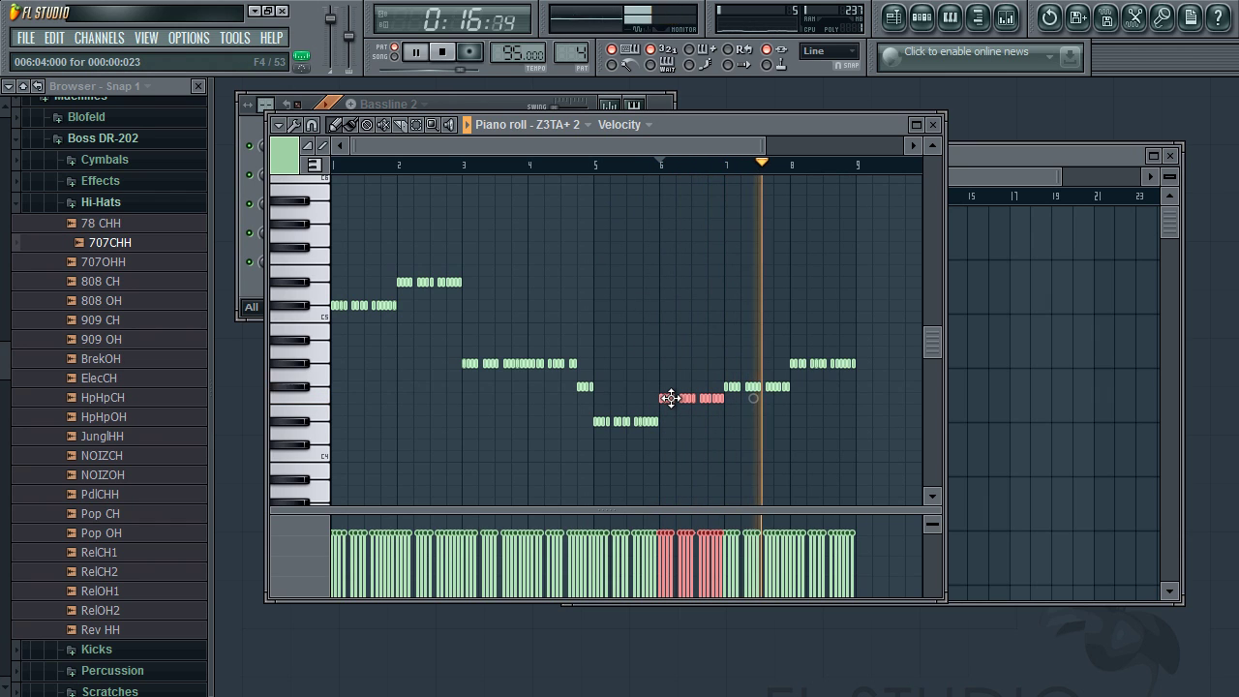
key(ctrl+z)
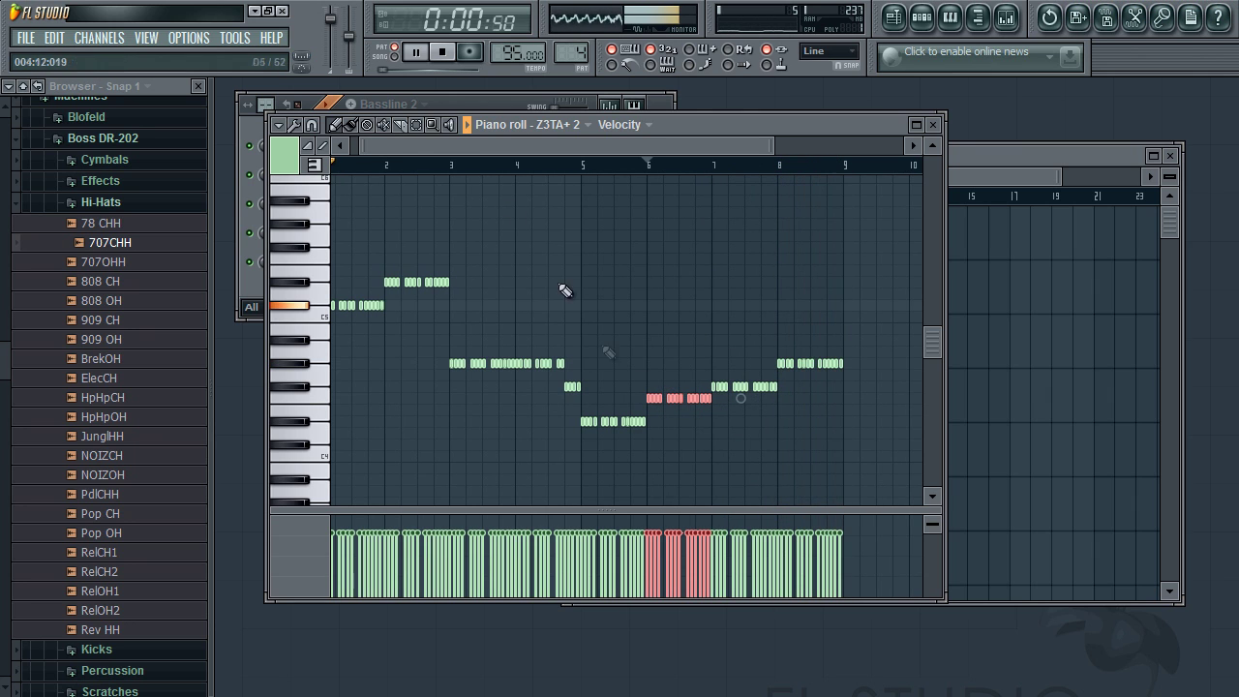
drag(378, 151, 368, 151)
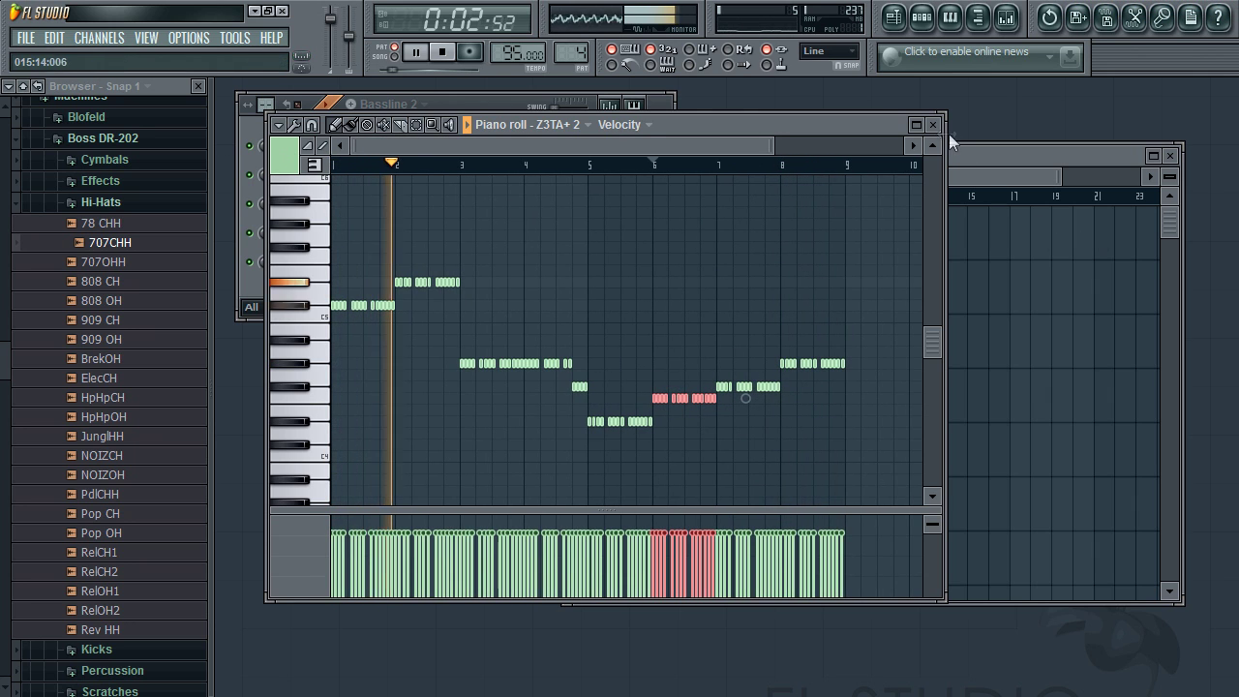
click(935, 127)
click(441, 56)
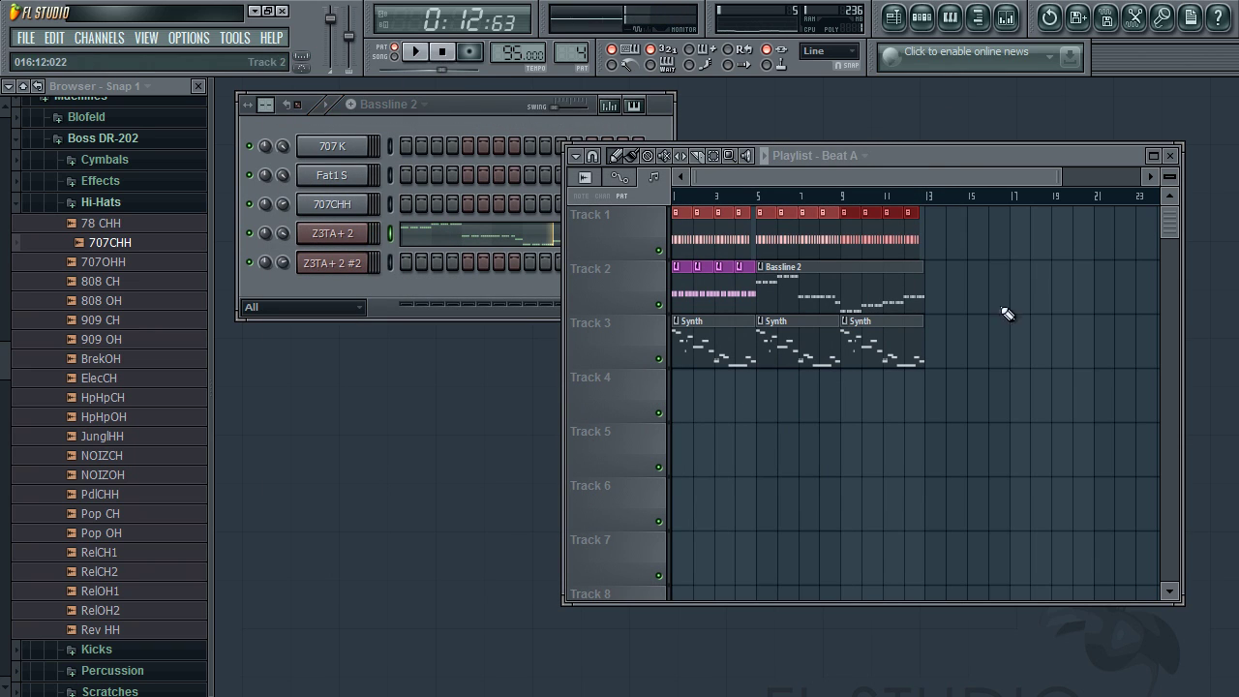
Step: Play the arrangement in song mode from bar 5 through bar 12 to check the new bassline
click(751, 178)
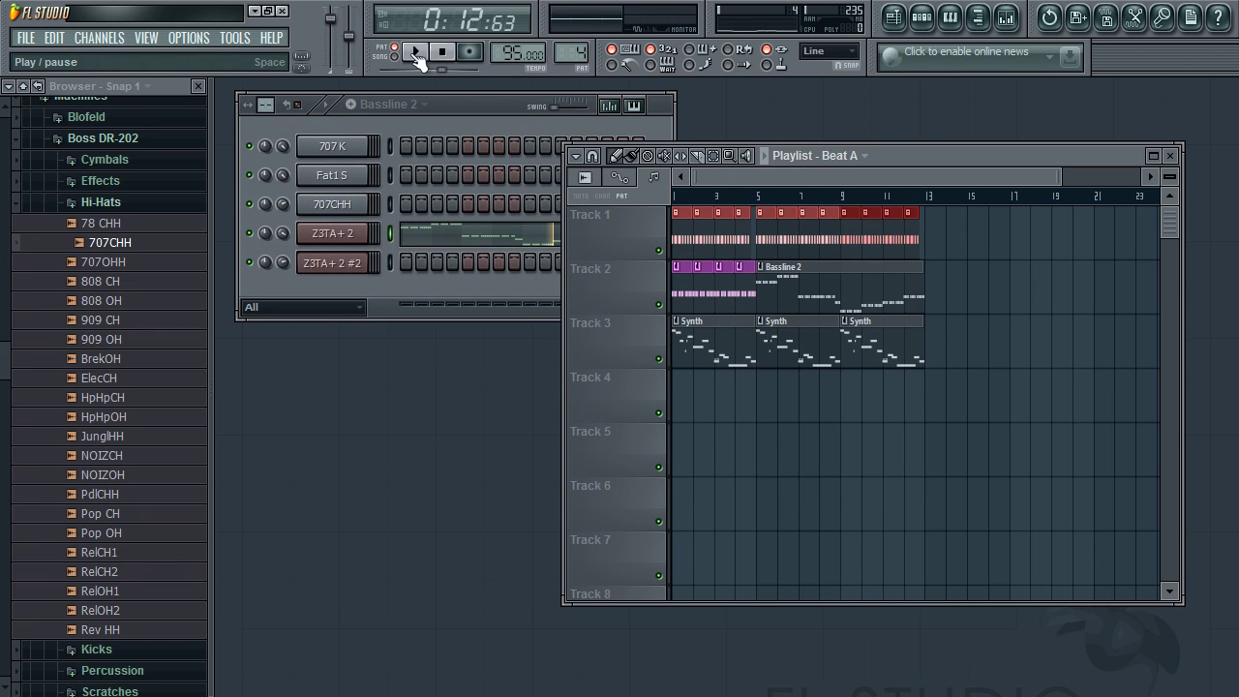
click(417, 53)
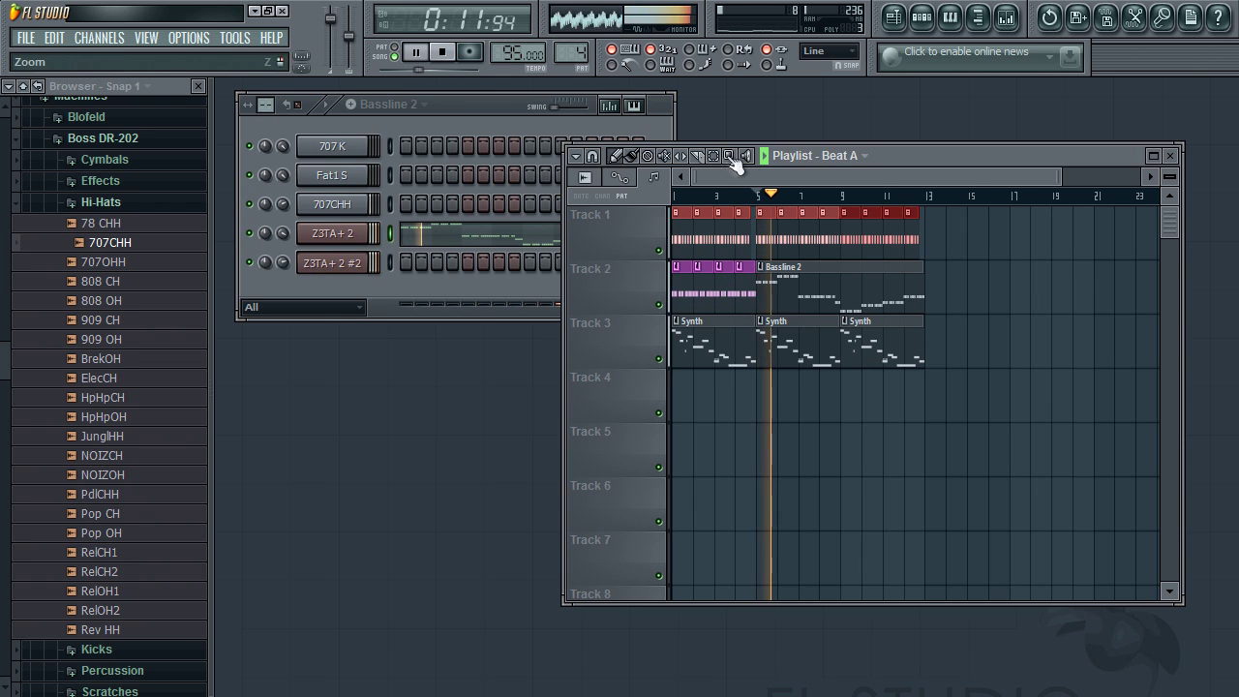
drag(1061, 178, 1137, 178)
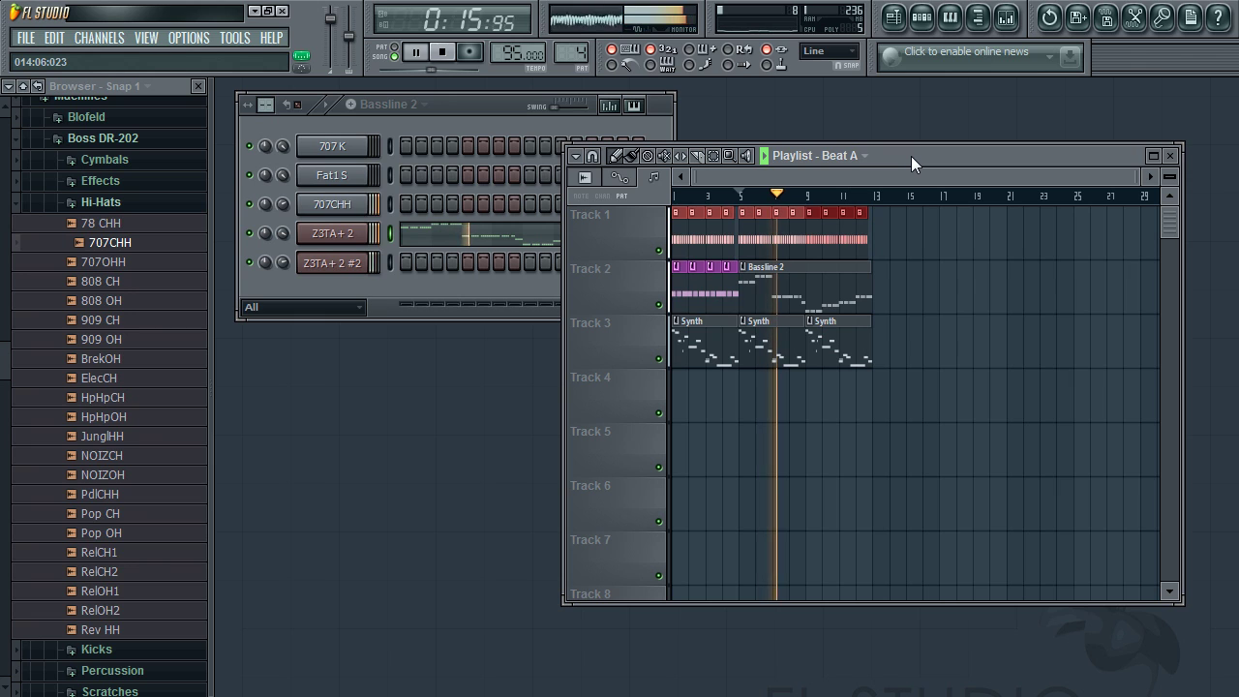
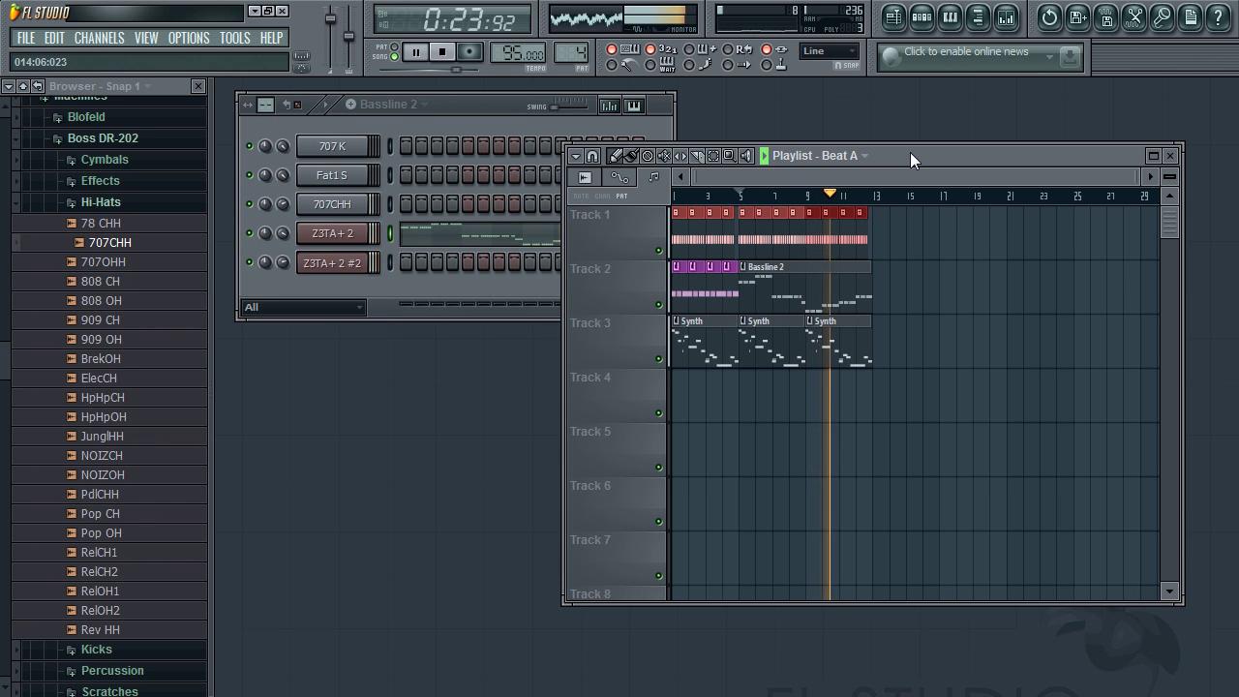
drag(1130, 176, 1020, 179)
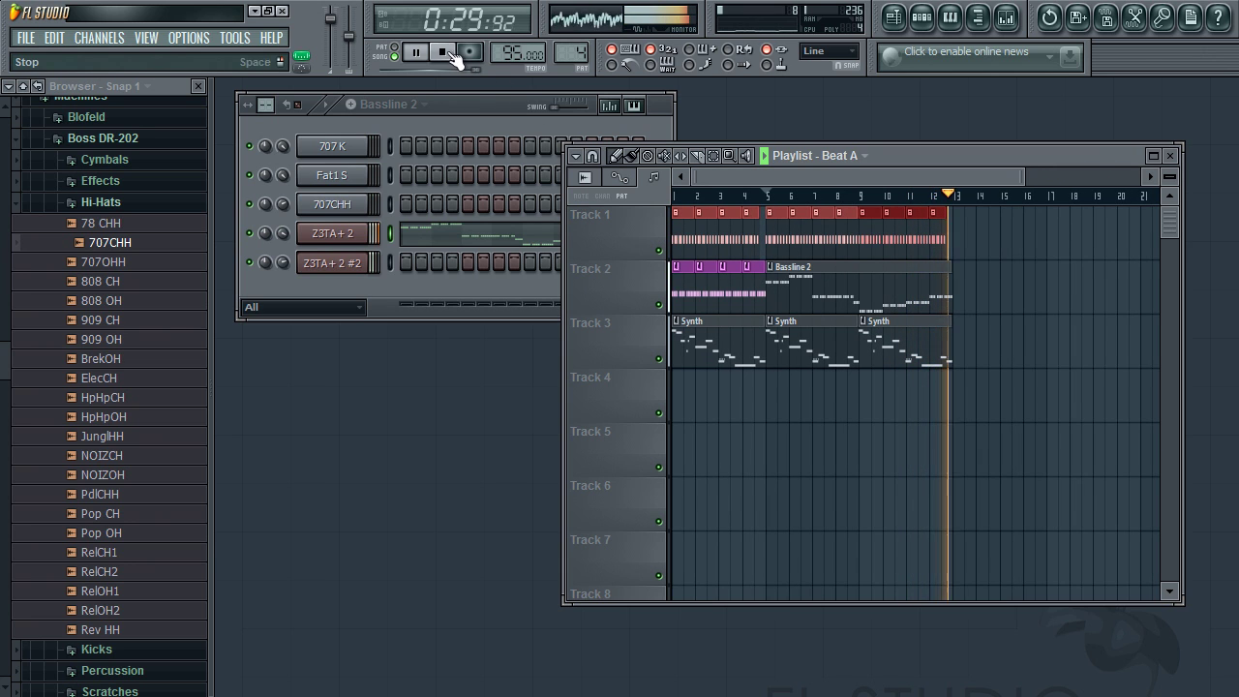
key(space)
Step: Add the 707OHH open hi-hat sample from the Boss DR-202 Hi-Hats folder as a new channel
click(496, 106)
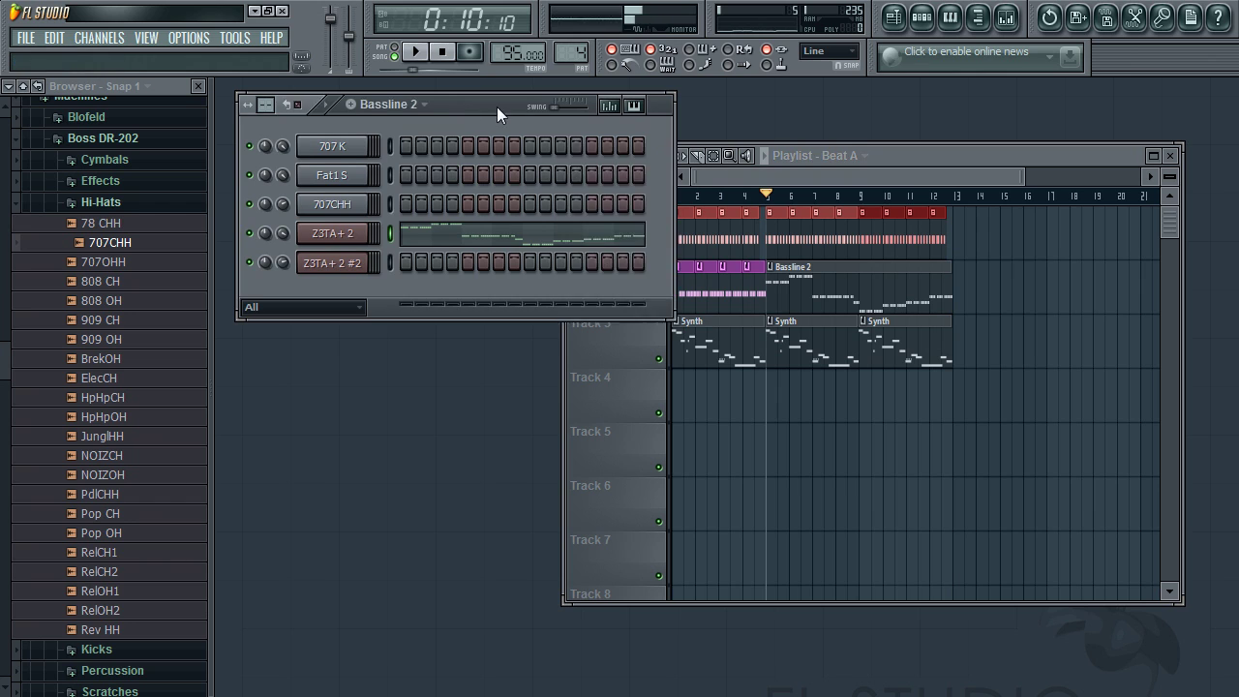
drag(497, 106, 478, 112)
click(82, 263)
drag(118, 279, 295, 308)
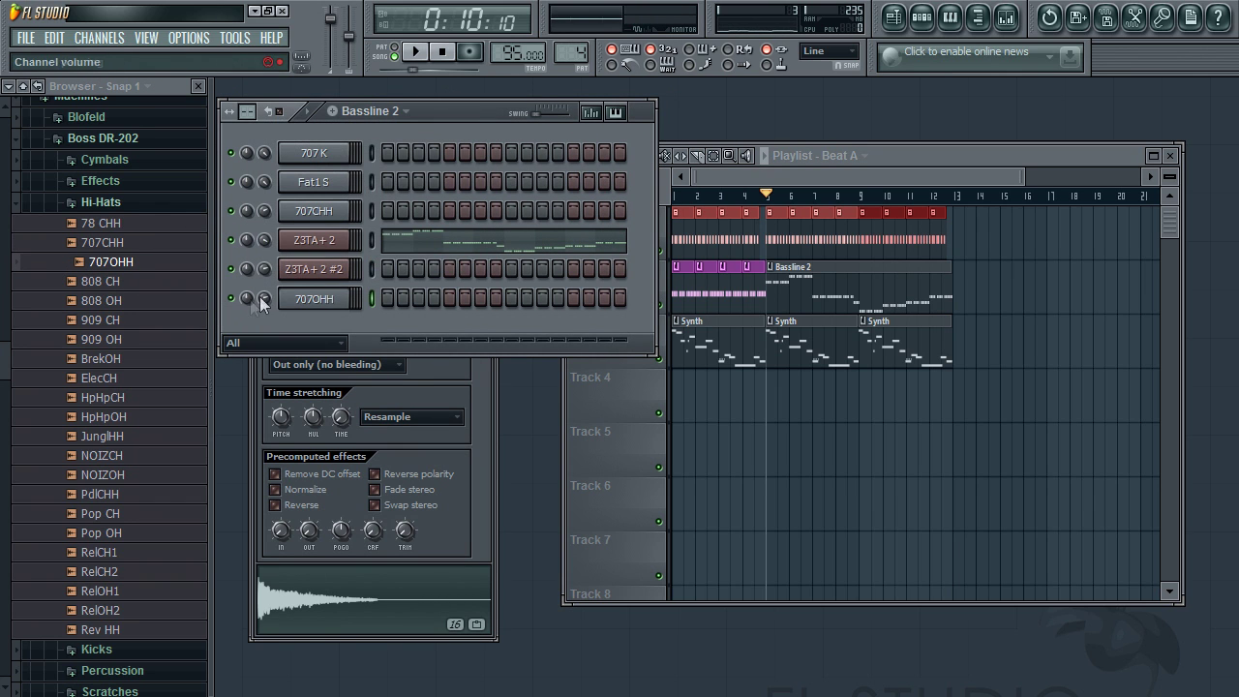
click(404, 114)
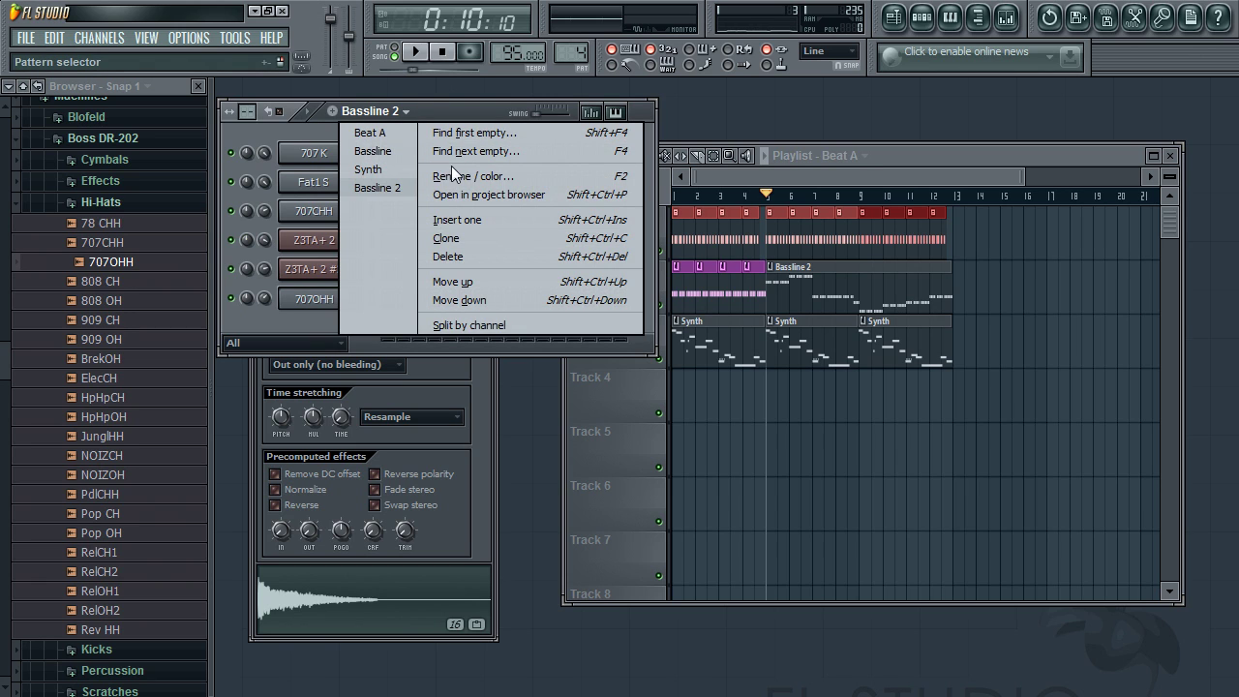
click(447, 177)
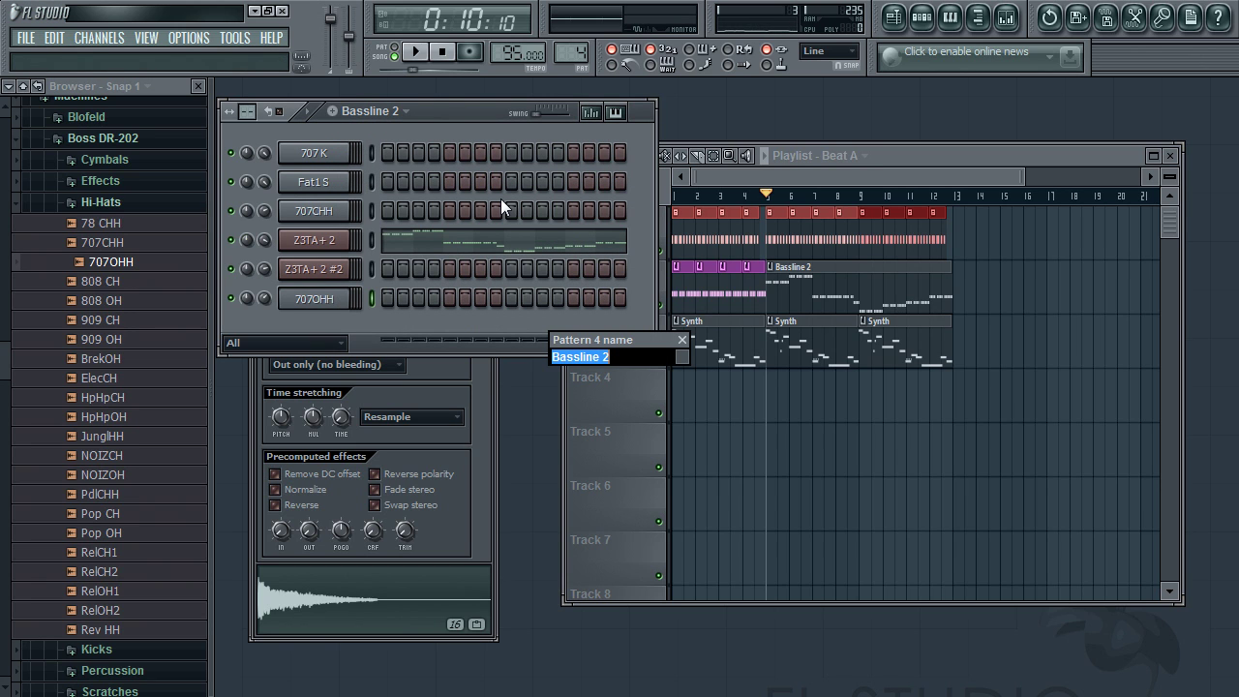
key(Return)
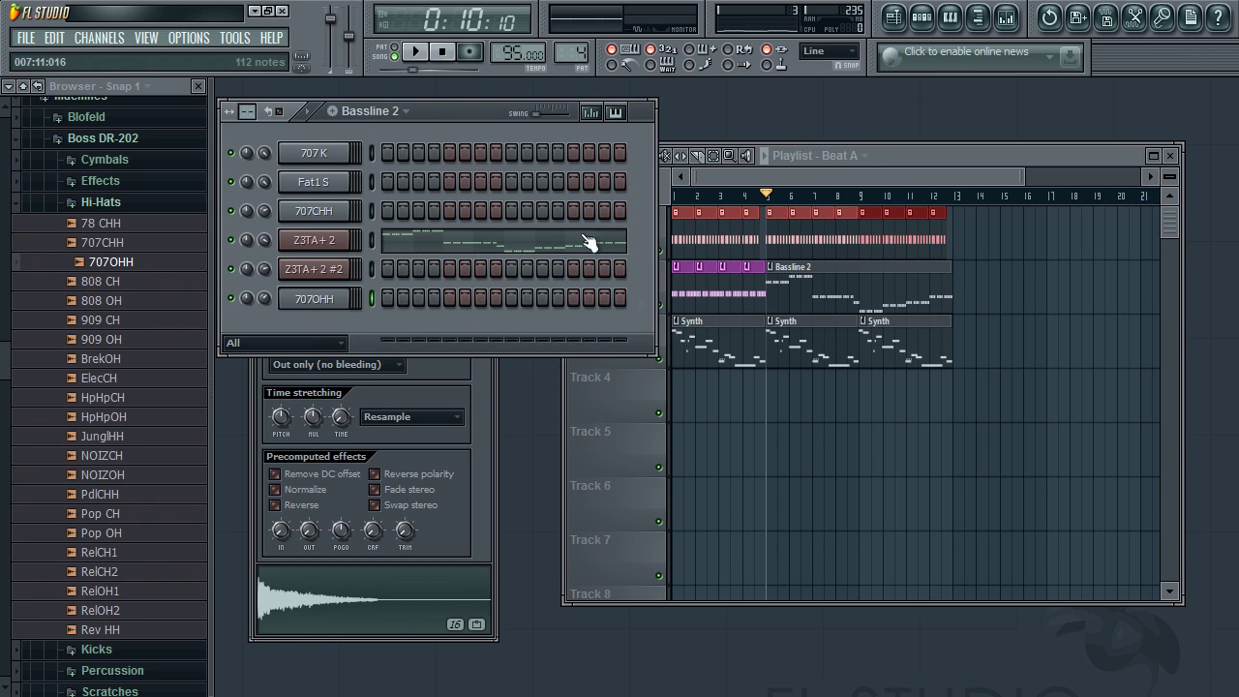
Step: Create a new empty pattern and name it Open Hat
click(408, 115)
click(452, 154)
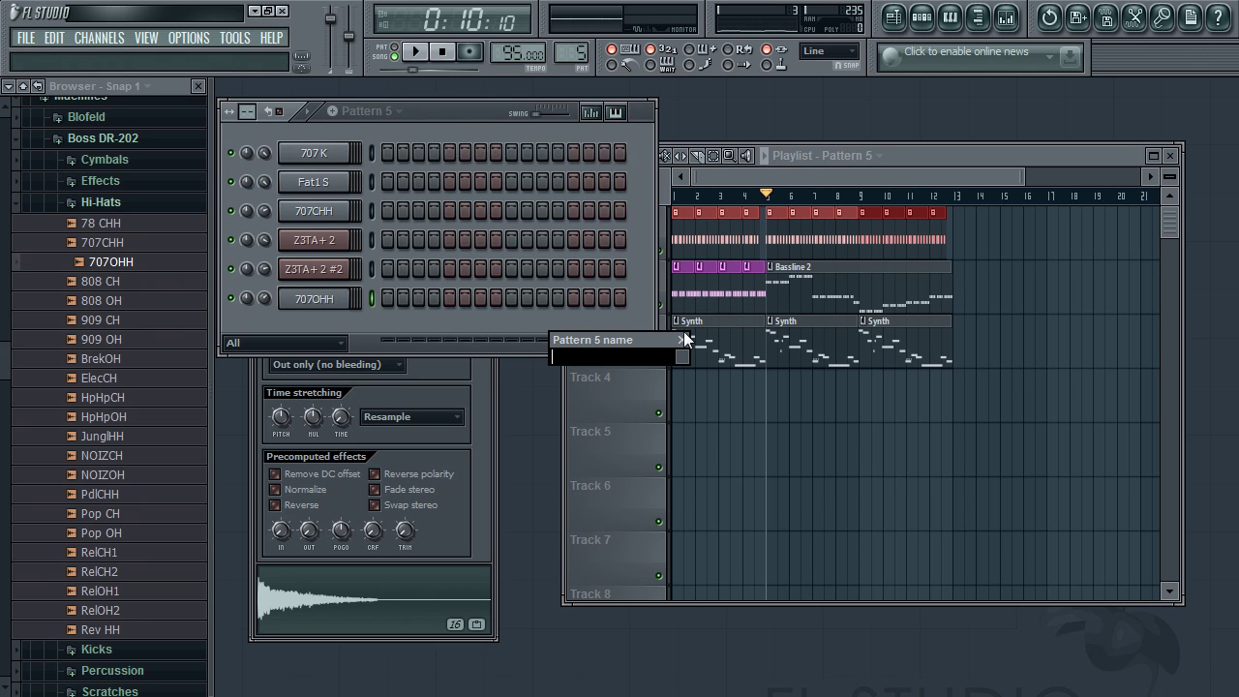
text(Open Hat)
key(Return)
Step: Set the Open Hat pattern's color to yellow
click(408, 114)
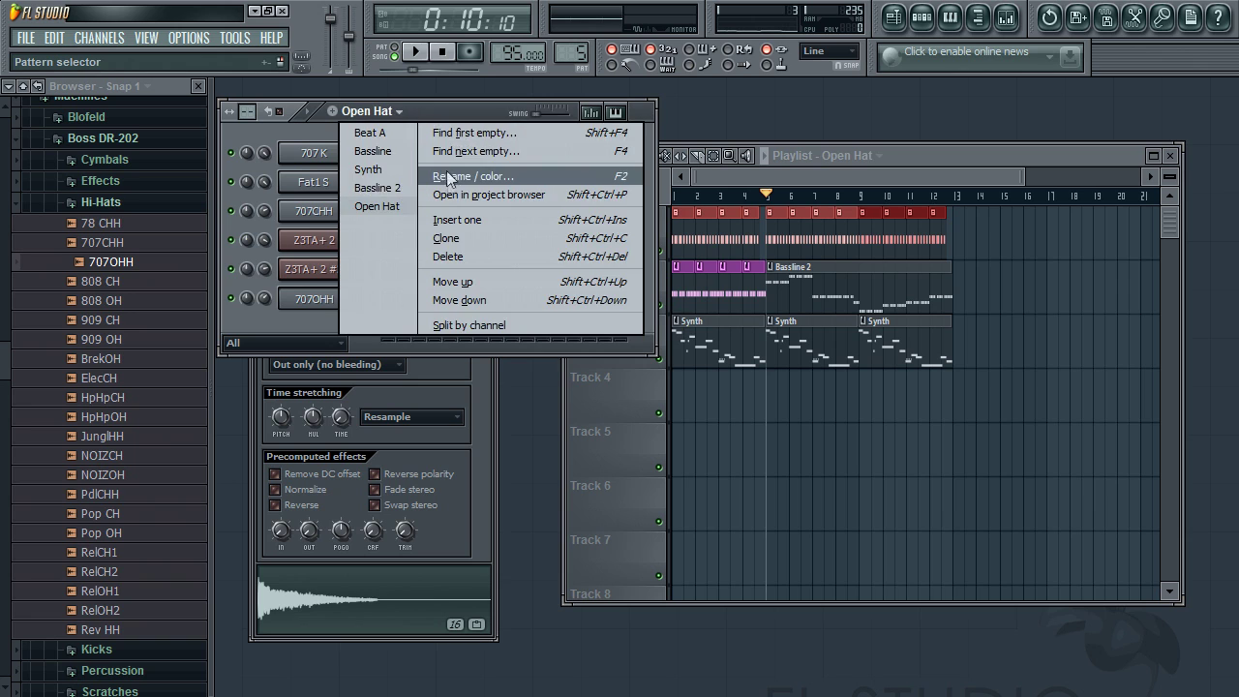
click(454, 177)
click(682, 356)
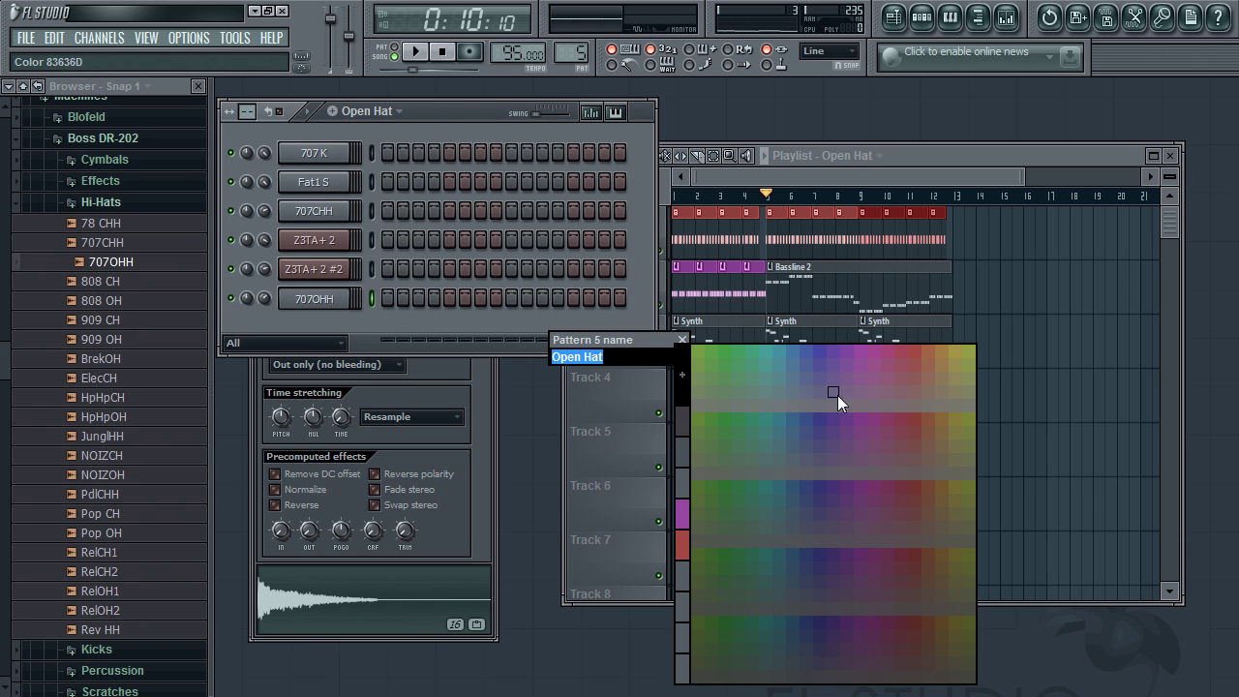
click(960, 358)
key(Return)
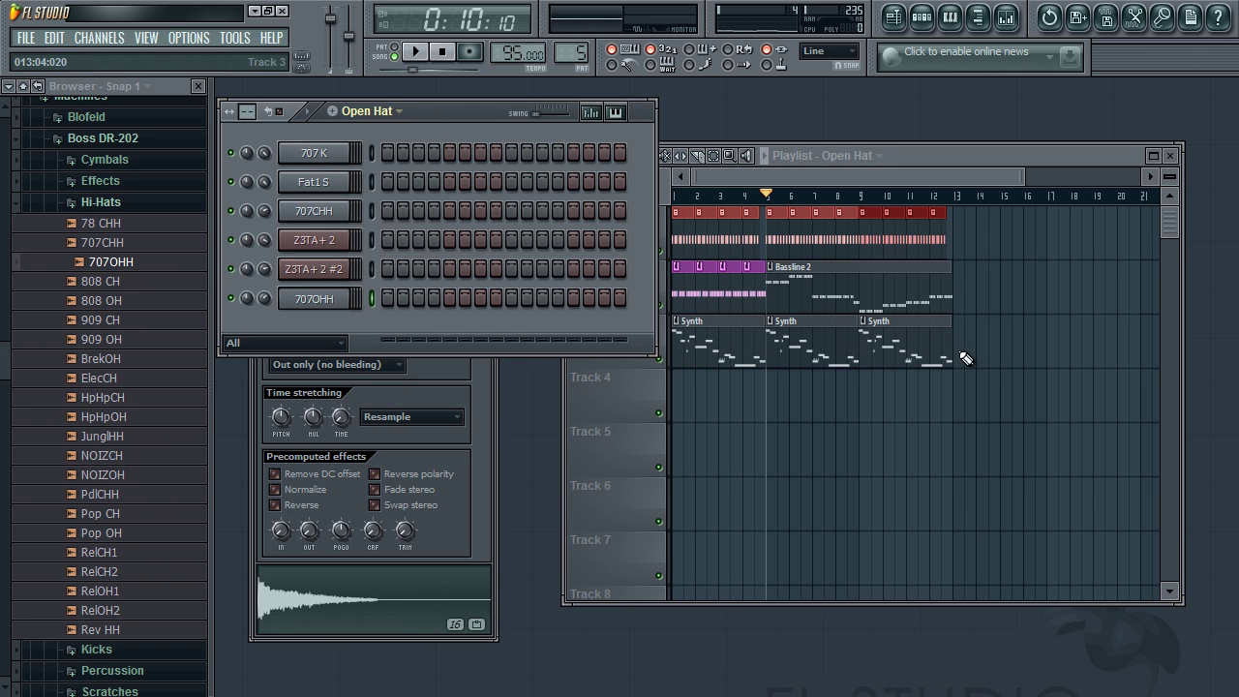
Step: Select the Synth pattern from its playlist clip and set its color to green
double_click(813, 319)
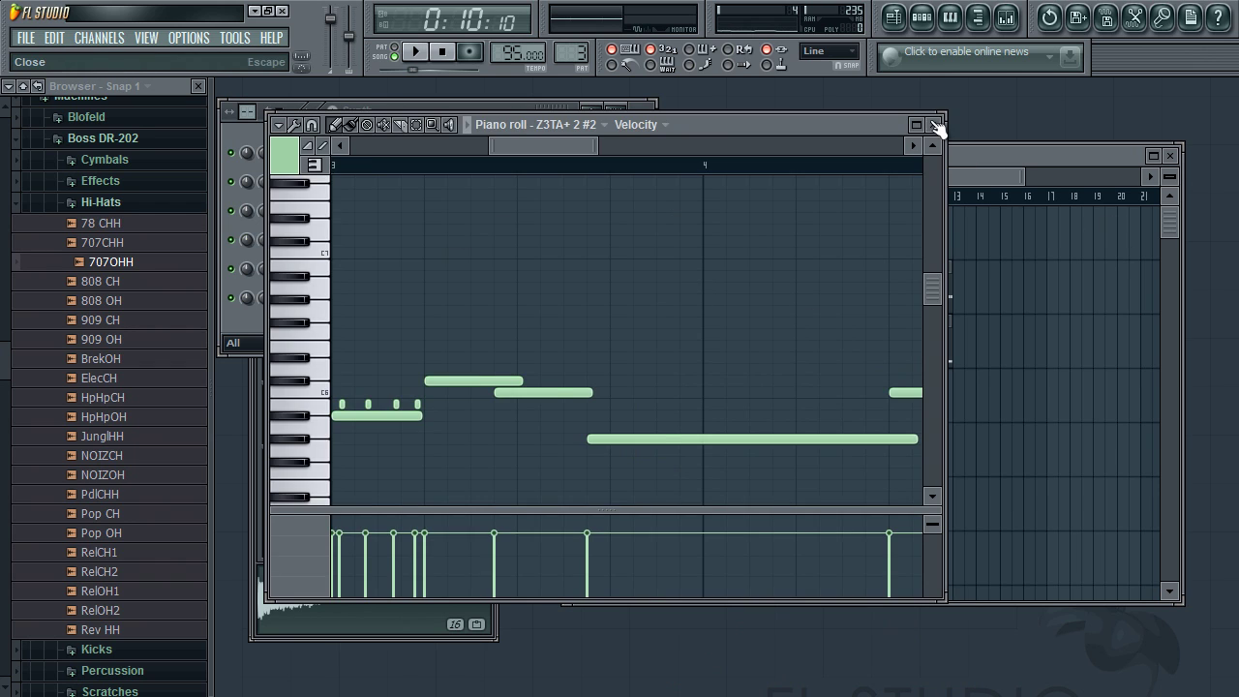
click(936, 126)
click(368, 112)
click(439, 171)
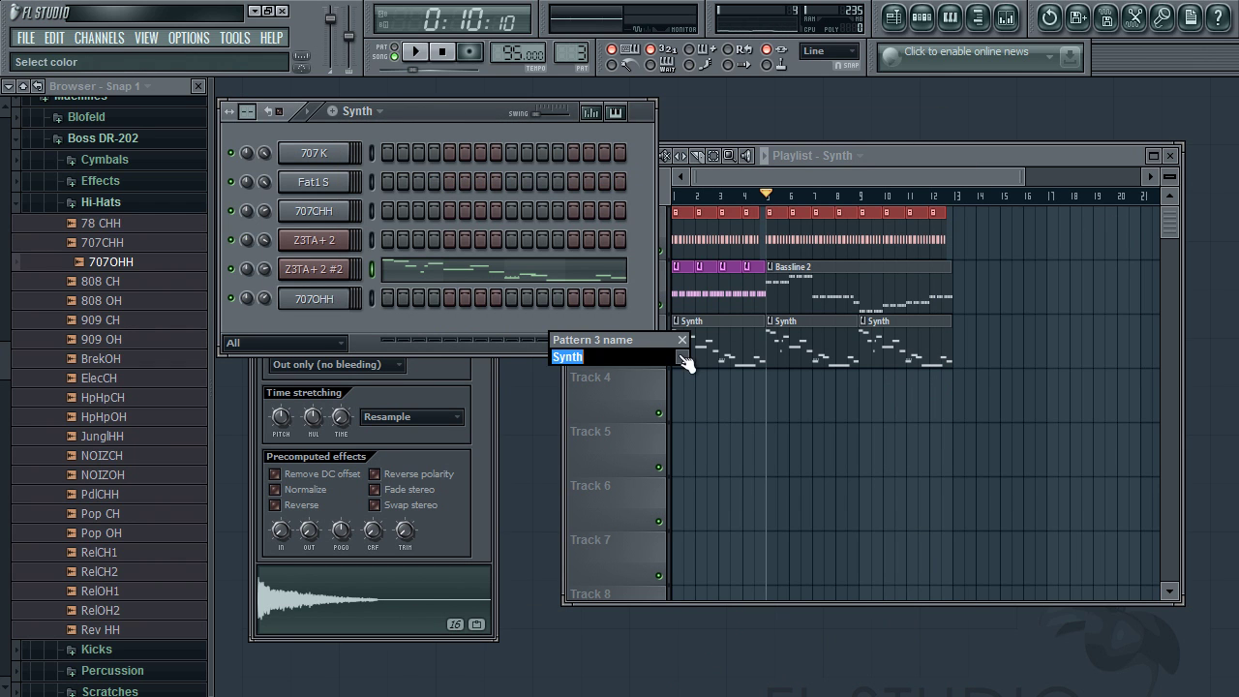
click(682, 358)
click(717, 352)
key(Return)
Step: Move the 707OHH channel settings aside and set the Bassline 2 pattern's color to purple
click(494, 378)
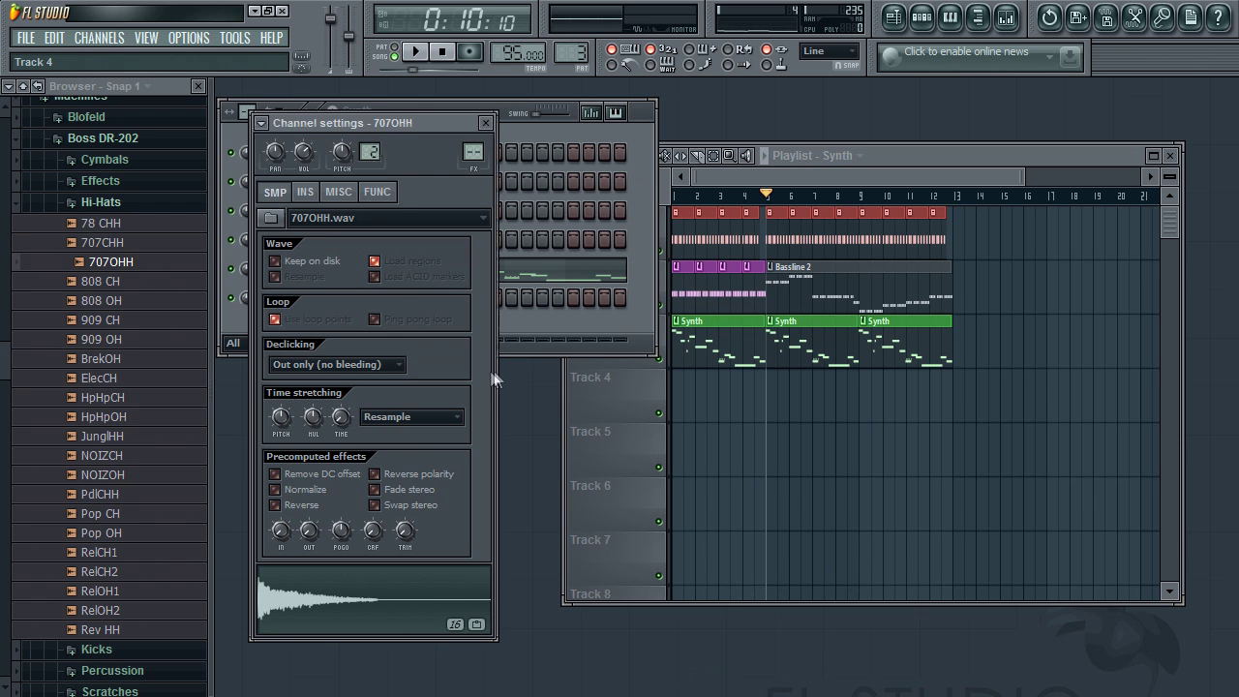
drag(424, 123, 512, 179)
double_click(858, 290)
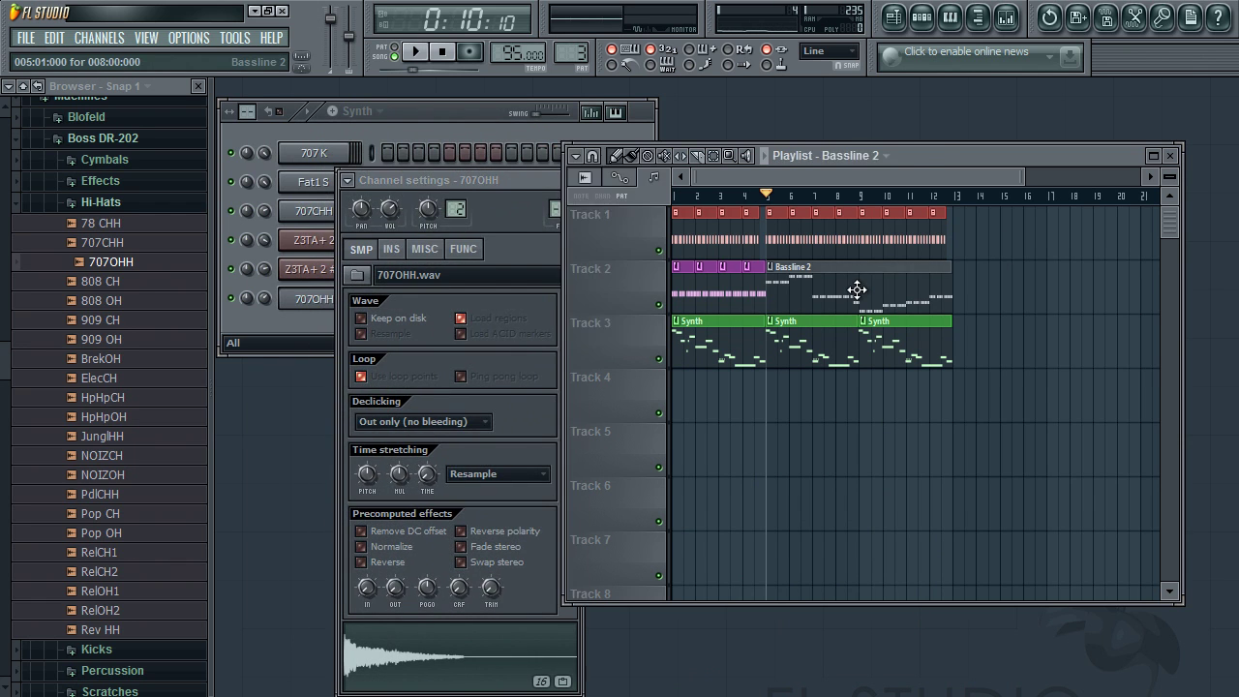
click(933, 126)
click(383, 110)
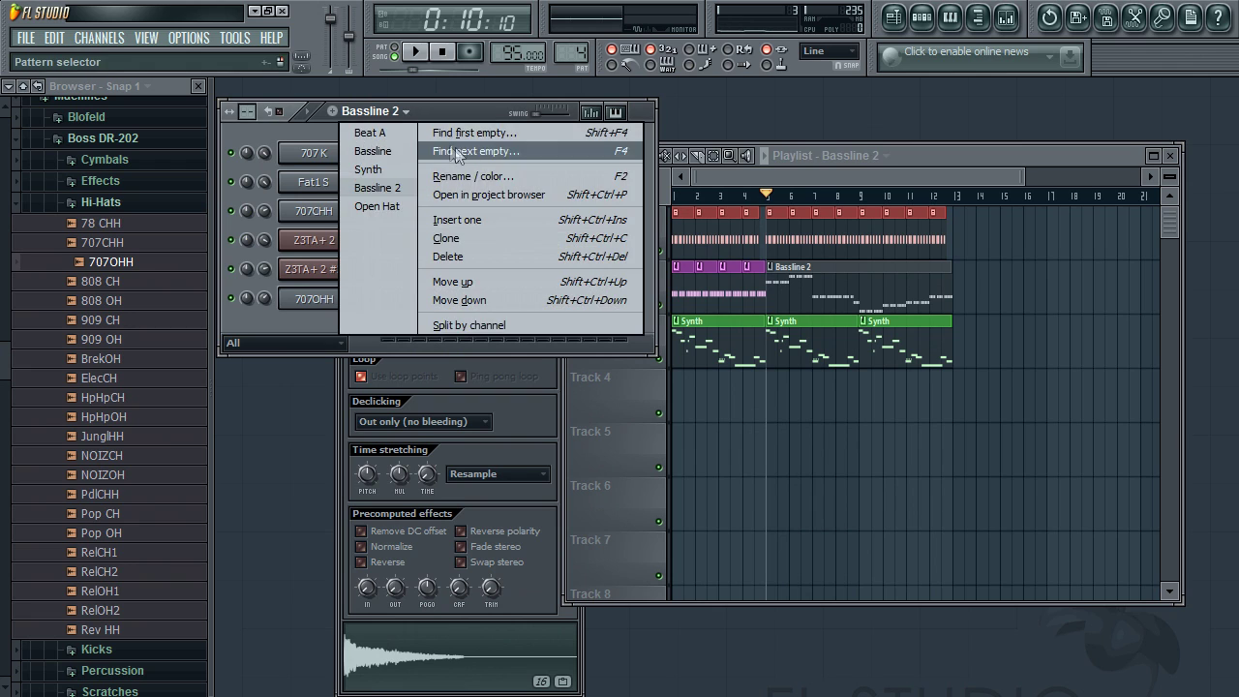
click(489, 176)
click(683, 357)
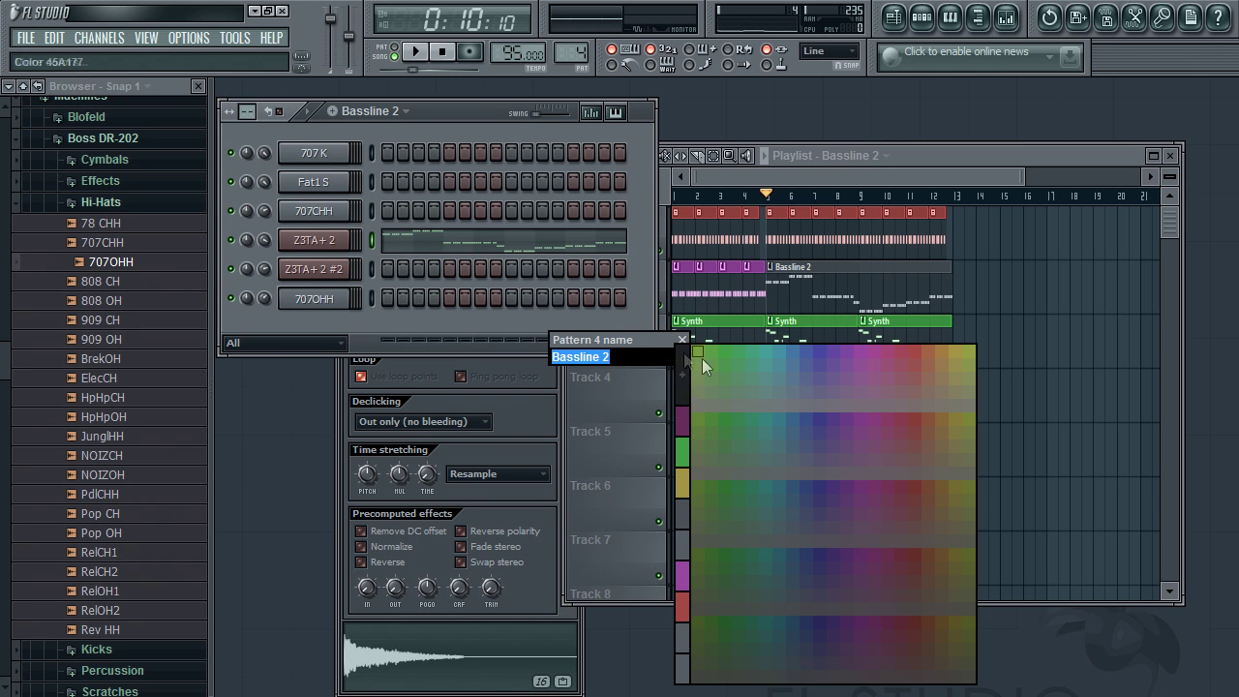
click(861, 352)
key(Return)
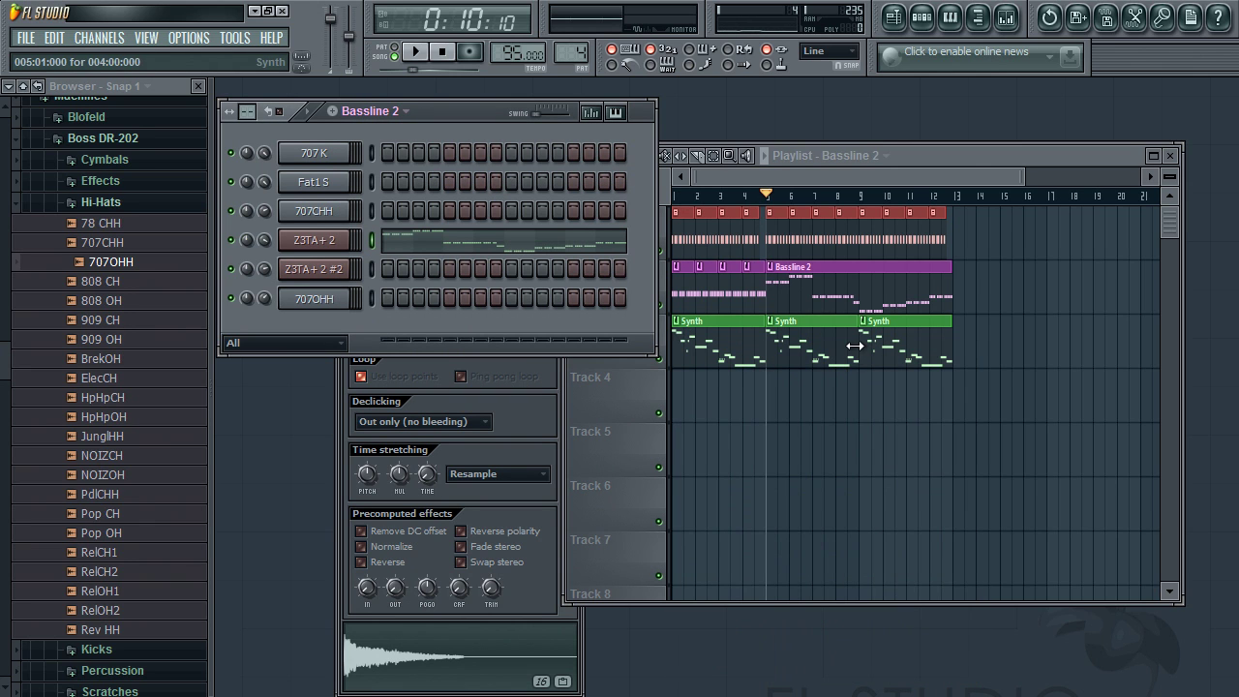
Step: Select the Open Hat pattern and program 707OHH hits on steps 3, 7, 11 and 15
click(964, 153)
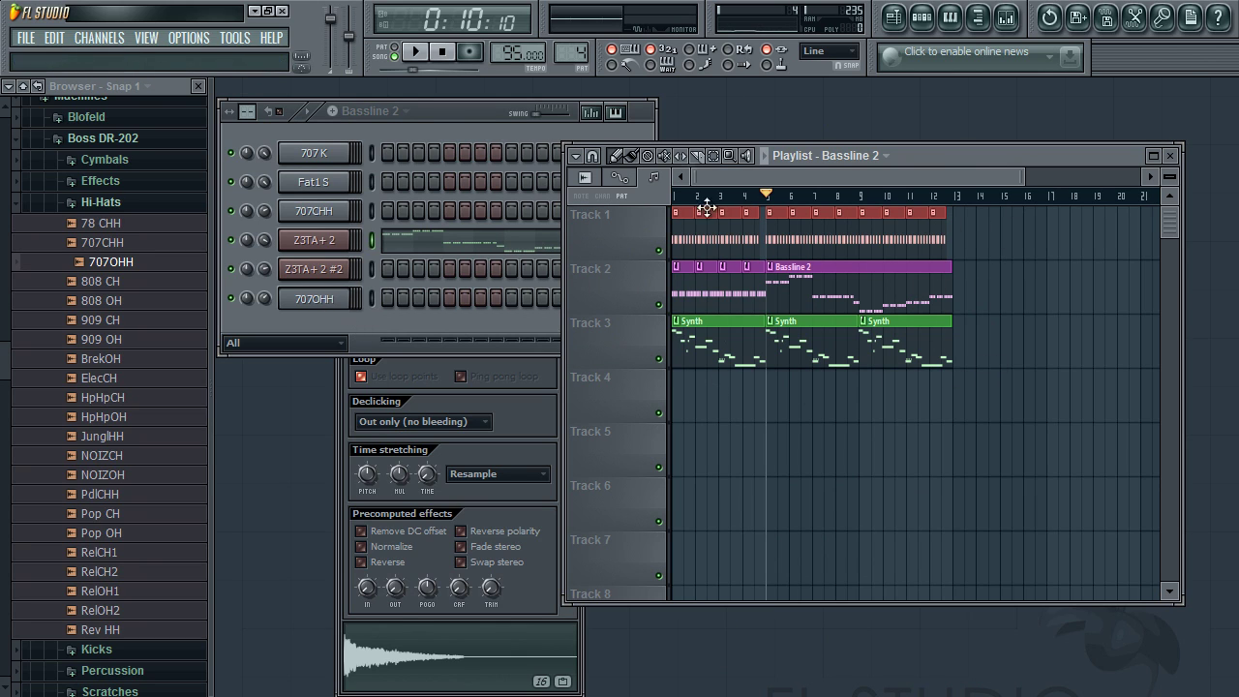
click(329, 324)
click(372, 112)
click(381, 207)
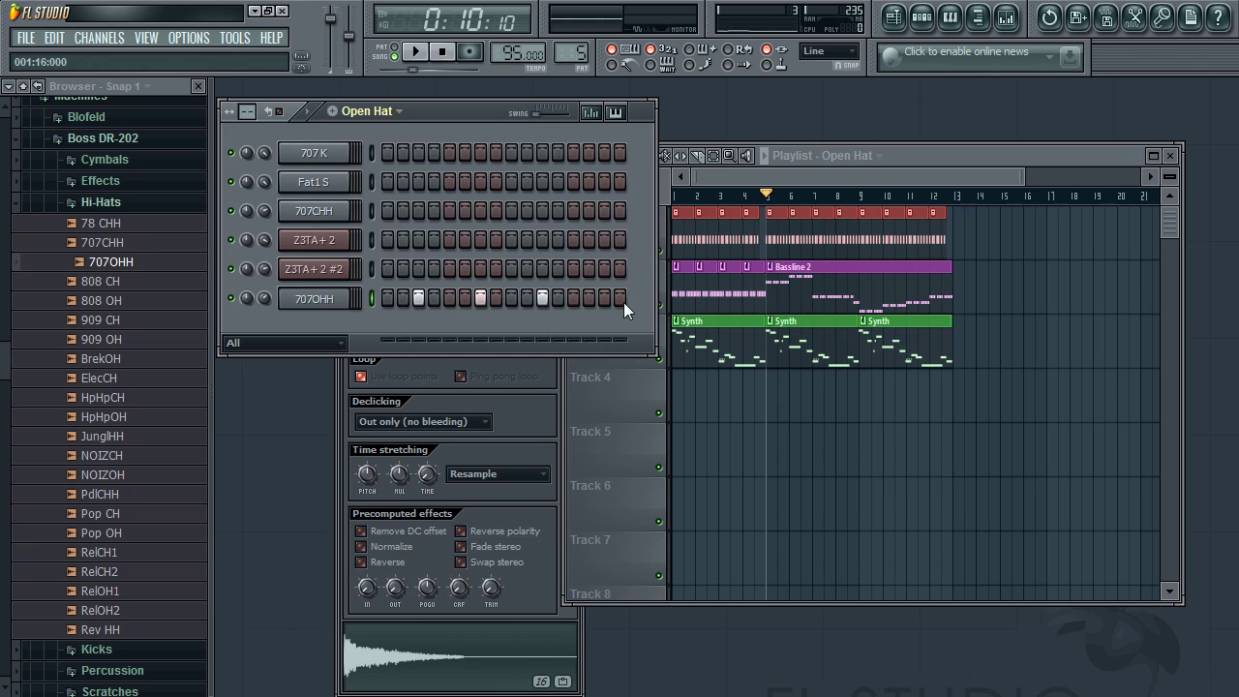
Step: Place Open Hat clips on Track 4 in bars 5 to 8 and duplicate them into bars 9 to 12
click(775, 394)
mouse_move(790, 401)
mouse_down()
mouse_move(782, 397)
mouse_move(843, 395)
mouse_up()
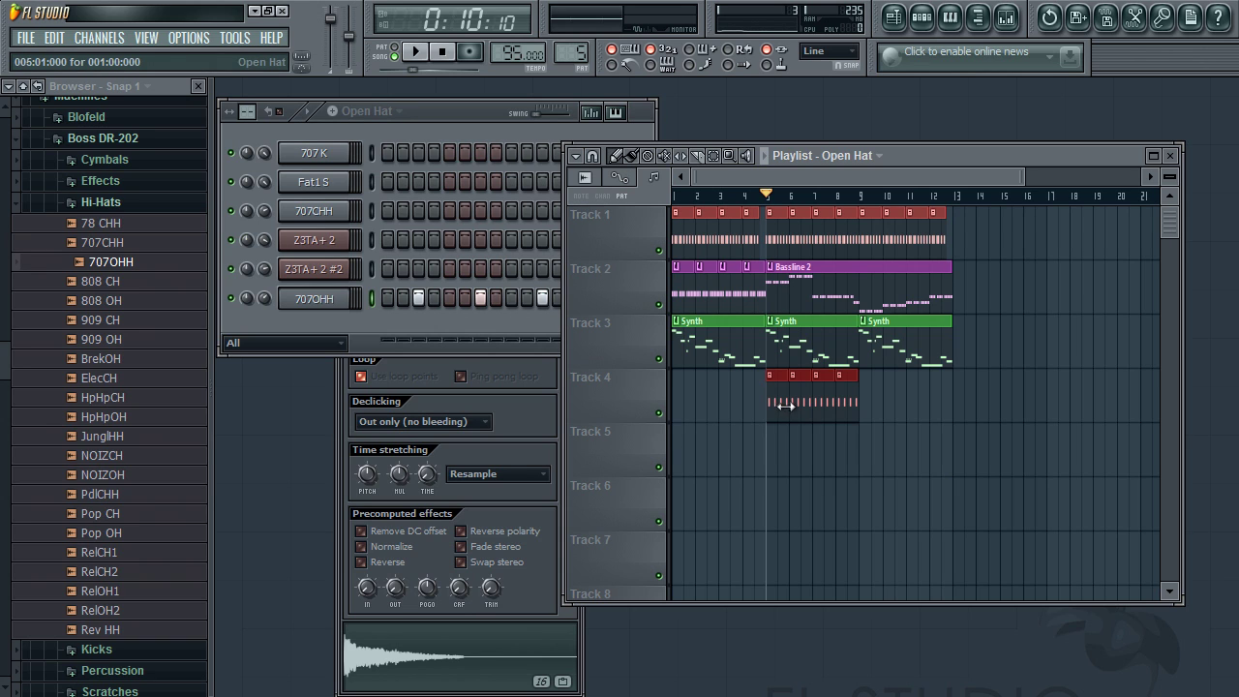
drag(779, 405, 876, 407)
Step: Route the 707OHH channel to mixer track 2 and close its channel settings
click(322, 300)
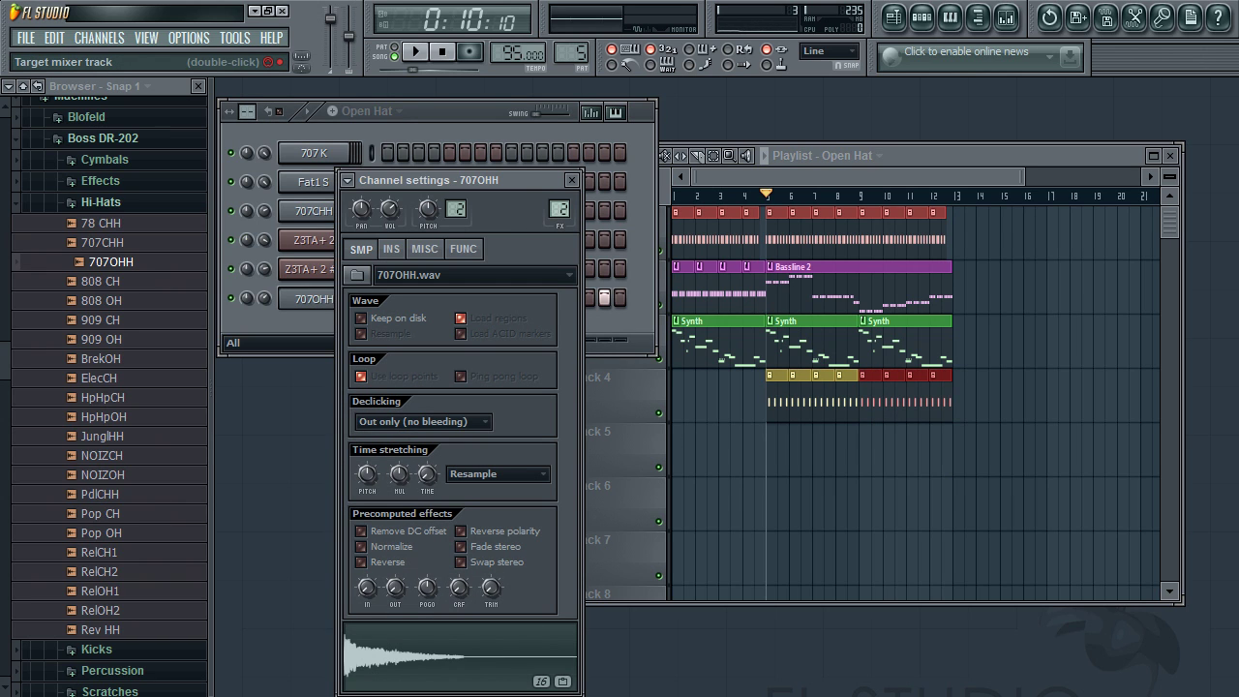
click(570, 181)
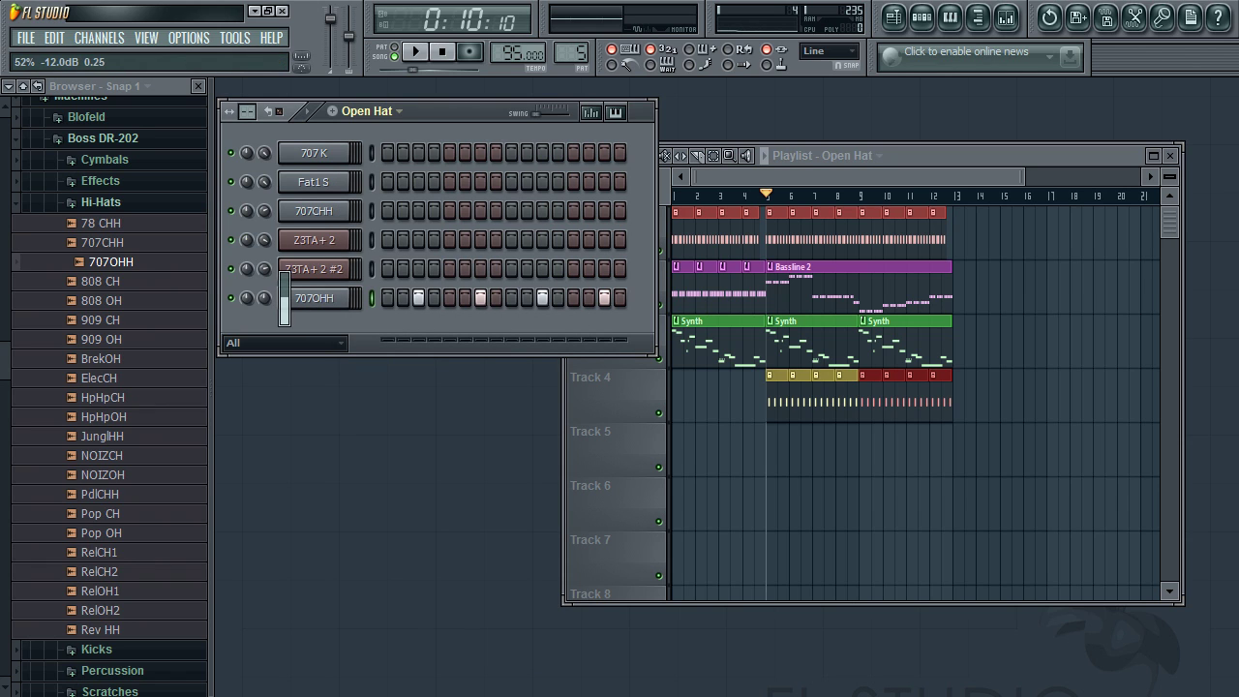
Step: Play the arrangement from bar 5 and lower the 707OHH channel's volume to 48%
click(414, 51)
drag(247, 297, 246, 315)
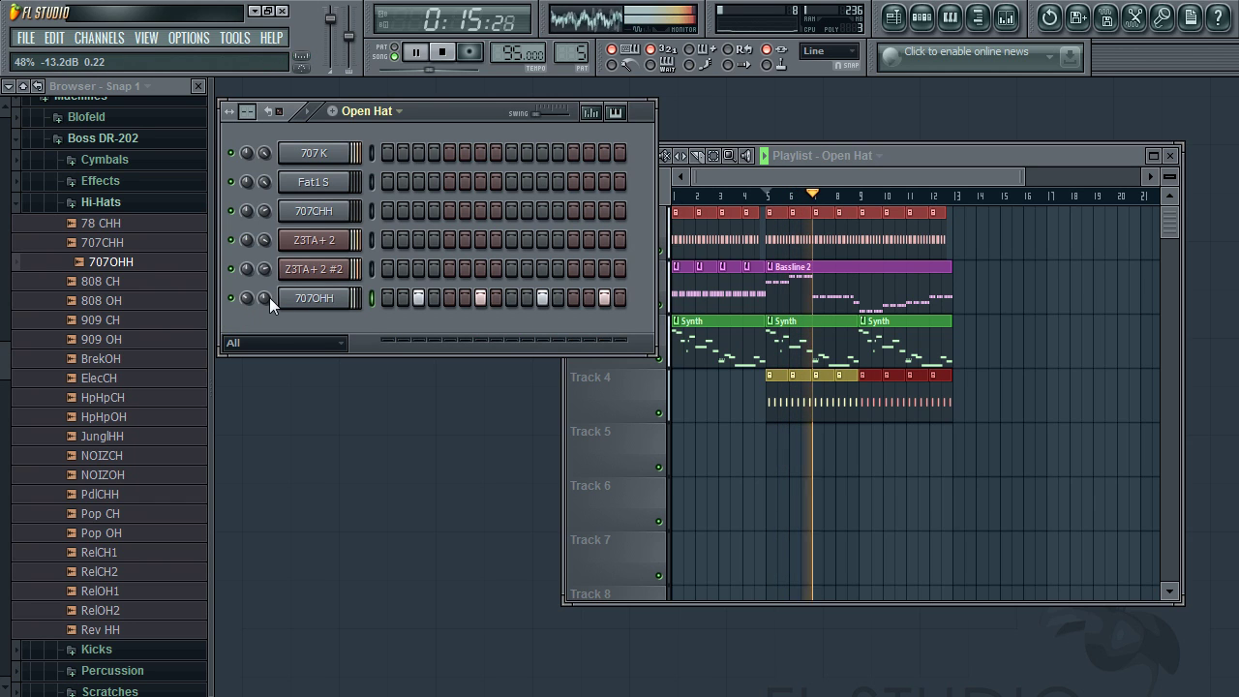
click(448, 55)
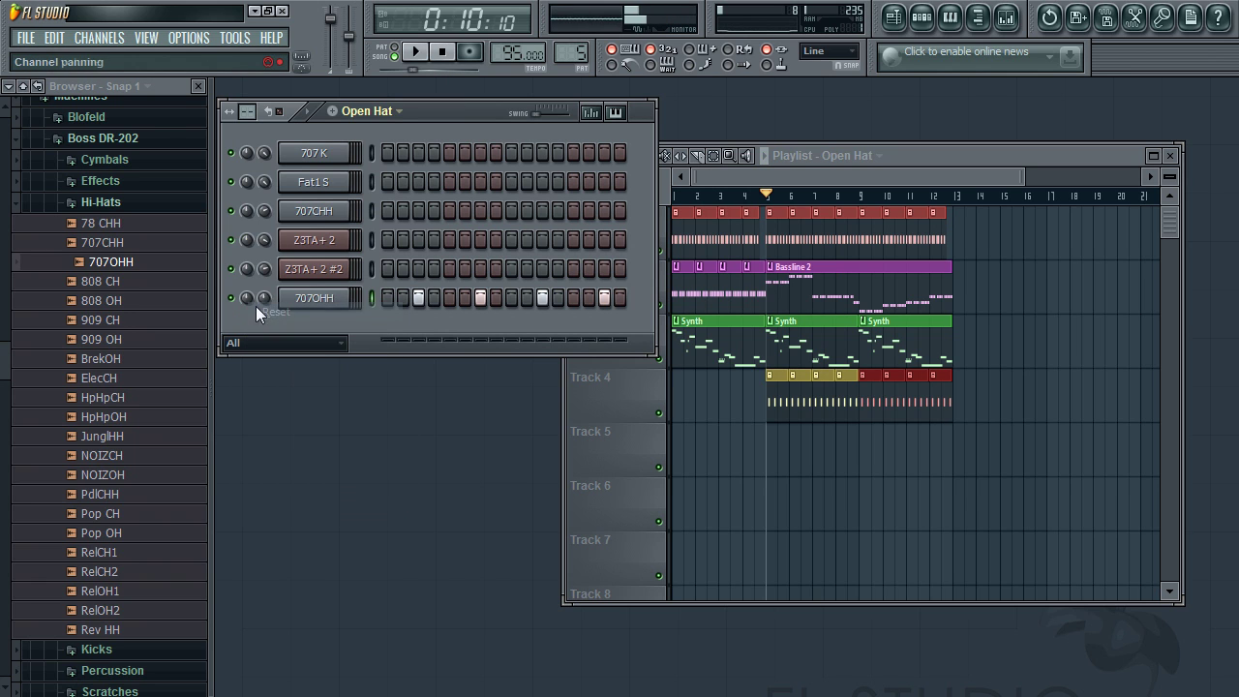
Step: Compare the 707CHH channel's settings, route the 707OHH channel to mixer track 4, and close its settings
click(312, 211)
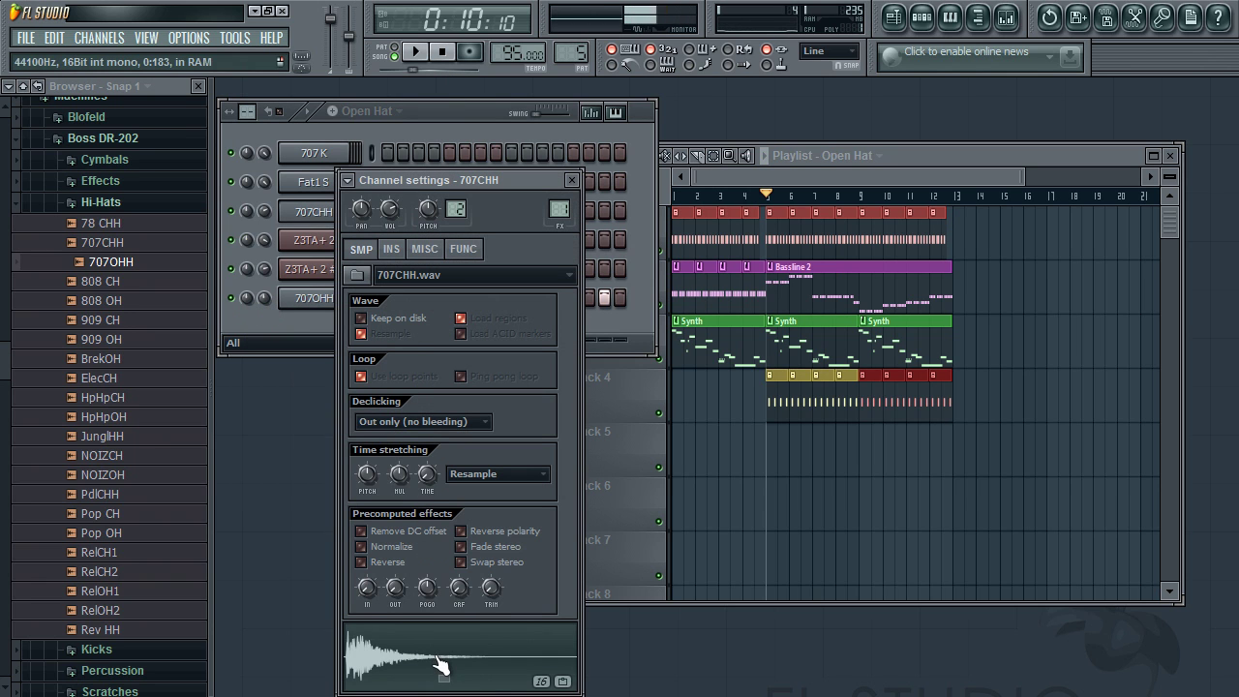
click(571, 180)
click(314, 298)
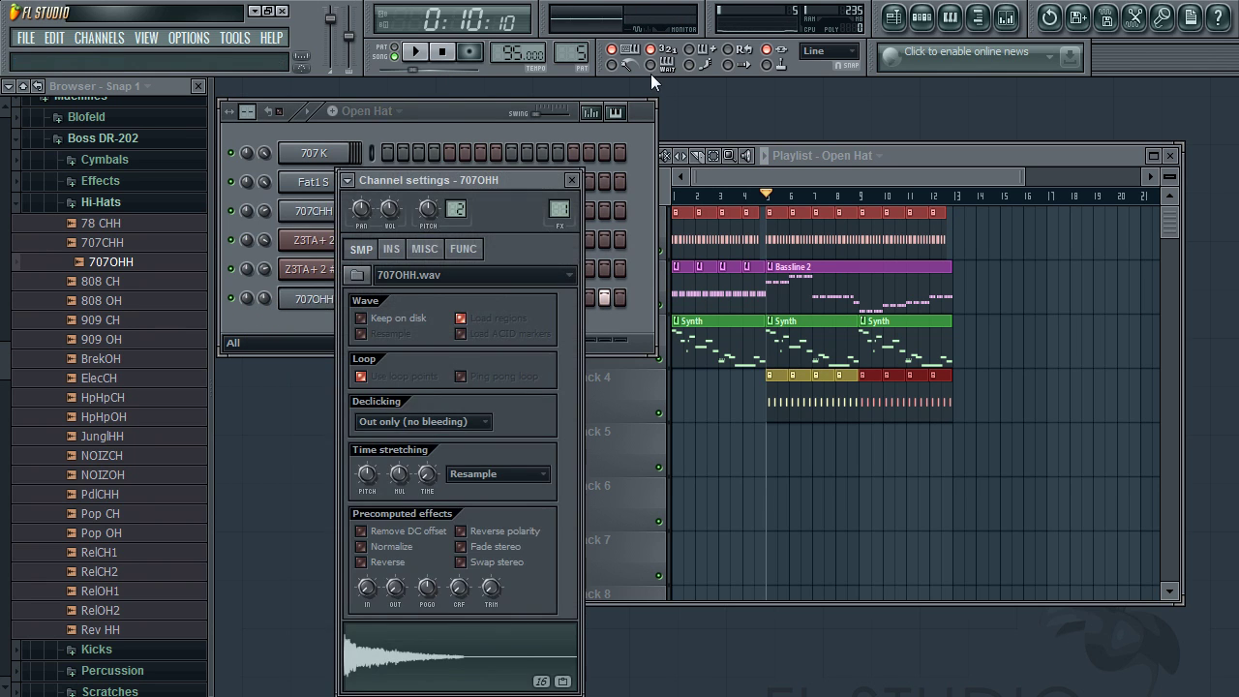
click(1007, 18)
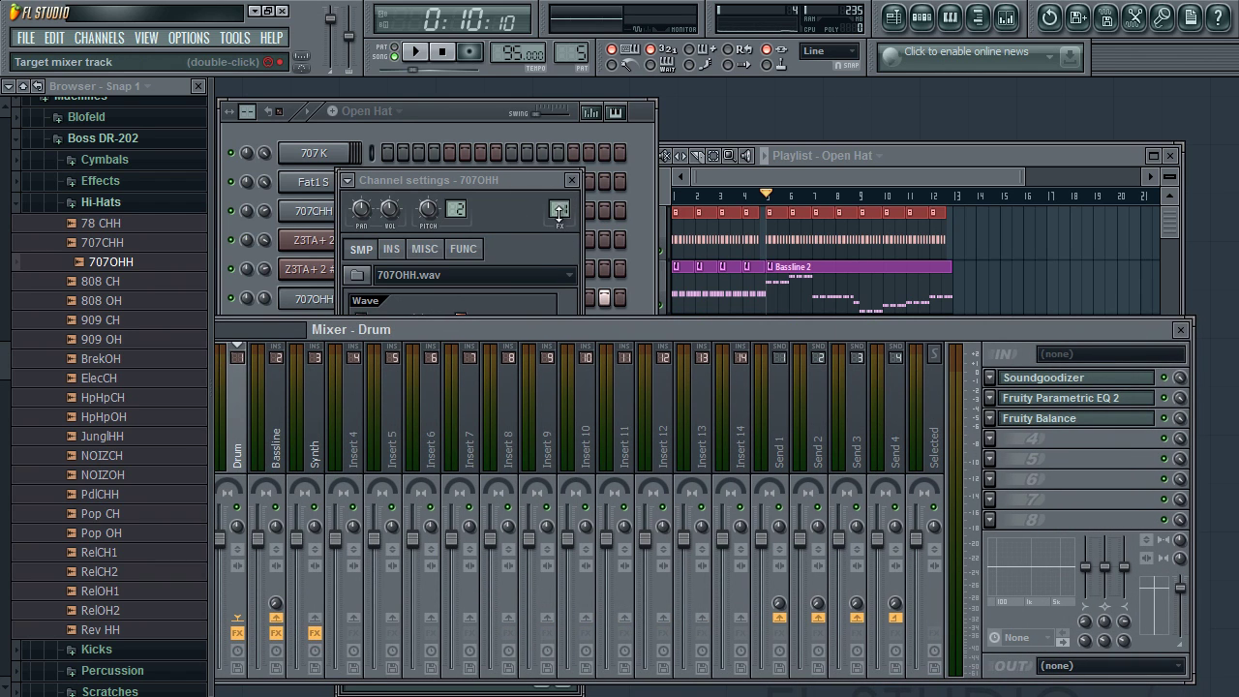
drag(559, 213, 559, 202)
click(572, 181)
Step: Name mixer insert 4 "Hat" and route it to the Drum mixer track
key(F2)
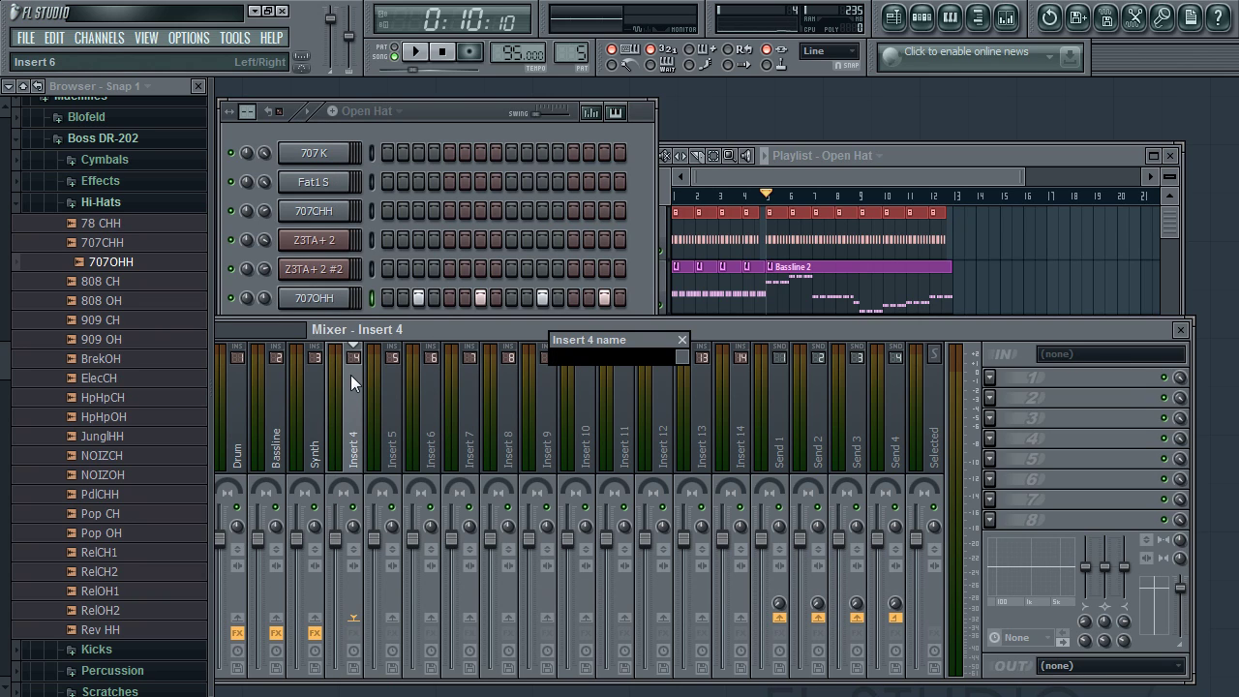
text(Hat)
key(Return)
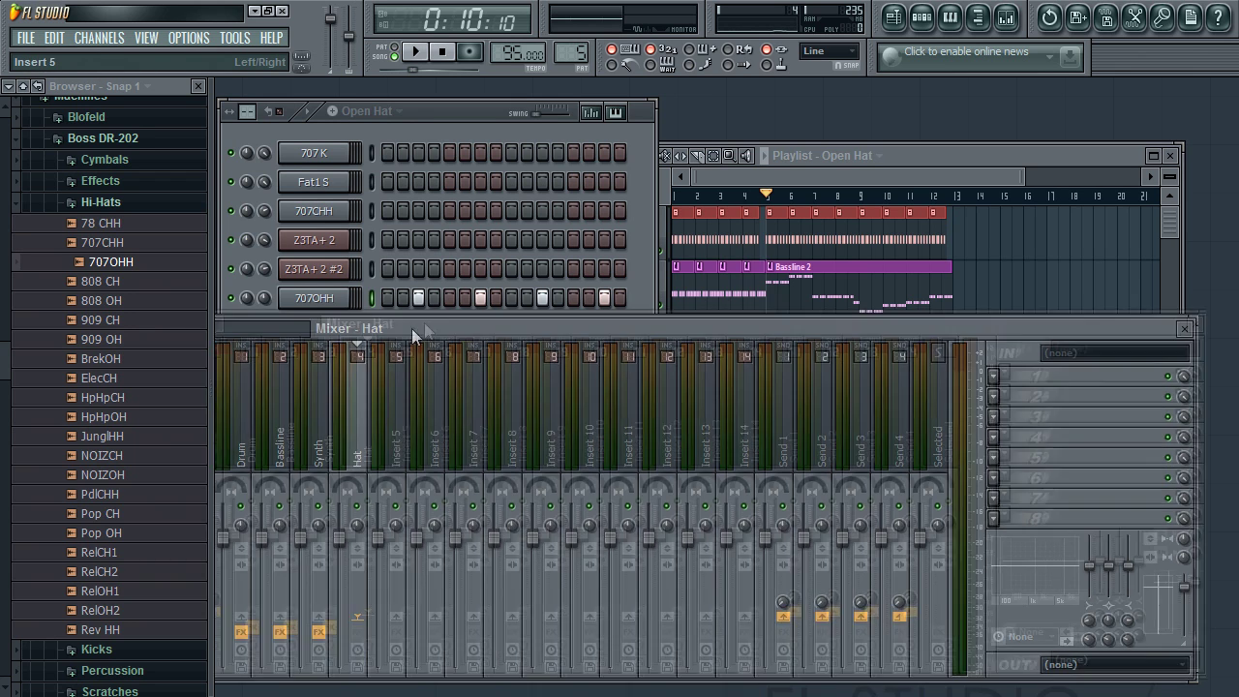
drag(405, 329, 454, 299)
right_click(338, 597)
click(355, 598)
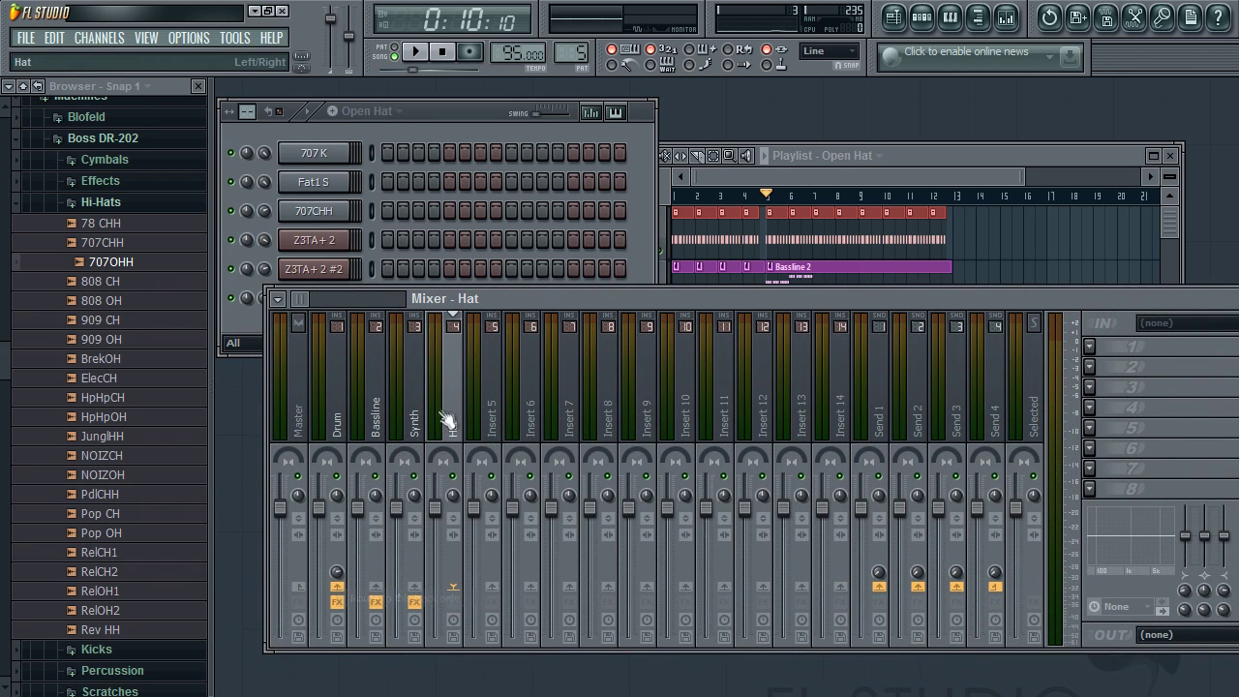
Step: Add Fruity Stereo Enhancer to the Hat mixer track with a phase offset of about 3.4 ms left and audition it
click(1090, 346)
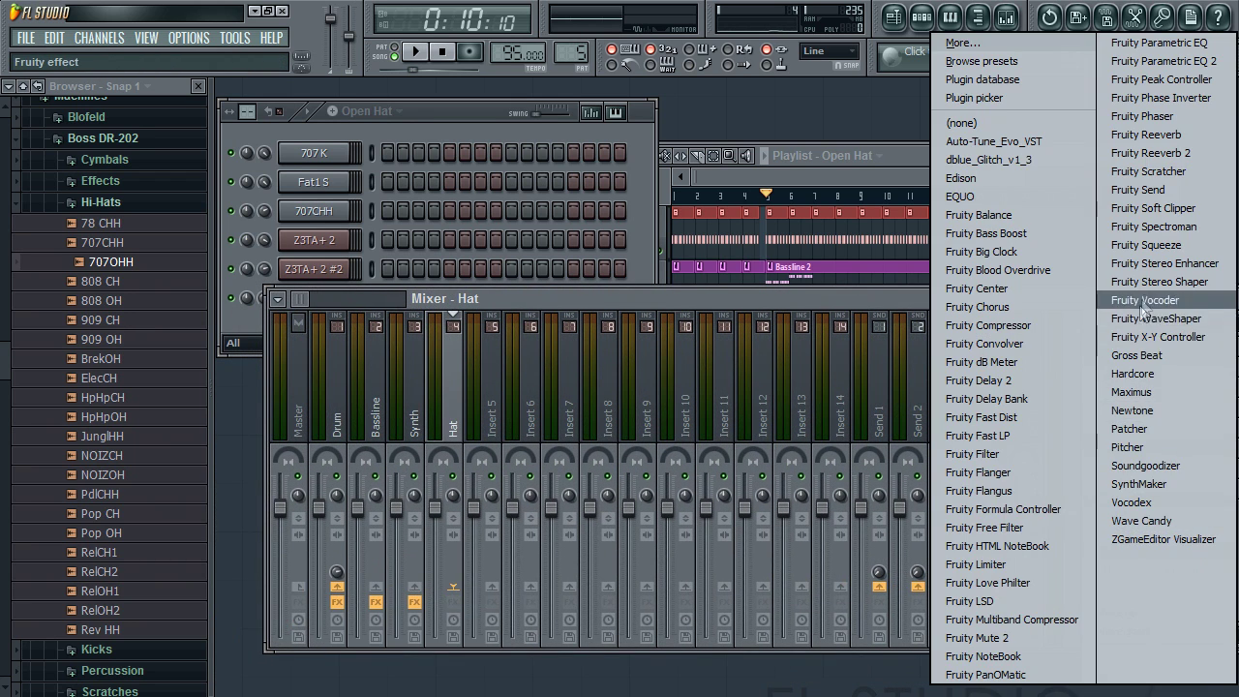
click(1118, 274)
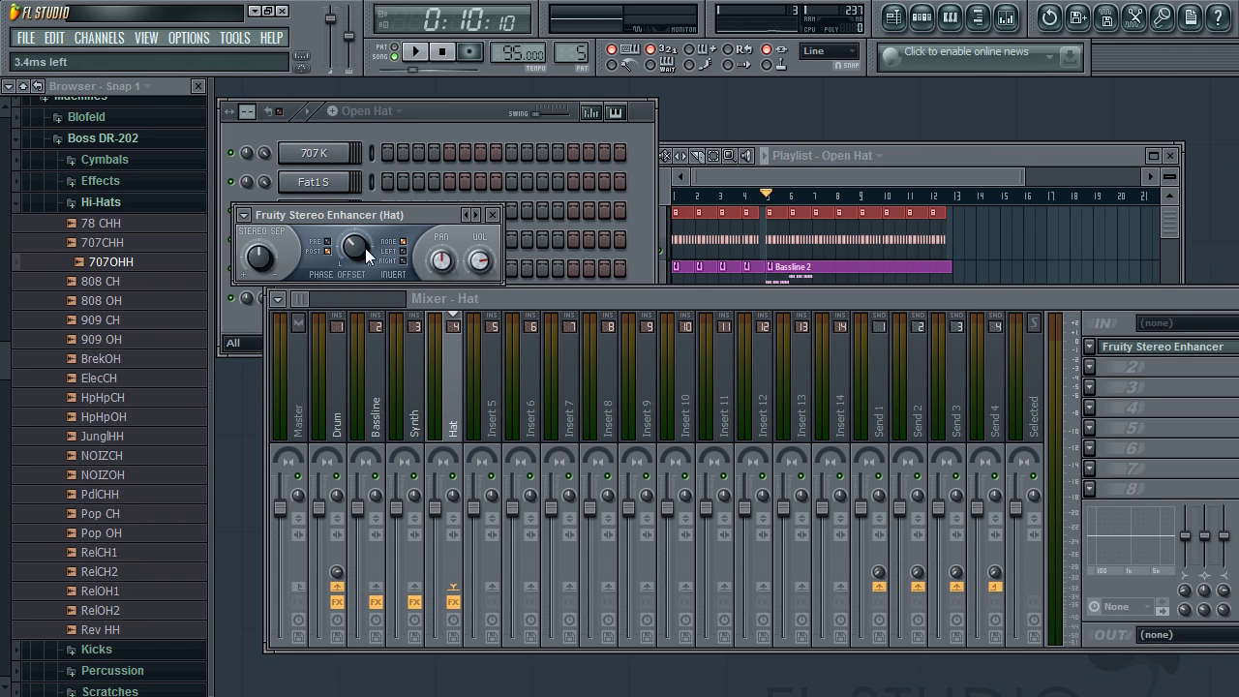
click(492, 216)
click(417, 53)
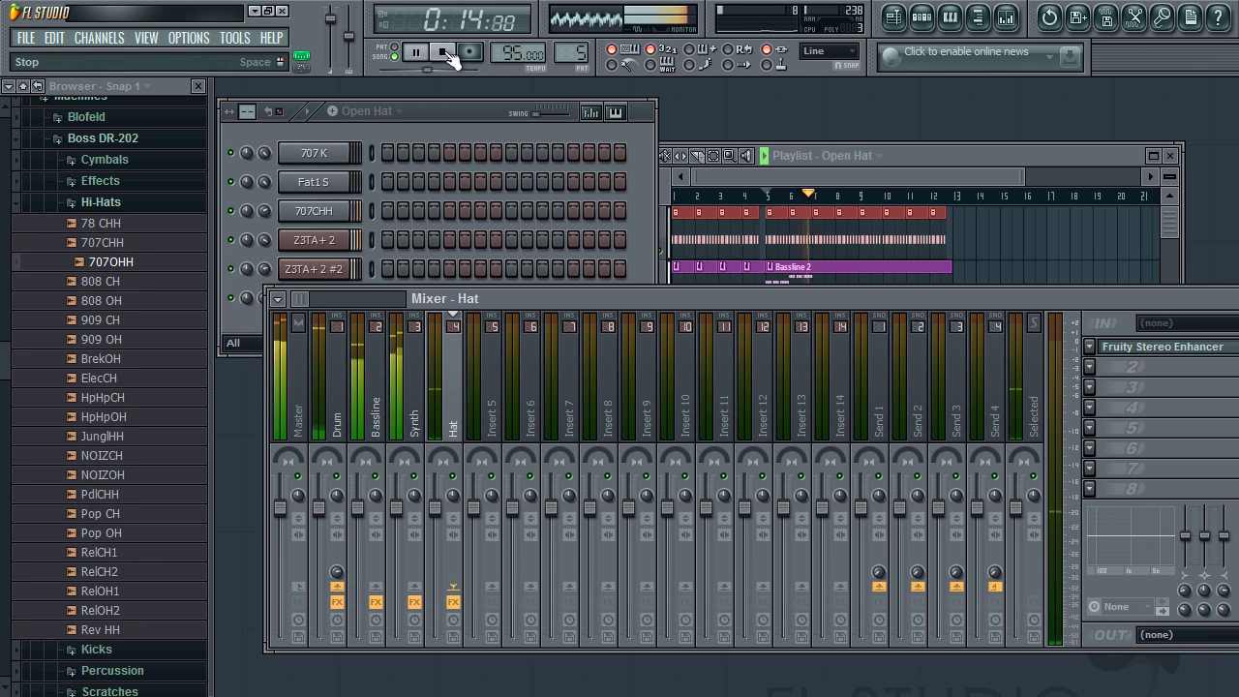
click(440, 53)
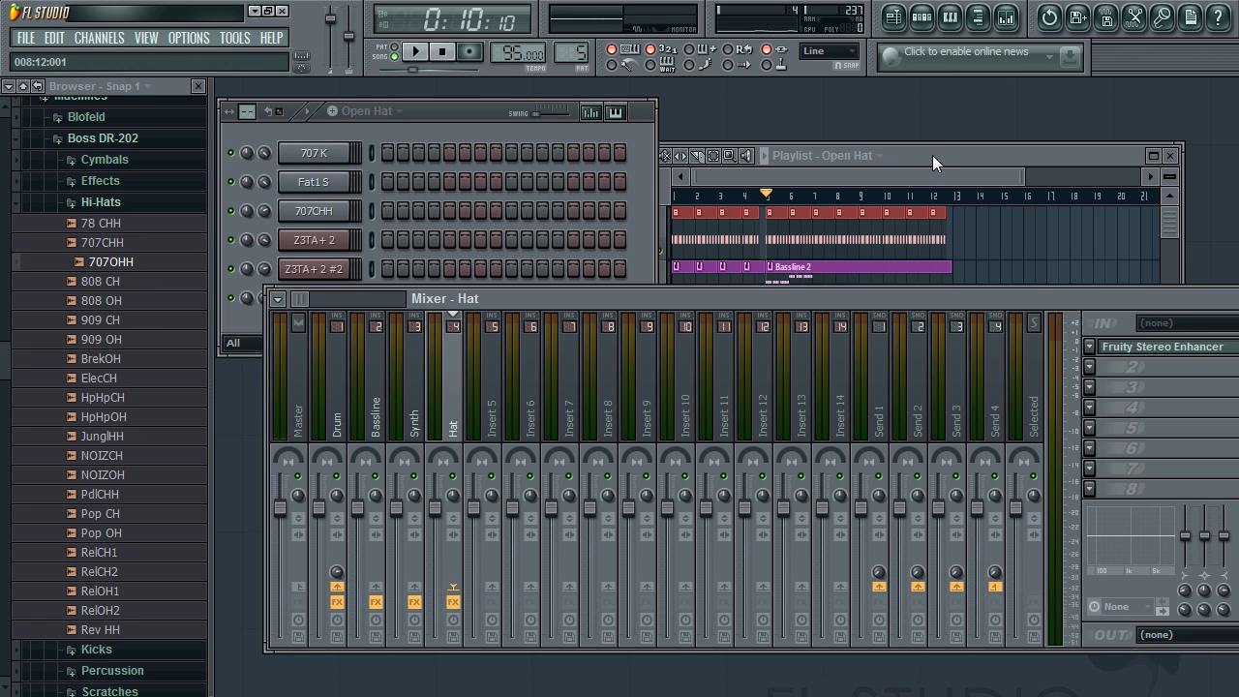
Step: Move the bassline and synth clips down to Tracks 3 and 4, and place the Open Hat clips on Track 2
click(455, 117)
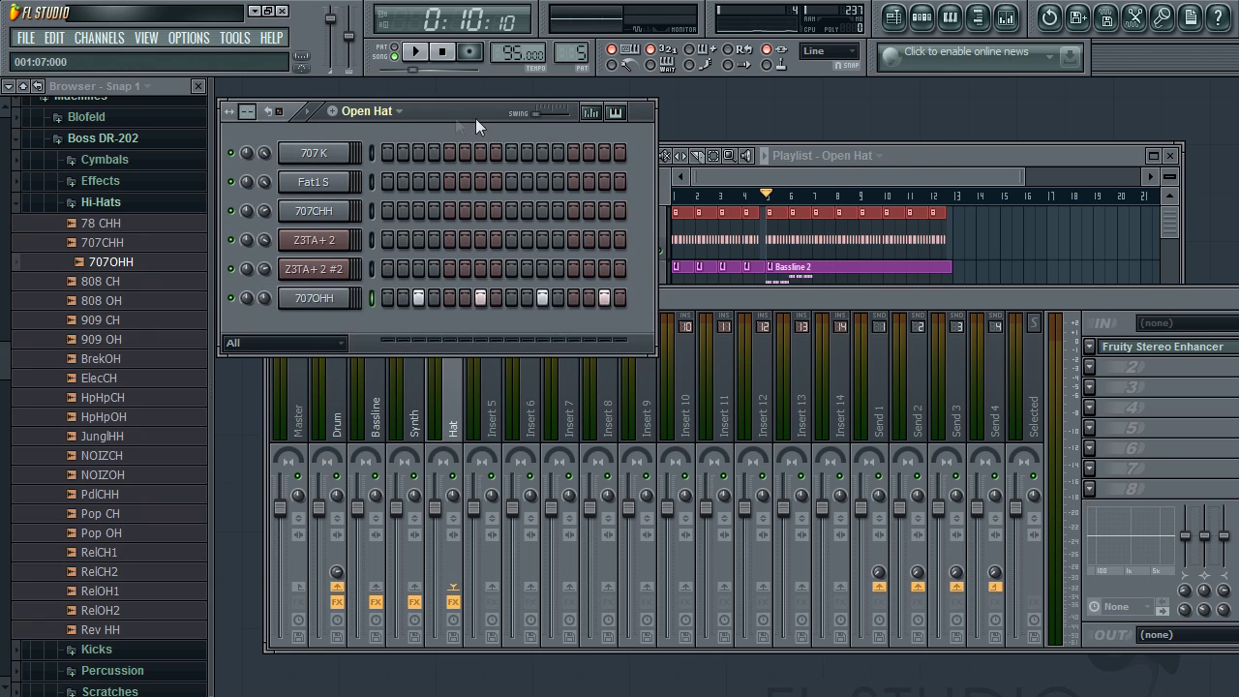
click(945, 154)
drag(1018, 173, 929, 175)
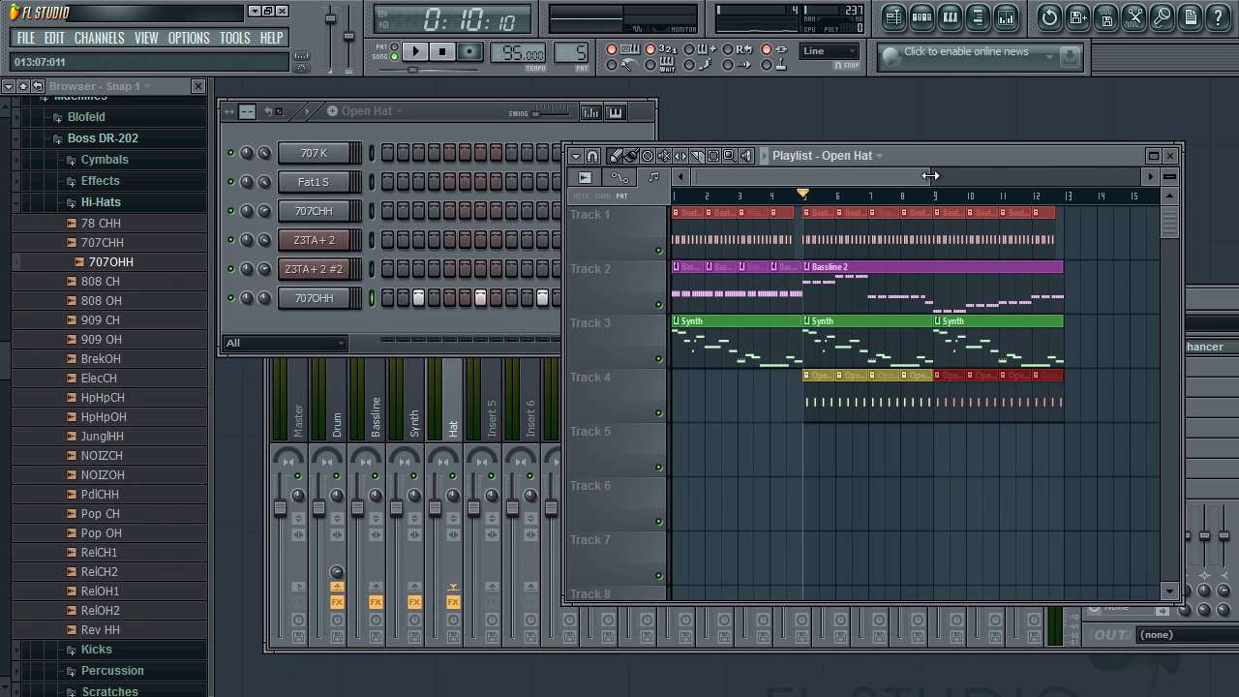
click(963, 456)
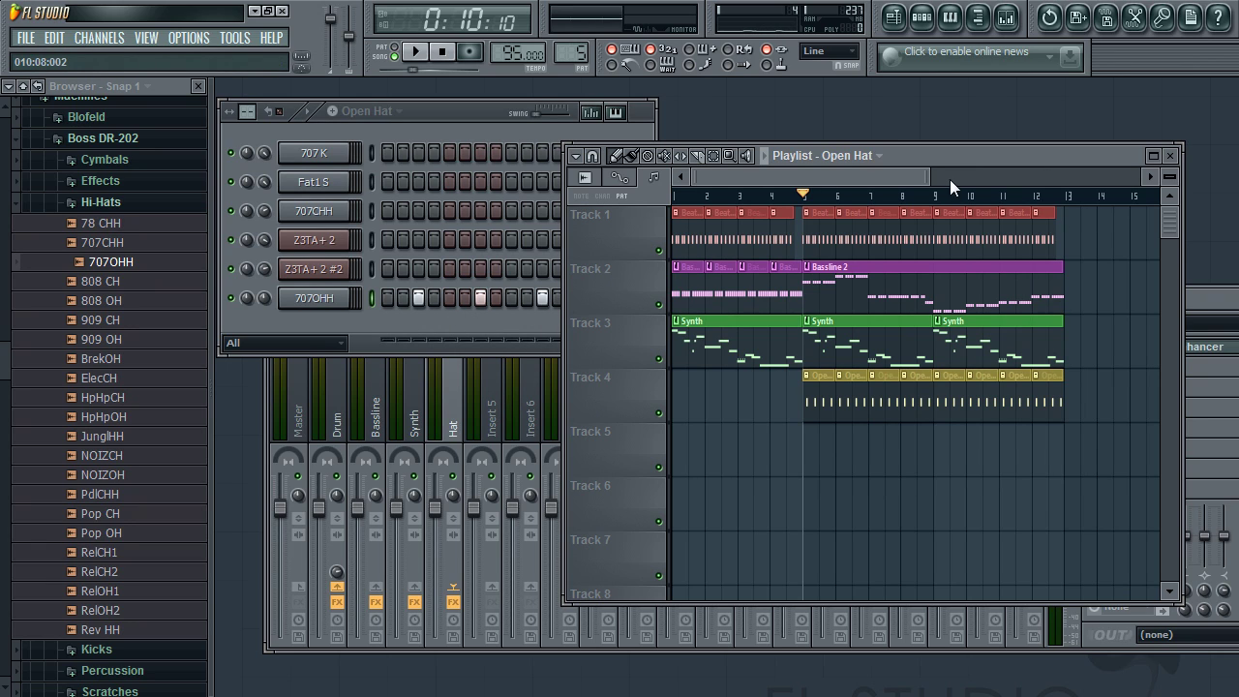
drag(928, 173, 1038, 172)
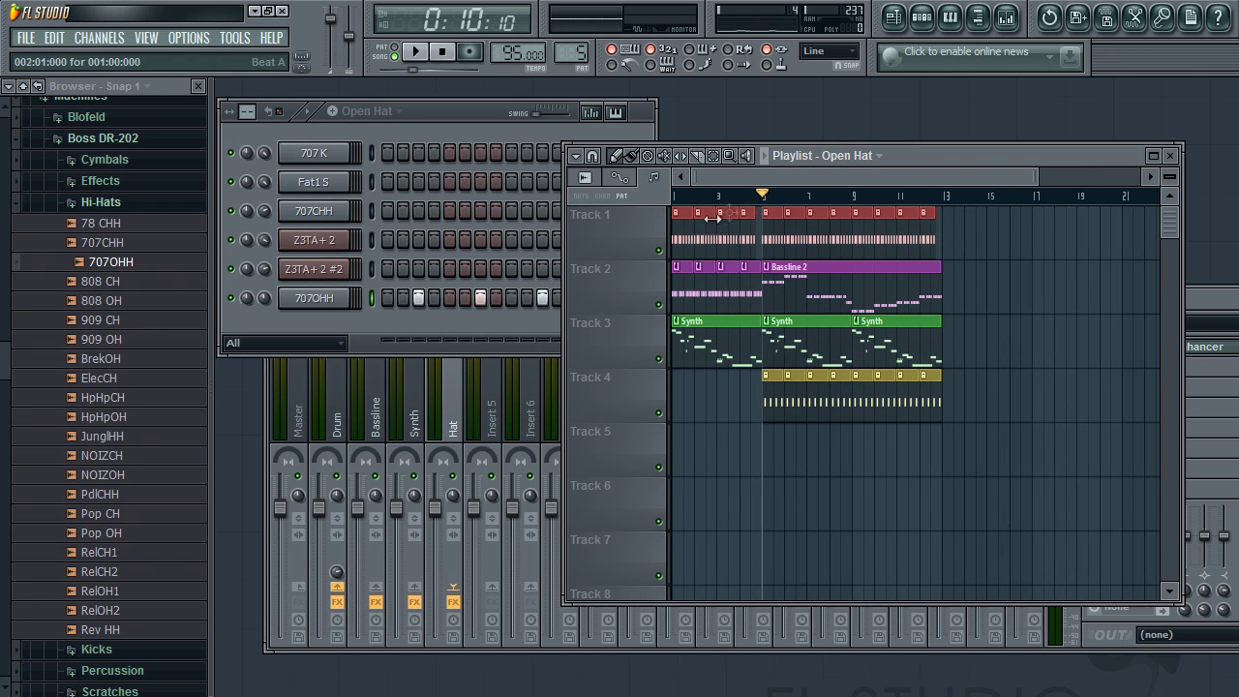
drag(1028, 472, 608, 295)
drag(803, 280, 800, 343)
drag(1006, 518, 777, 288)
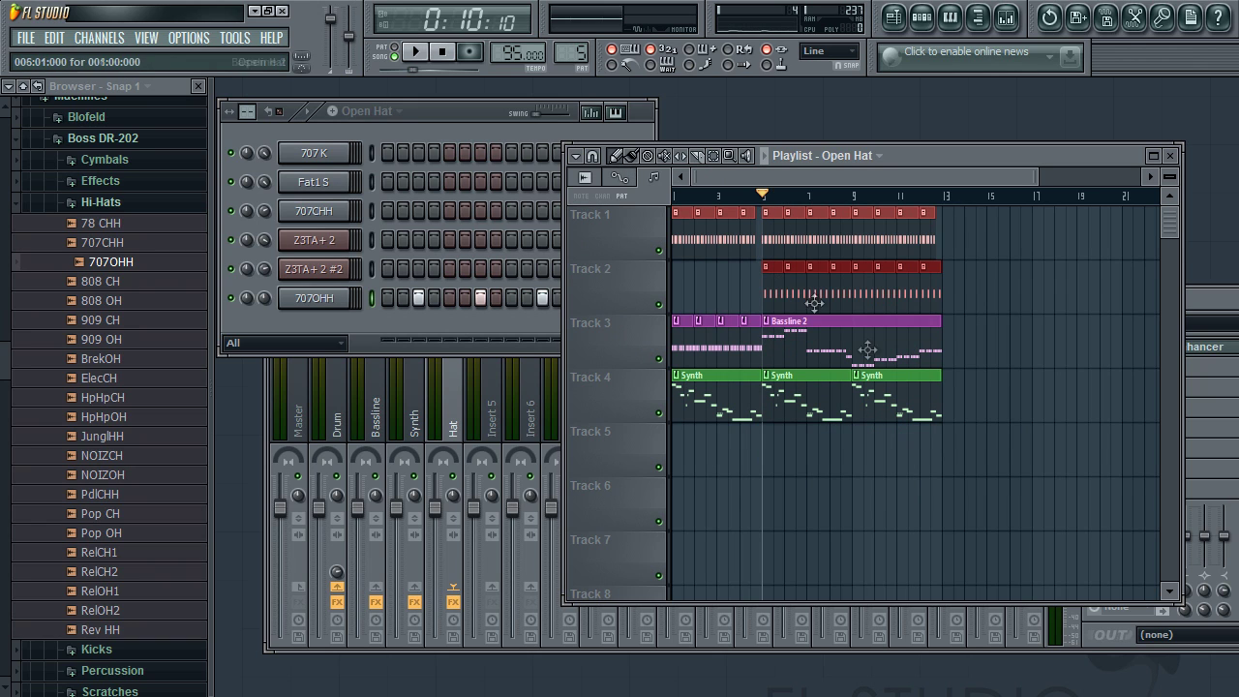
Step: Check the Synth pattern's notes in the piano roll and remove its Track 4 clips from bars 5 to 12
double_click(785, 392)
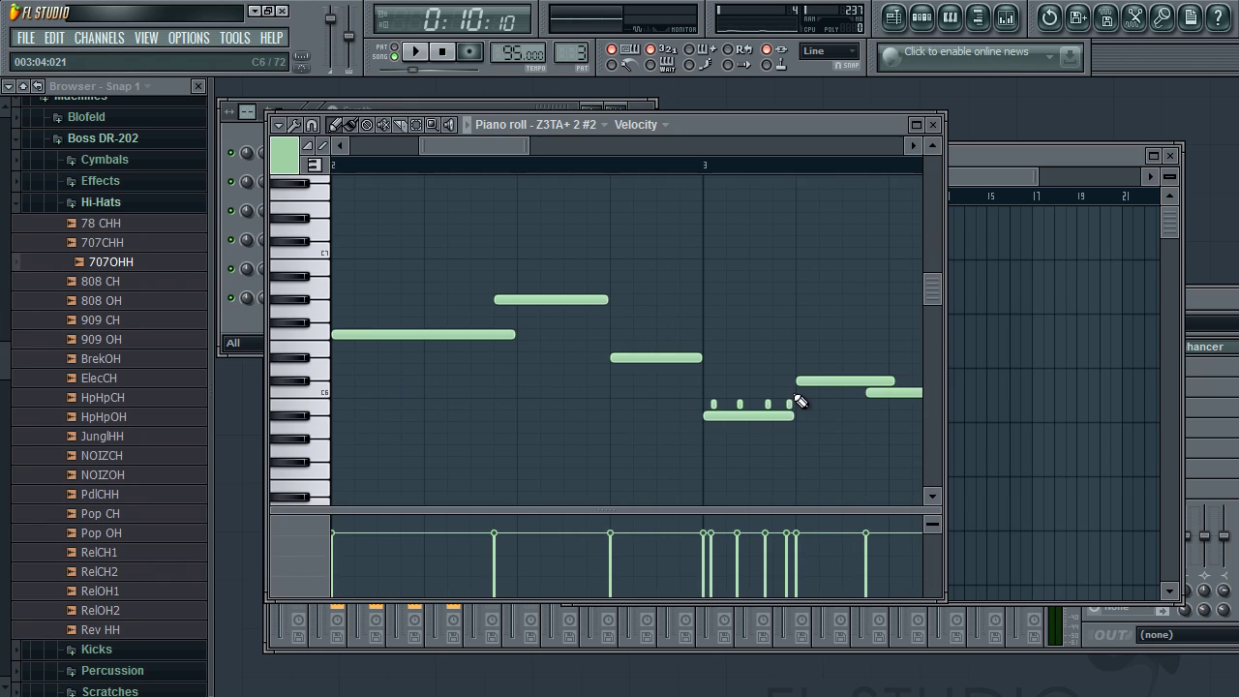
key(ctrl+a)
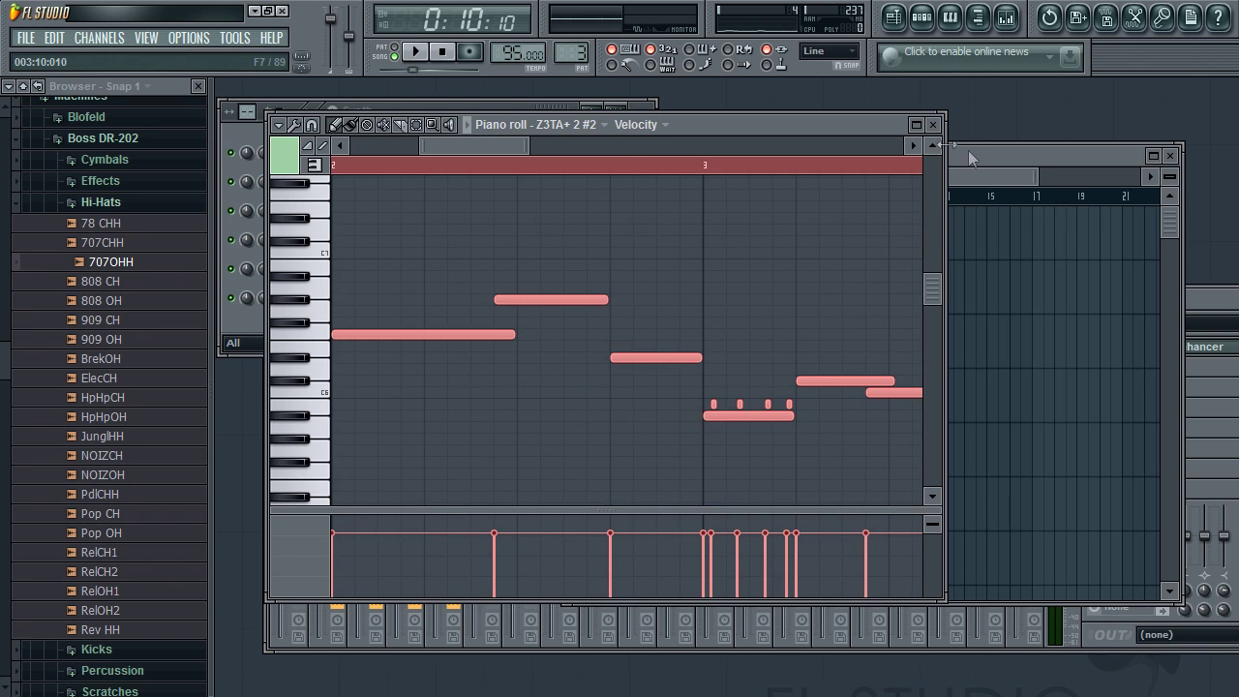
key(F7)
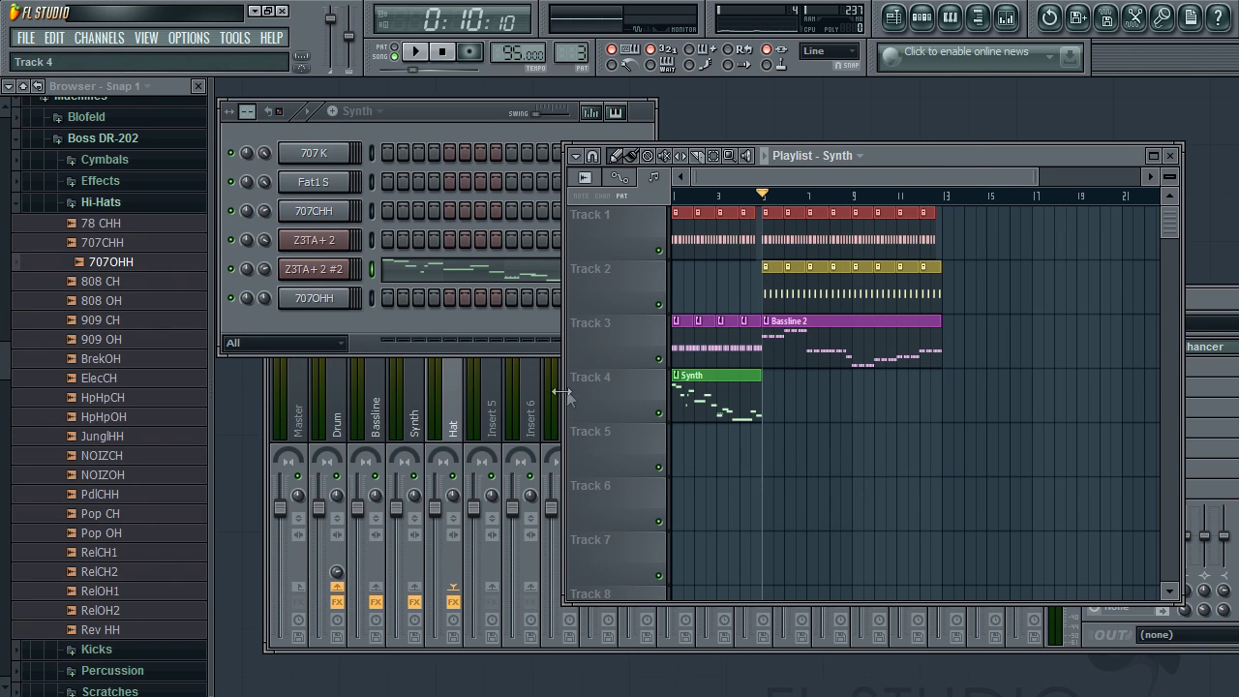
Step: Create a new empty pattern named "Synth New"
click(422, 116)
click(358, 110)
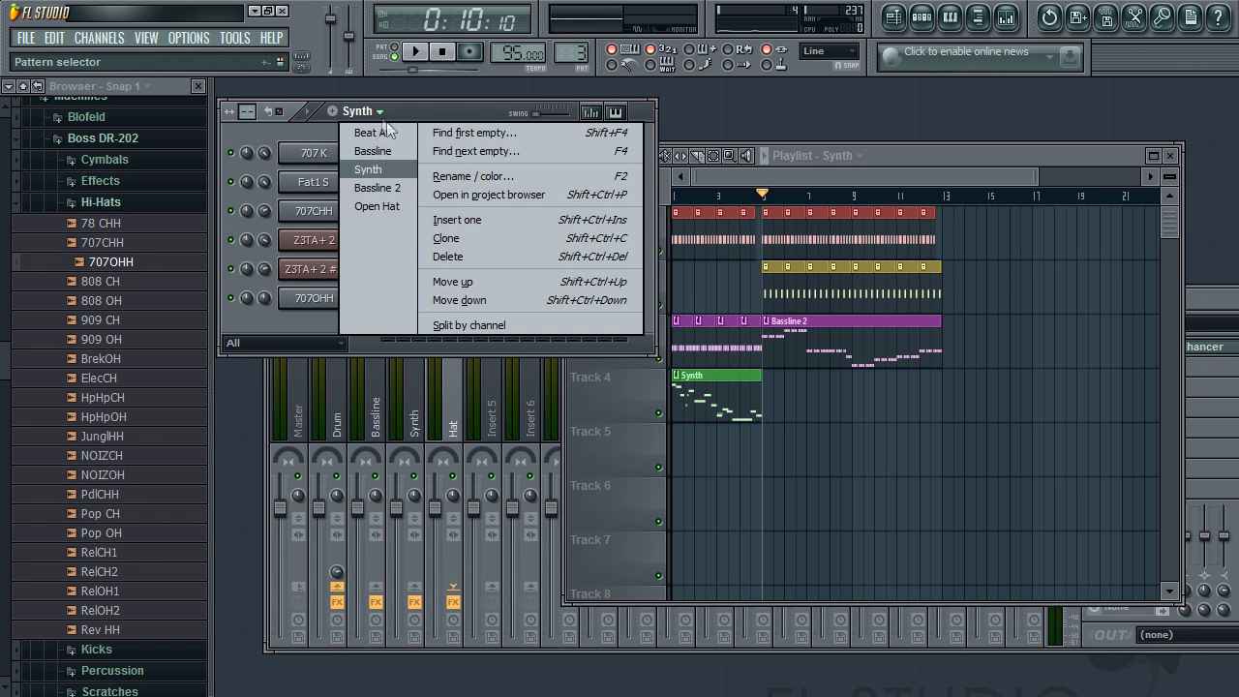
click(453, 157)
text(Synth New)
key(Return)
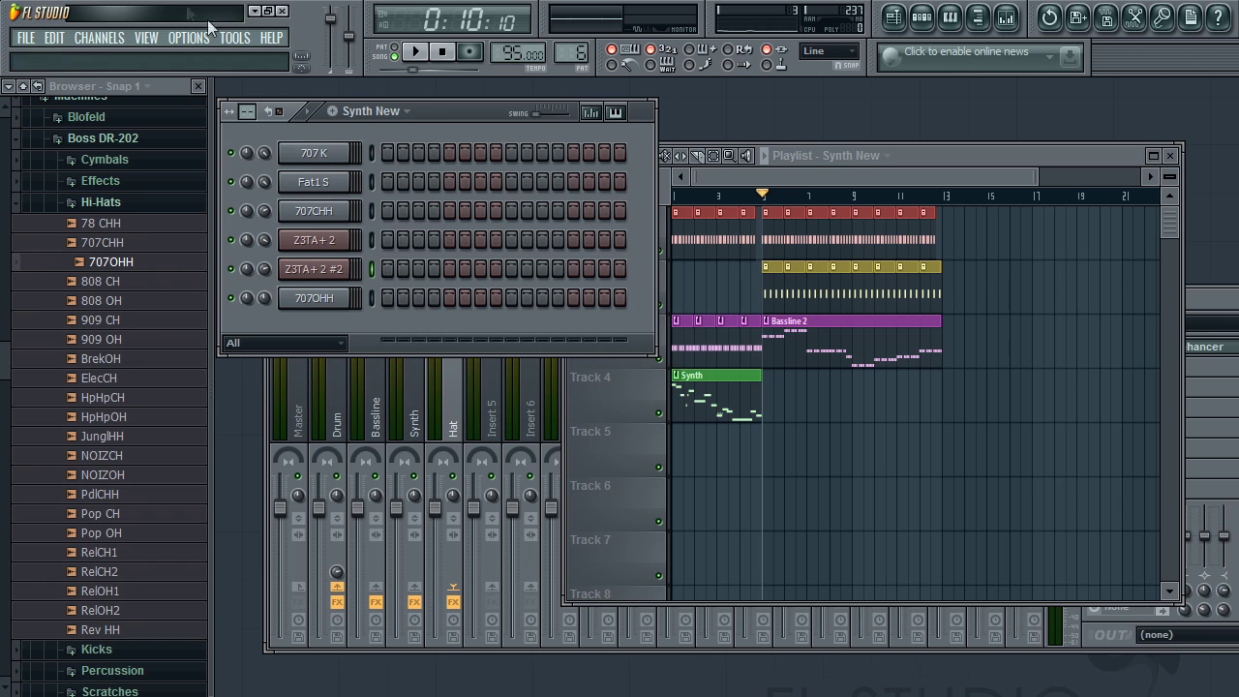
Step: Set the Synth New pattern's color to green
click(404, 111)
click(523, 176)
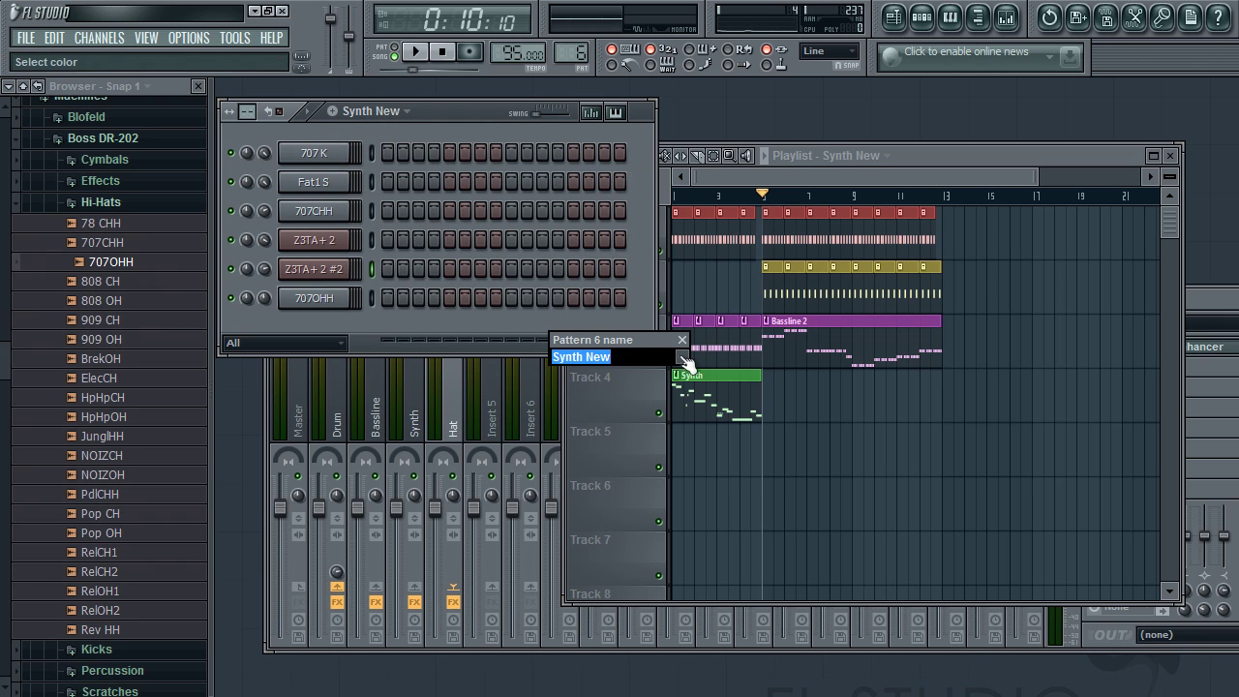
click(684, 368)
click(712, 354)
key(Return)
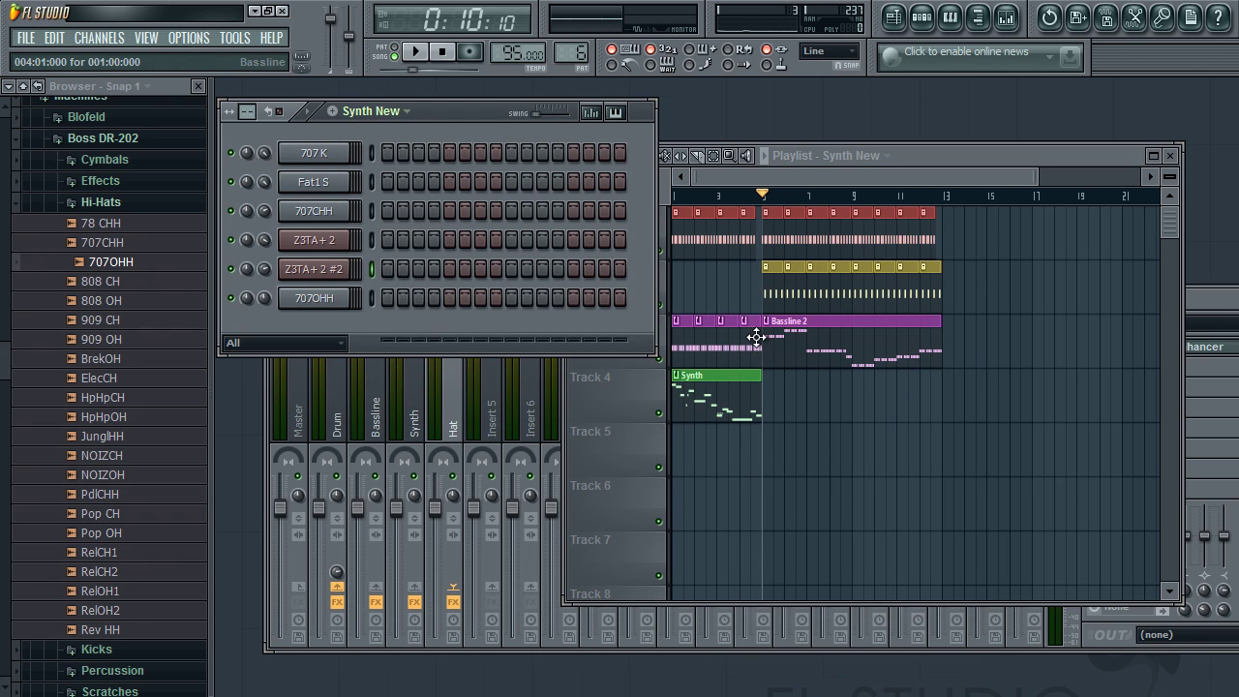
Step: Place a Synth New clip on Track 5 at bar 5 and select bars 5 and 6 as the playback loop
click(771, 429)
drag(765, 201, 809, 183)
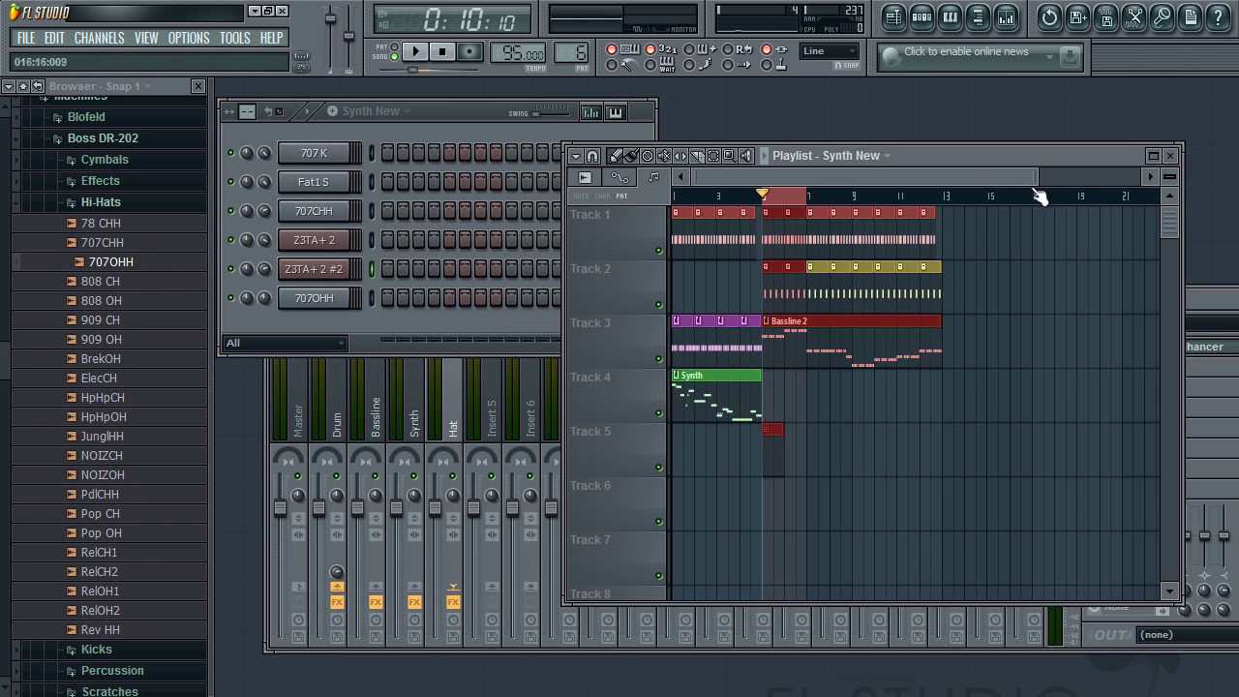
drag(1038, 180, 961, 180)
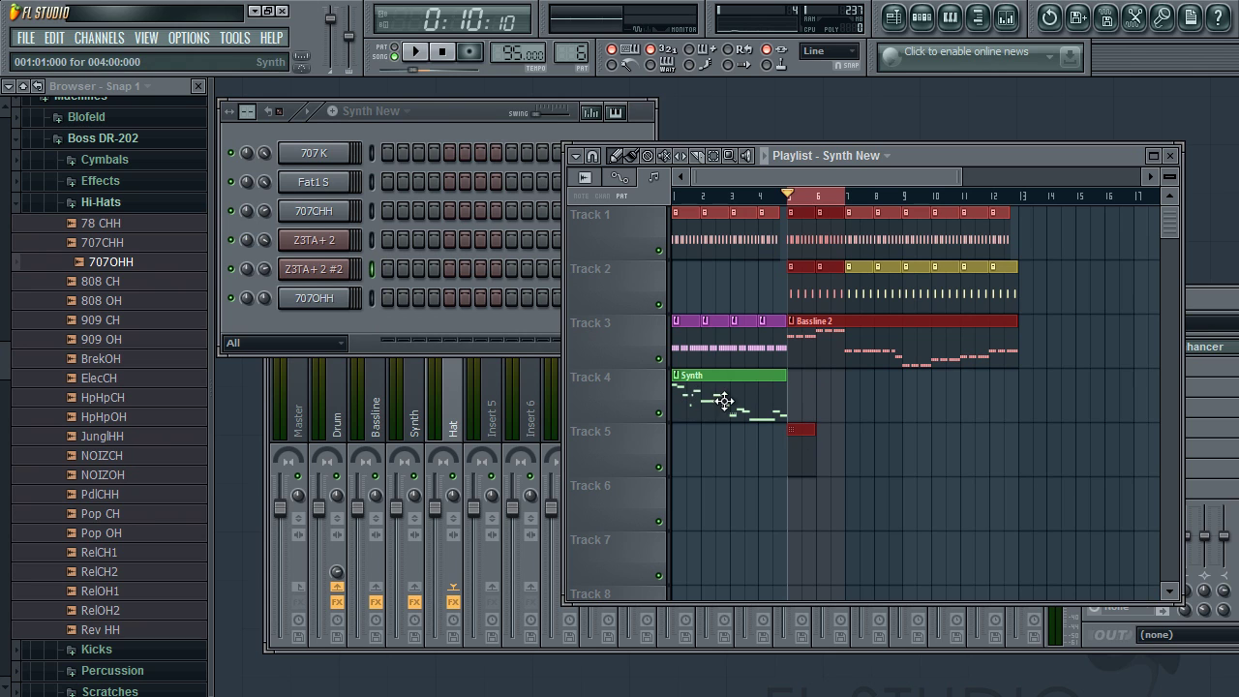
Step: Examine the original Synth pattern's Z3TA+ 2 #2 melody across its four bars in the piano roll
right_click(356, 272)
click(378, 269)
click(991, 160)
double_click(704, 388)
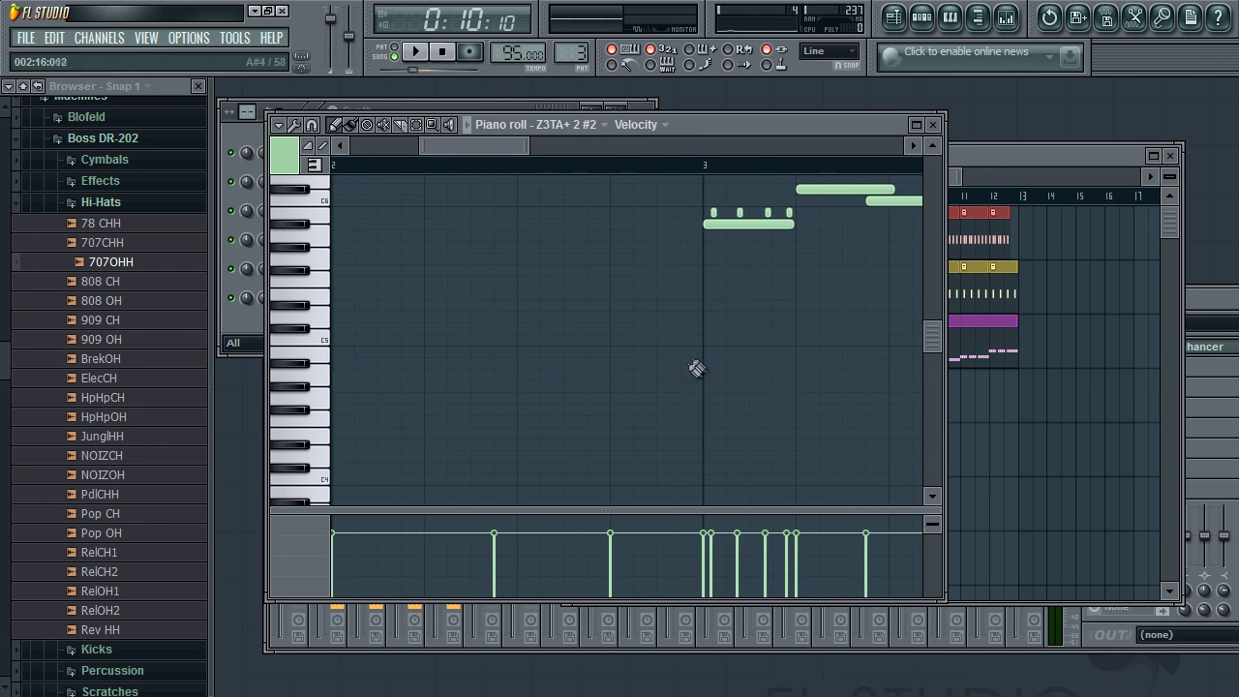
scroll(586, 168, down, 3)
scroll(581, 329, up, 5)
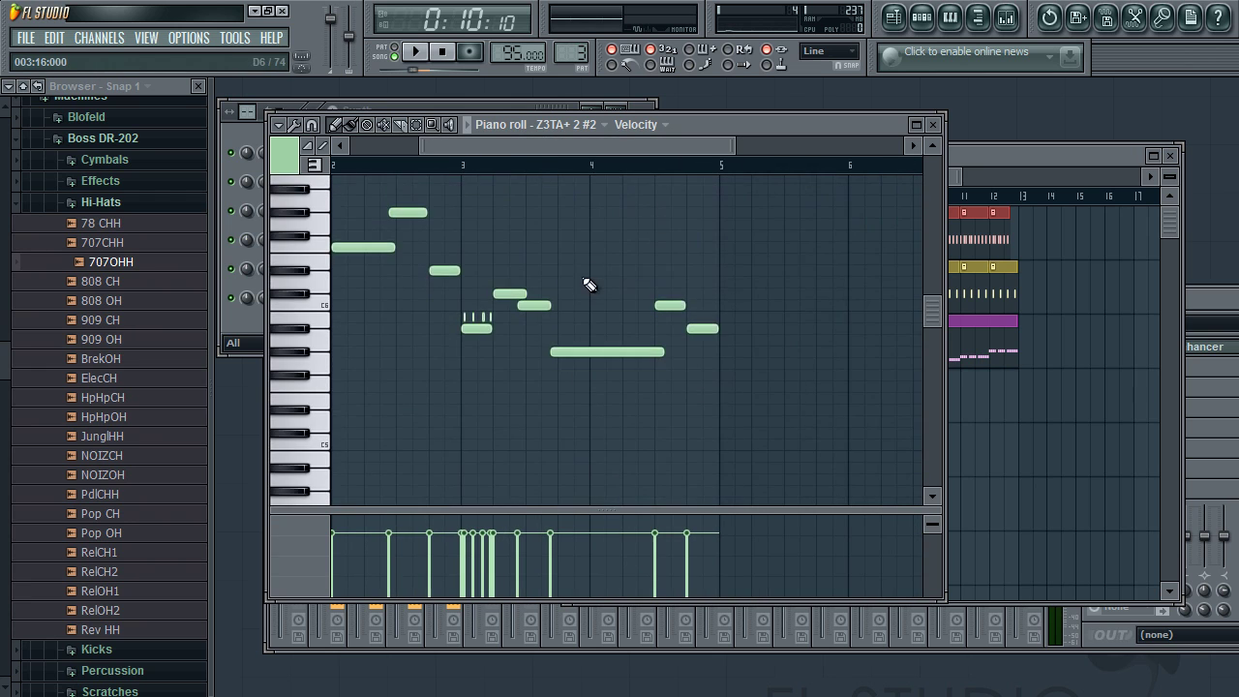
drag(533, 147, 263, 58)
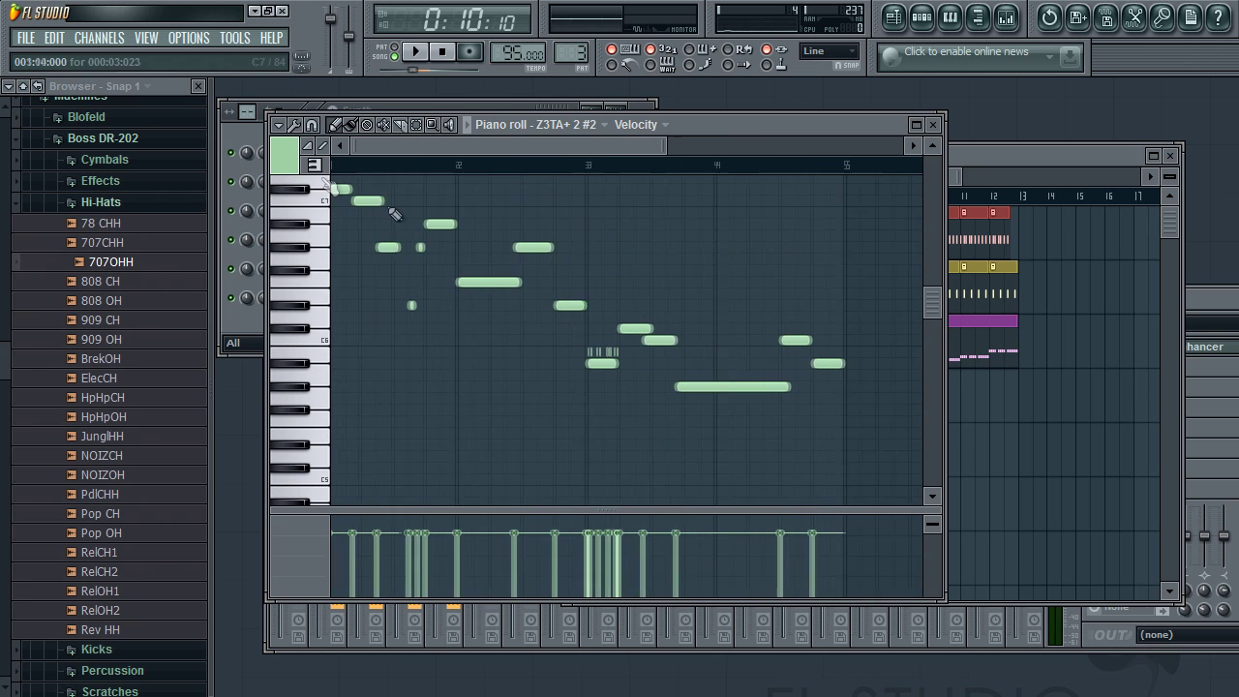
click(934, 125)
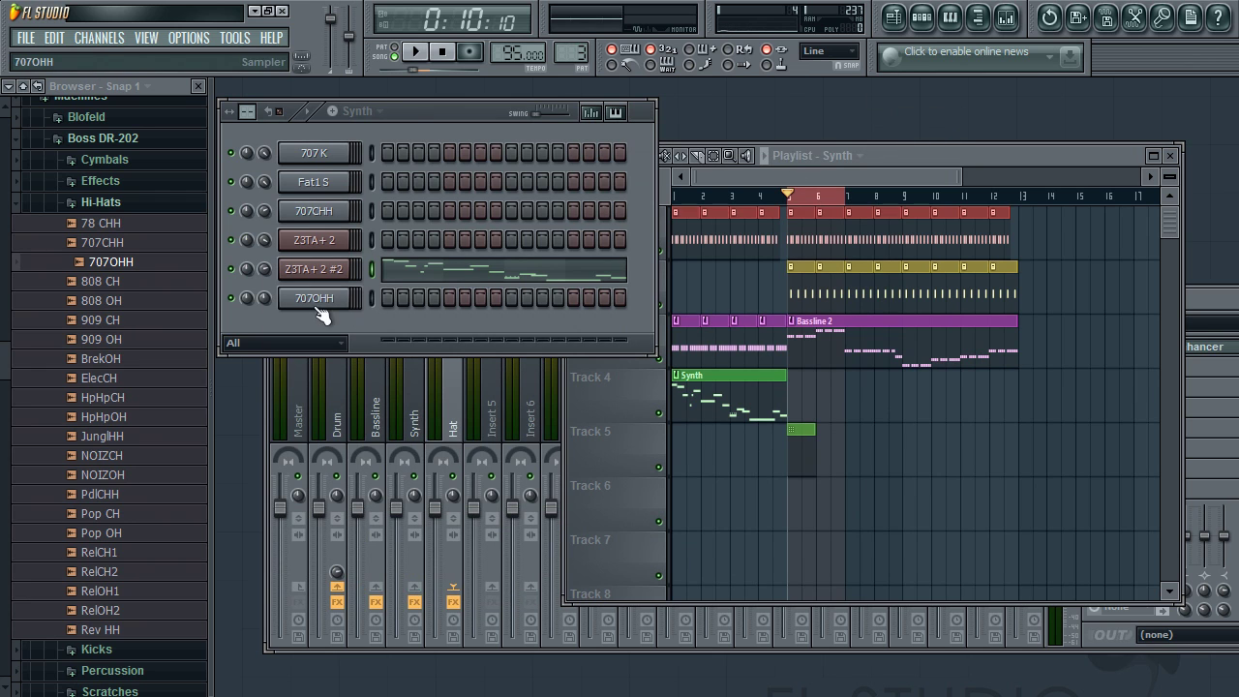
Step: Switch to the Synth New pattern during loop playback and turn down the 707OHH channel's volume
click(866, 157)
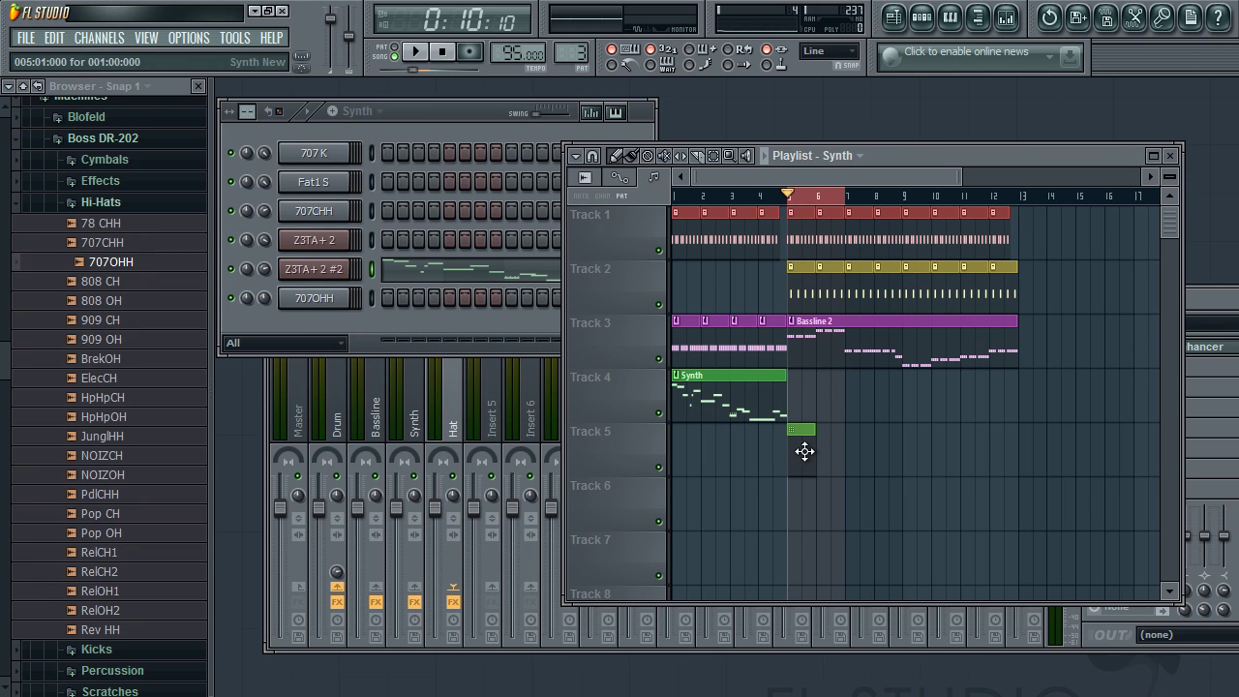
key(space)
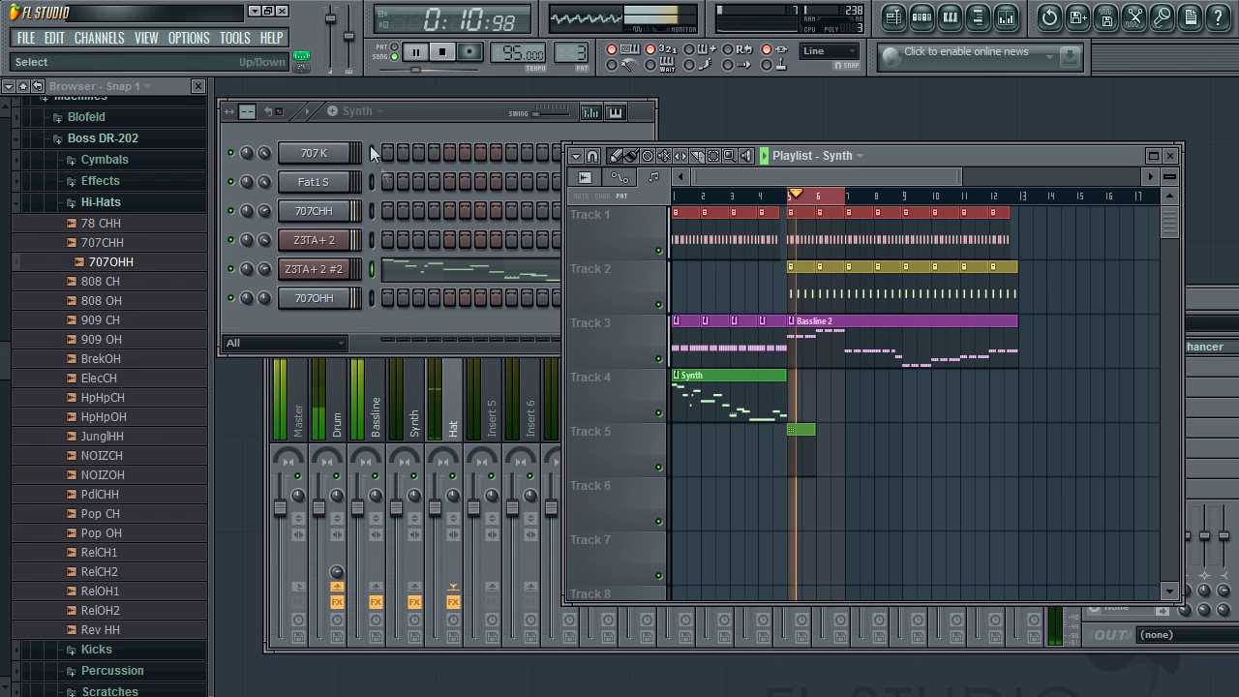
click(365, 112)
click(386, 221)
drag(266, 304, 267, 329)
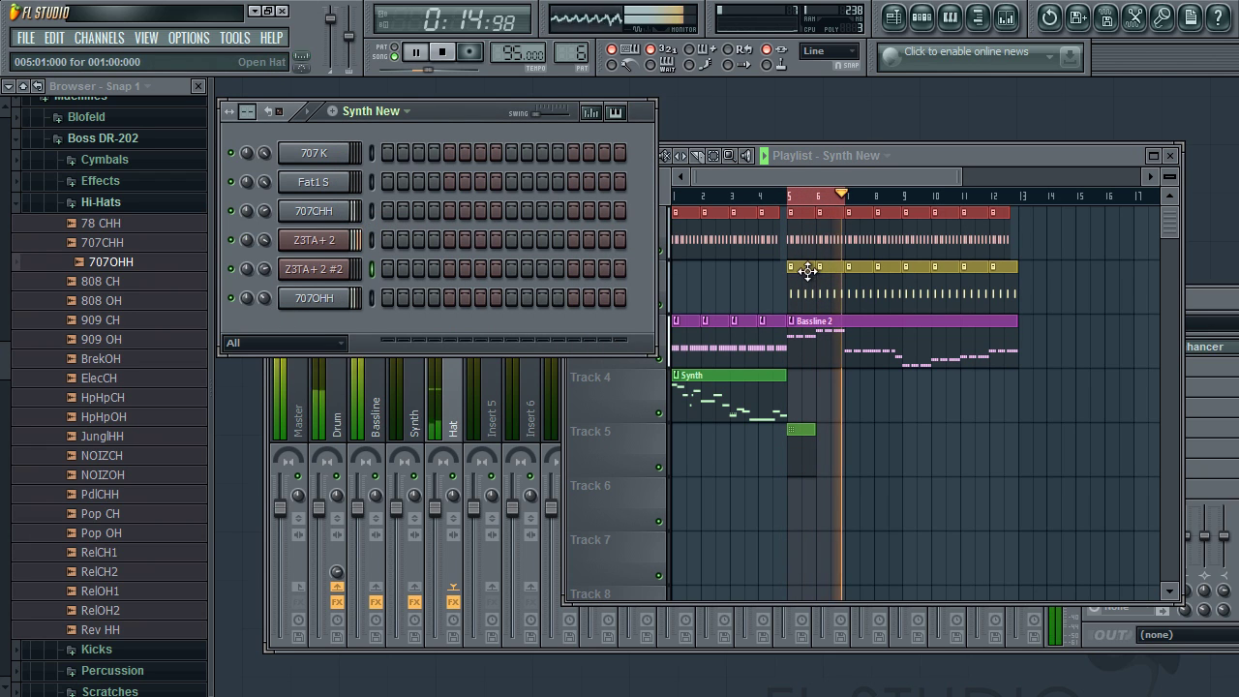
Step: Open the Z3TA+ 2 #2 piano roll for the Synth New pattern and audition keys between A#5 and A#6
right_click(363, 271)
click(385, 269)
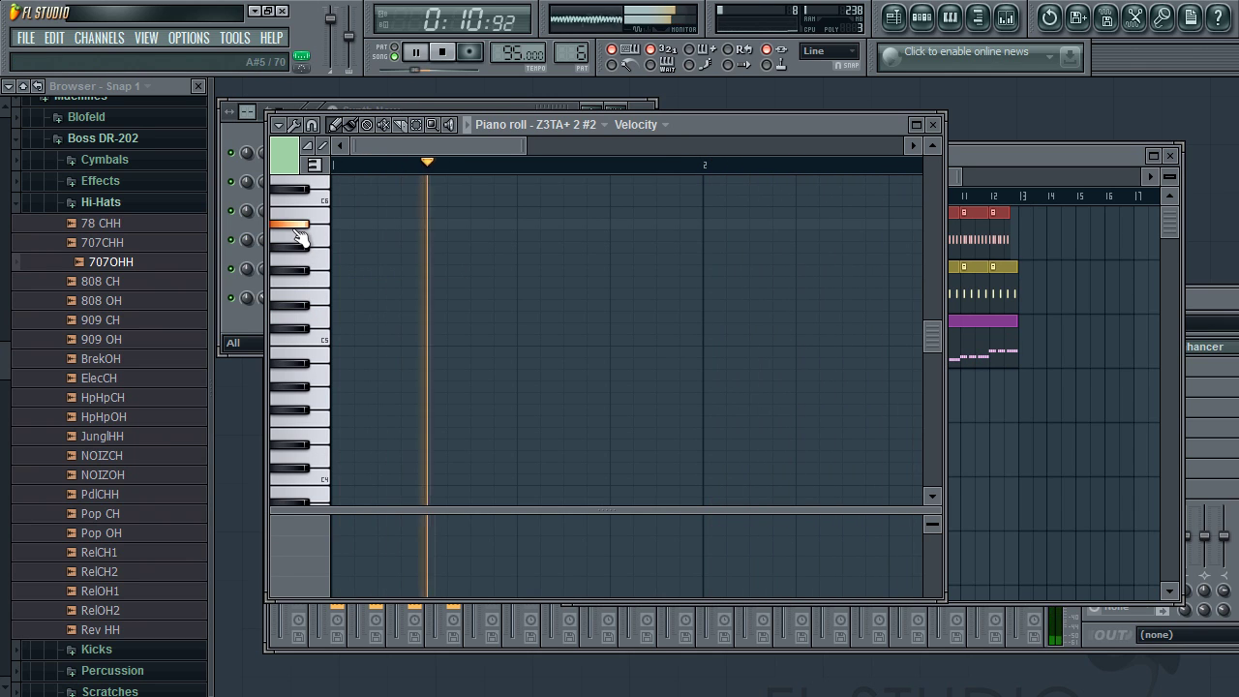
scroll(295, 281, up, 3)
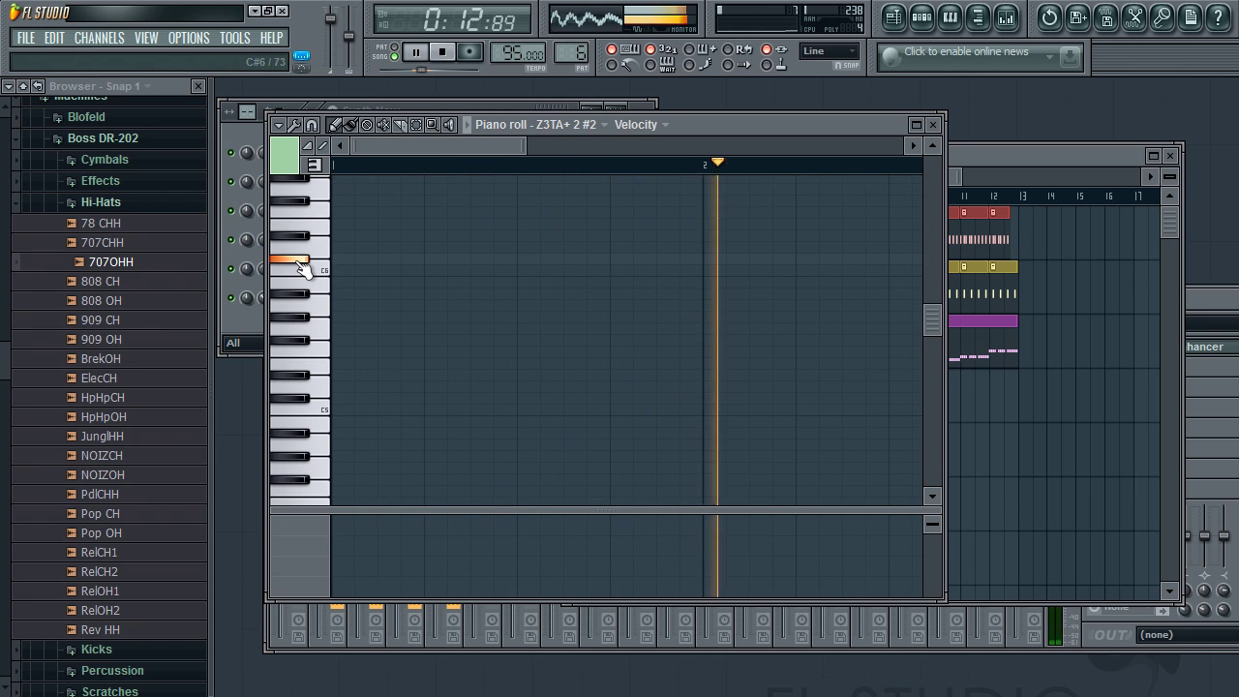
click(302, 240)
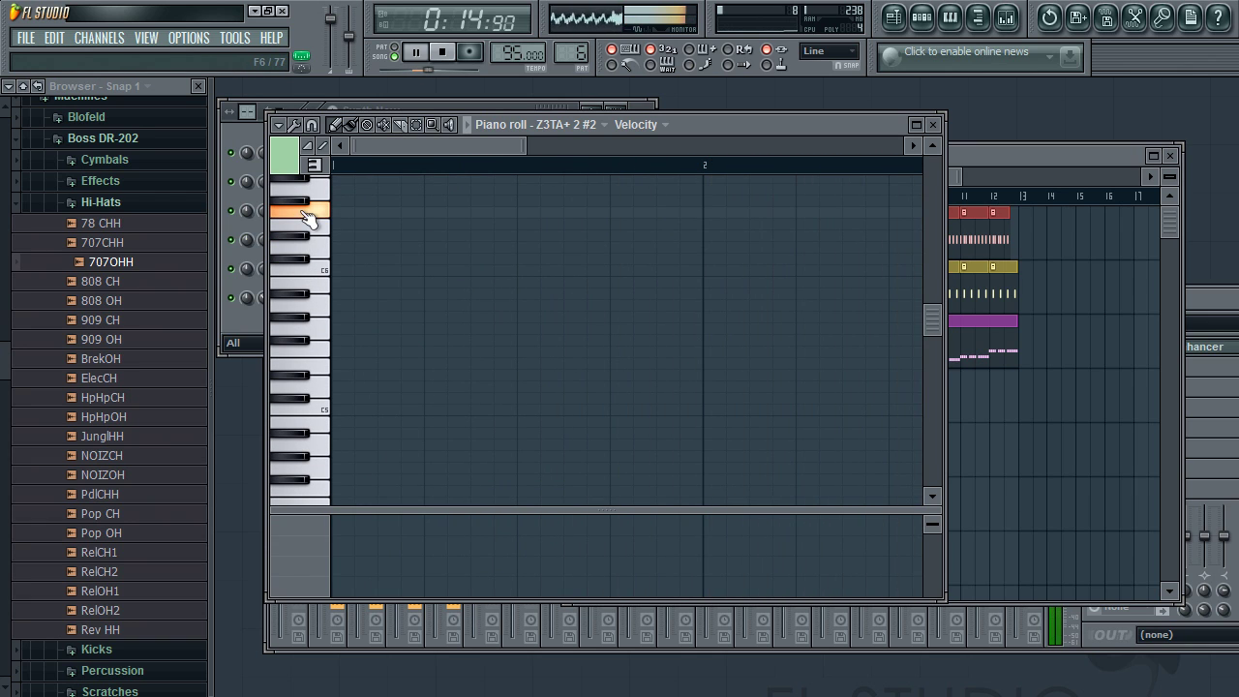
scroll(304, 237, up, 3)
click(302, 249)
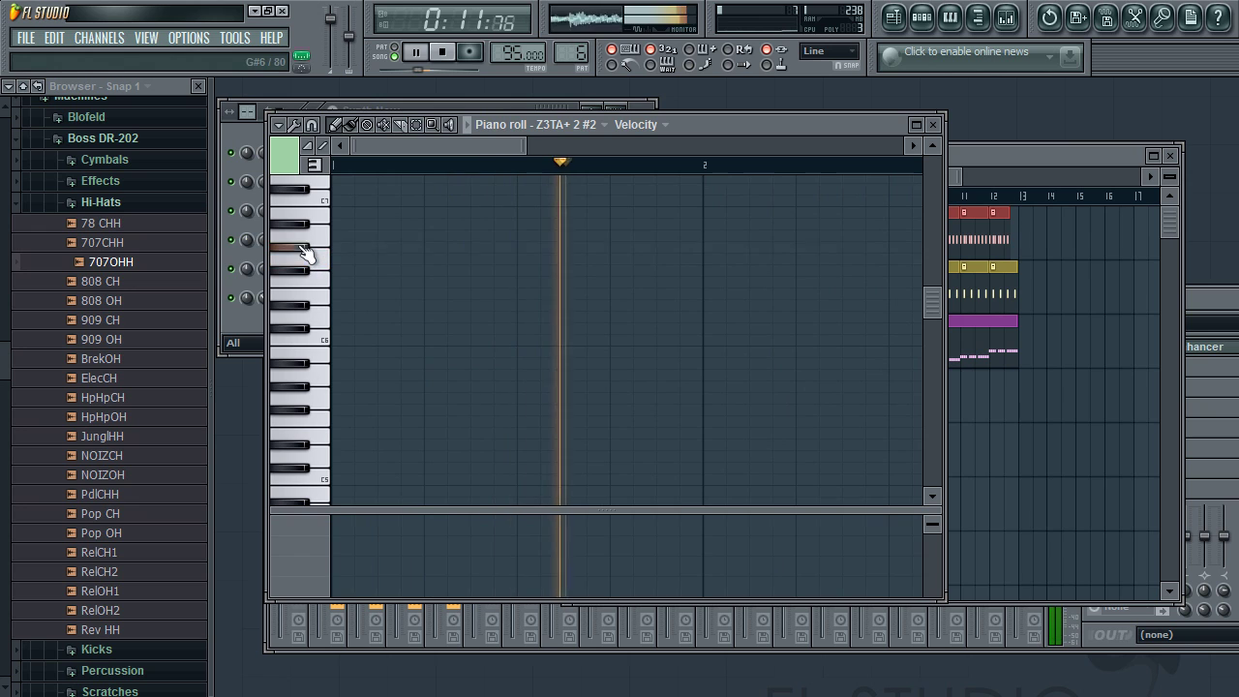
click(306, 239)
click(304, 229)
Step: Draw nine sixteenth notes from the start of bar 1: A#6, G#6, F6, G#6, F6, D#6, F6, D#6, C#6
click(340, 225)
click(364, 248)
click(383, 270)
click(407, 248)
click(431, 270)
click(447, 305)
click(471, 270)
click(496, 305)
click(521, 328)
drag(385, 271, 385, 282)
drag(483, 272, 480, 282)
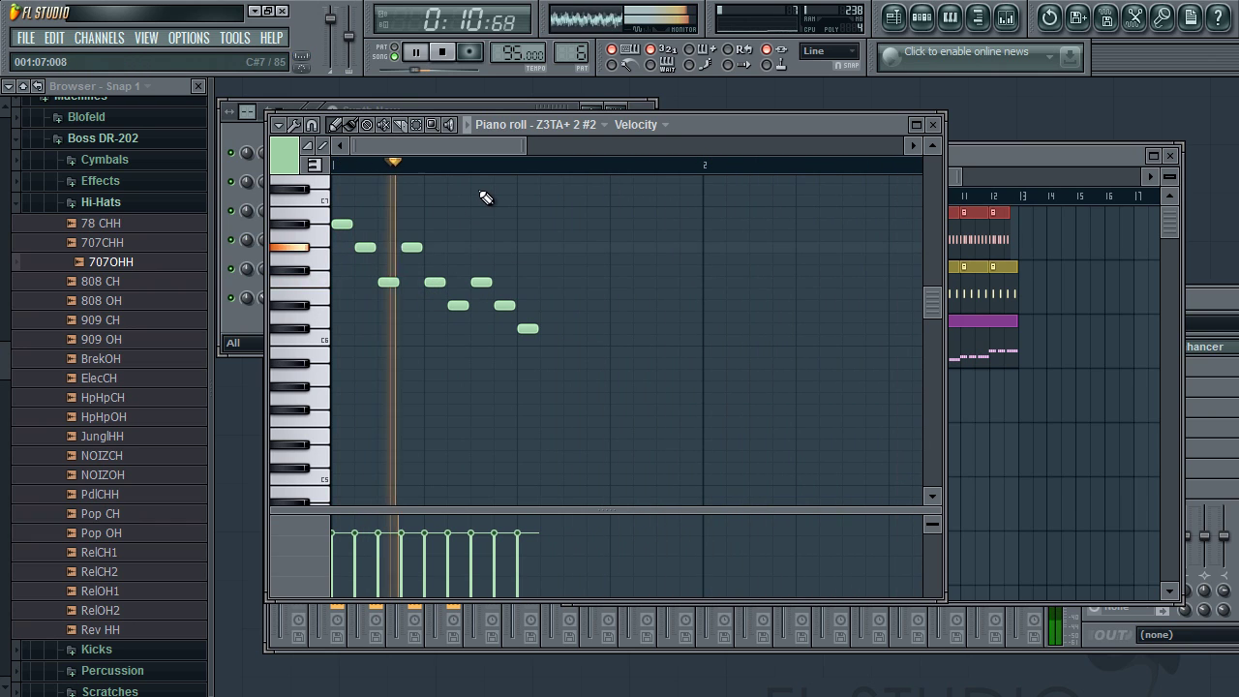
Step: Continue the phrase with short D#6 and C#6 notes, a long A#5 note and a long G#5 note starting at bar 2
click(540, 307)
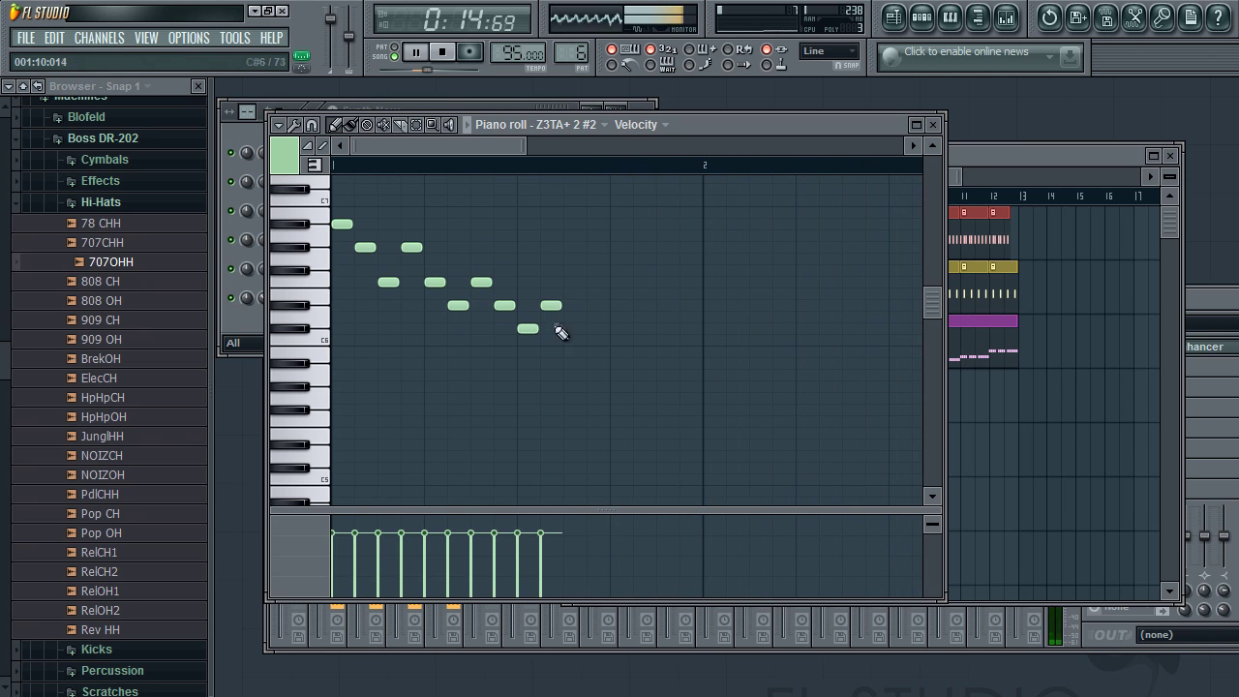
drag(606, 366, 705, 364)
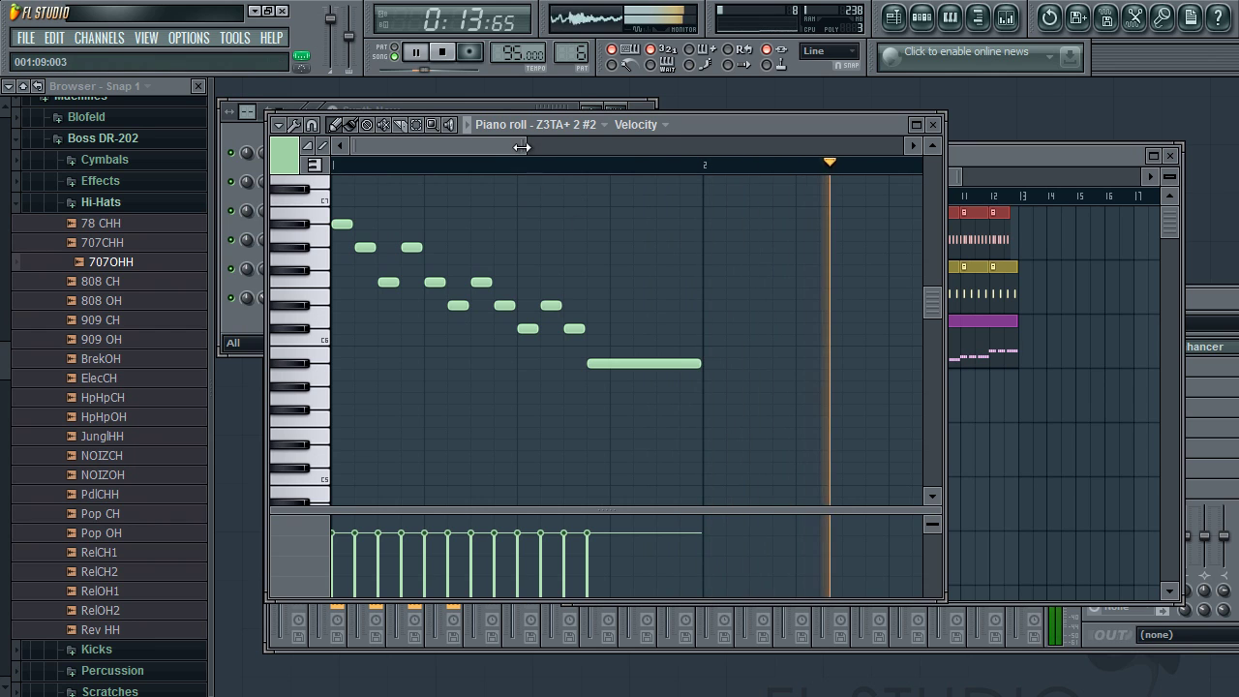
drag(520, 148, 608, 148)
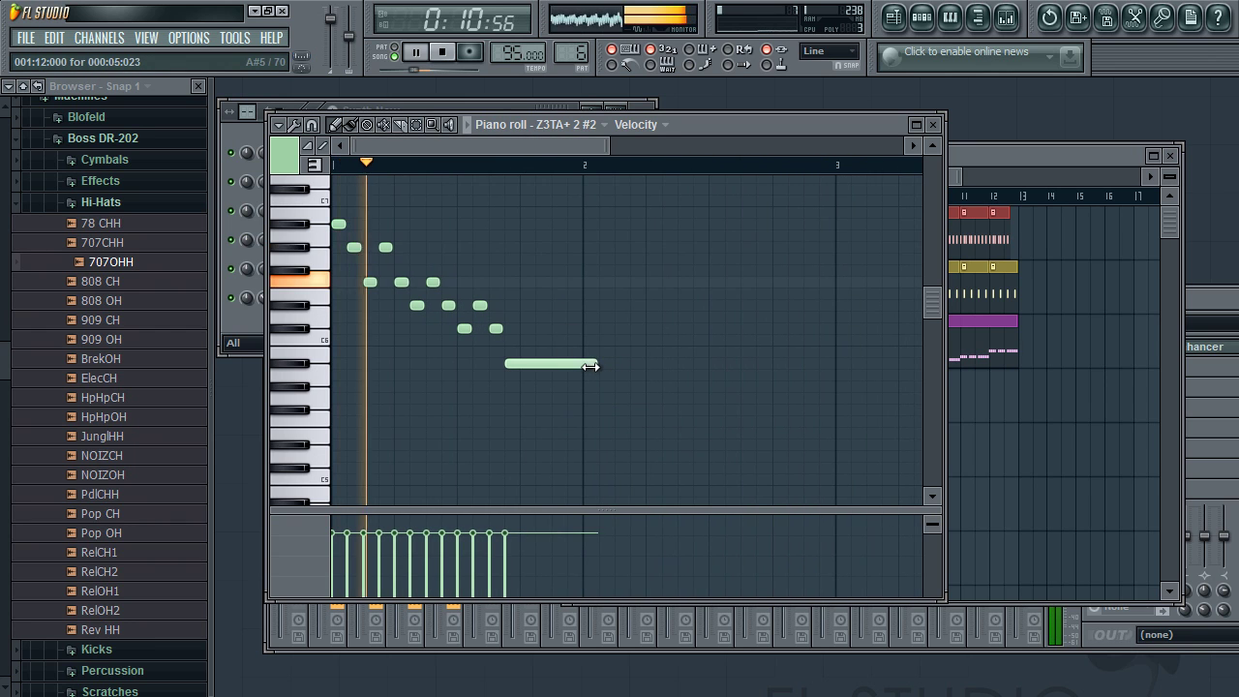
click(589, 410)
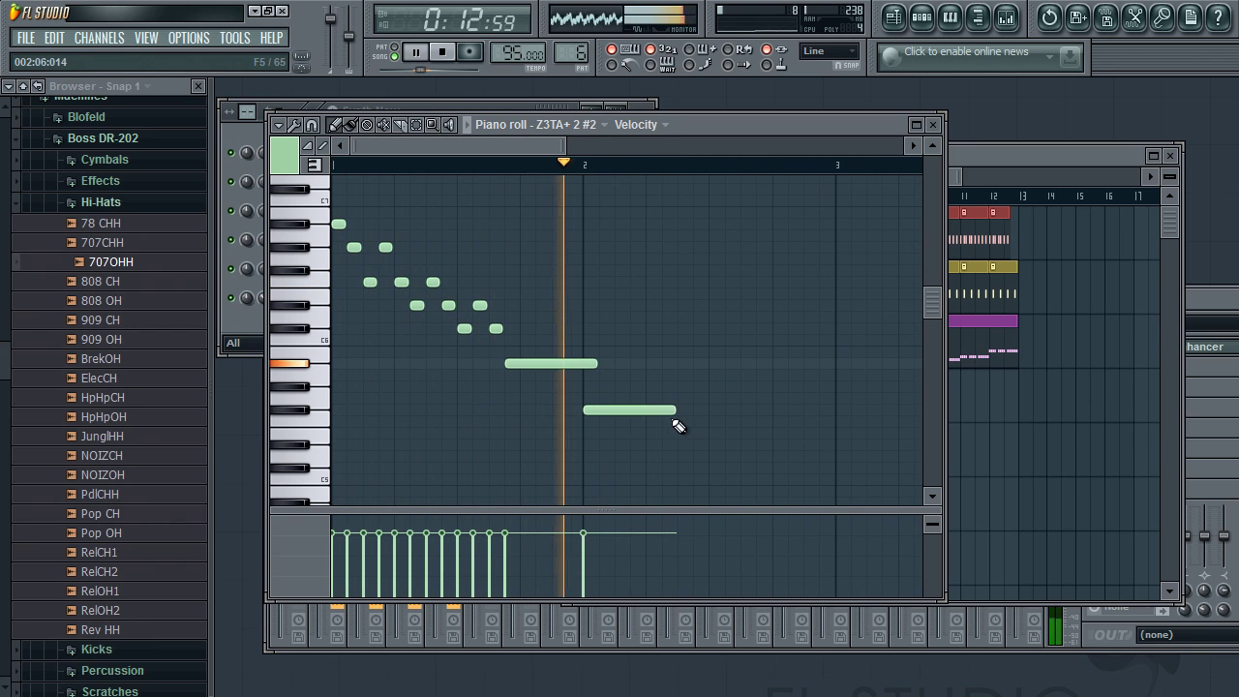
drag(641, 406, 644, 384)
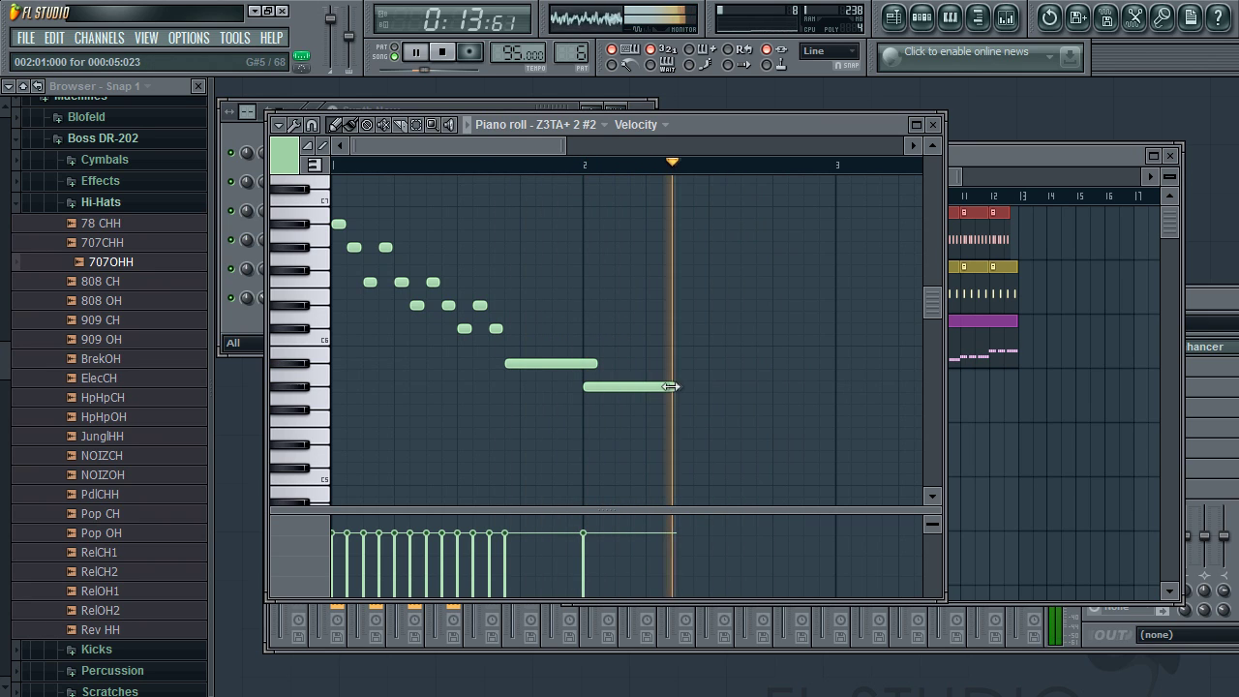
drag(668, 386, 662, 386)
Step: Add short G#6 and A#6 notes in the middle of bar 2, followed by long C#7 and C7 notes
drag(642, 280, 649, 247)
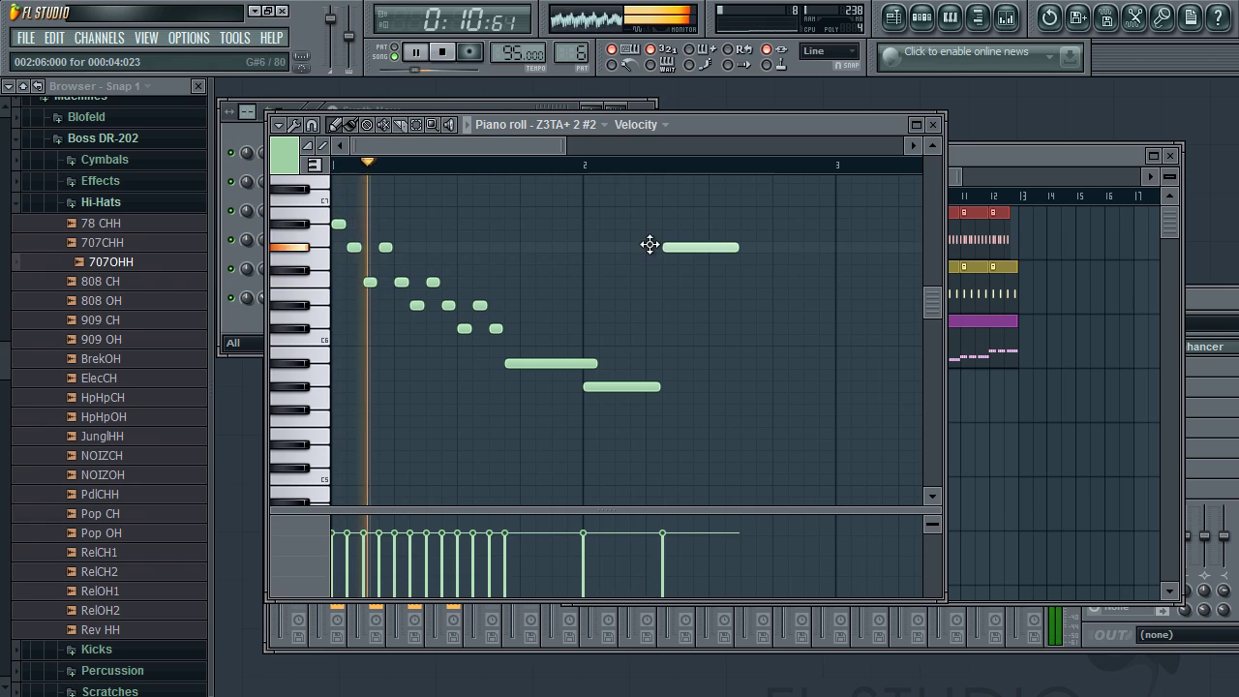
drag(757, 250, 677, 248)
click(684, 221)
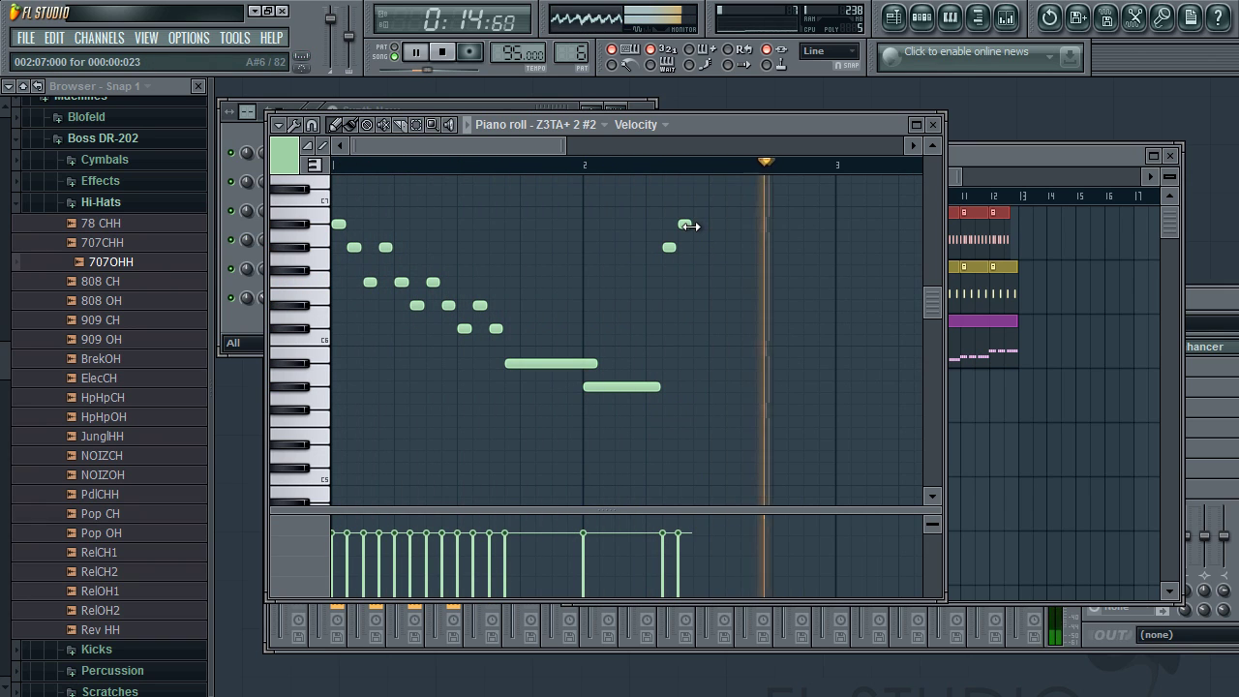
scroll(684, 290, up, 3)
click(709, 257)
drag(710, 257, 766, 259)
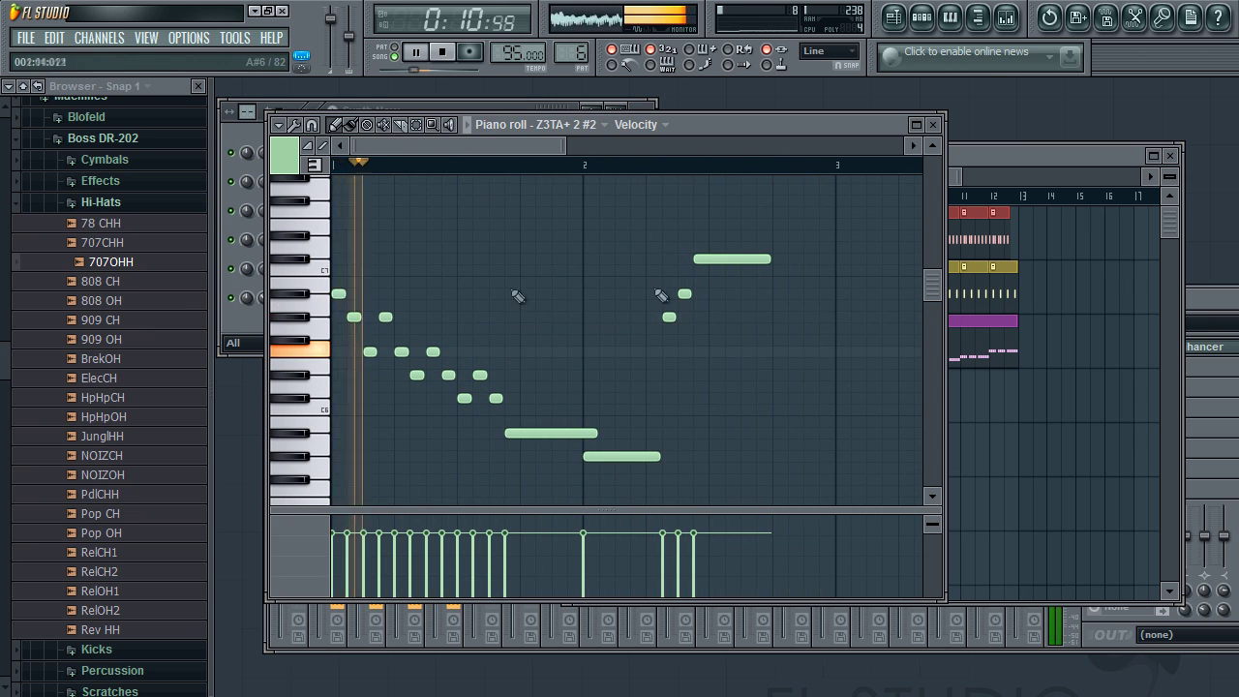
click(761, 270)
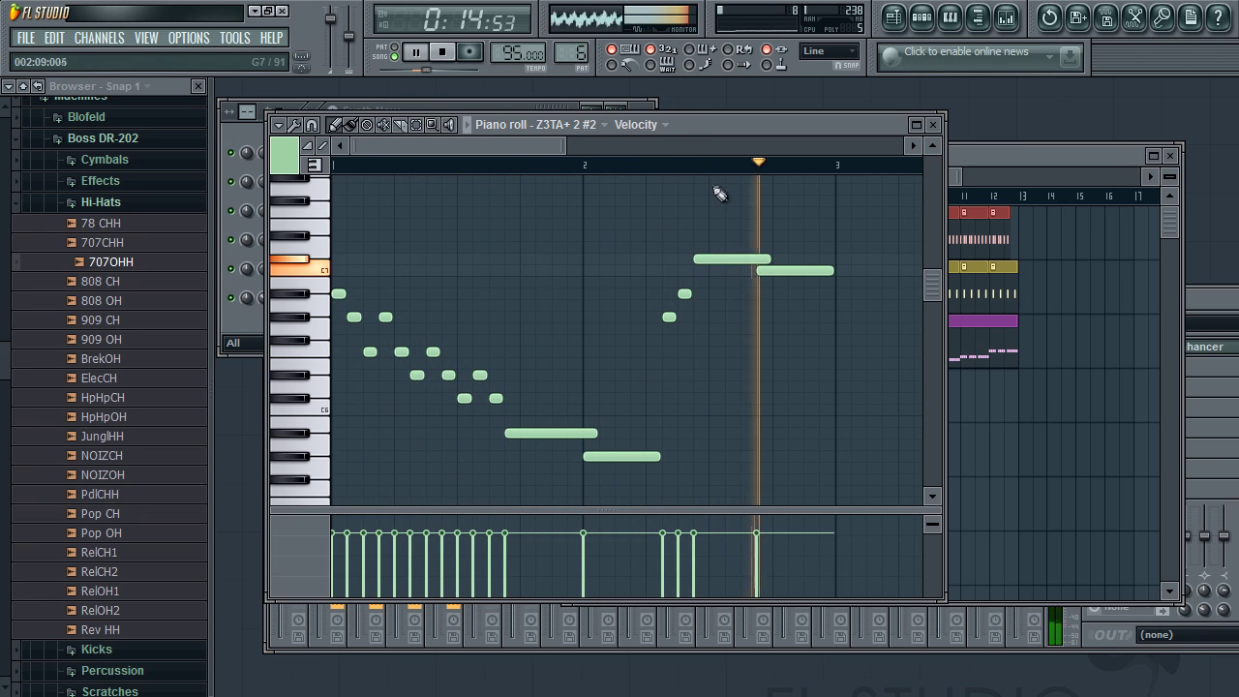
Step: Set the global snap to (none) for free note placement
click(828, 51)
click(826, 106)
Step: Try a row of four very short B6 notes beneath the long C7 note and delete them
click(767, 282)
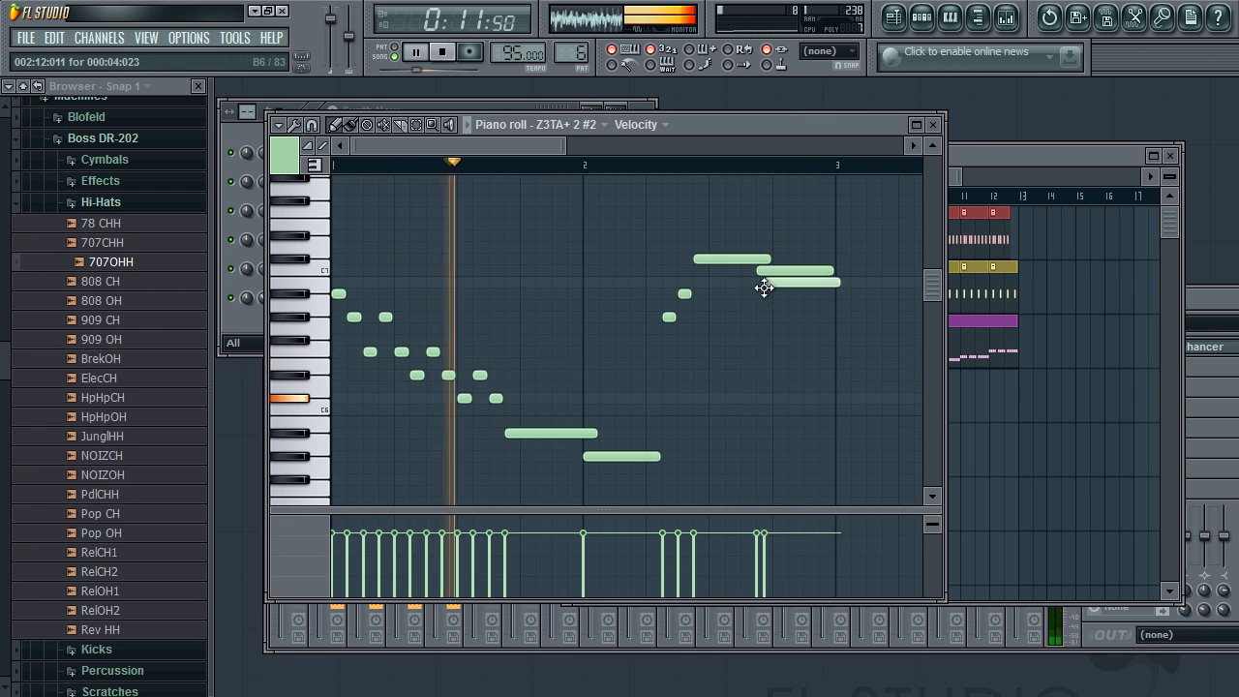
drag(838, 282, 767, 282)
click(785, 282)
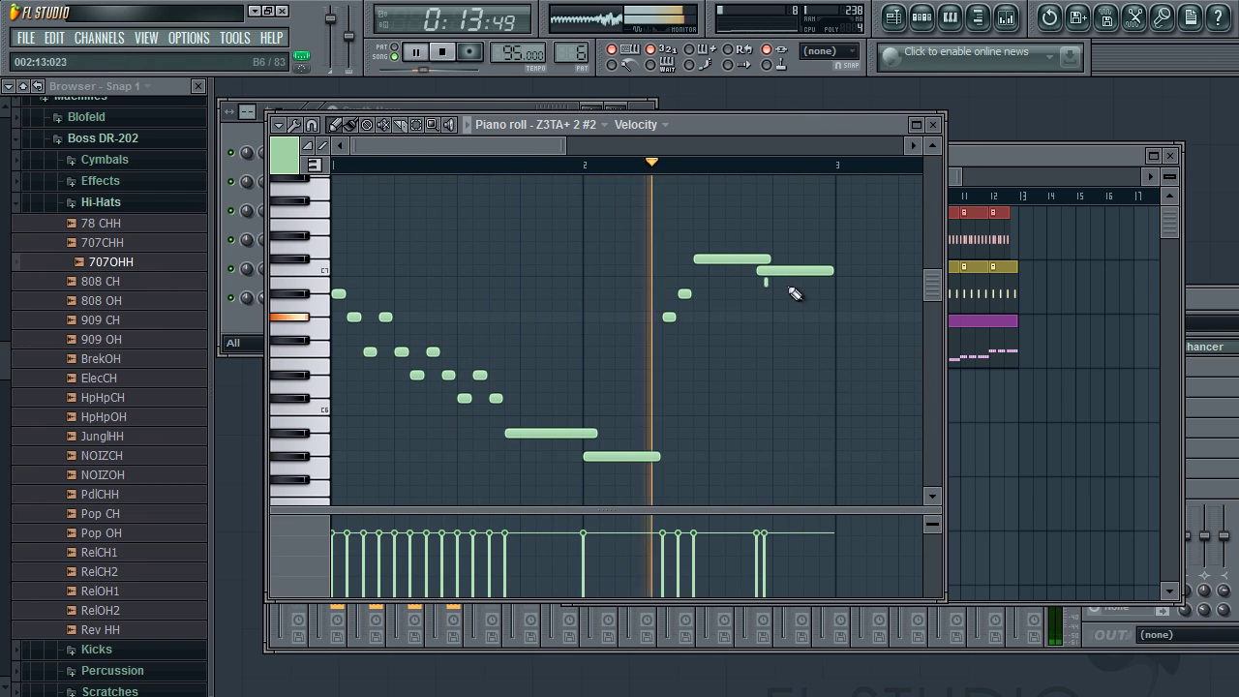
click(800, 282)
click(817, 281)
right_click(818, 282)
right_click(800, 282)
right_click(784, 282)
right_click(765, 282)
Step: Draw four very short D7 notes above the long C#7 note in bar 2 and set the snap back to Line
click(703, 247)
click(718, 247)
click(734, 247)
click(749, 247)
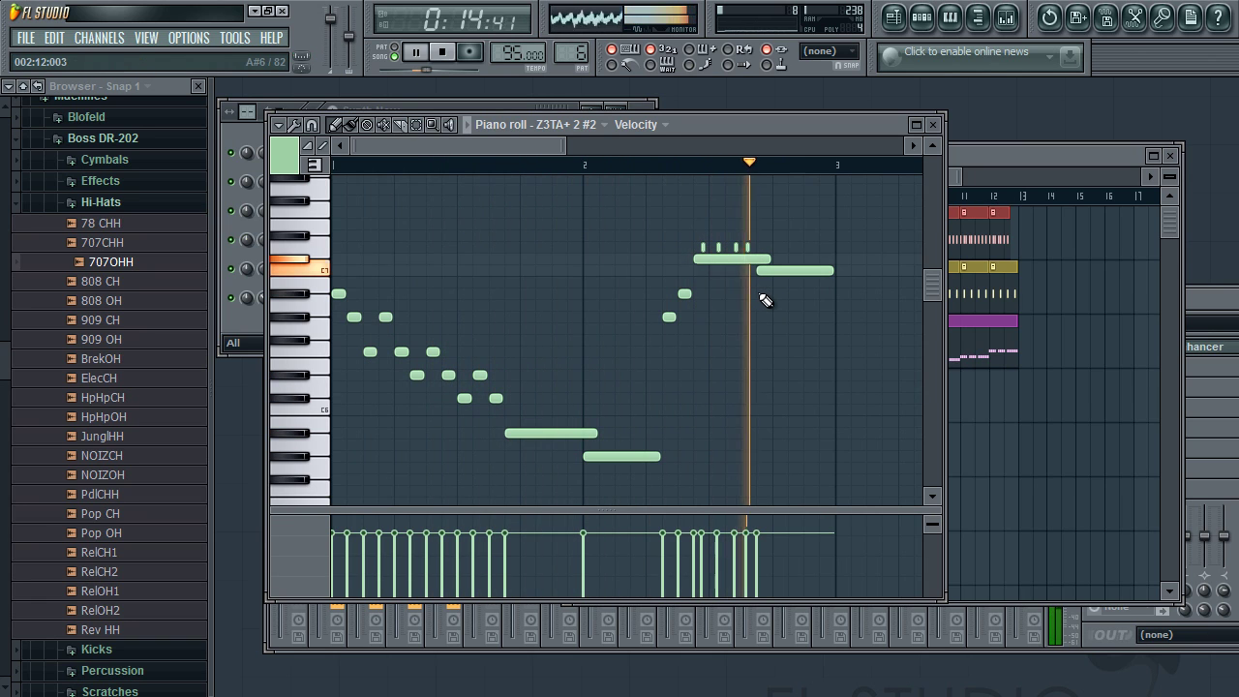
click(842, 50)
click(821, 85)
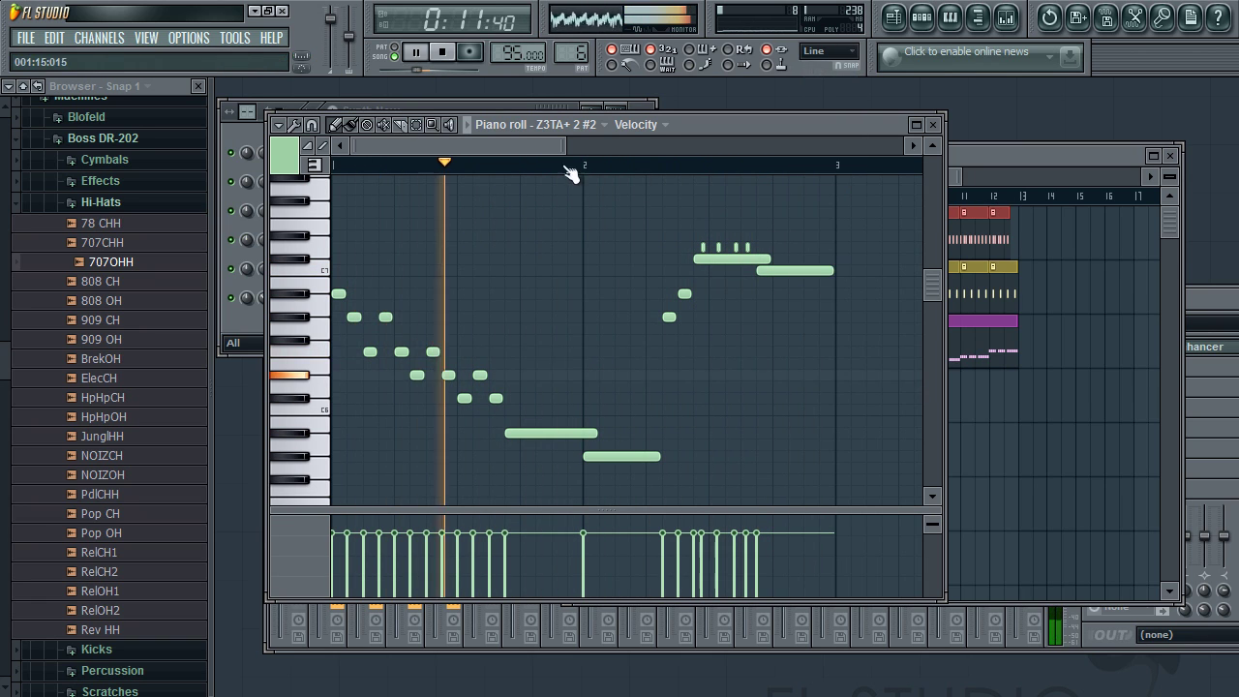
Step: Add three equal notes stepping down D#7, D7 and C#7 from the start of bar 3
drag(563, 146, 645, 145)
right_click(702, 201)
double_click(647, 274)
click(845, 408)
click(703, 235)
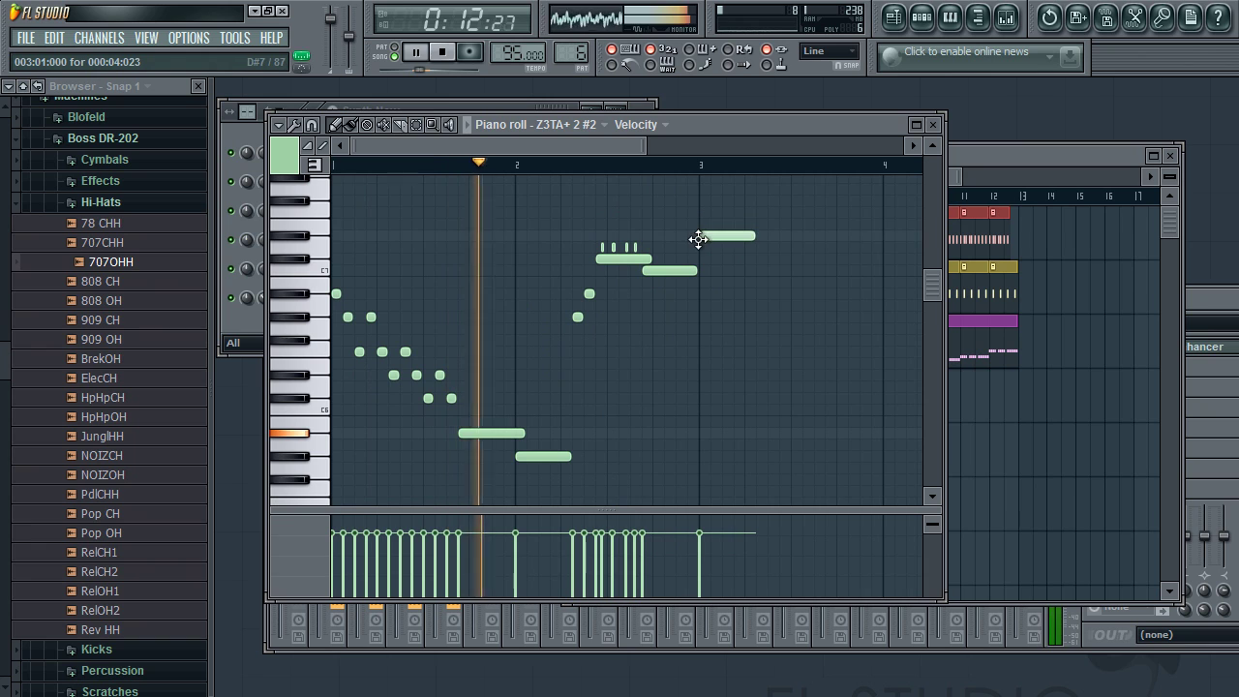
drag(752, 238, 732, 237)
click(737, 247)
click(772, 258)
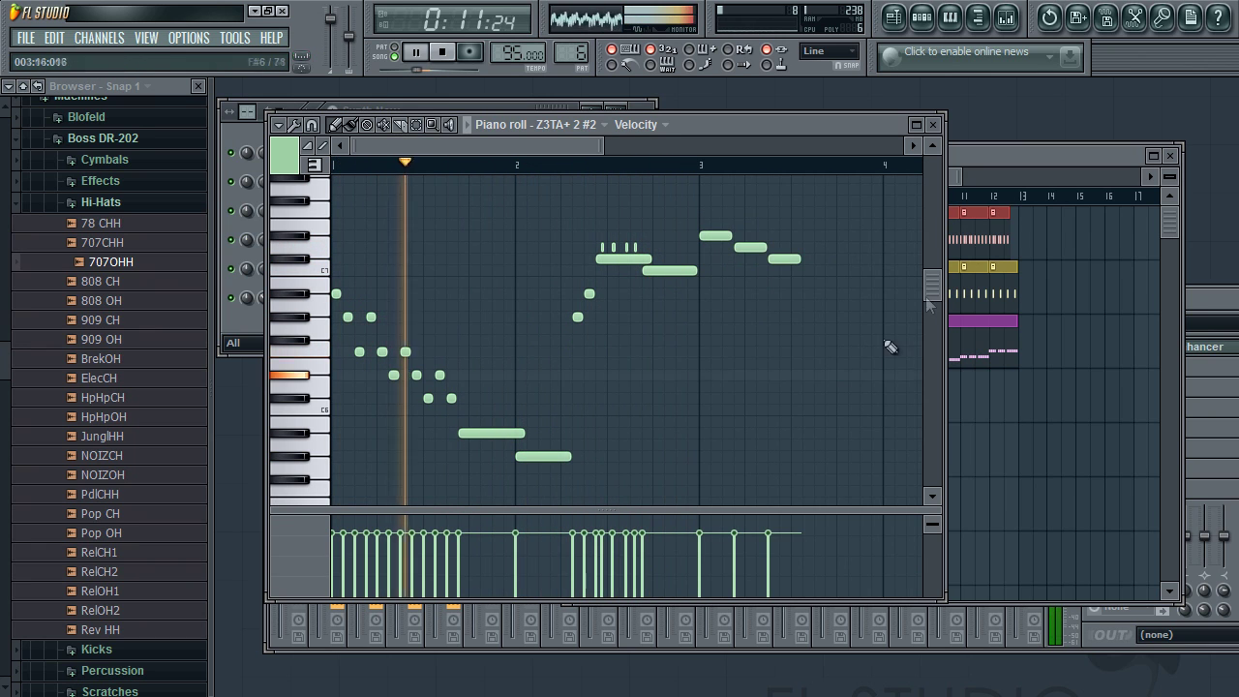
Step: Extend the playlist's playback loop to bars 5 through 8 and return to the piano roll
click(1059, 155)
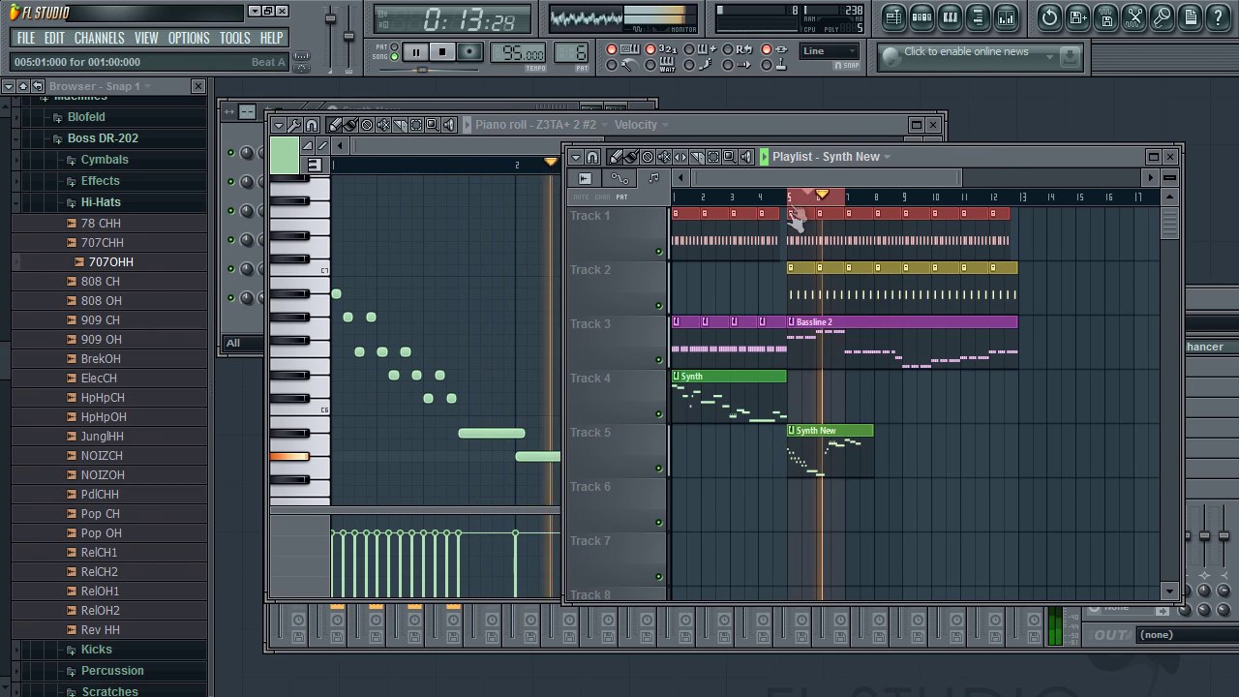
drag(789, 196, 876, 198)
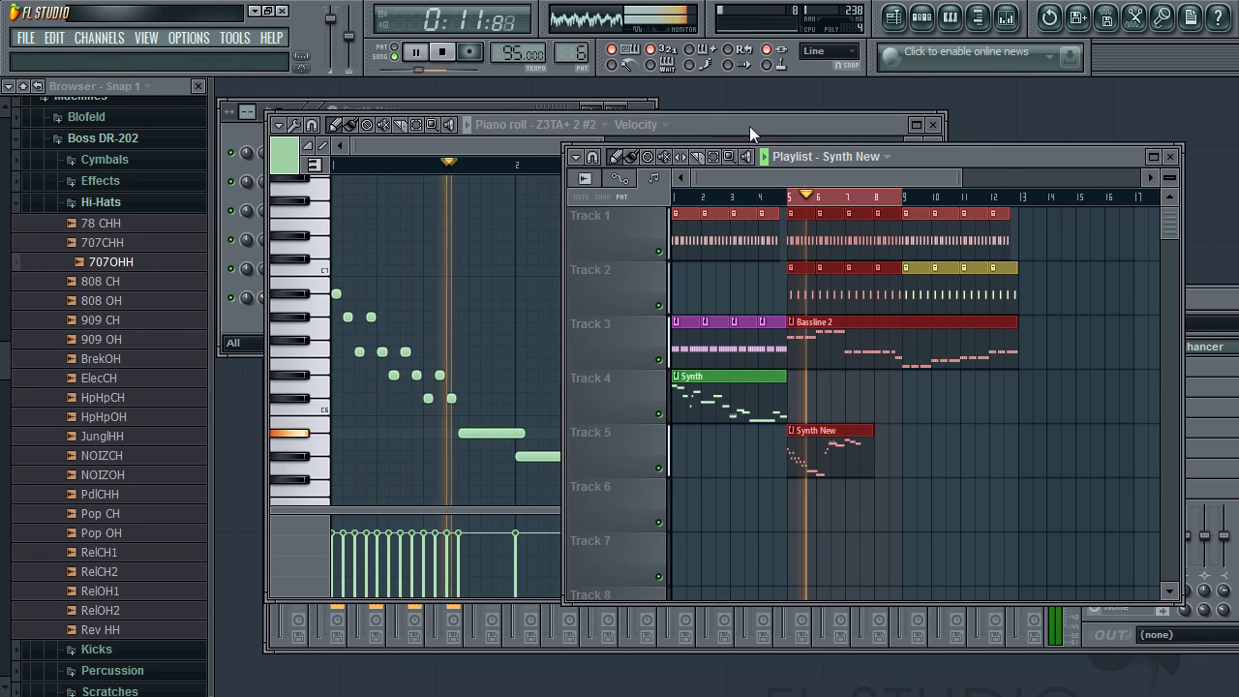
click(749, 125)
Step: Repitch the three bar 3 notes to A#6, C7 and G#6 while checking them in playback
drag(610, 147, 634, 147)
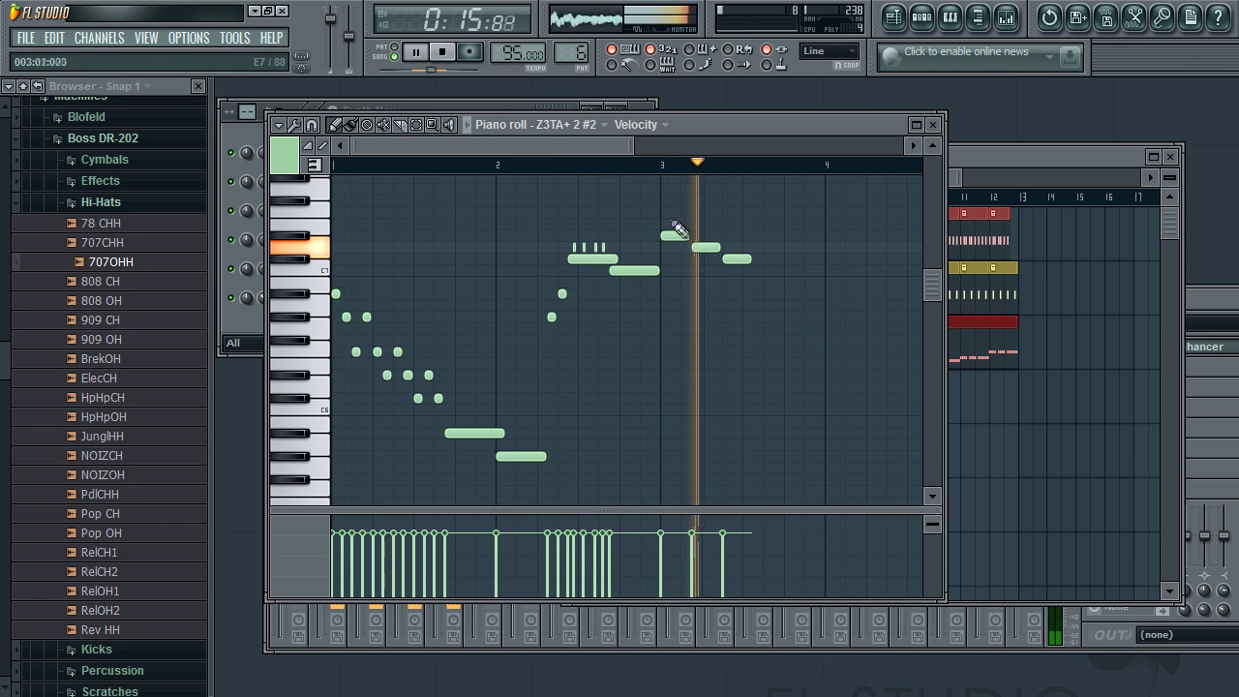
drag(671, 238, 702, 267)
click(539, 165)
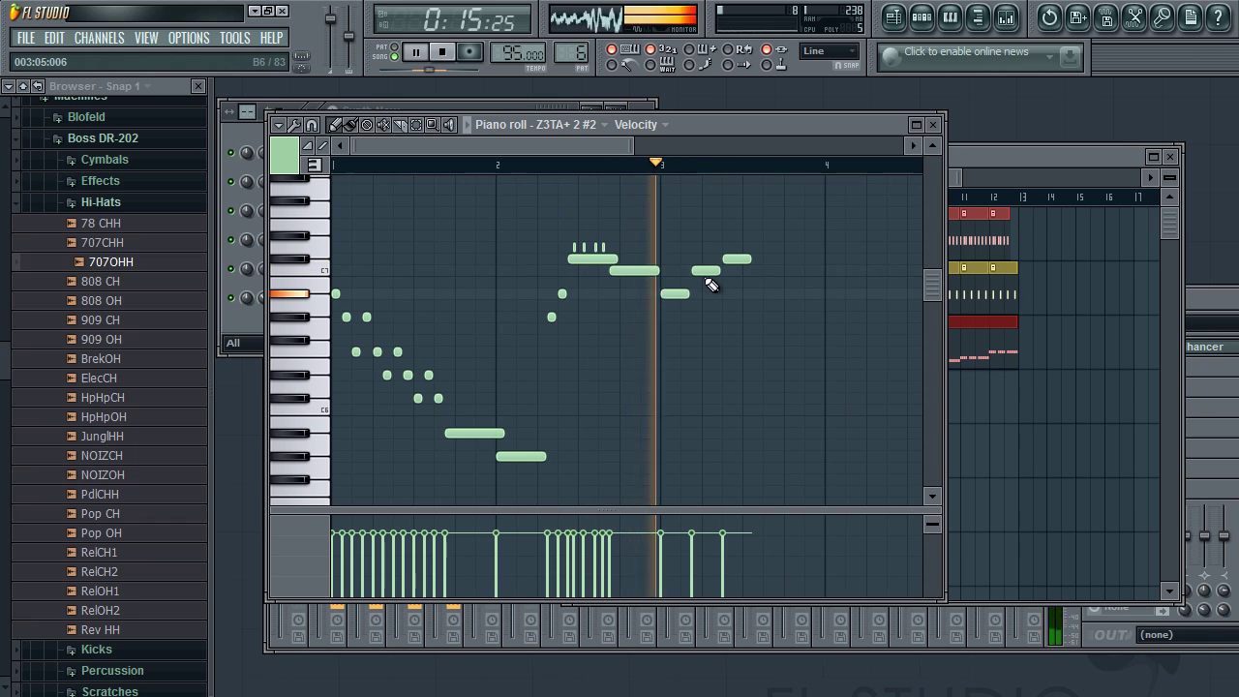
drag(736, 301, 733, 323)
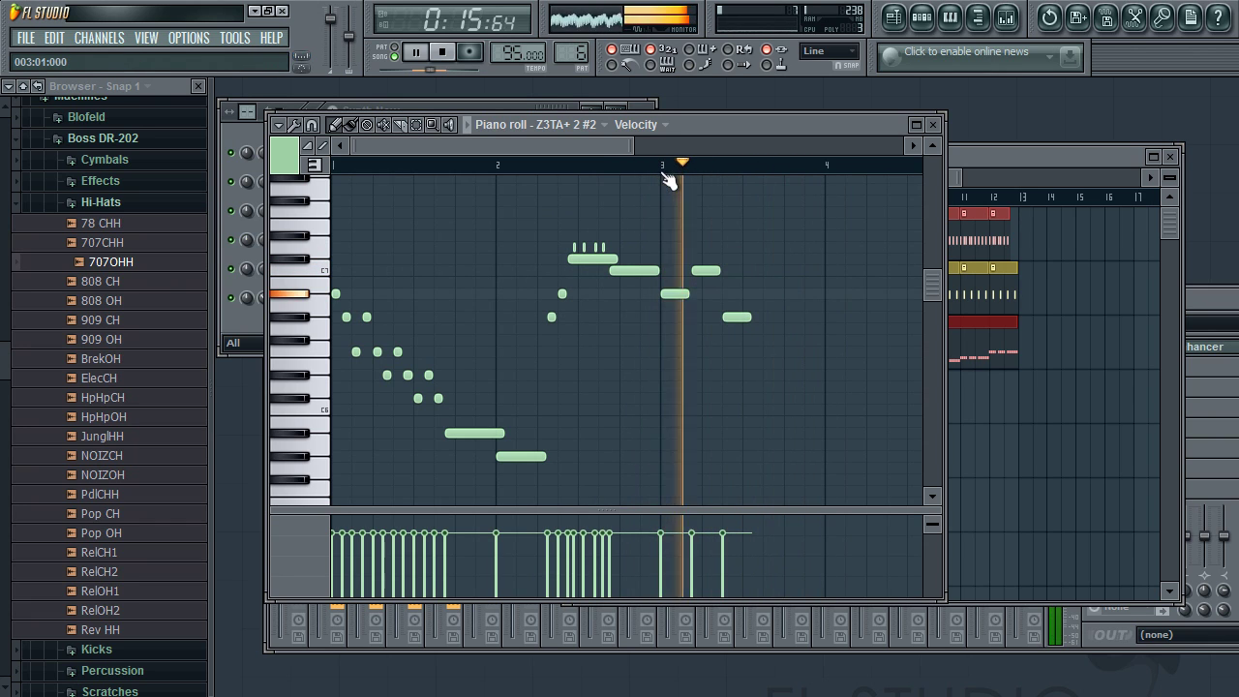
click(502, 171)
Step: Lengthen bar 3's G#6 note, add a D#6 note late in the bar and a long A#6 note running into bar 4
click(611, 364)
drag(612, 365, 608, 377)
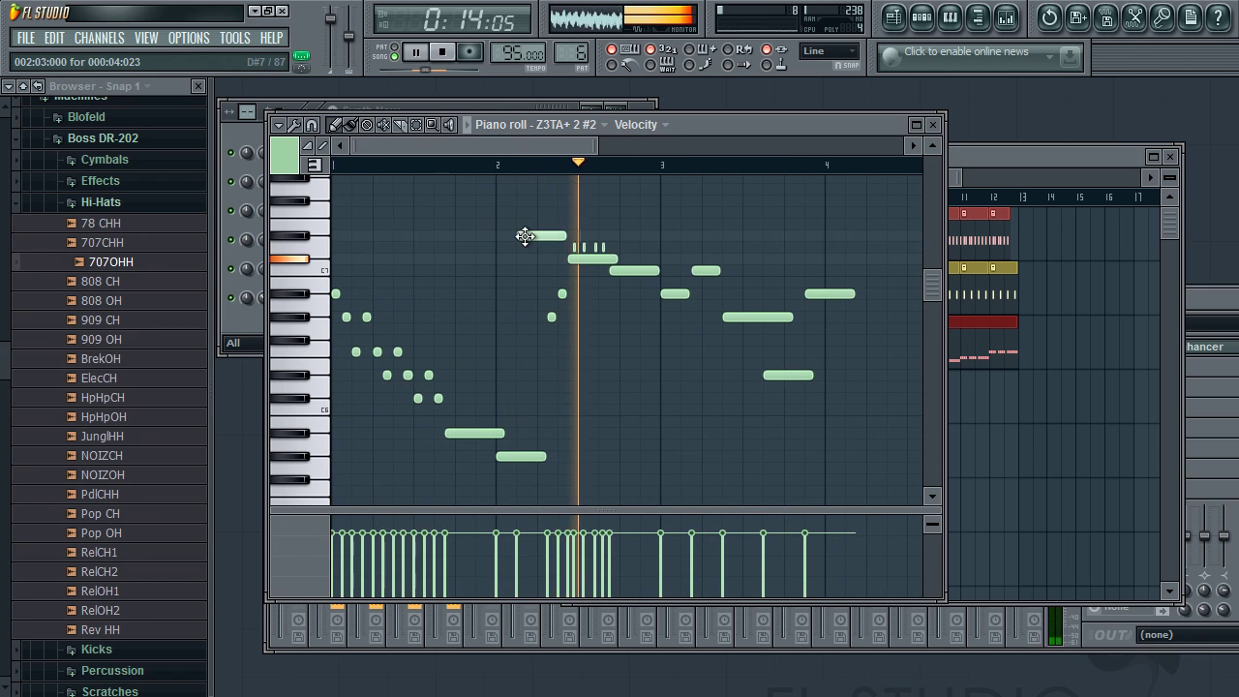
drag(562, 234, 524, 235)
click(497, 170)
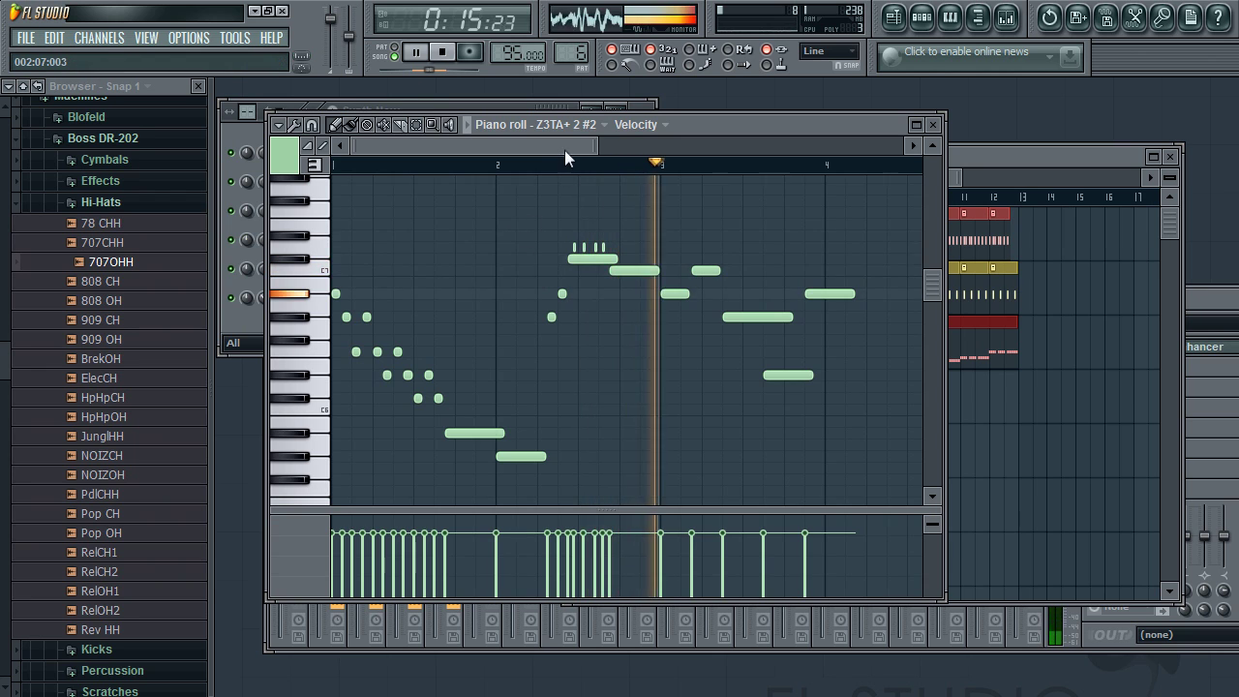
drag(566, 148, 700, 165)
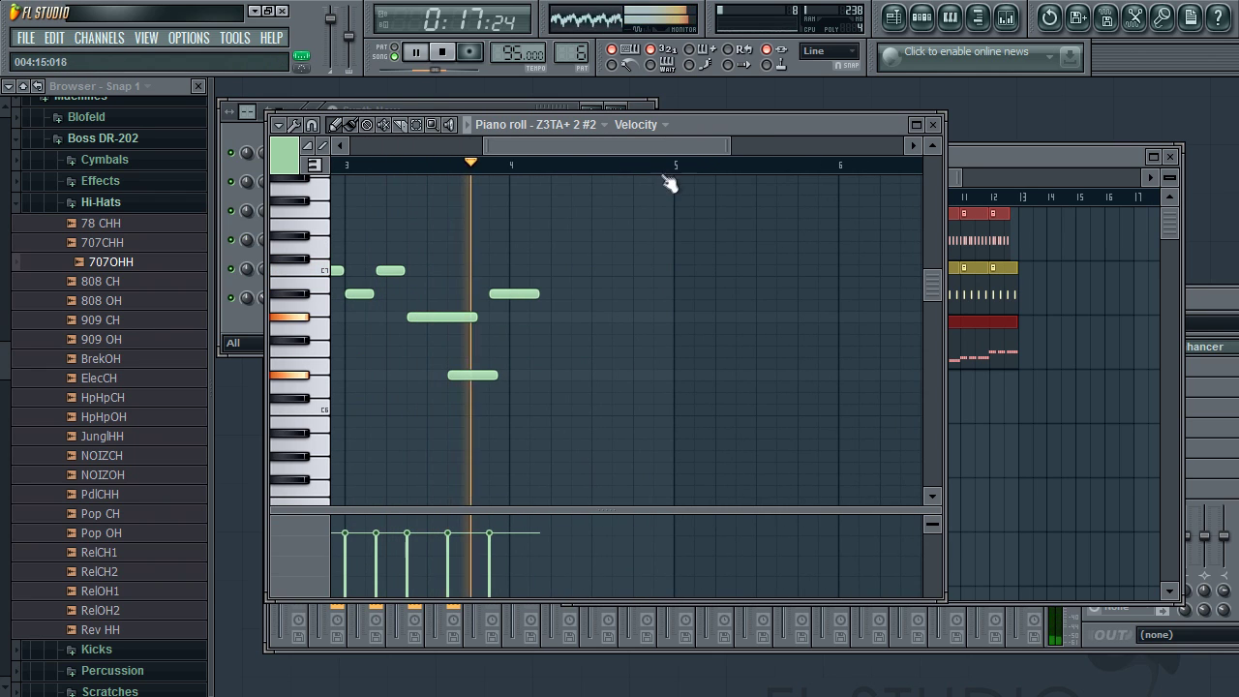
drag(538, 293, 559, 293)
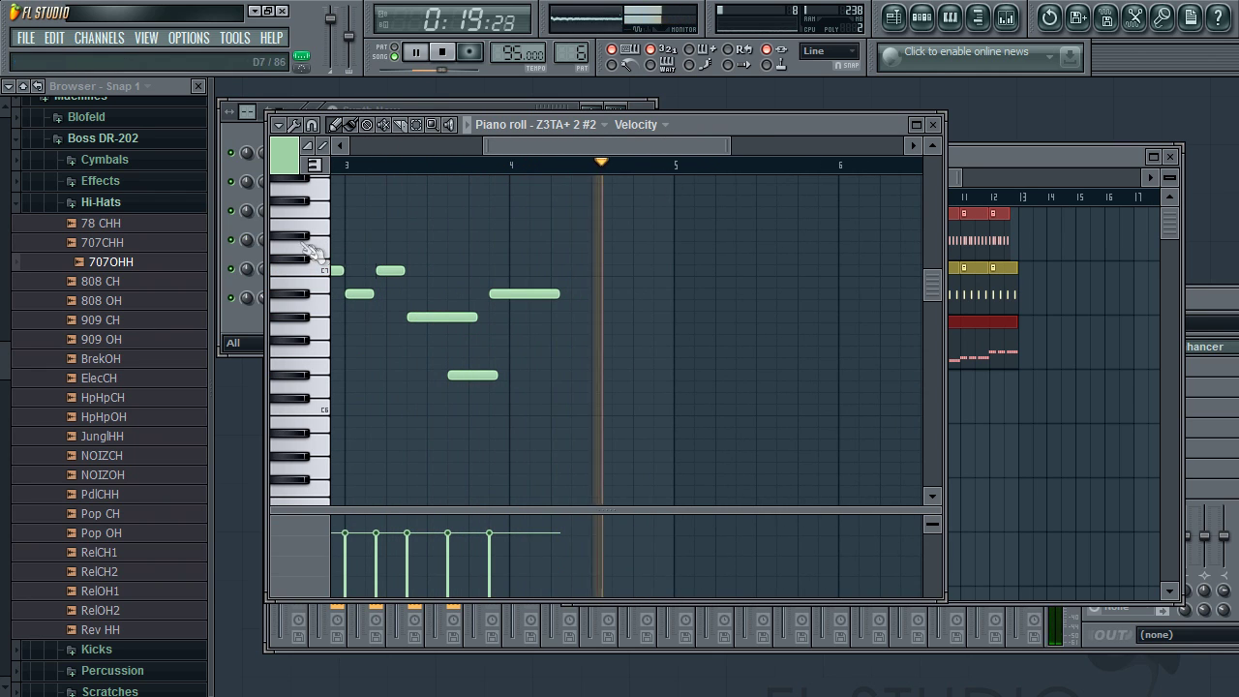
Step: Add a short D#7 note in bar 4, followed by sixteenth notes descending from A#6 to A#5 and climbing back to G#6
click(302, 240)
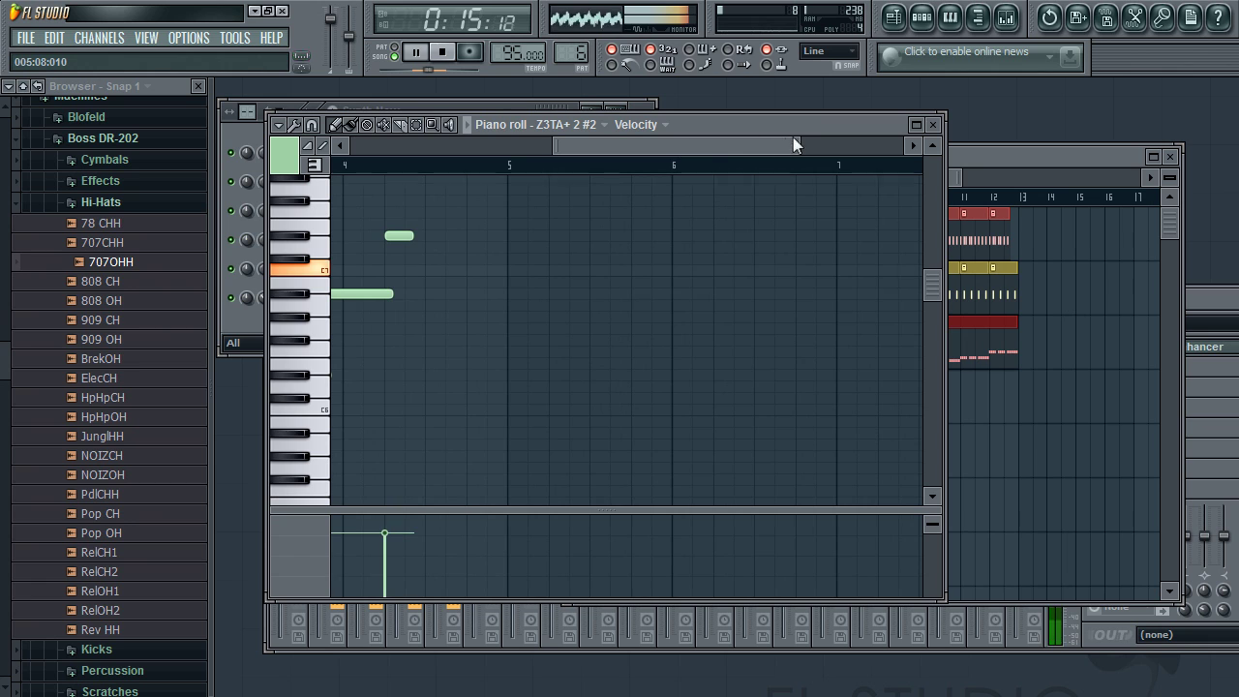
drag(793, 139, 641, 140)
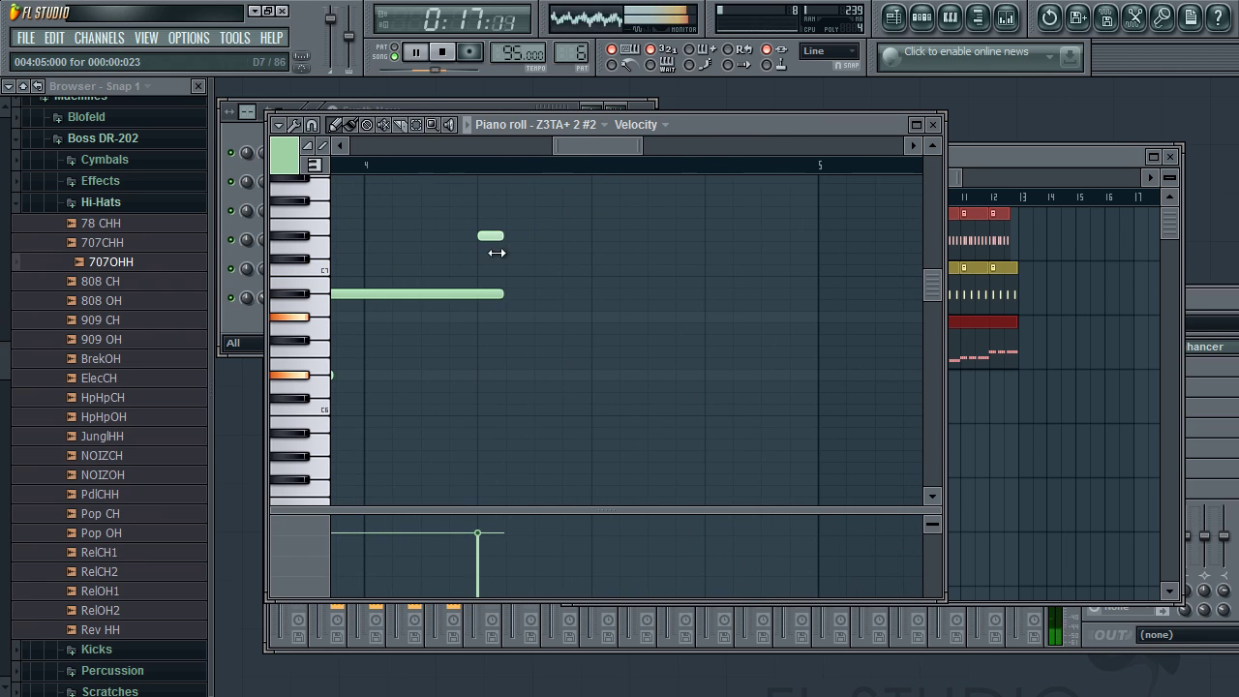
click(514, 294)
click(538, 330)
drag(540, 330, 539, 318)
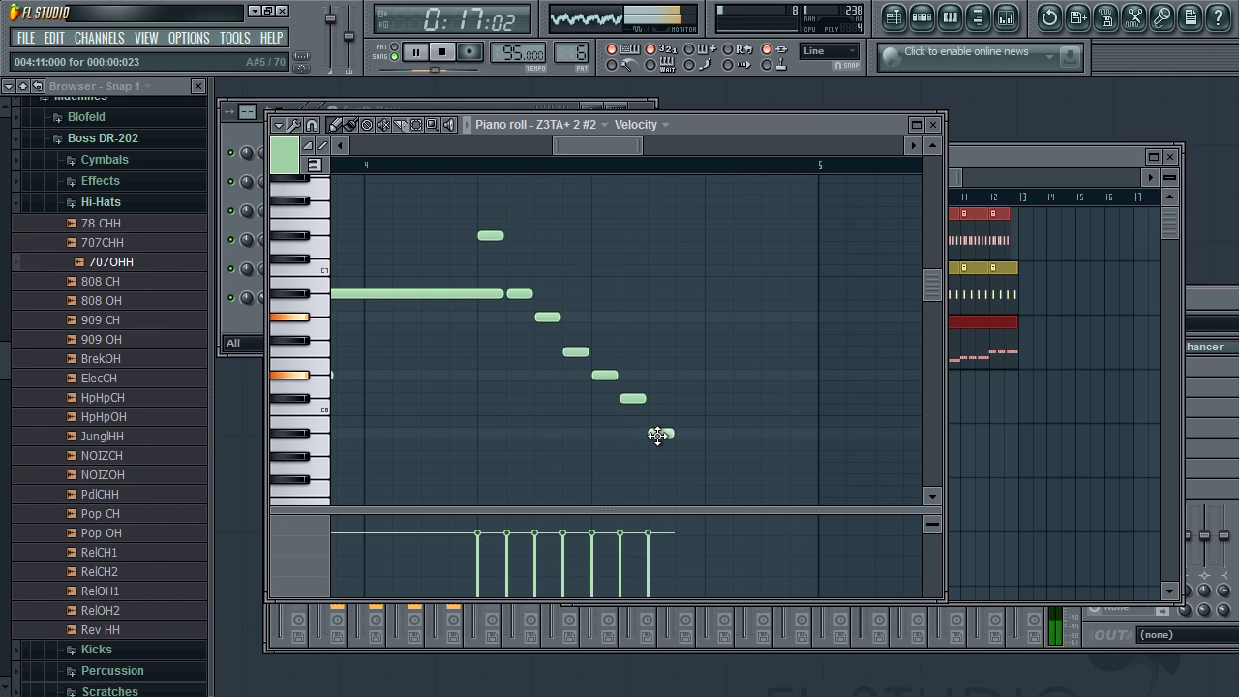
click(738, 351)
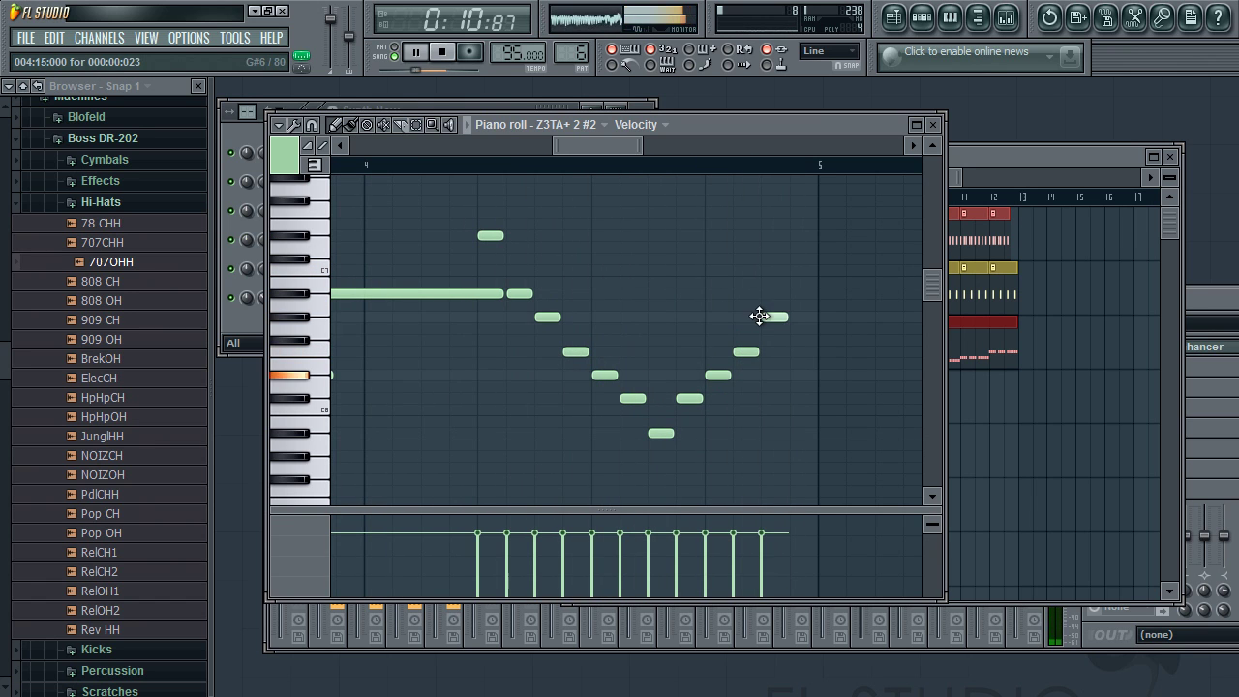